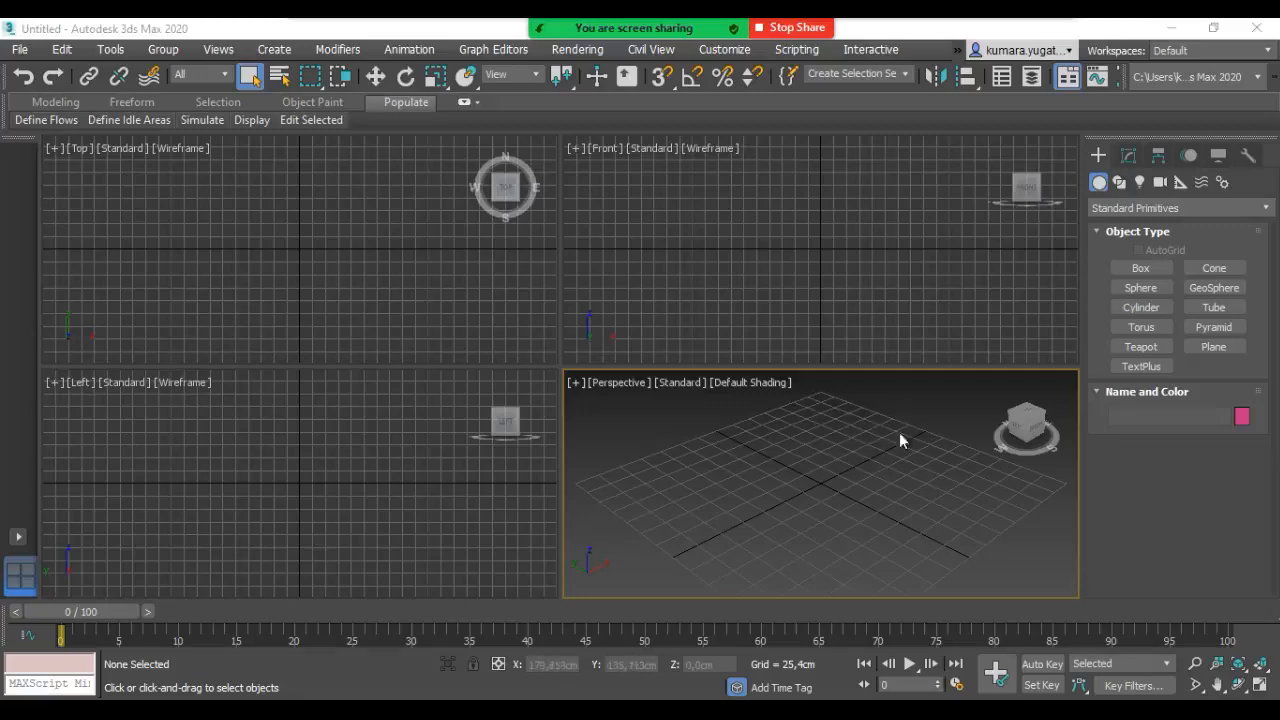
Step: Enlarge the Perspective viewport to fill the viewport area and keep the program window maximized
click(1213, 27)
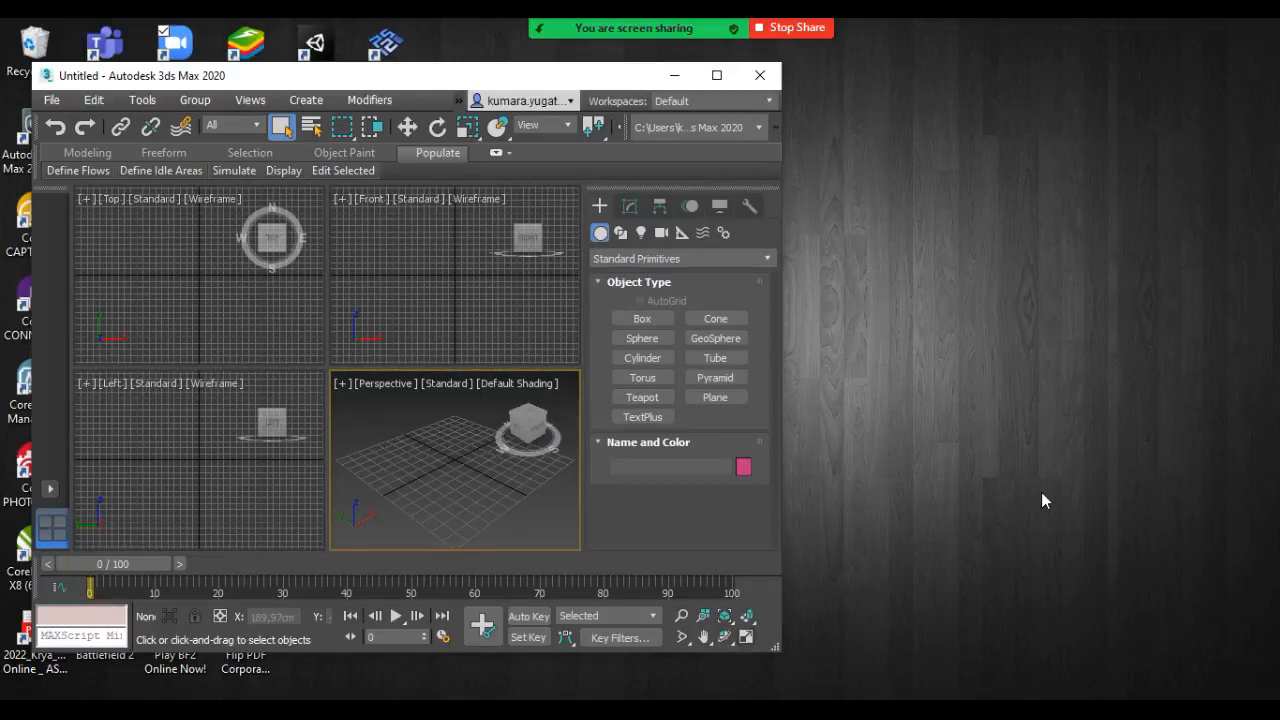
key(alt+w)
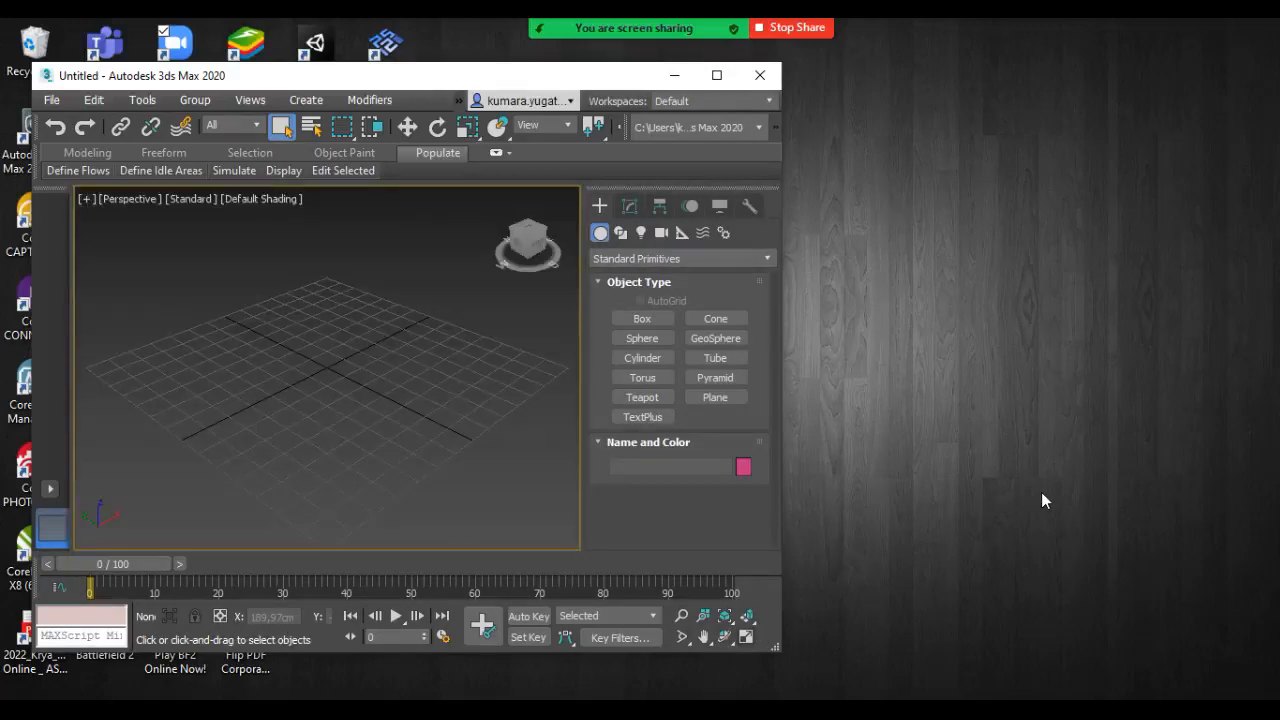
click(716, 75)
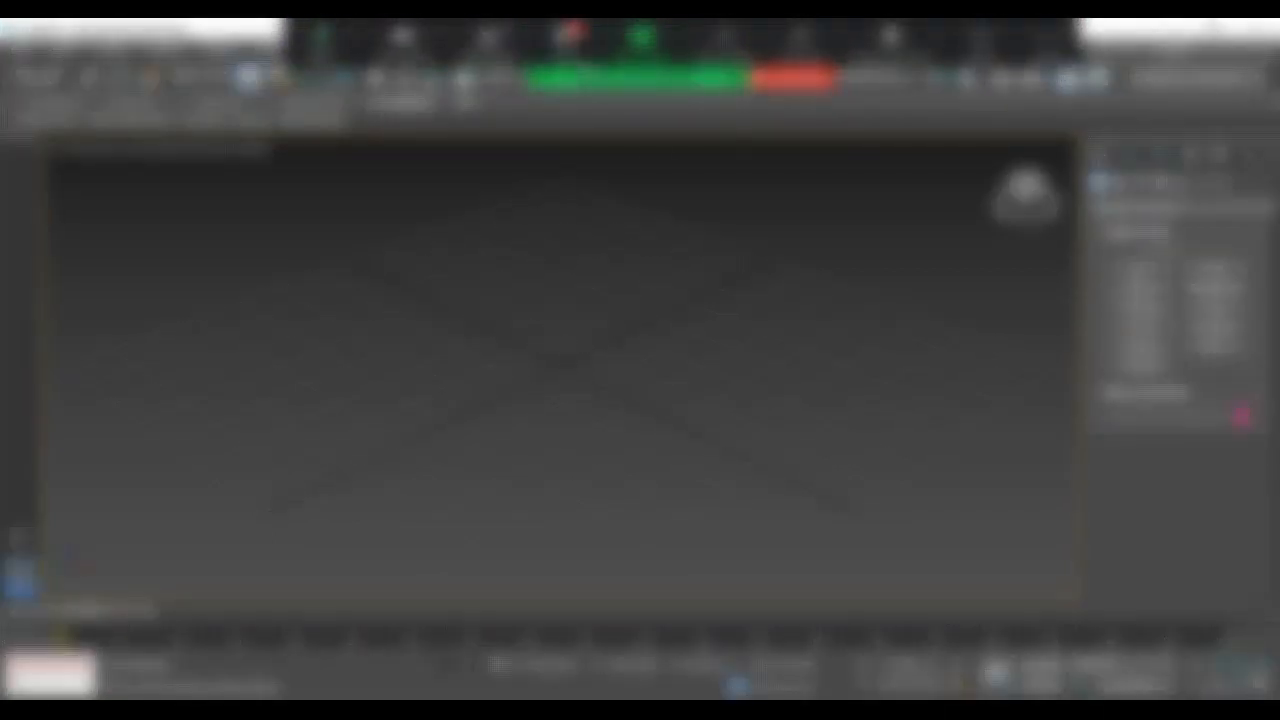
Step: Delete the geosphere that stands beside the sphere
click(570, 43)
click(784, 192)
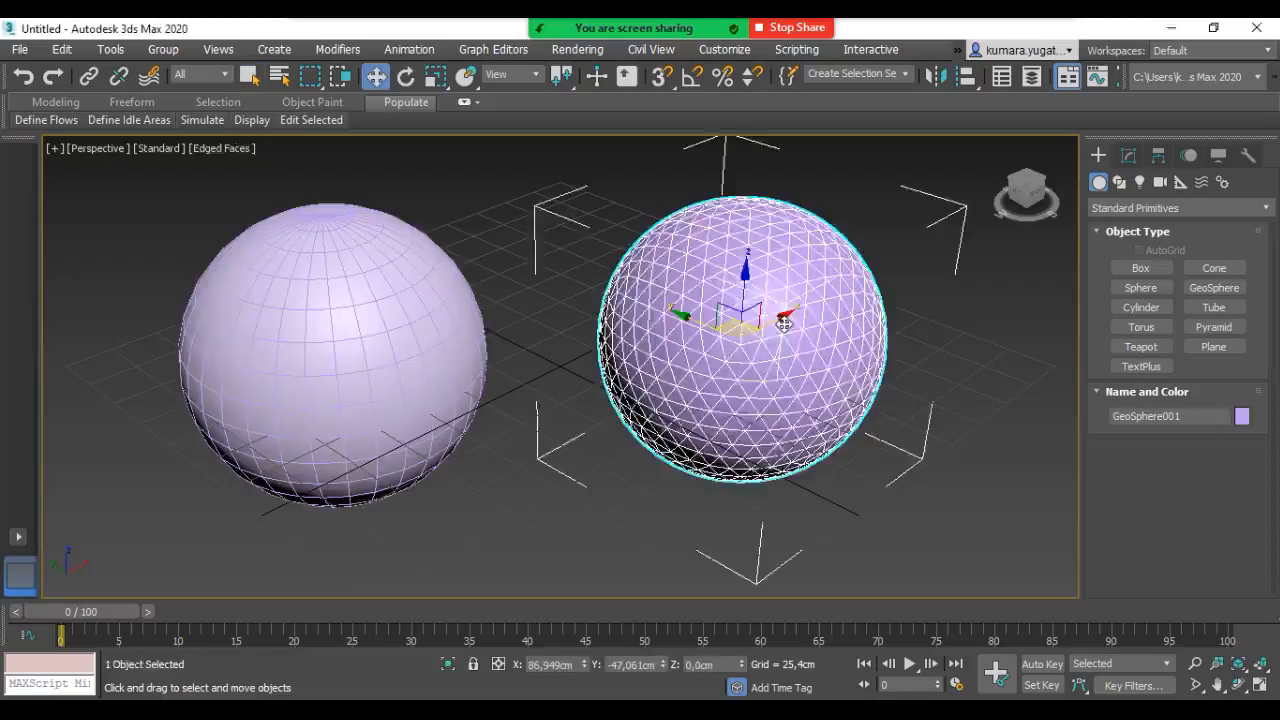
key(Delete)
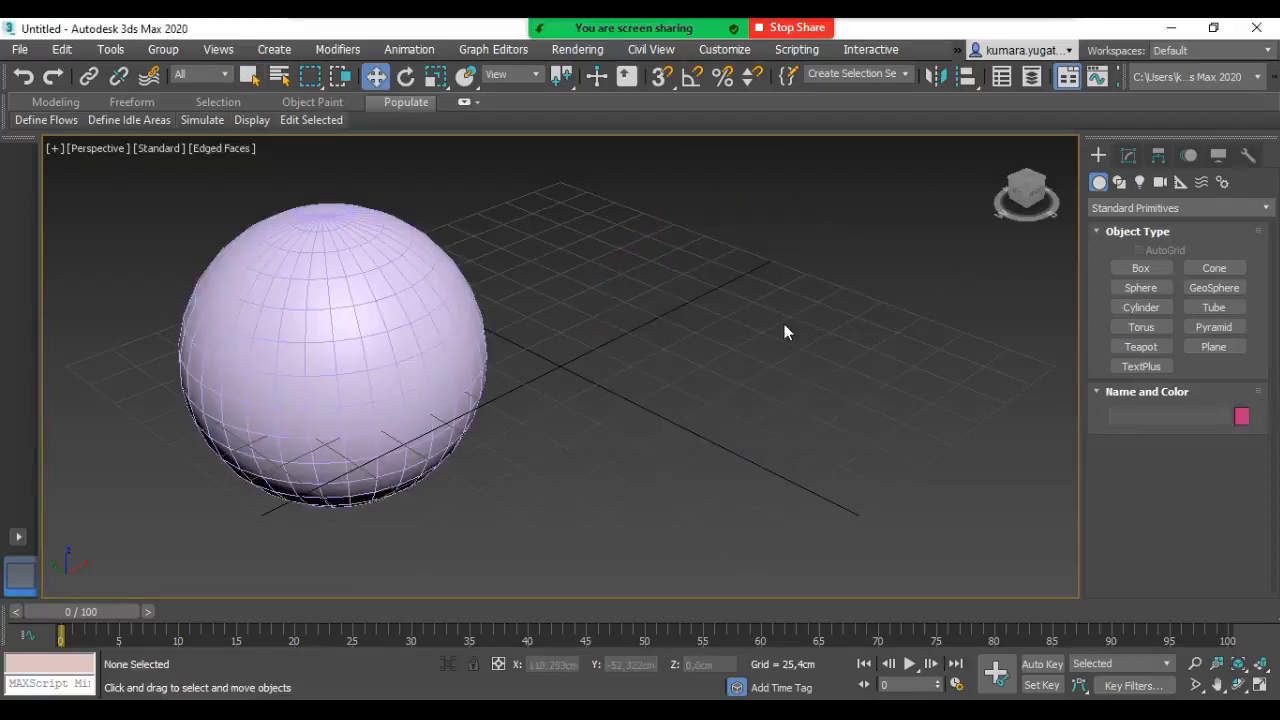
Step: Move the sphere near the grid centre, to about X 30.4 cm and Y -13.3 cm, and deselect it
click(388, 214)
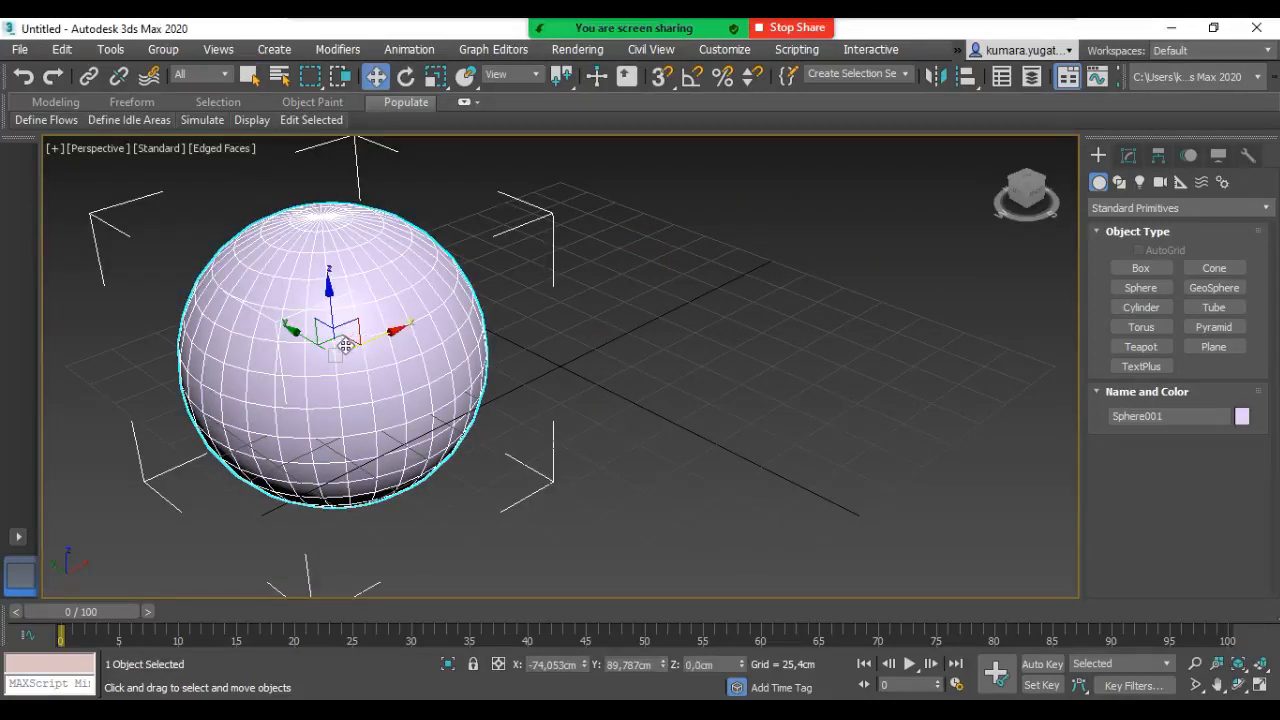
drag(438, 342, 630, 338)
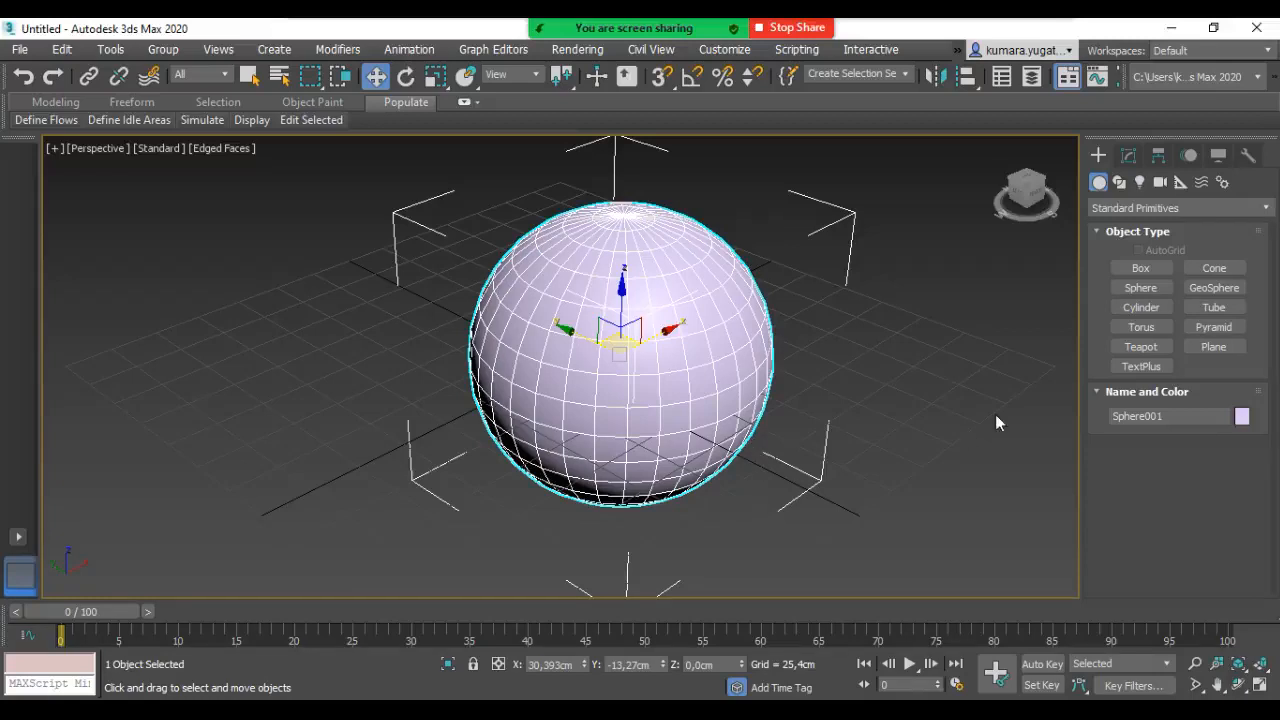
click(826, 454)
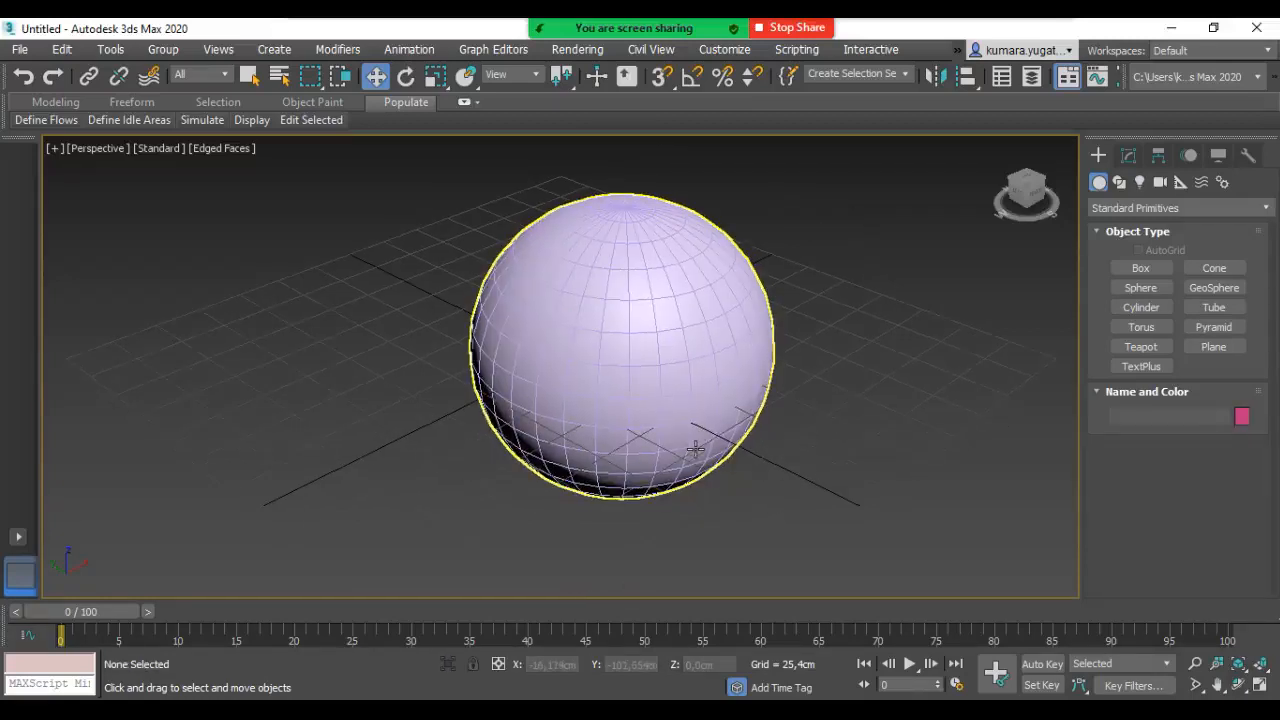
Step: In the Left view, flatten the sphere vertically with the Scale tool to about 38.5% of its height
alt+middle_drag(678, 440, 633, 405)
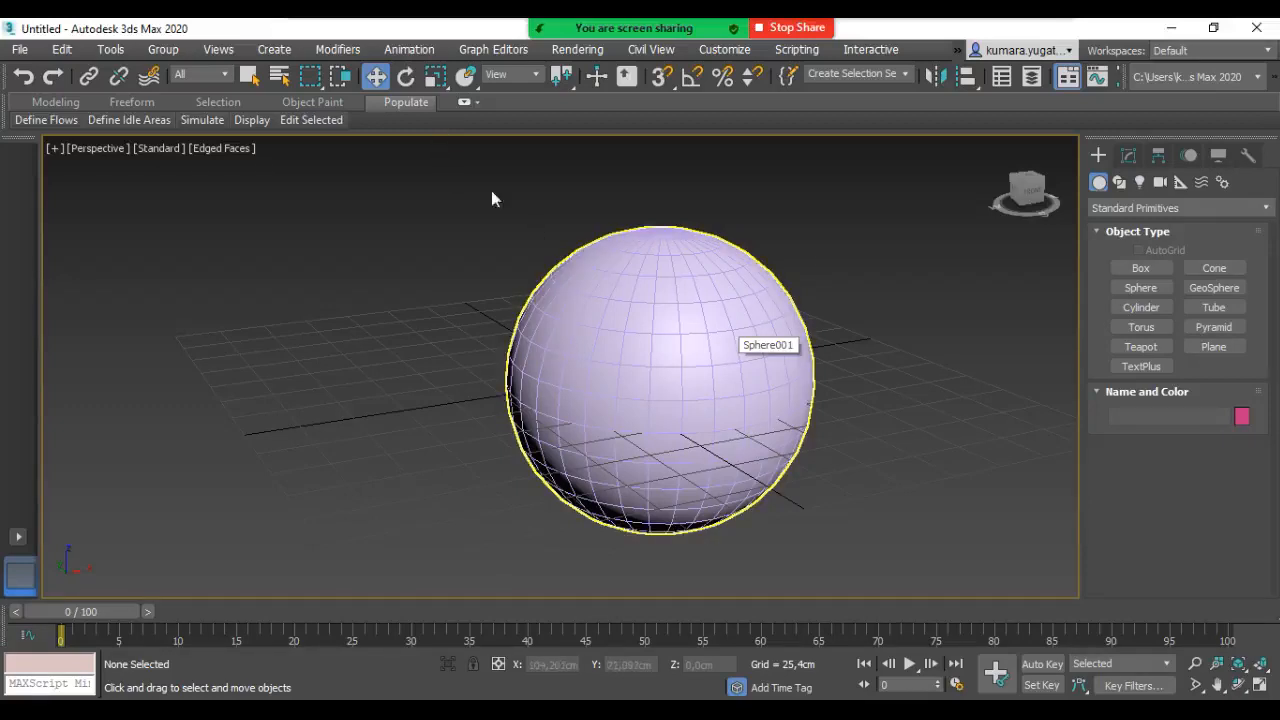
click(435, 78)
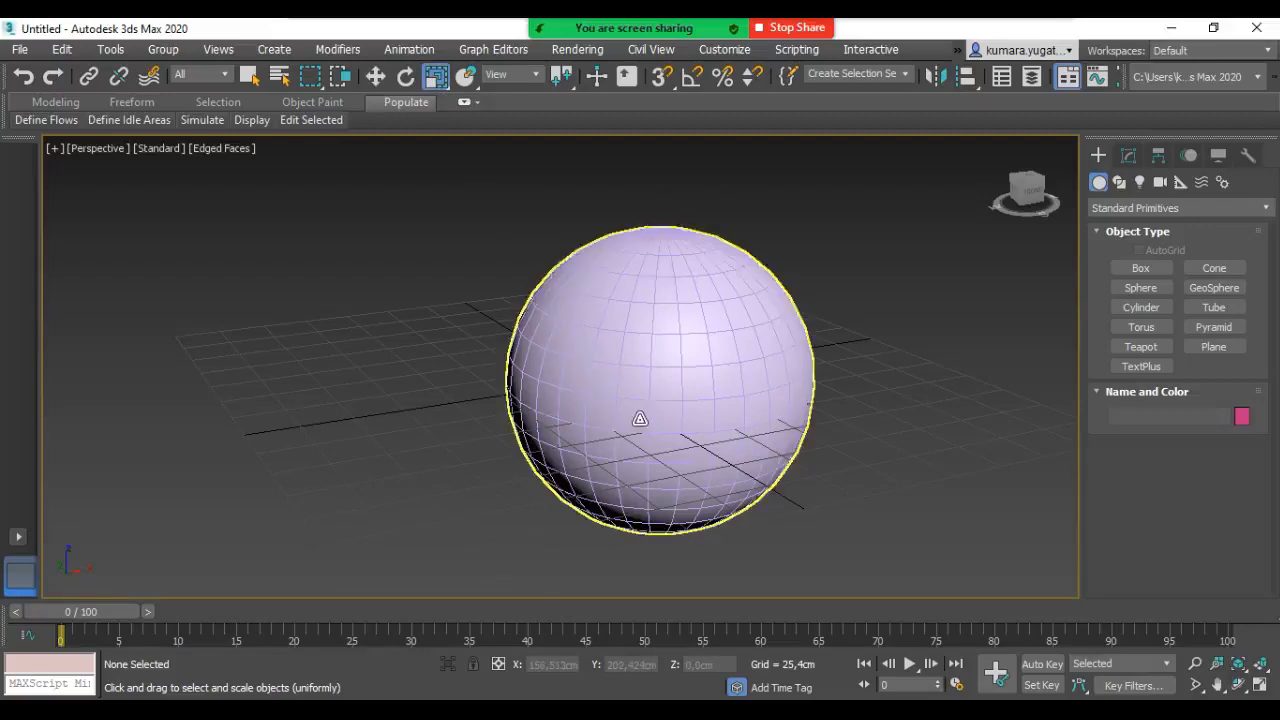
click(634, 455)
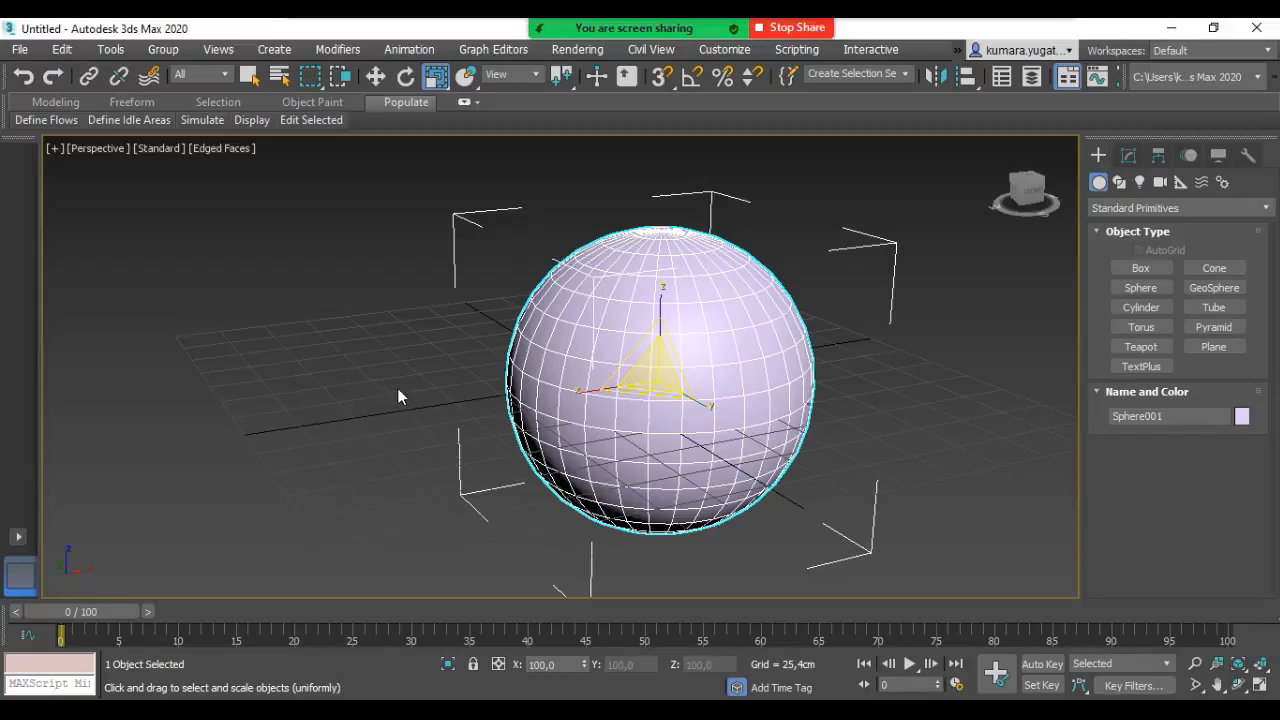
click(92, 155)
click(95, 148)
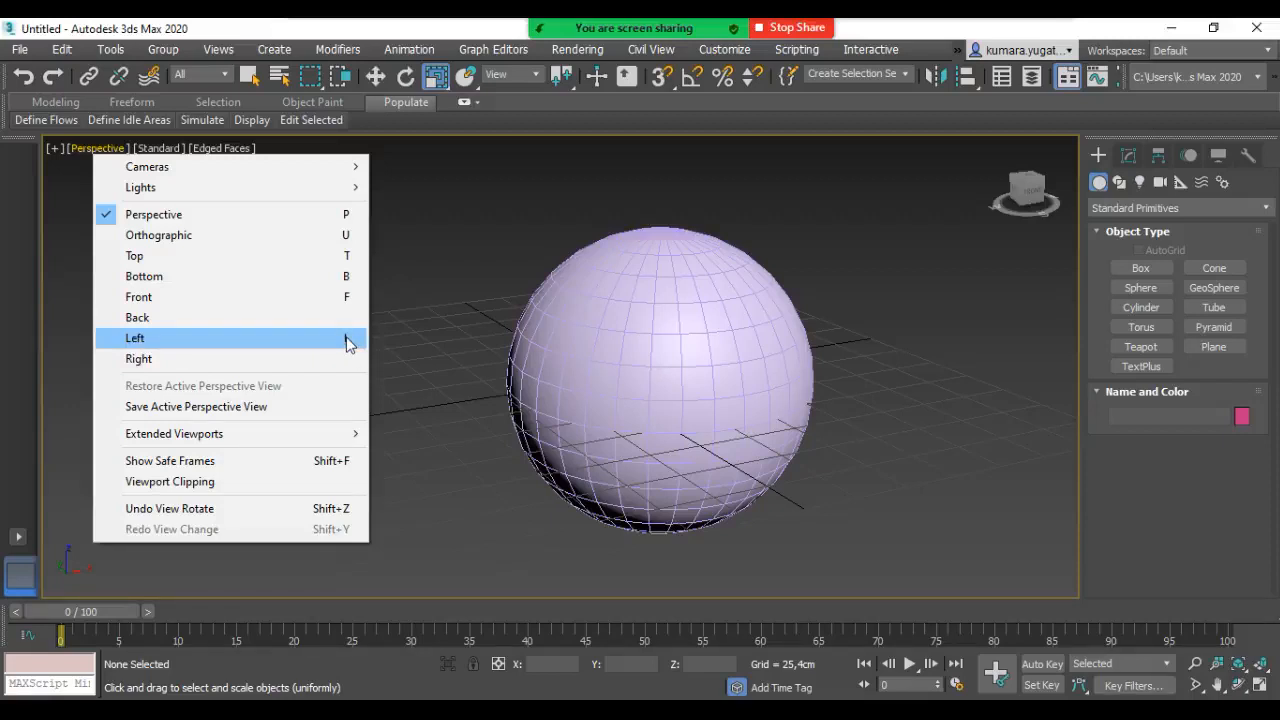
click(137, 340)
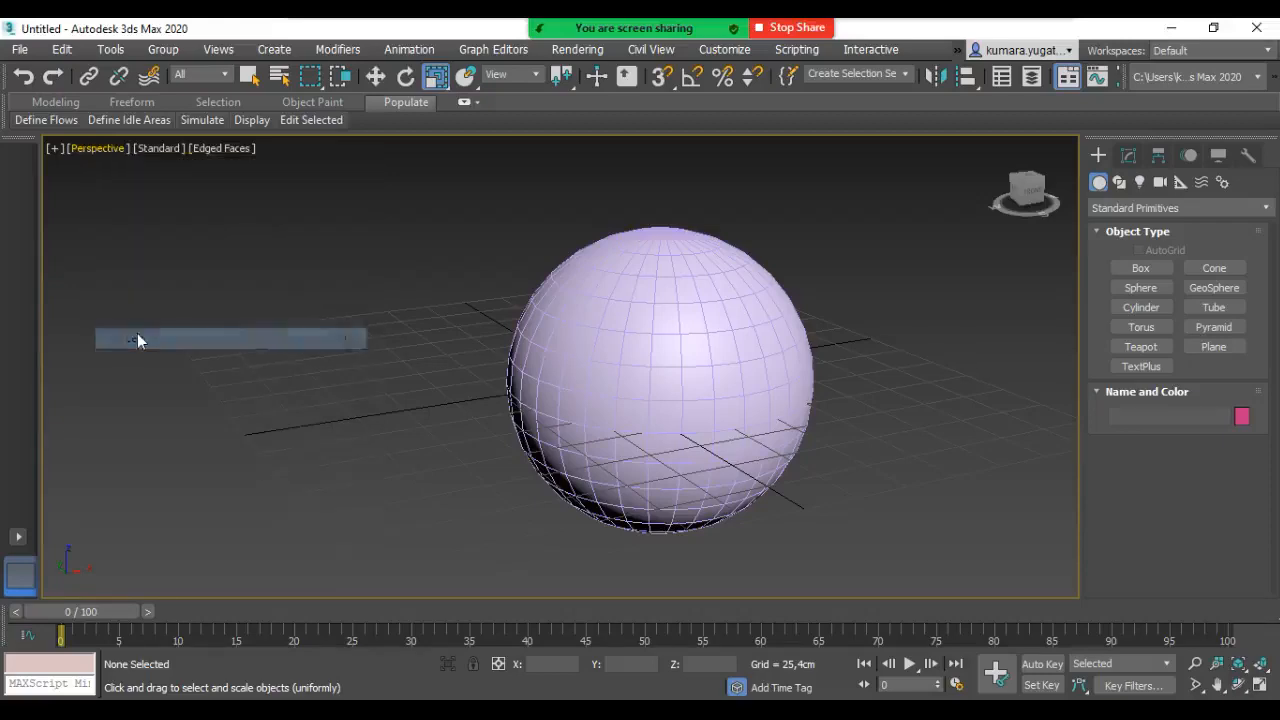
scroll(604, 374, up, 5)
scroll(604, 374, down, 3)
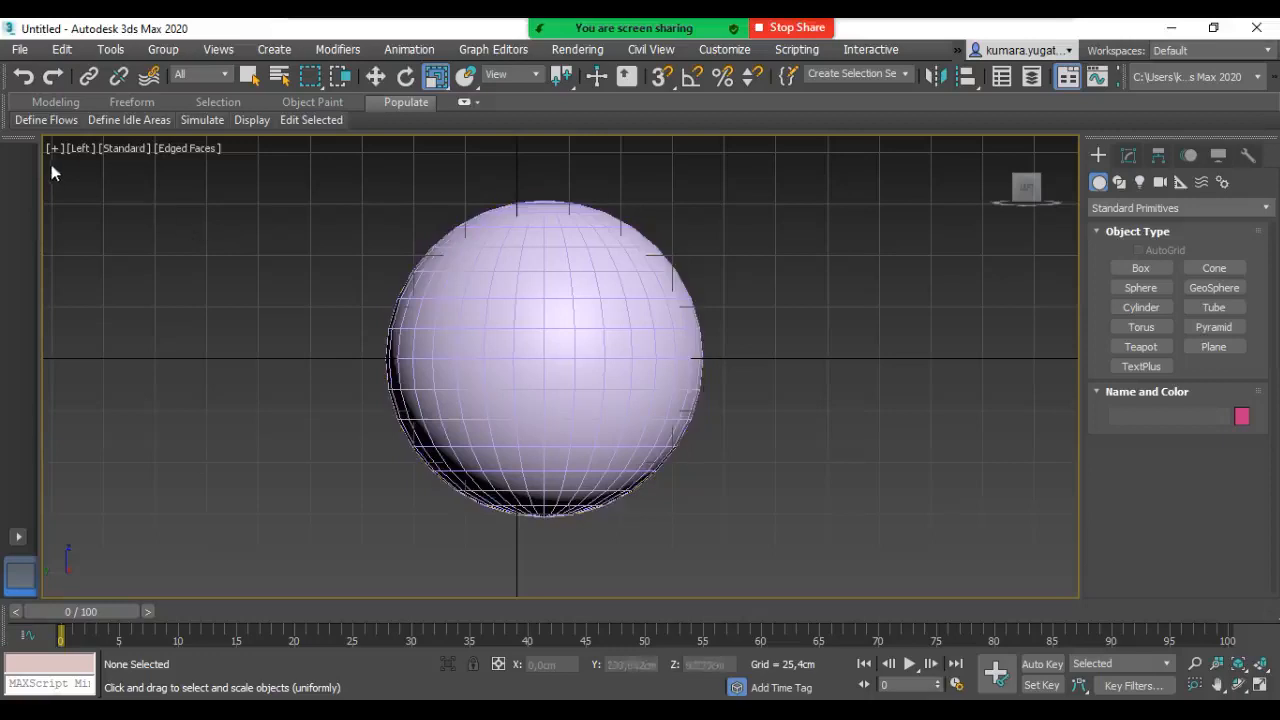
middle_drag(497, 274, 560, 309)
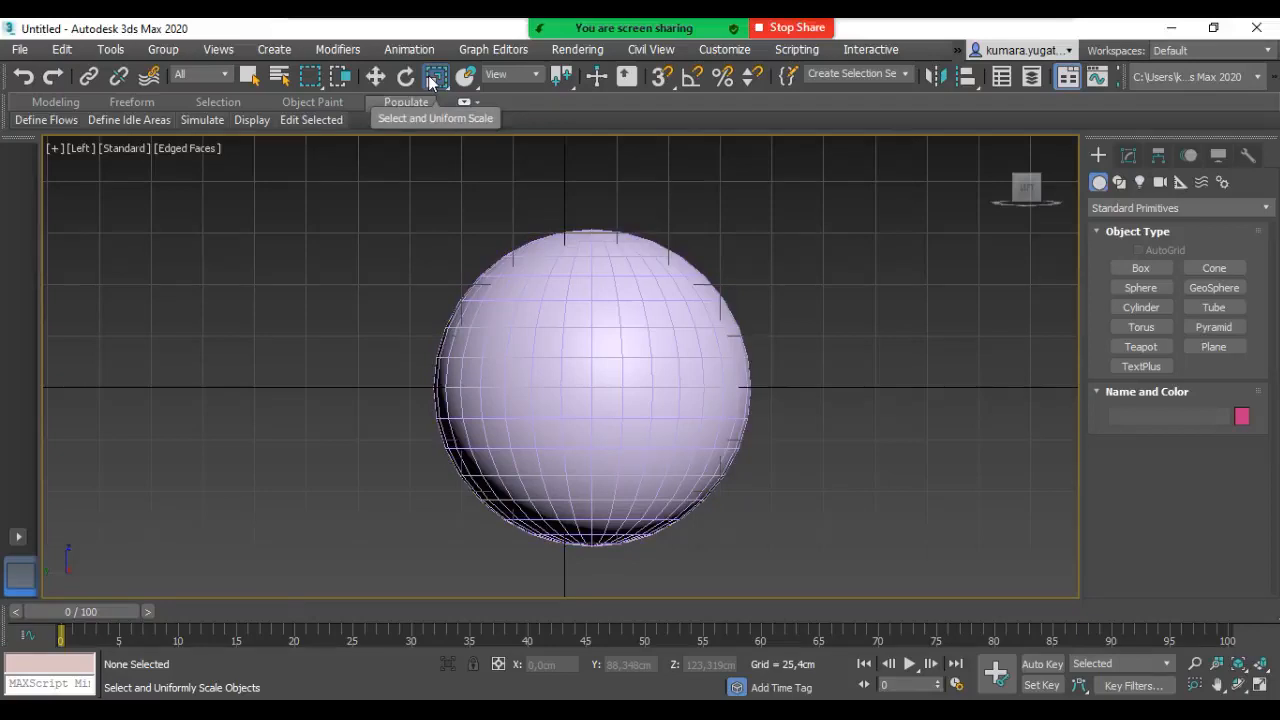
click(608, 318)
scroll(616, 303, down, 2)
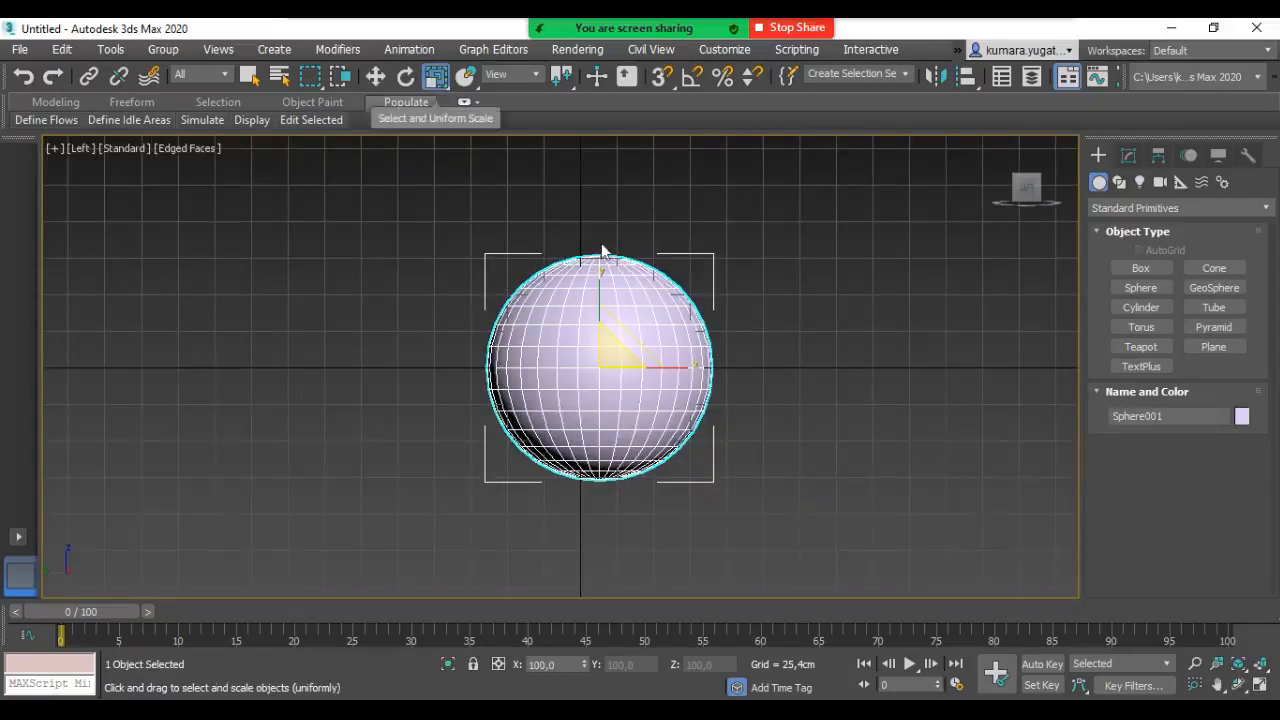
drag(602, 292, 624, 368)
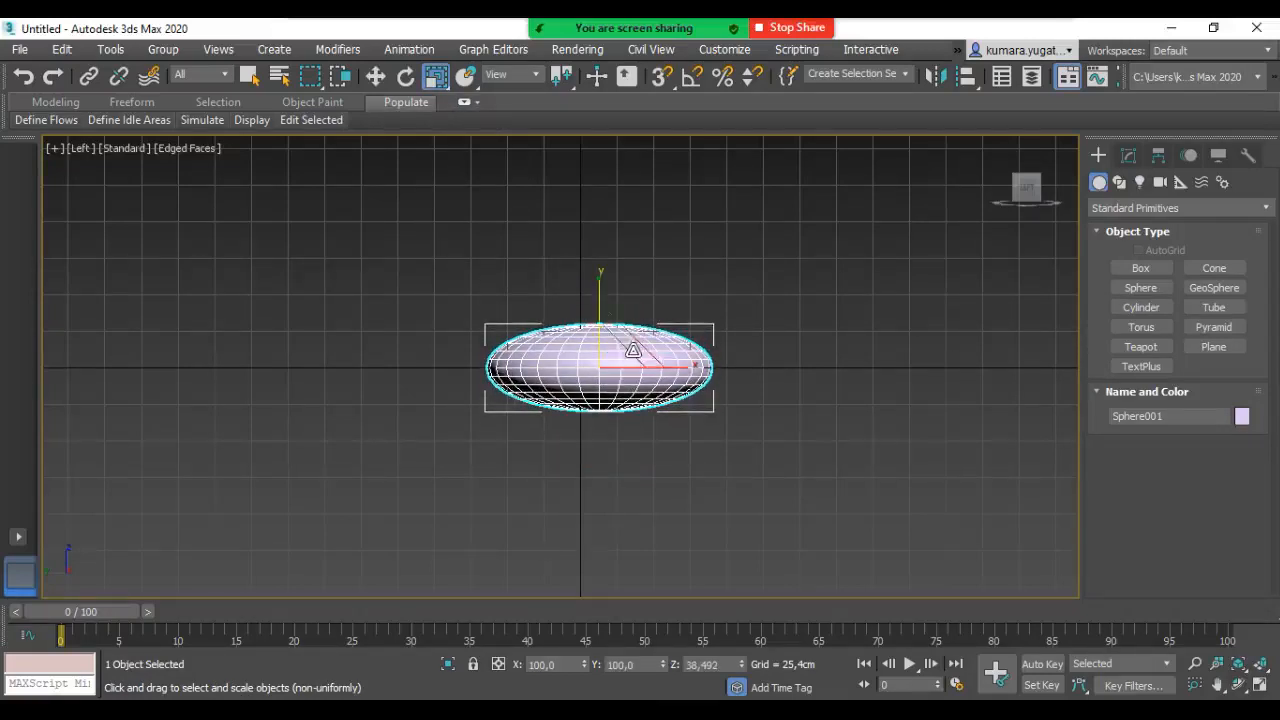
Step: In the Top view, narrow the flattened sphere along the X axis with the Scale tool to about 56.4%
scroll(584, 351, up, 2)
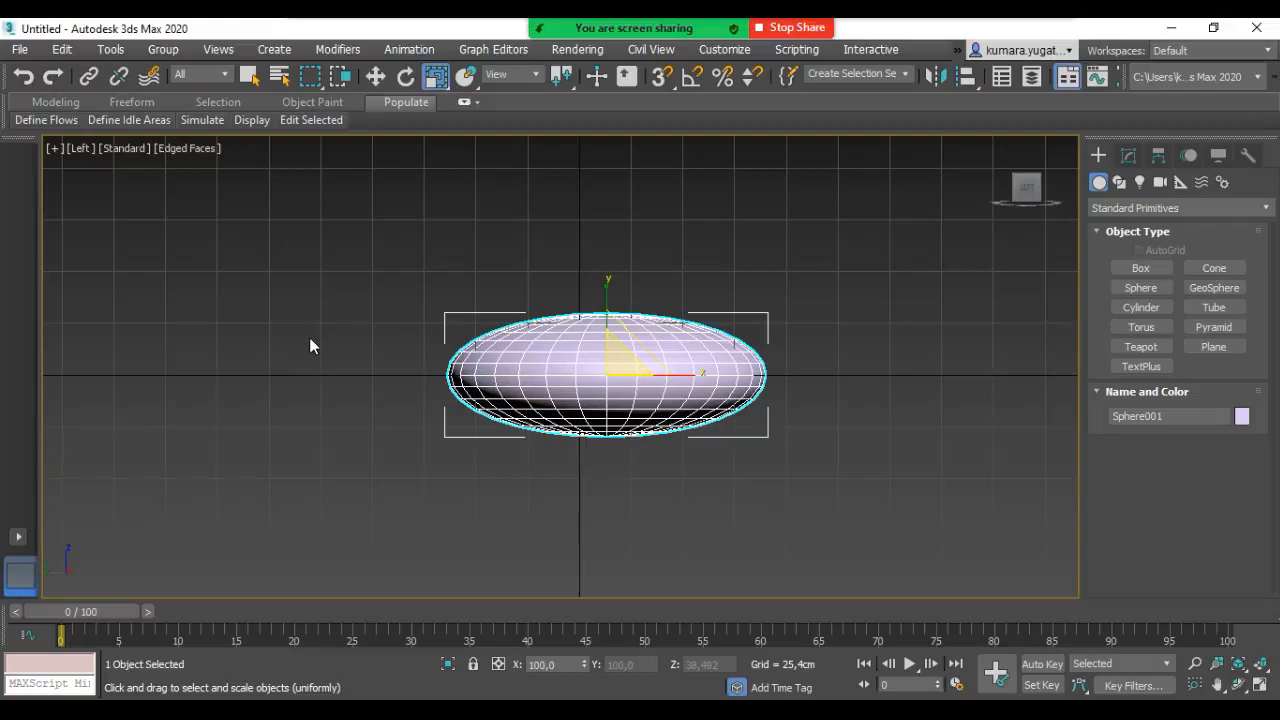
key(t)
scroll(604, 399, up, 4)
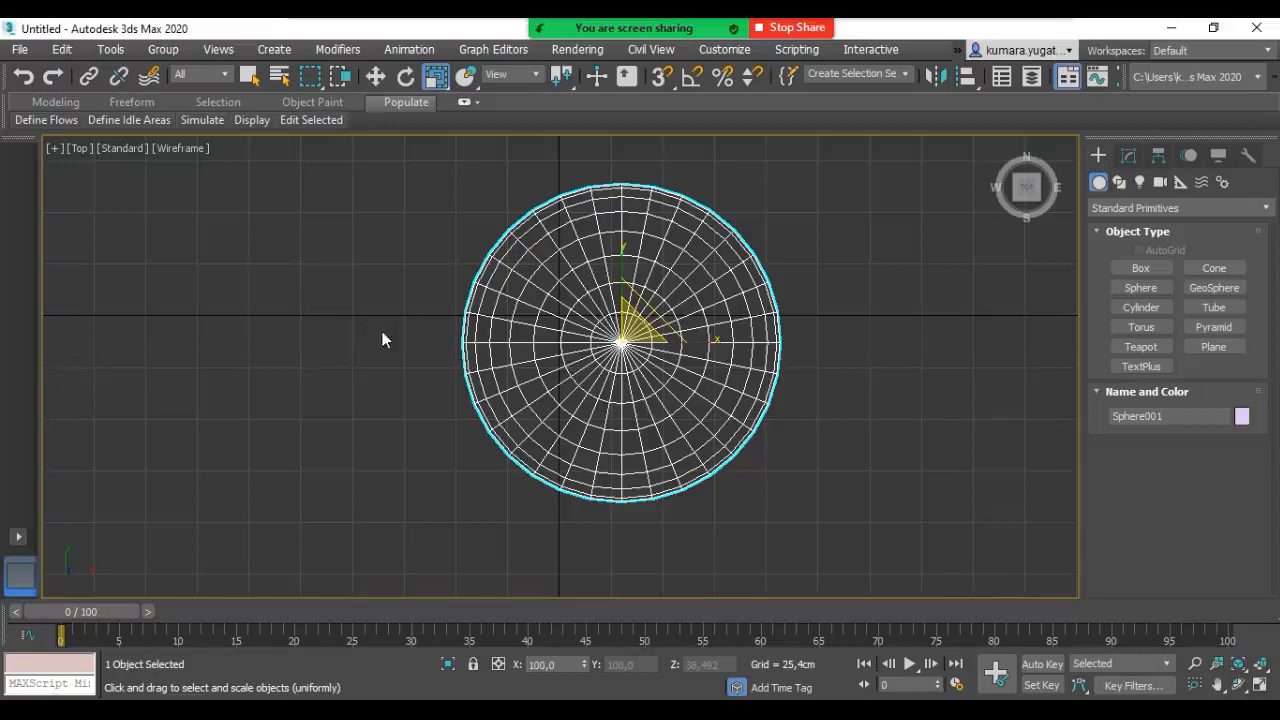
key(f)
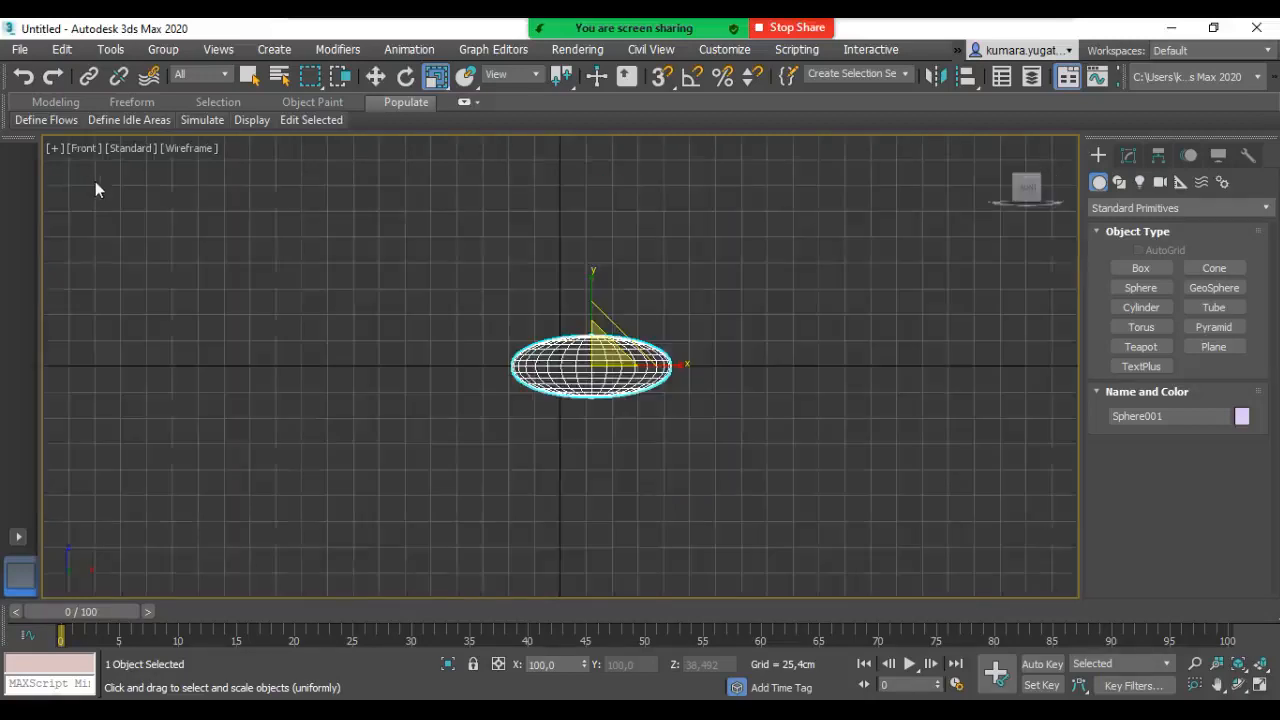
scroll(594, 368, up, 5)
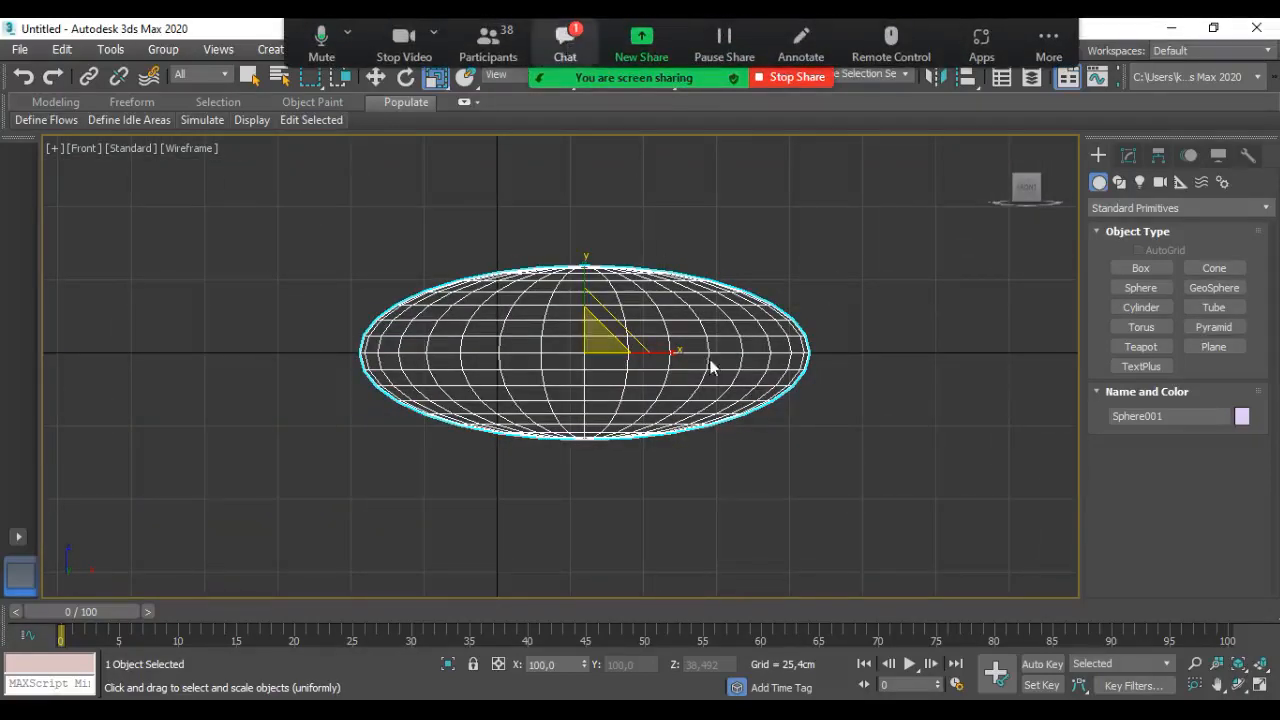
key(r)
key(r)
key(r)
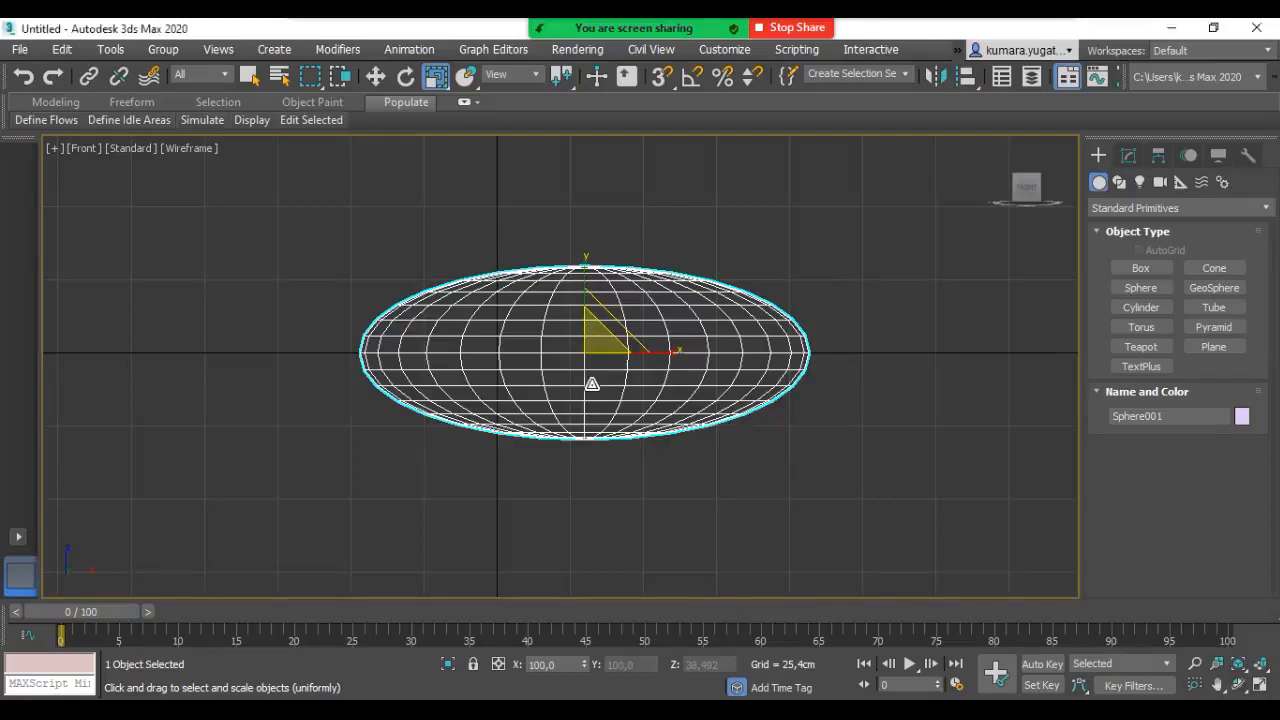
key(t)
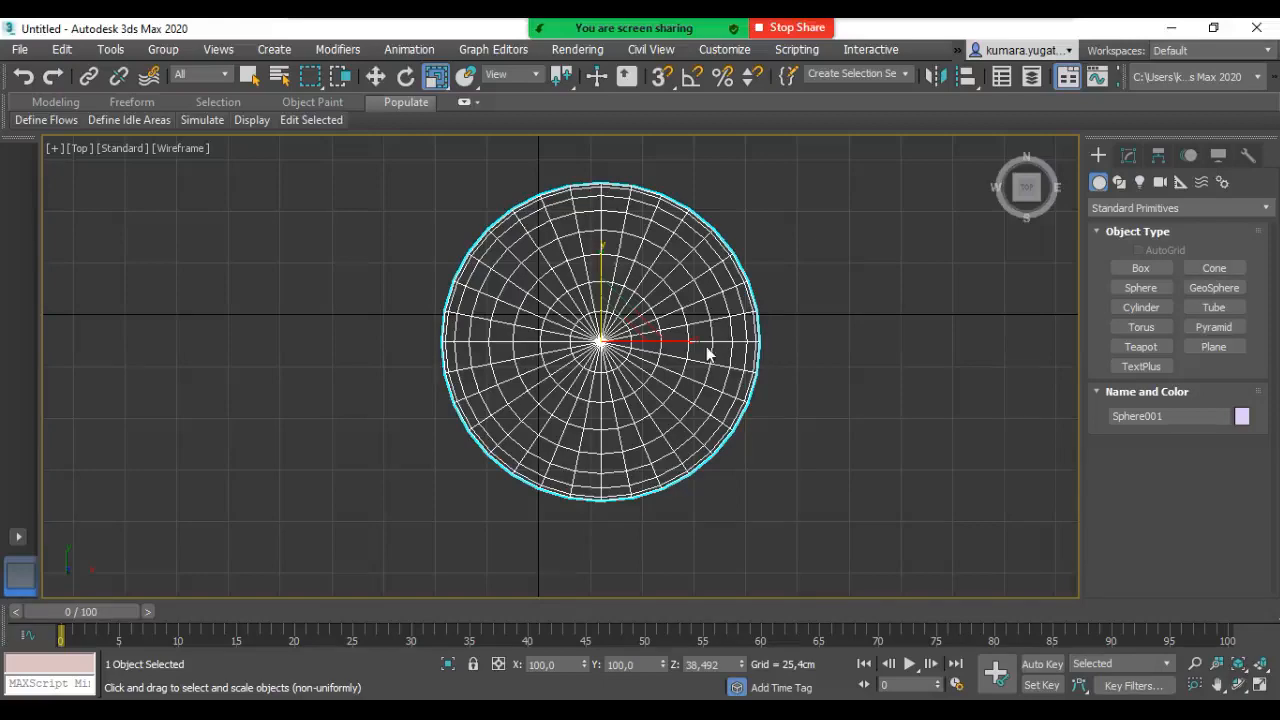
drag(686, 344, 636, 343)
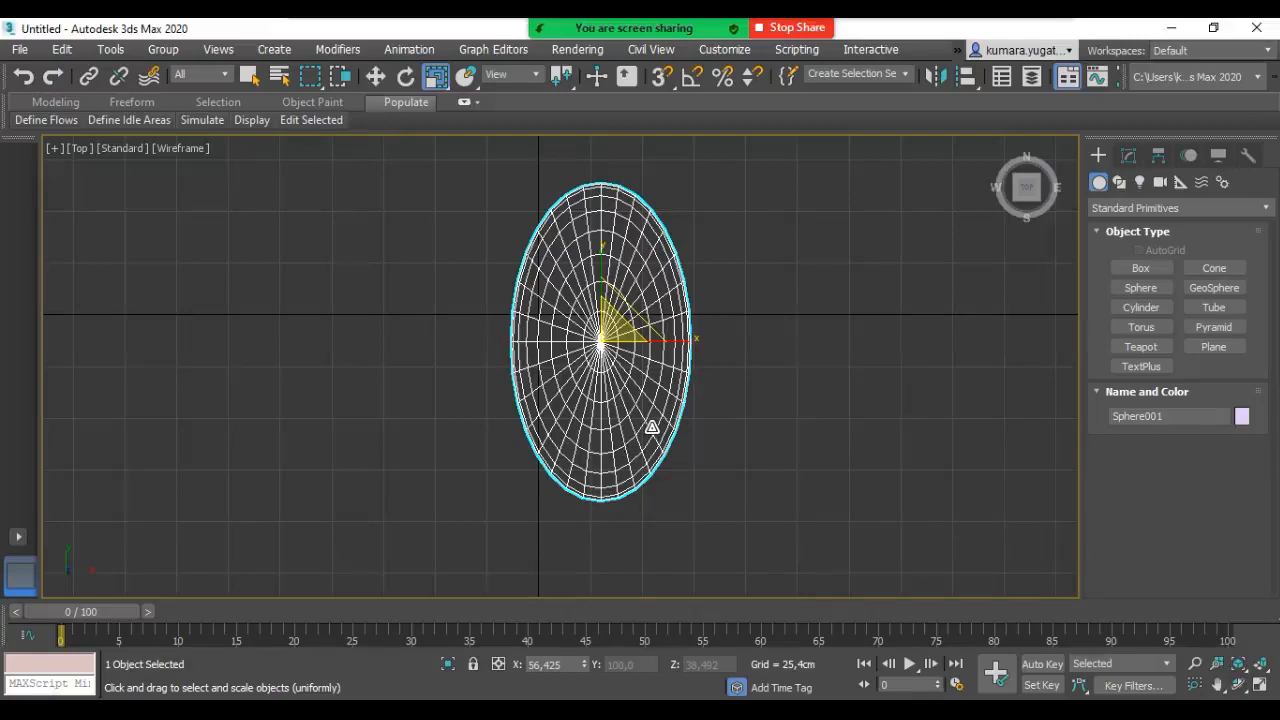
Step: Examine the scaled sphere with default shading in the Perspective view from several angles
key(F3)
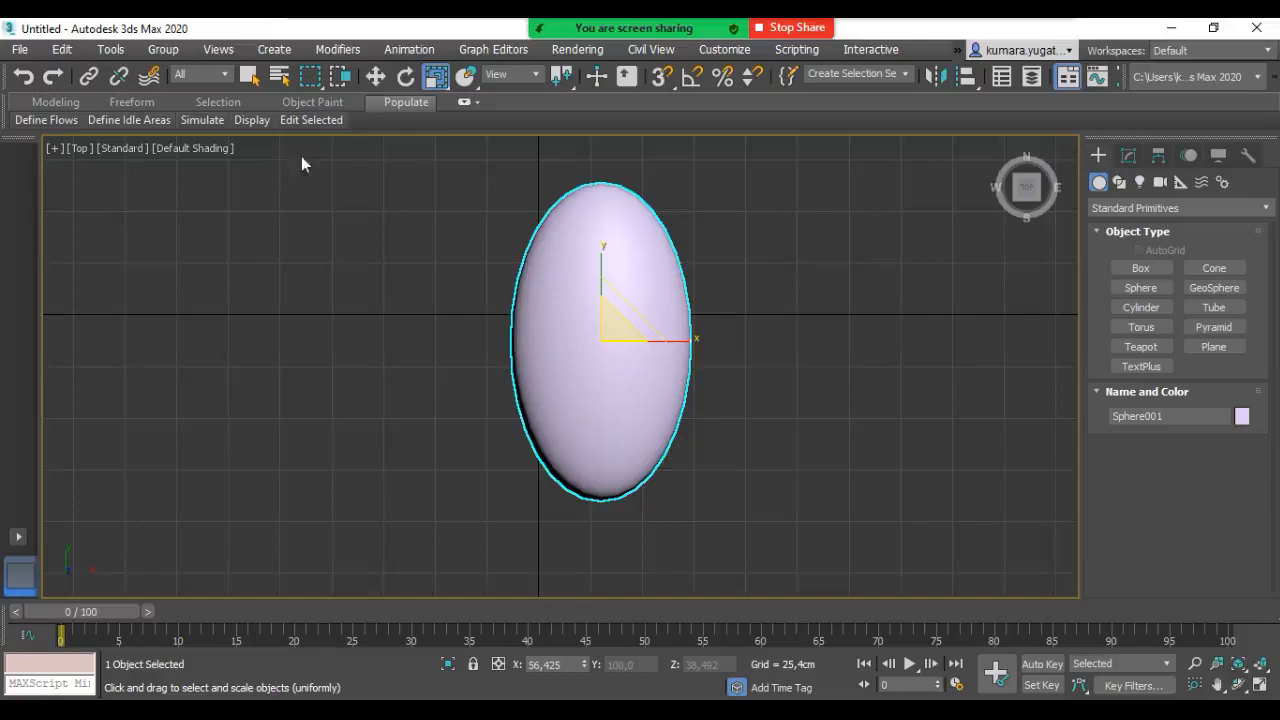
click(77, 149)
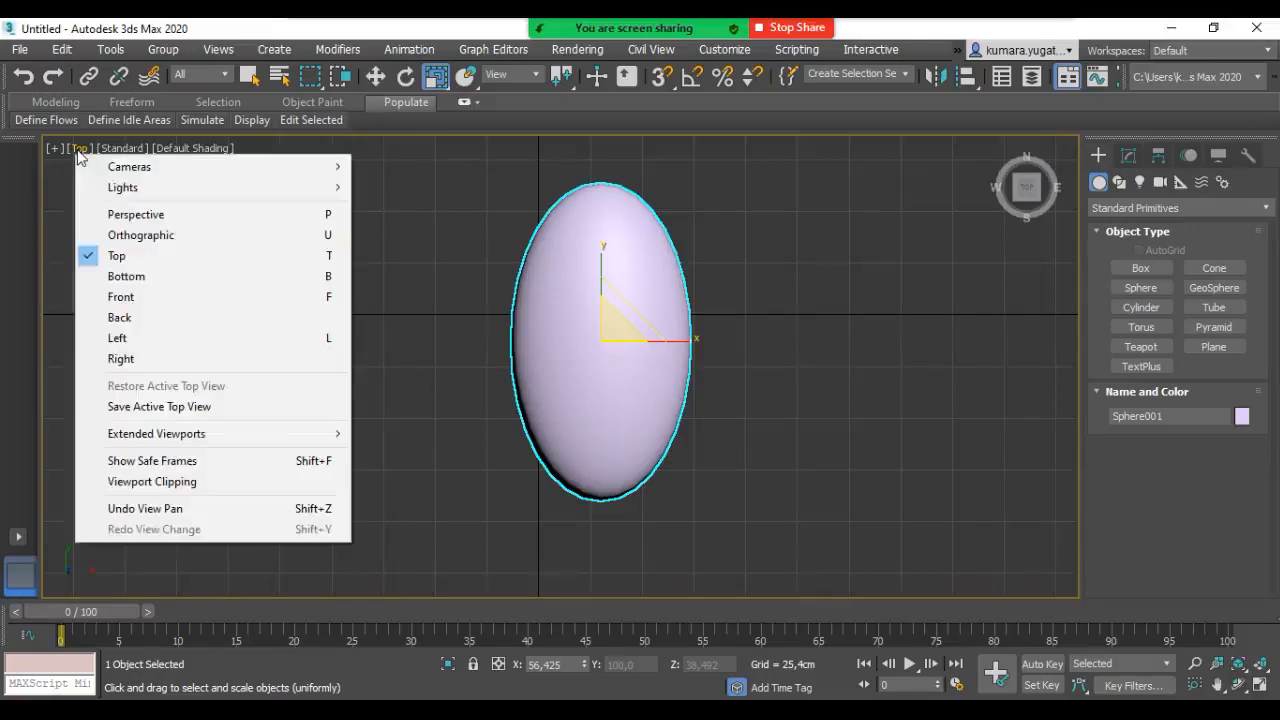
click(124, 216)
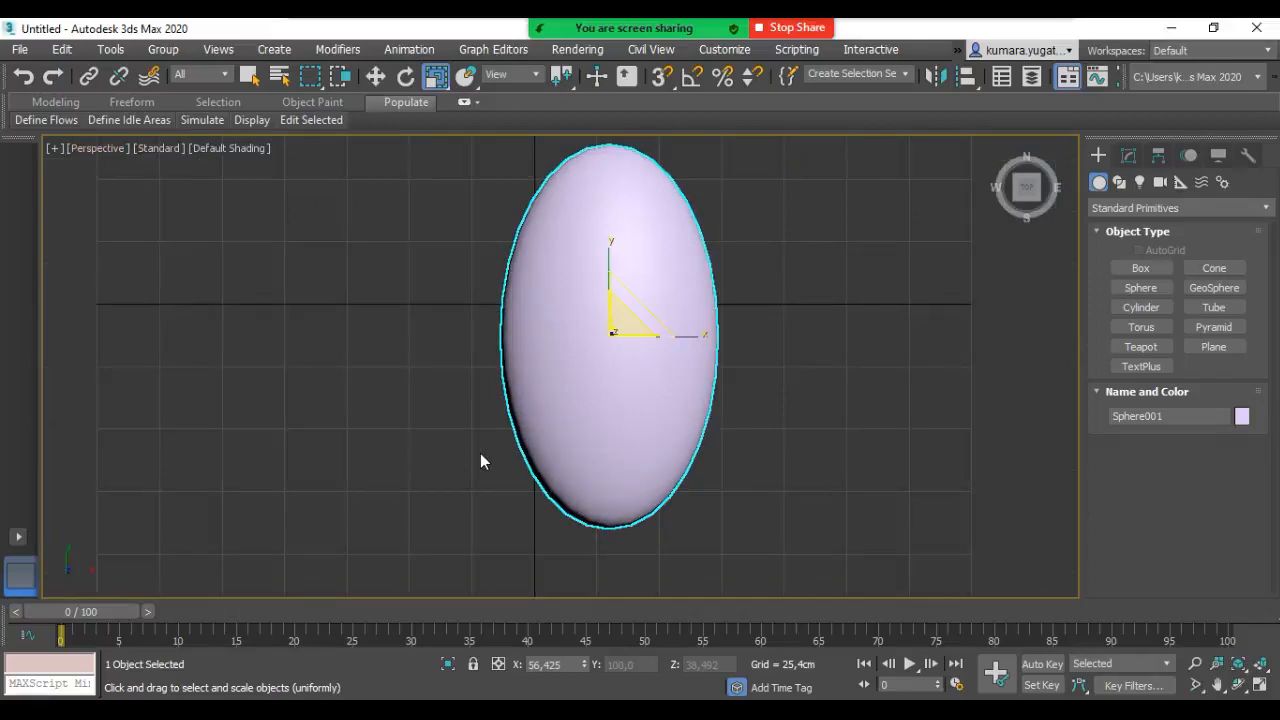
click(101, 147)
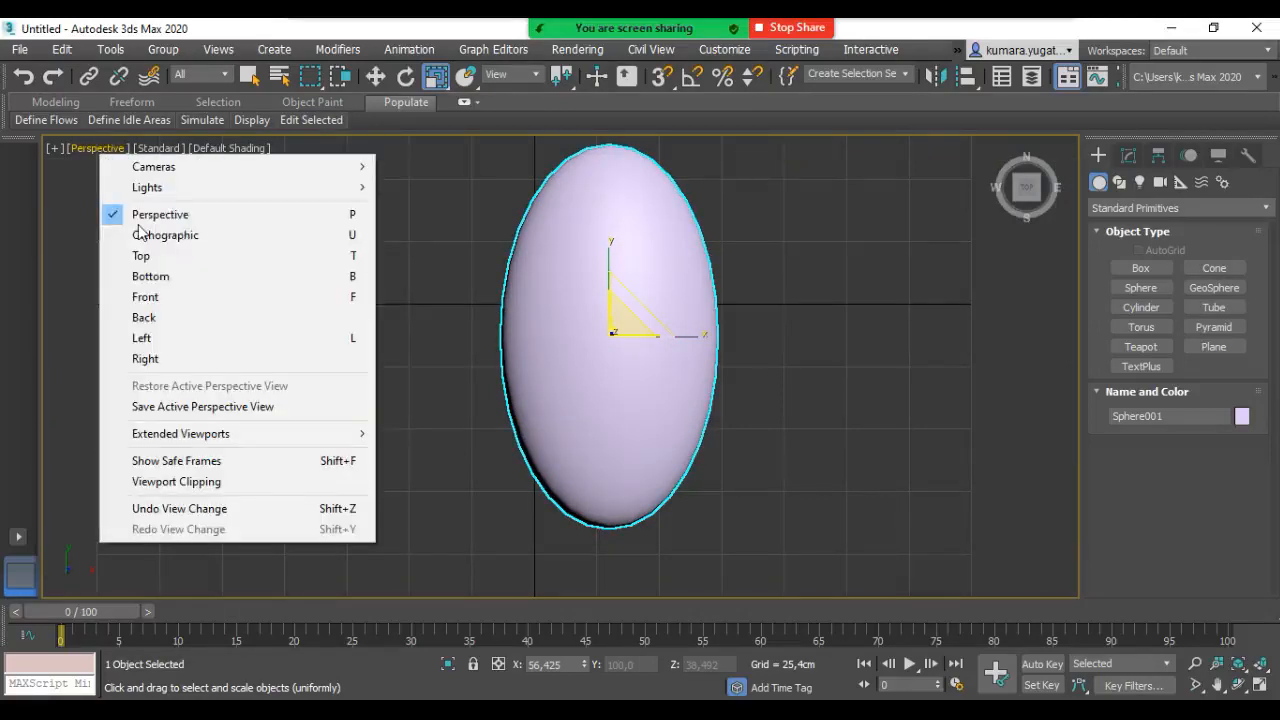
click(143, 216)
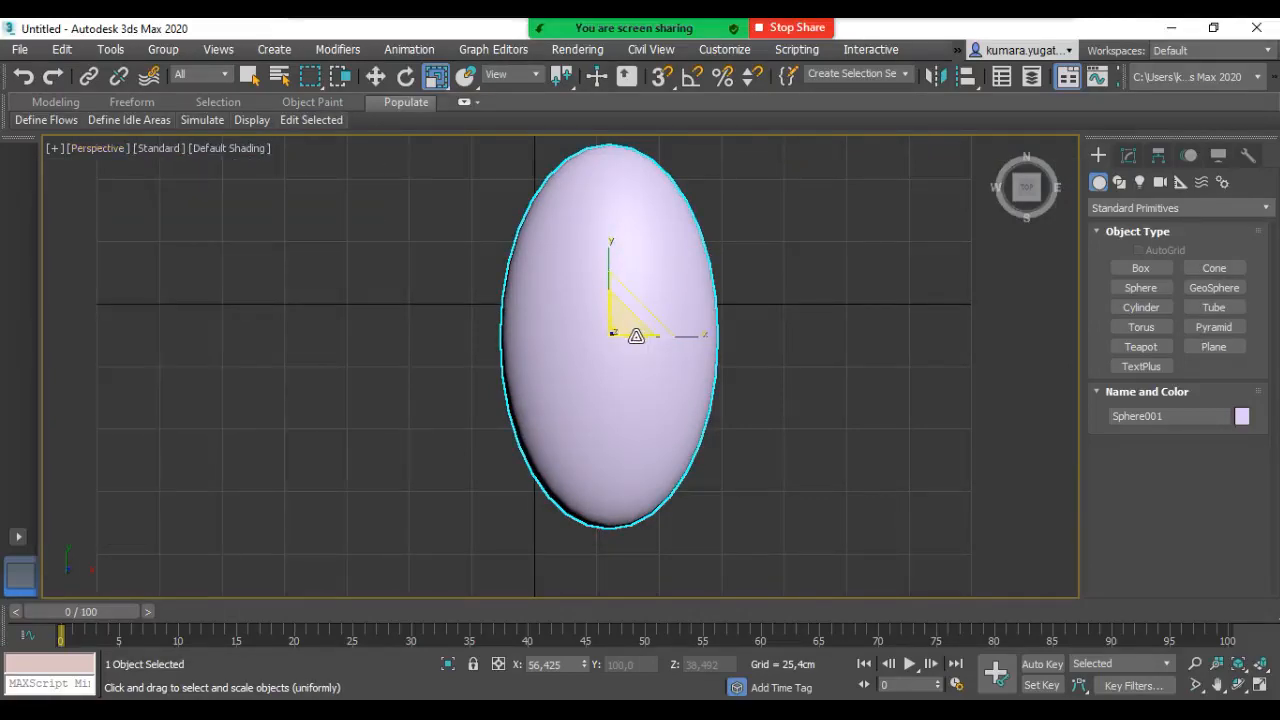
alt+middle_drag(630, 330, 185, 242)
middle_drag(615, 402, 369, 400)
alt+middle_drag(750, 429, 657, 326)
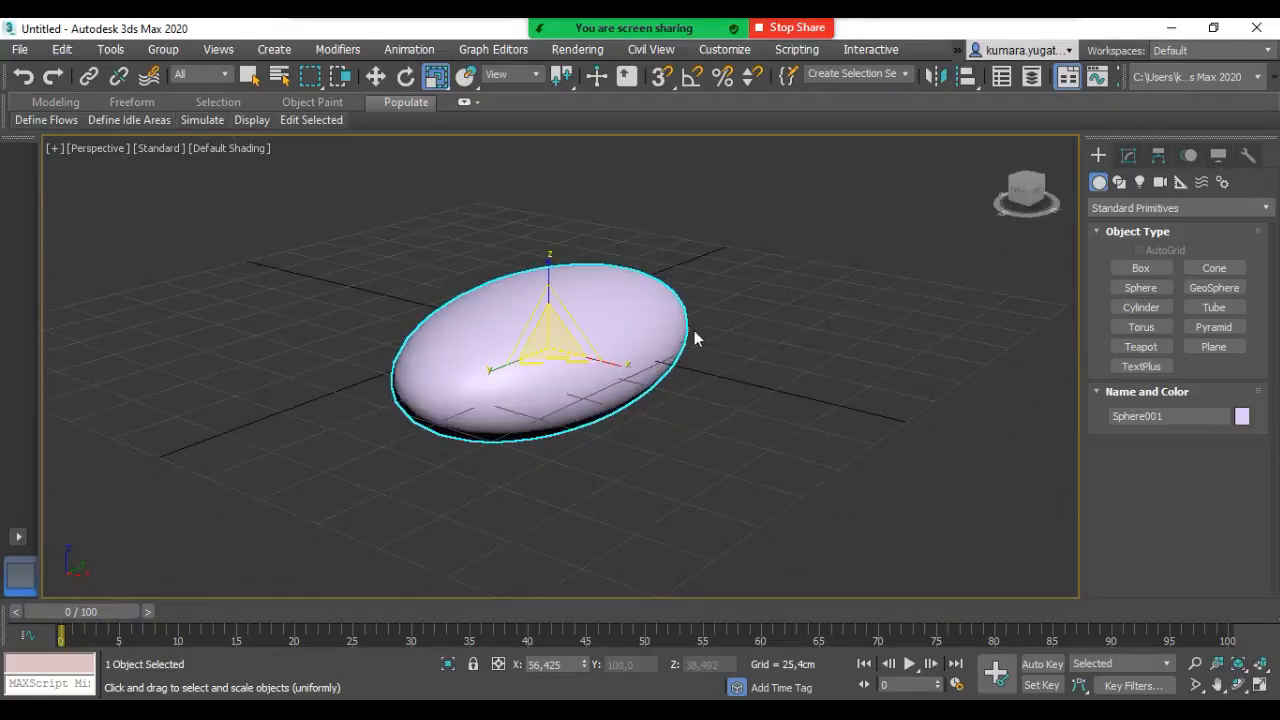
scroll(634, 357, up, 2)
alt+middle_drag(634, 357, 393, 418)
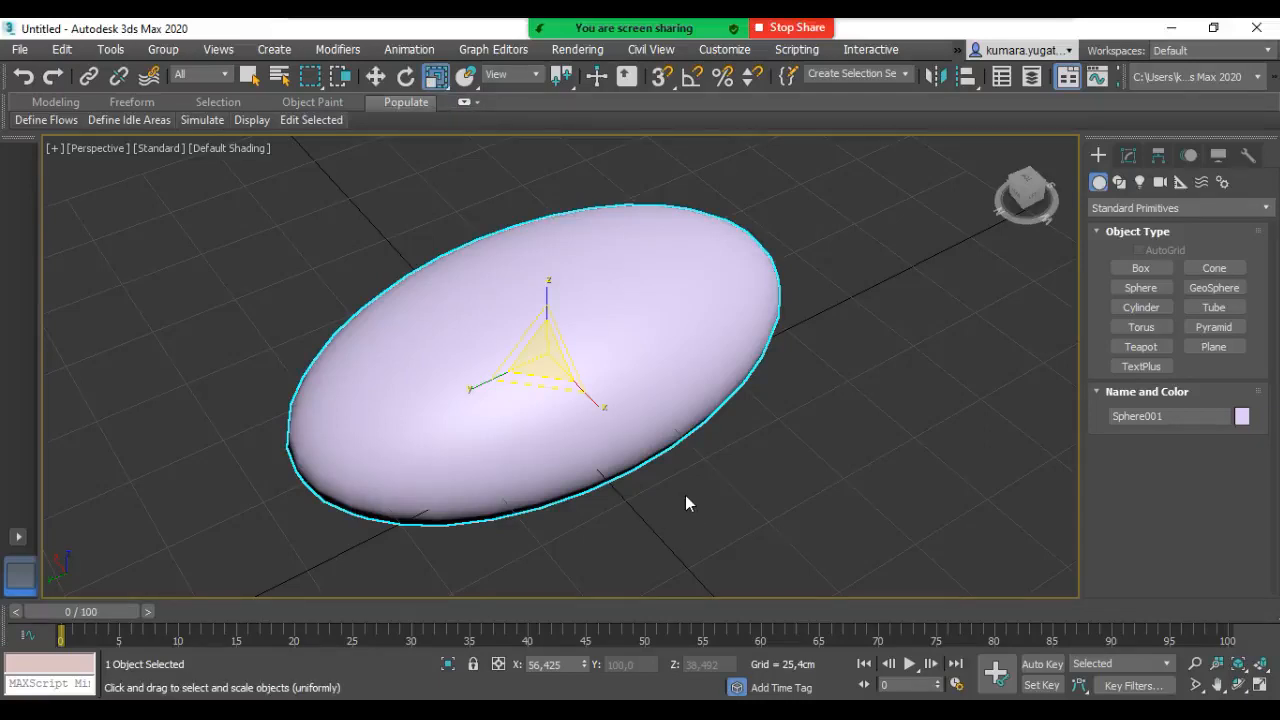
Step: Display edged faces on the shaded ellipsoid in Perspective and switch the viewport to the Front view
click(435, 88)
key(F3)
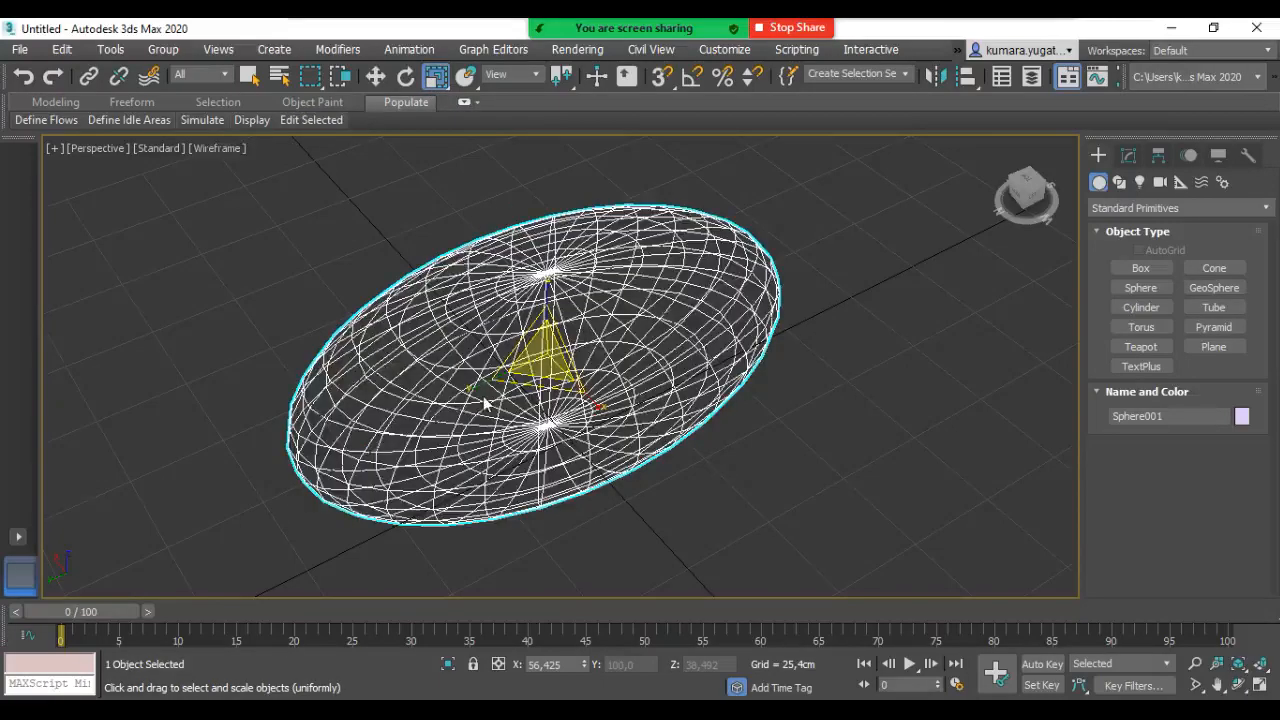
key(F3)
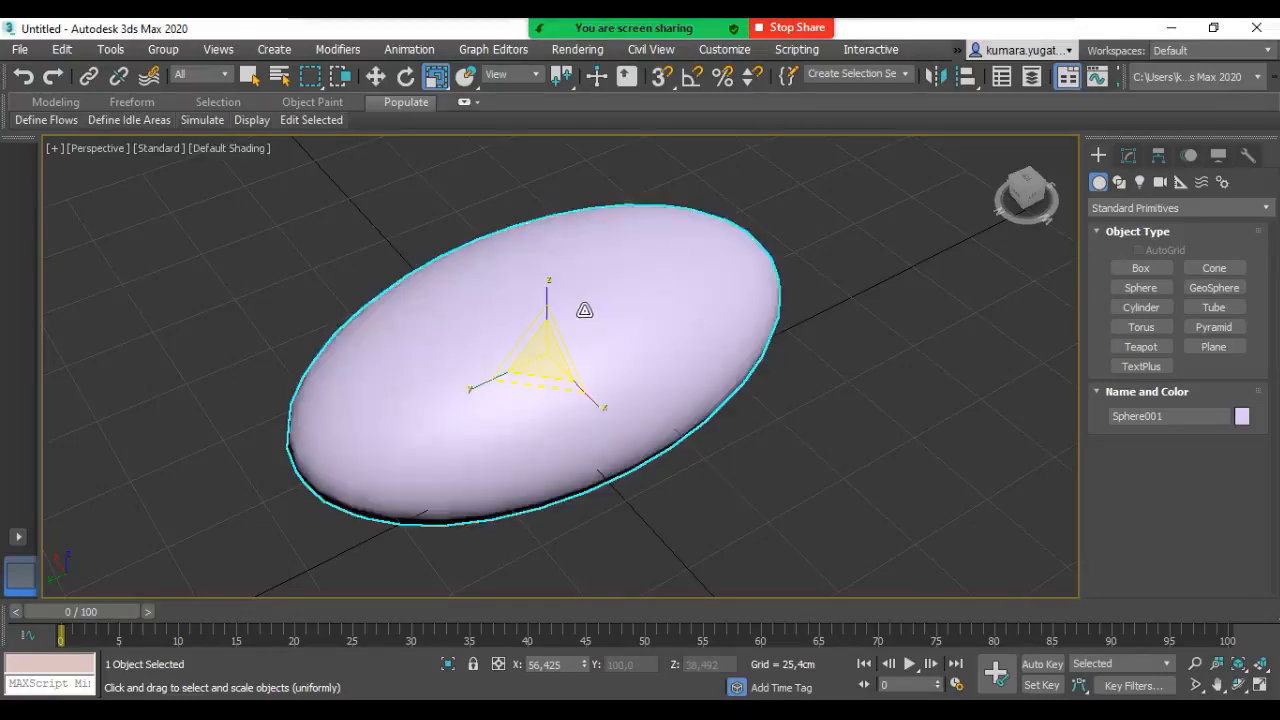
key(F4)
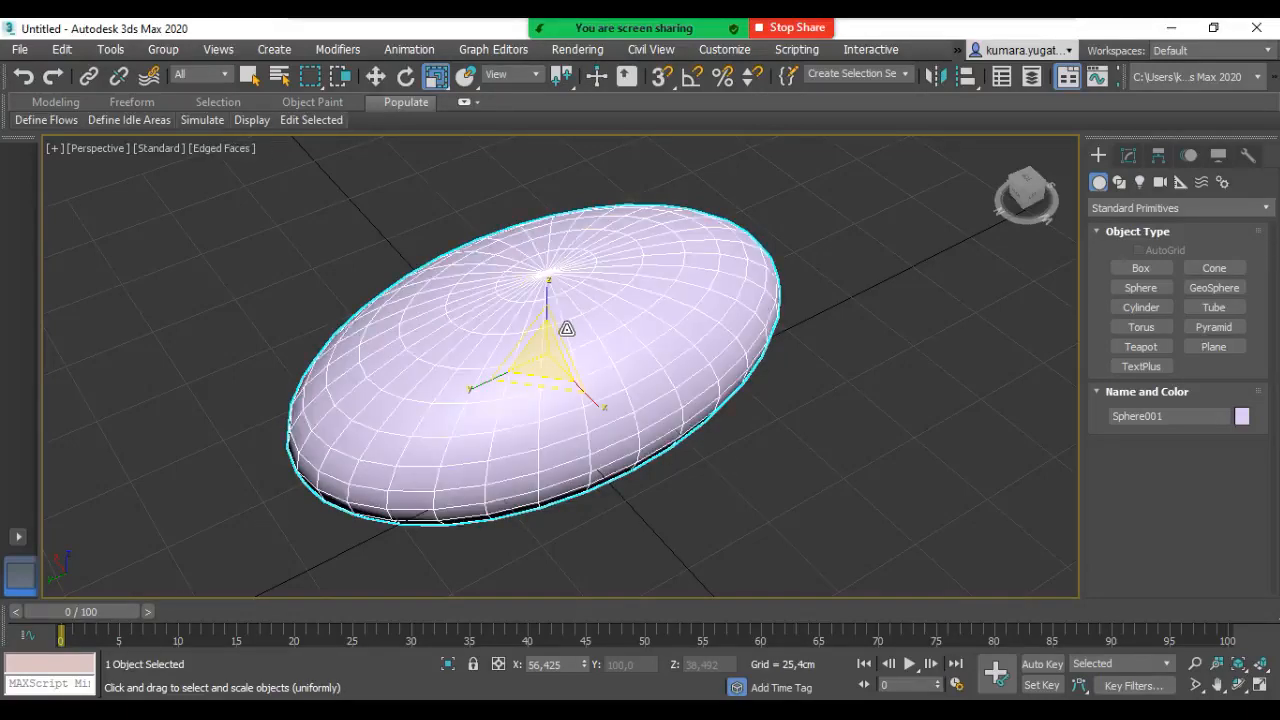
scroll(497, 483, up, 2)
alt+middle_drag(554, 454, 523, 354)
key(f)
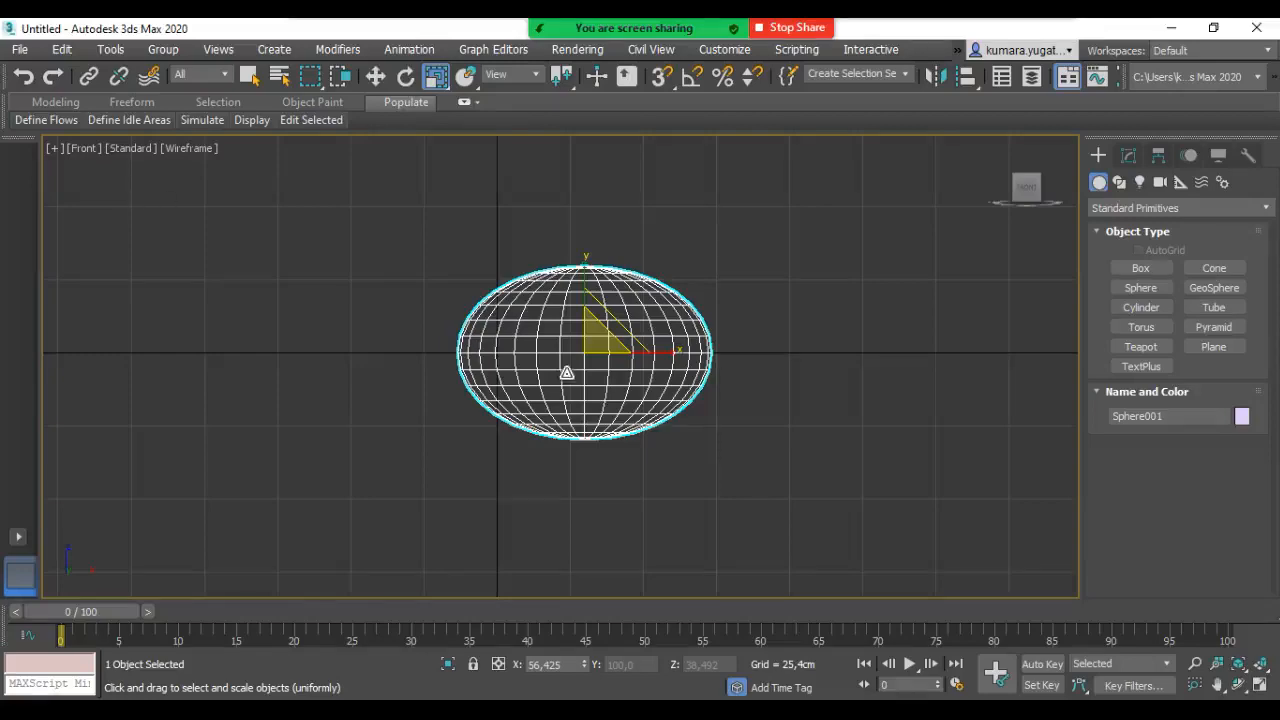
Step: Show the ellipsoid in wireframe in the Left view
key(l)
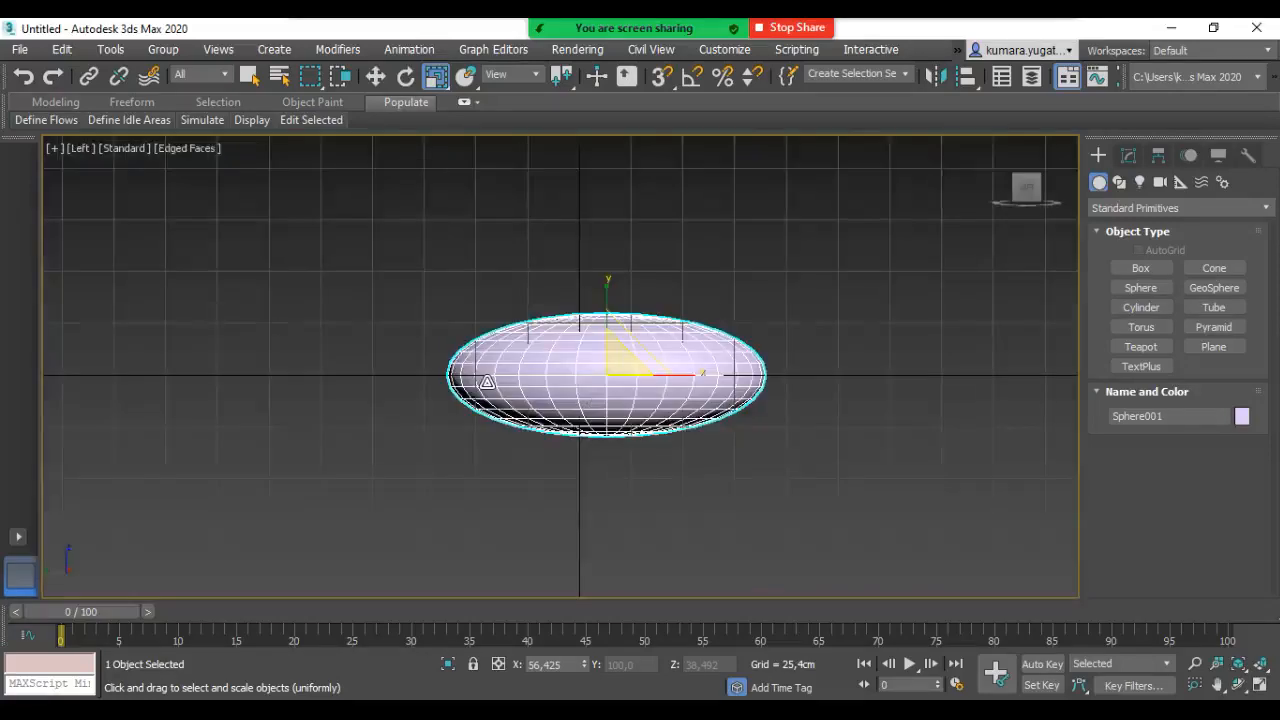
scroll(614, 381, up, 3)
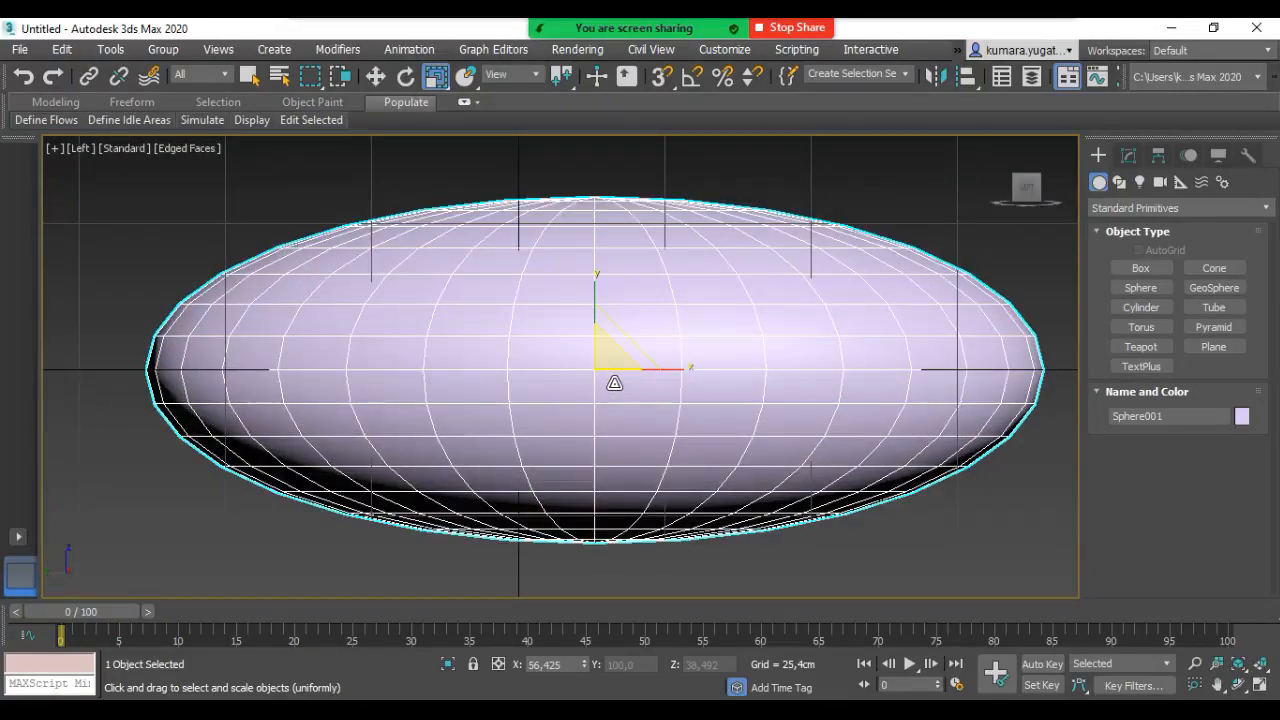
key(F3)
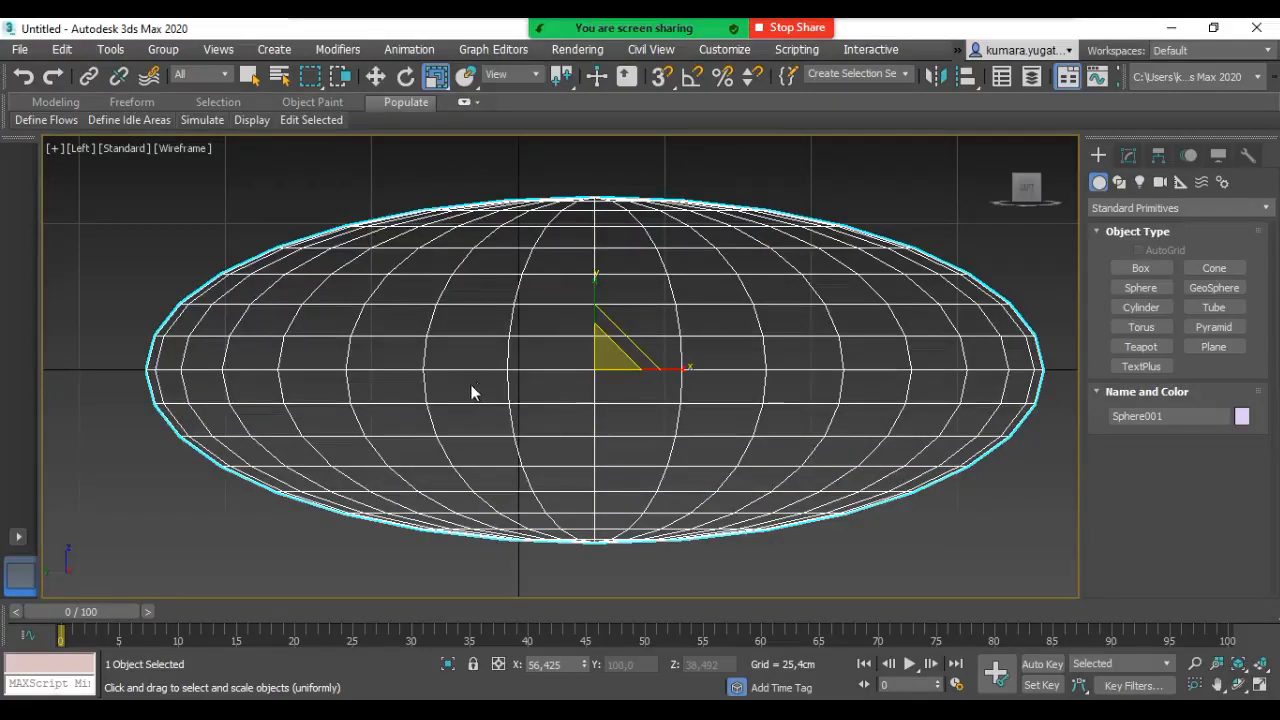
scroll(722, 355, up, 1)
scroll(595, 365, down, 3)
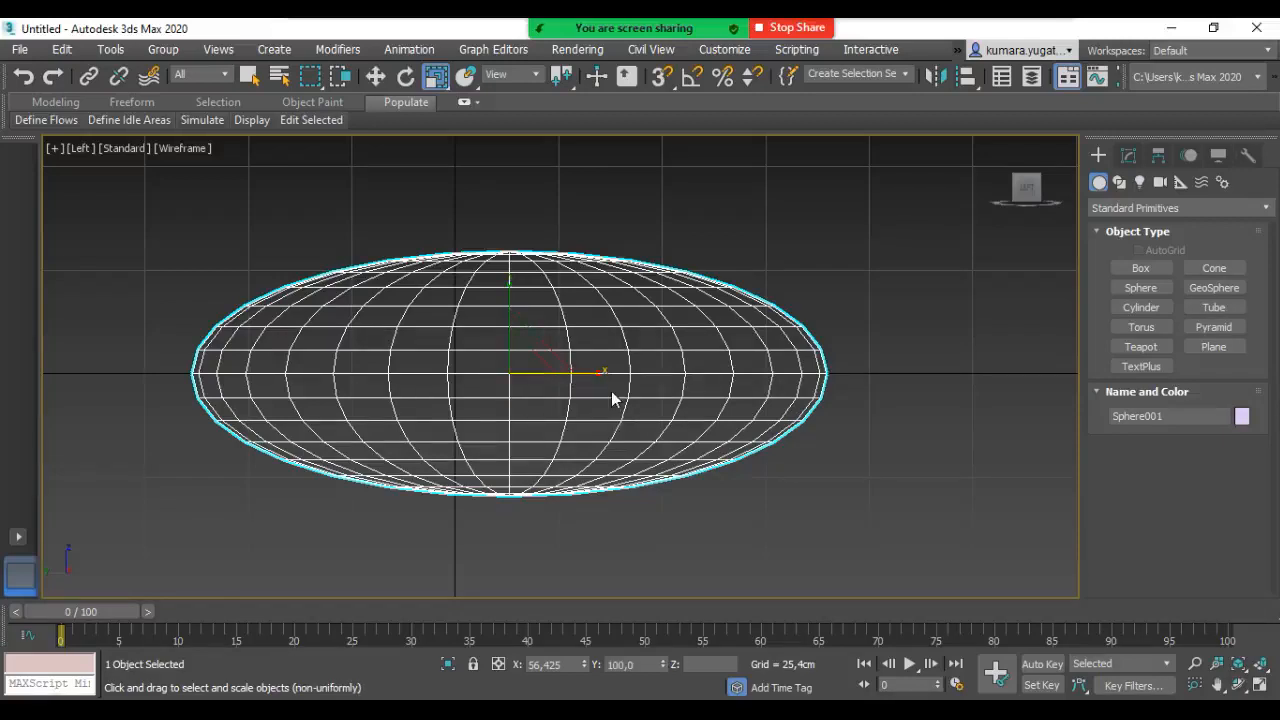
Step: Add an Edit Poly modifier to the ellipsoid and activate its Vertex sub-object level
click(1129, 157)
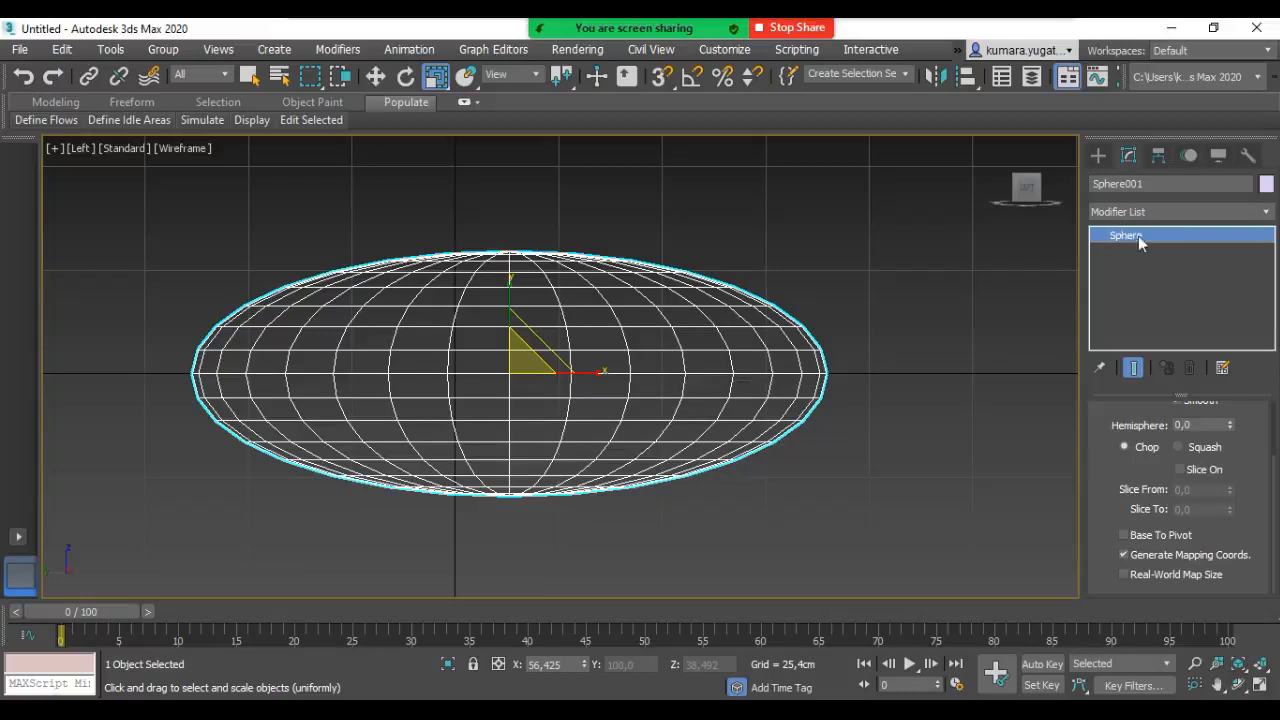
click(1164, 212)
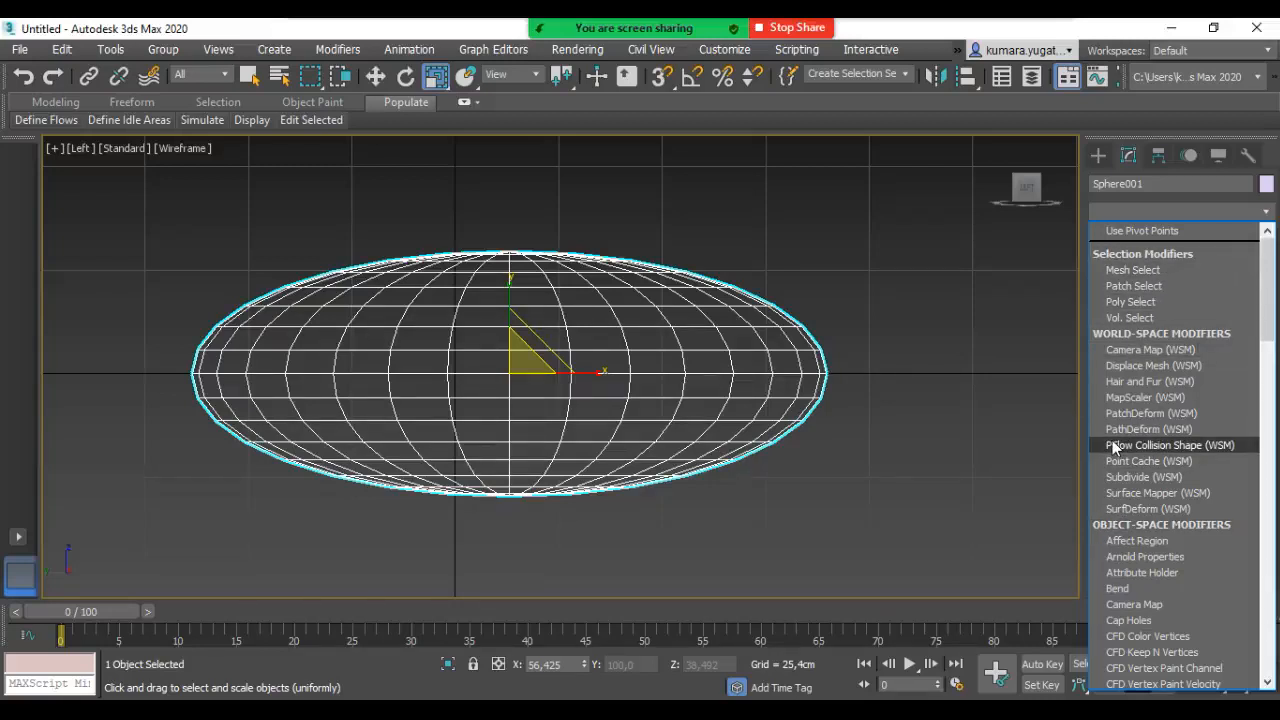
key(e)
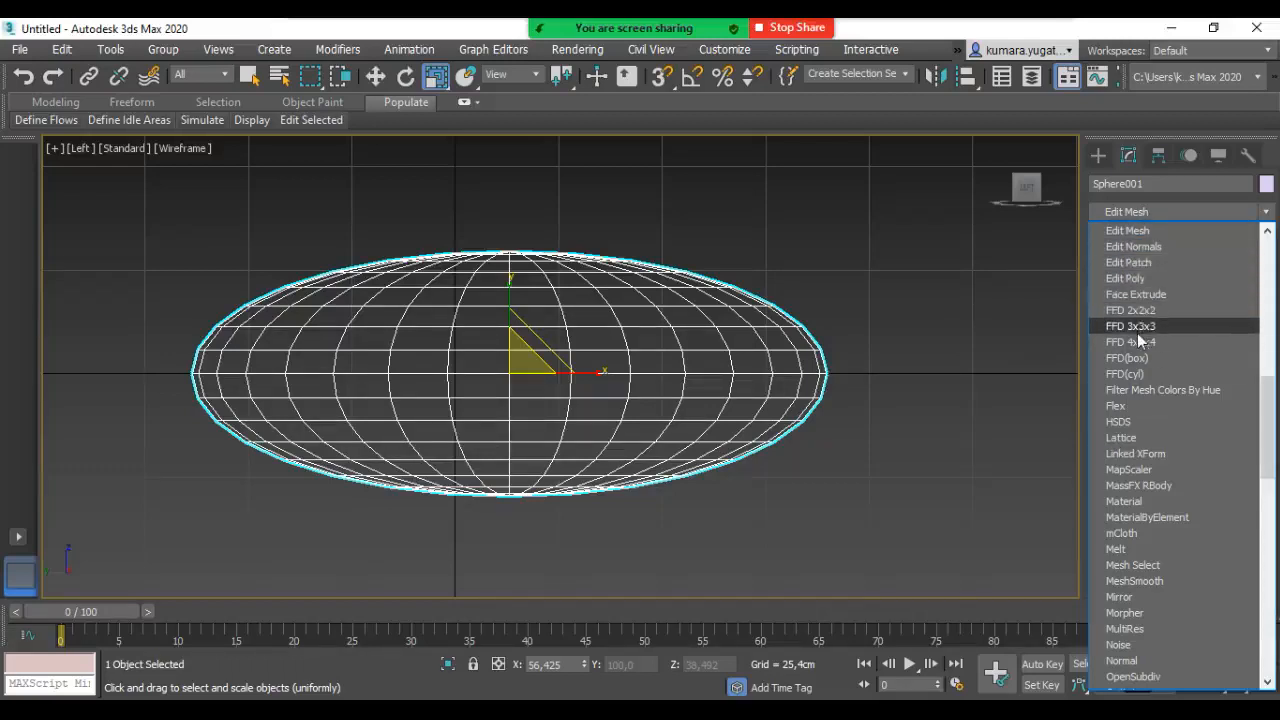
click(1142, 280)
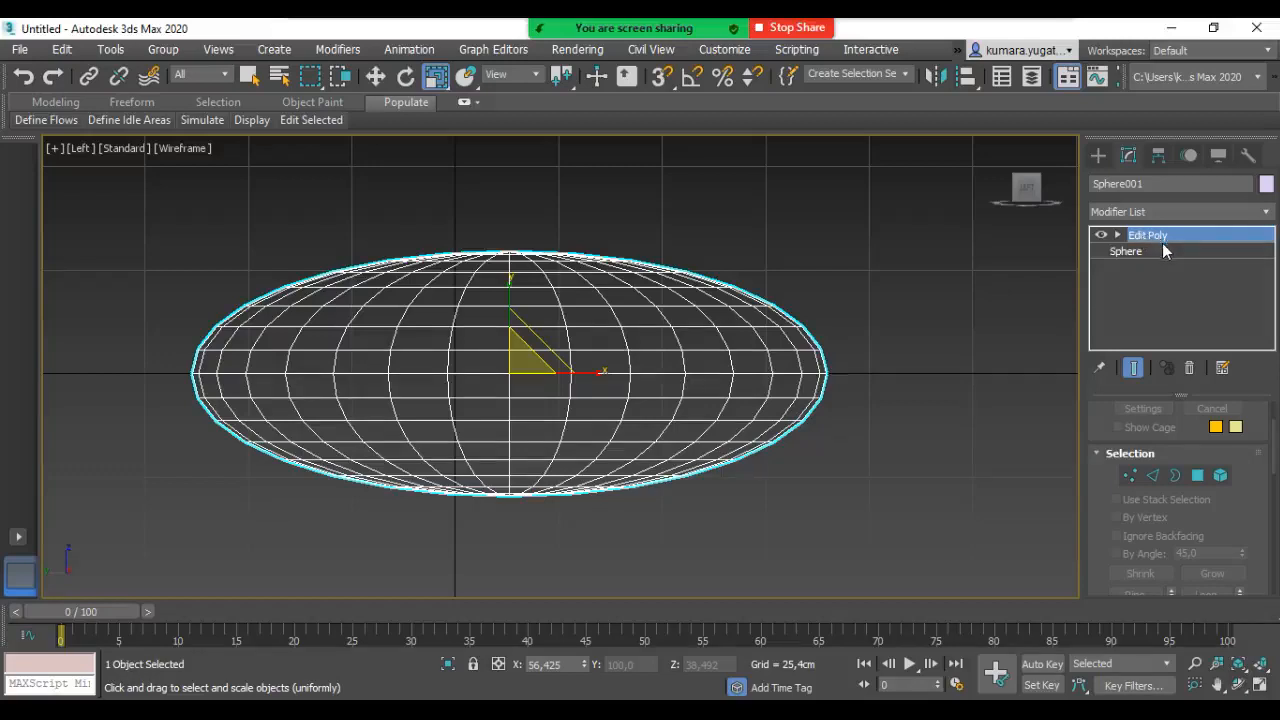
click(1129, 476)
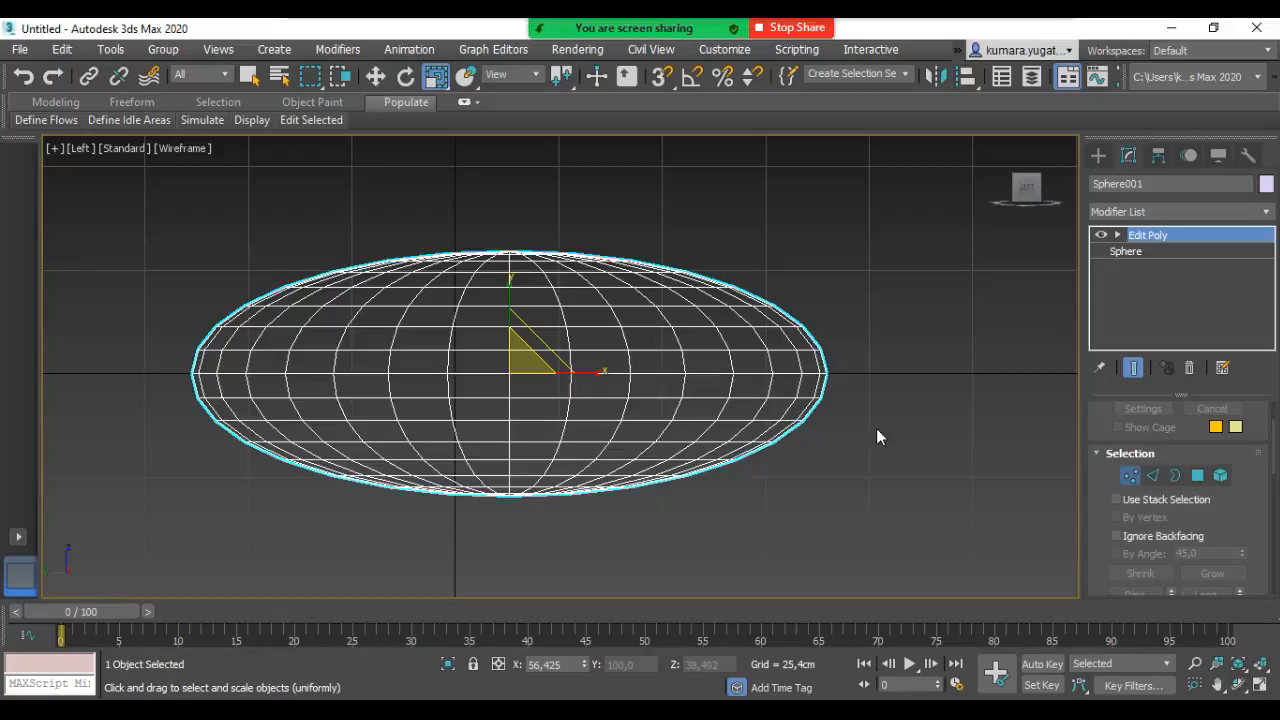
Step: Try window-selecting the vertices of one half of the ellipsoid, check them in an orthographic view, and clear the selection
drag(777, 380, 1034, 518)
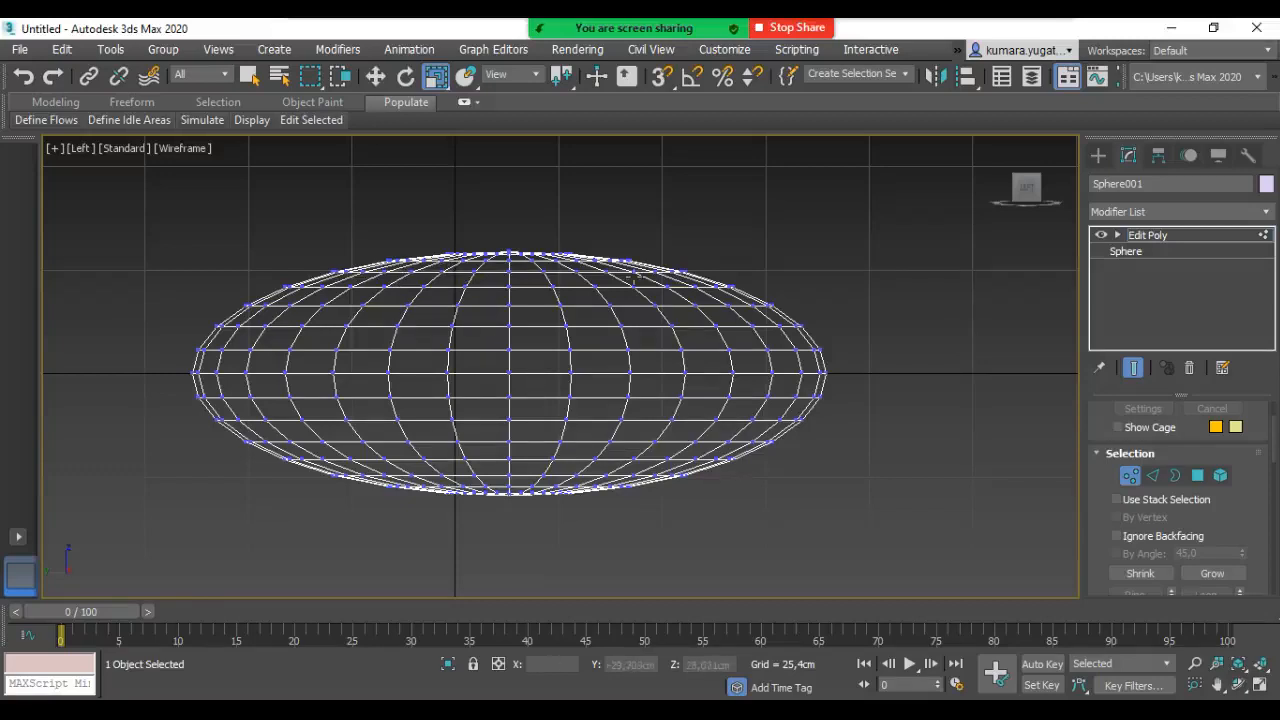
drag(950, 532, 522, 202)
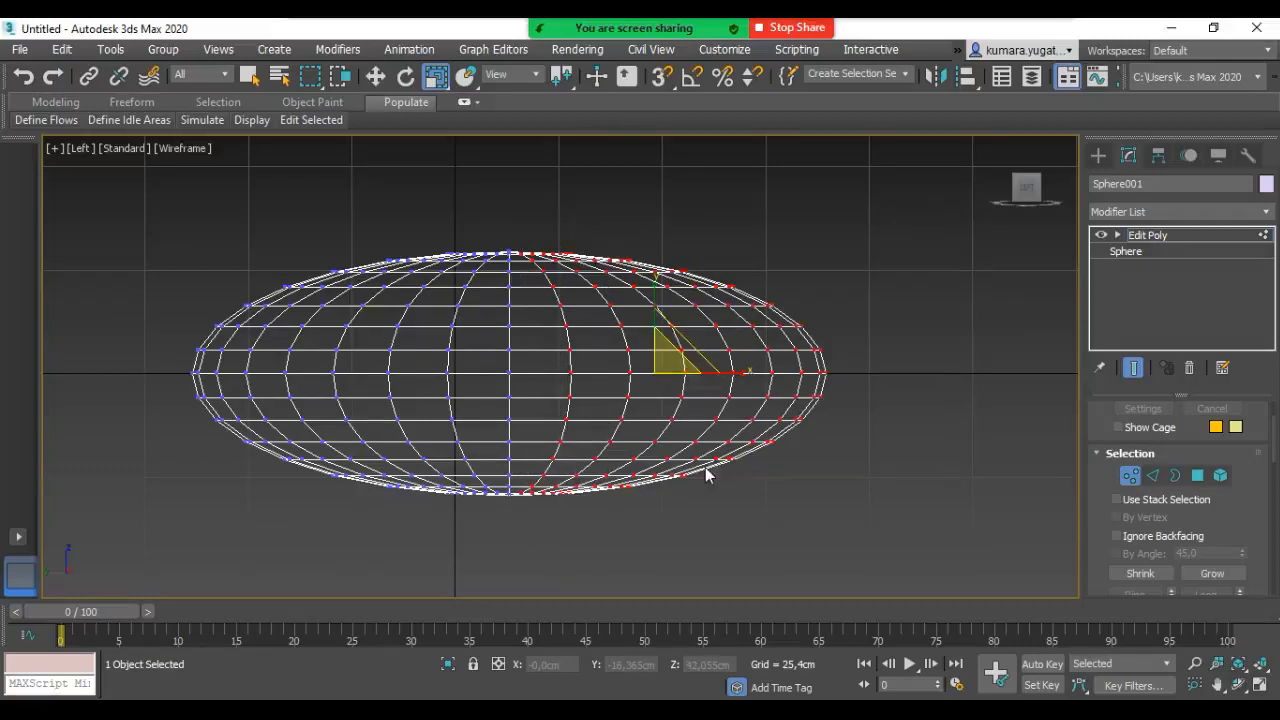
alt+middle_drag(685, 362, 609, 423)
scroll(663, 316, up, 2)
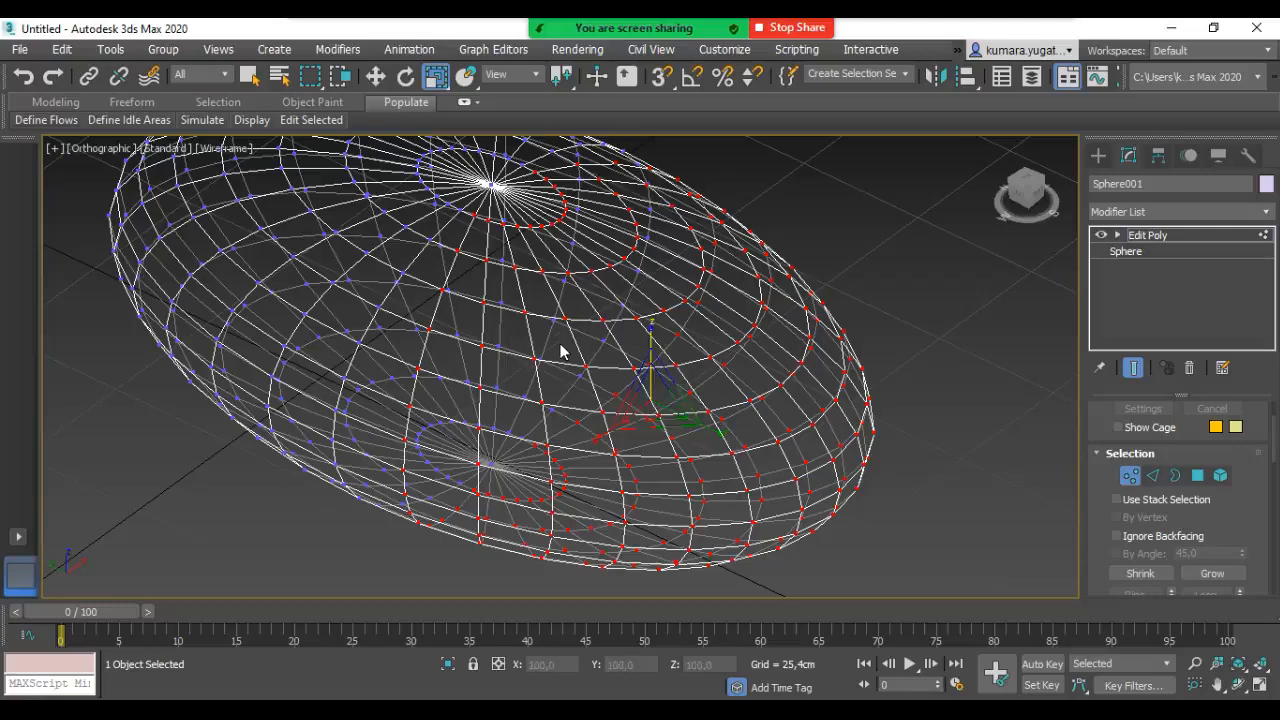
click(872, 247)
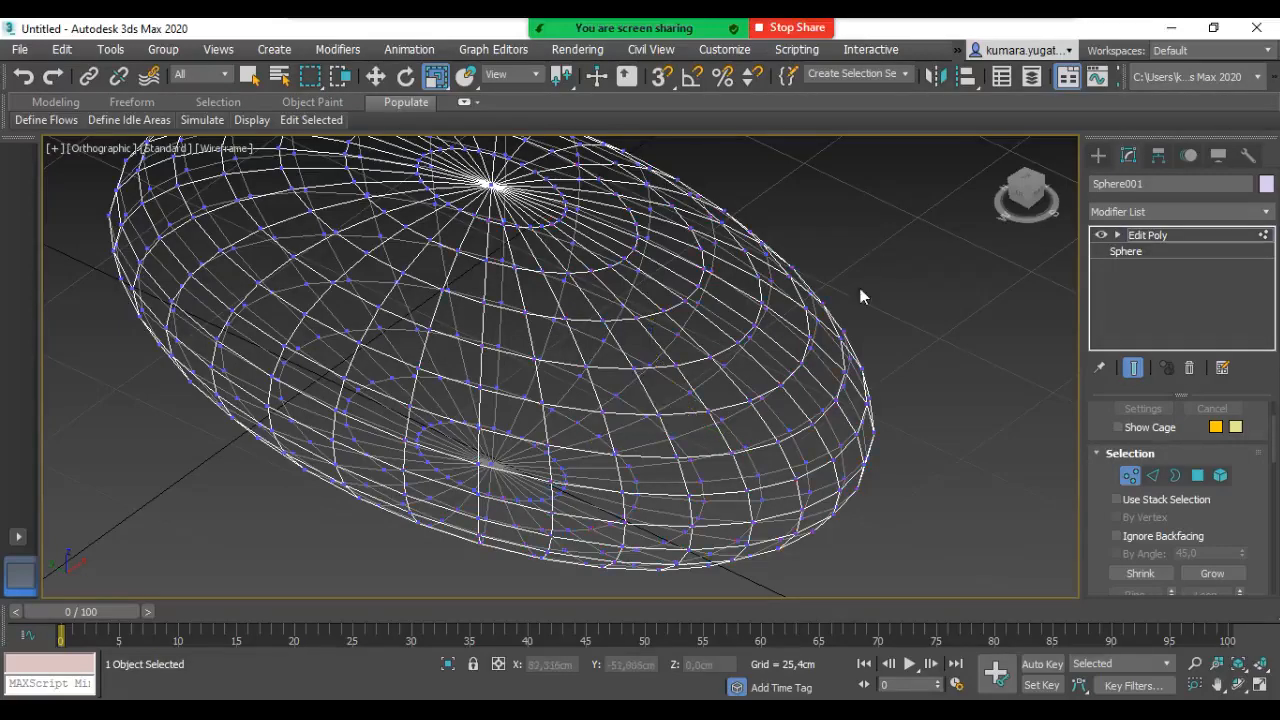
Step: Display the ellipsoid in the orthographic view with default shading and edged faces
scroll(618, 383, up, 2)
scroll(618, 383, up, 2)
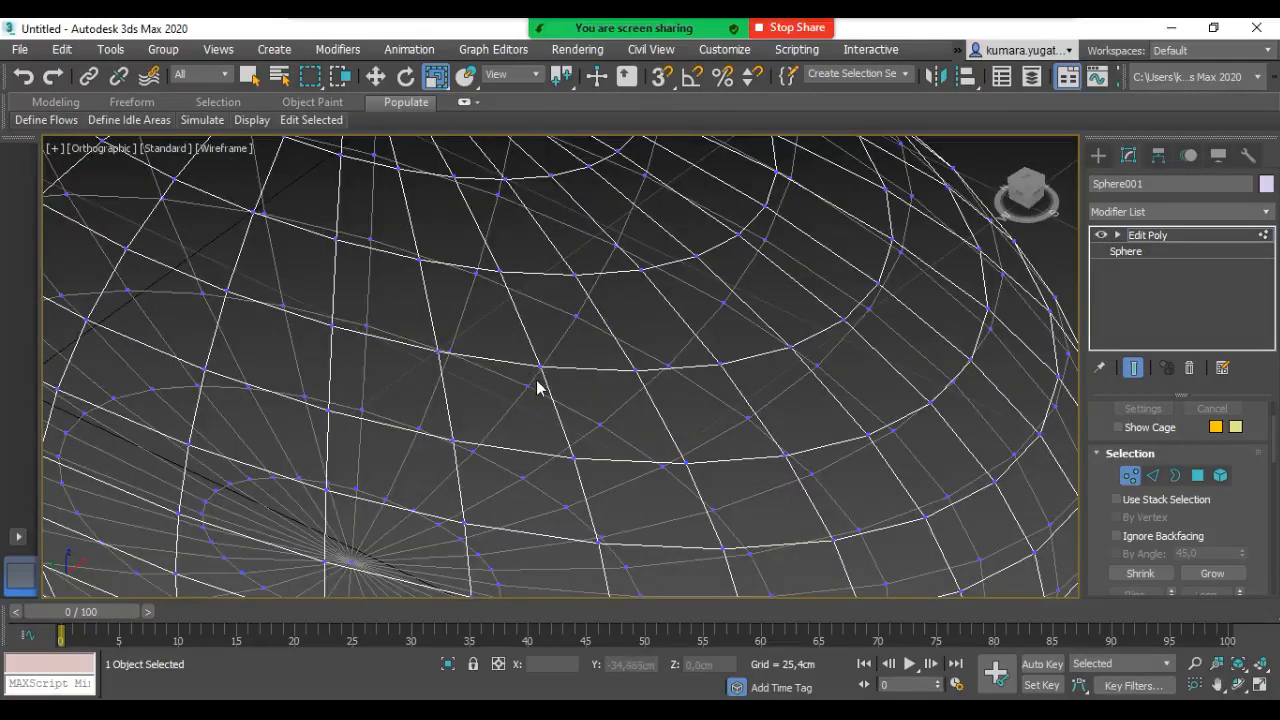
key(F3)
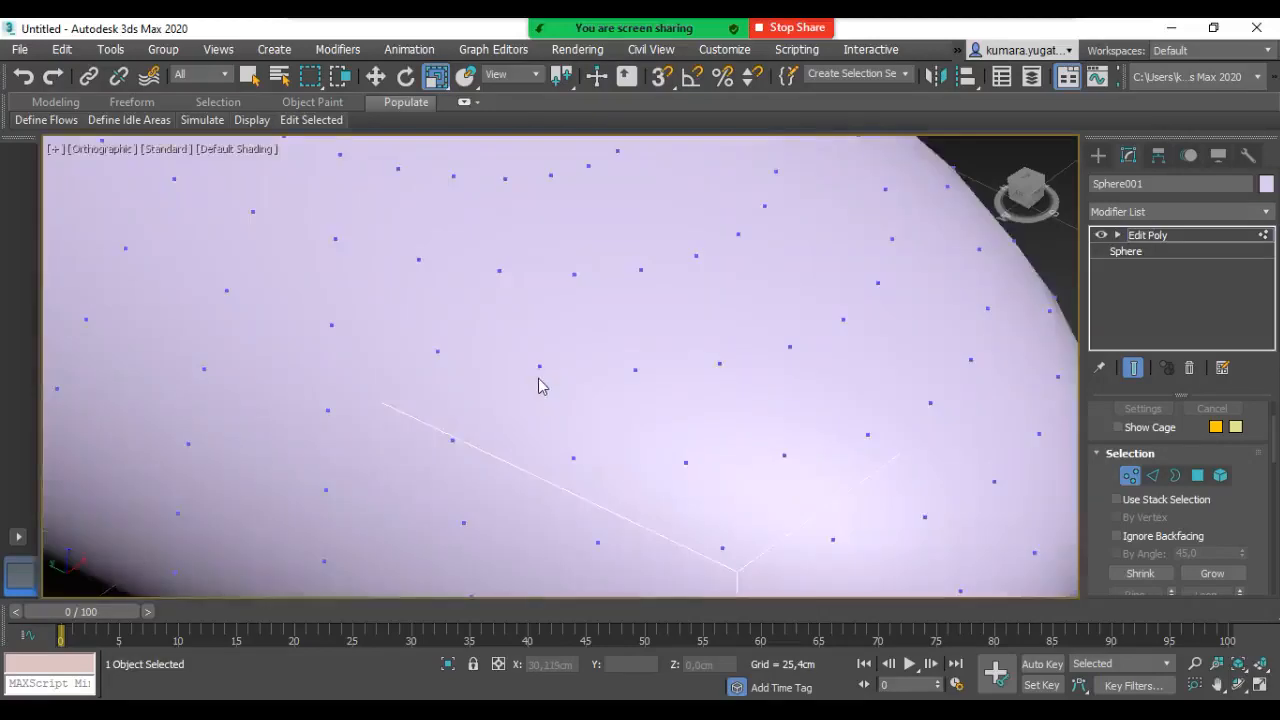
key(F4)
middle_drag(502, 404, 758, 366)
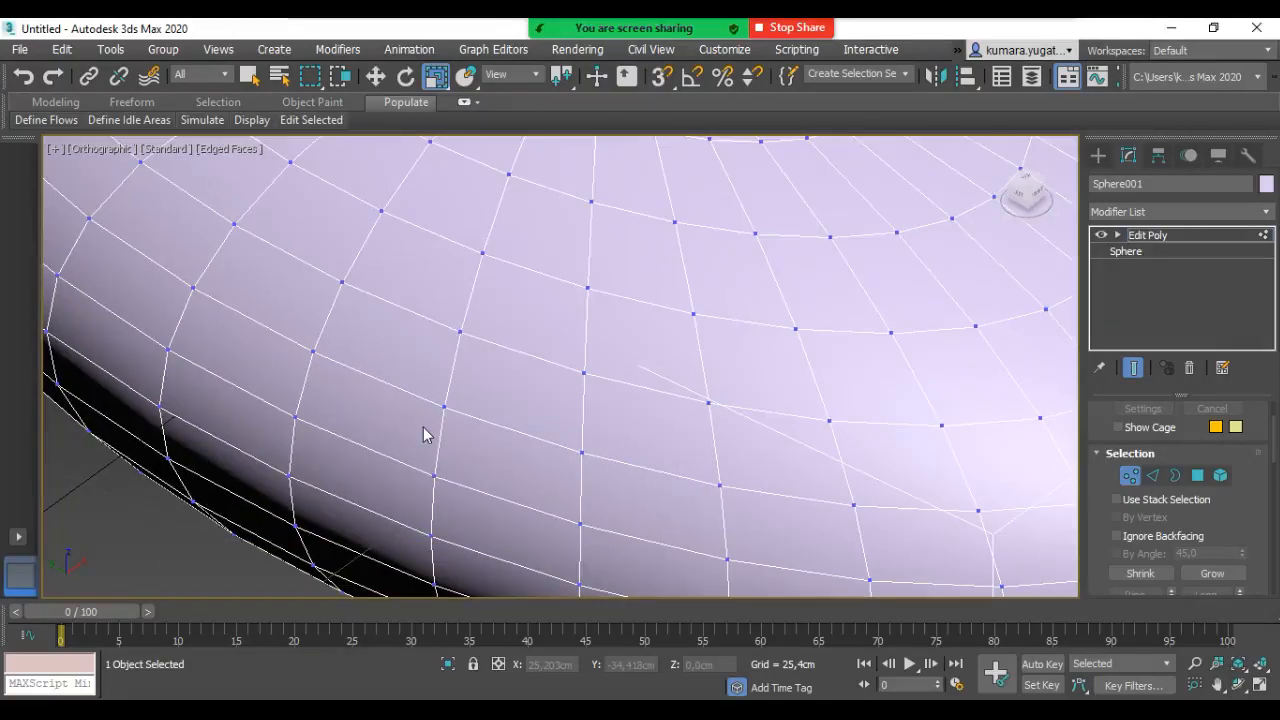
Step: Try moving a single vertex on the ellipsoid's side outward along the X axis to about -23.5 cm, and undo the move
click(294, 418)
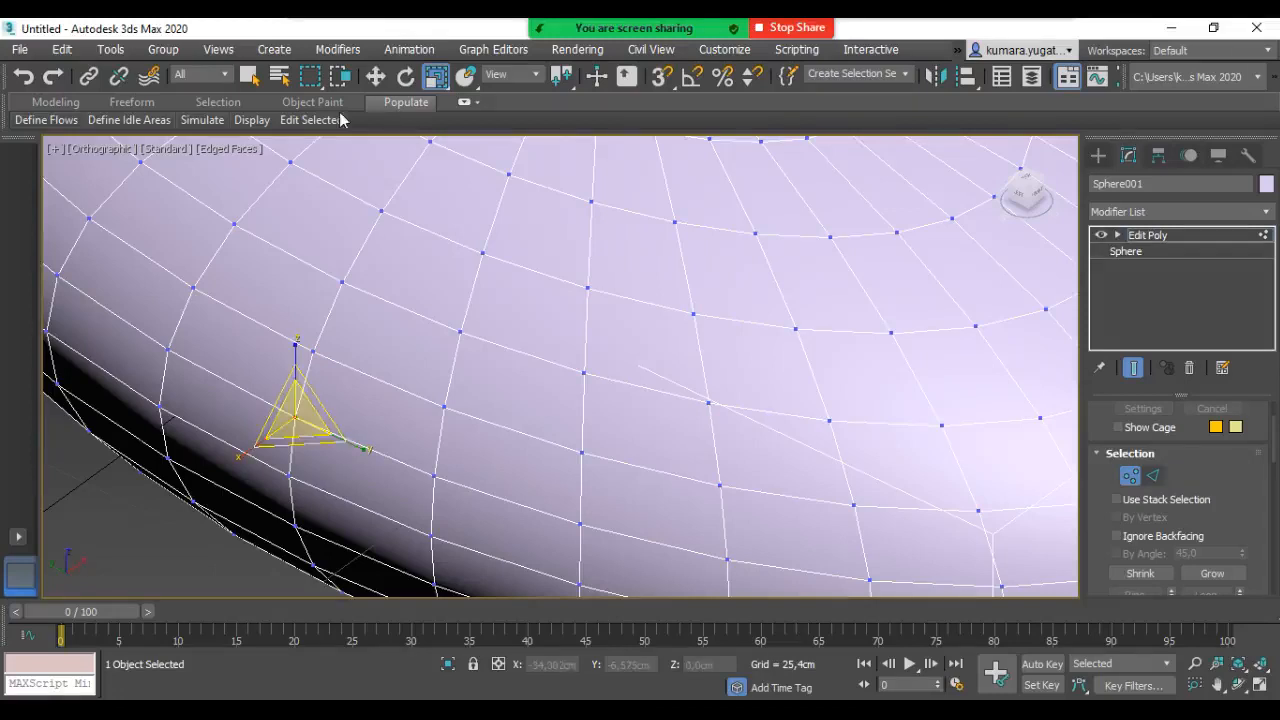
click(375, 76)
click(294, 418)
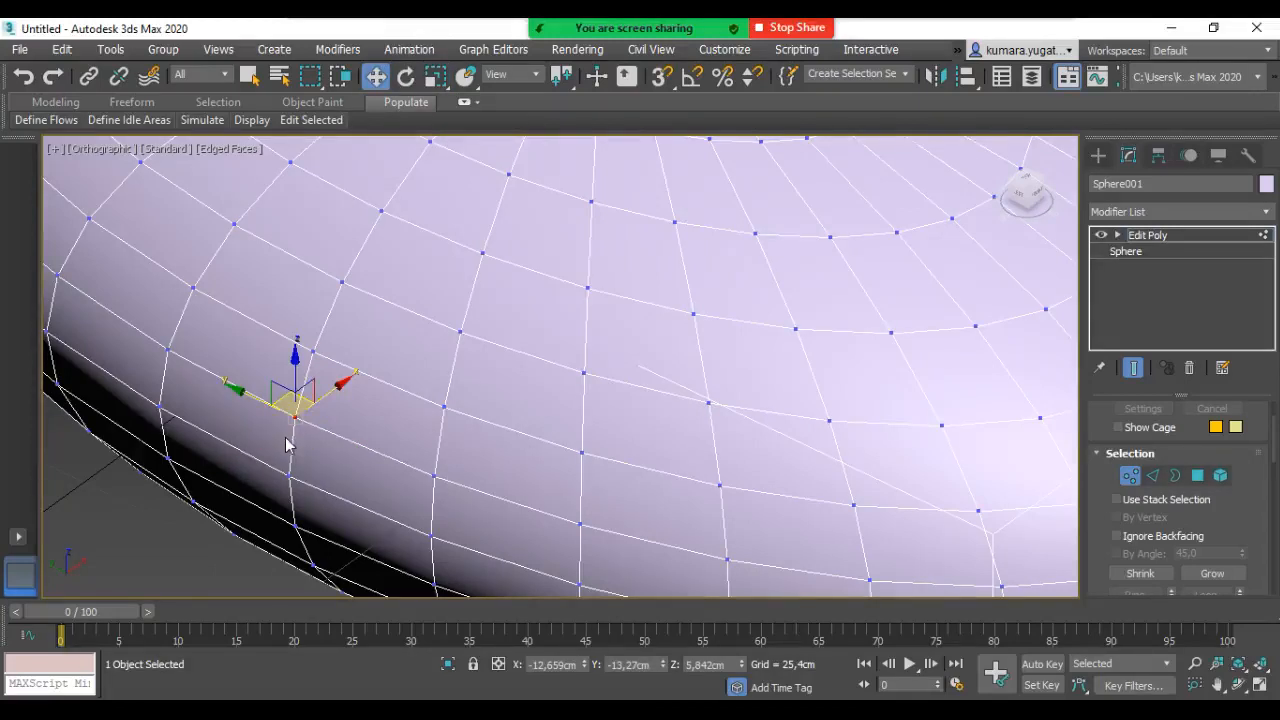
scroll(286, 444, up, 3)
drag(343, 369, 162, 463)
scroll(378, 372, down, 2)
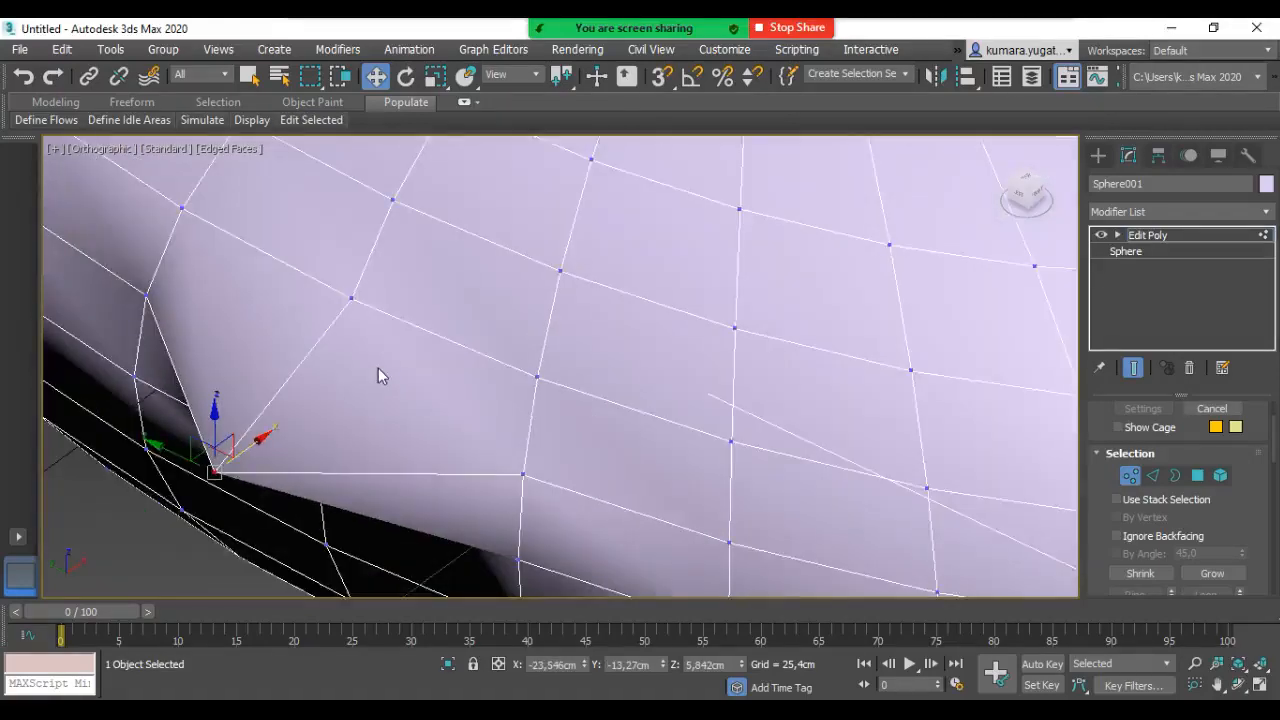
scroll(378, 370, down, 3)
drag(340, 388, 361, 362)
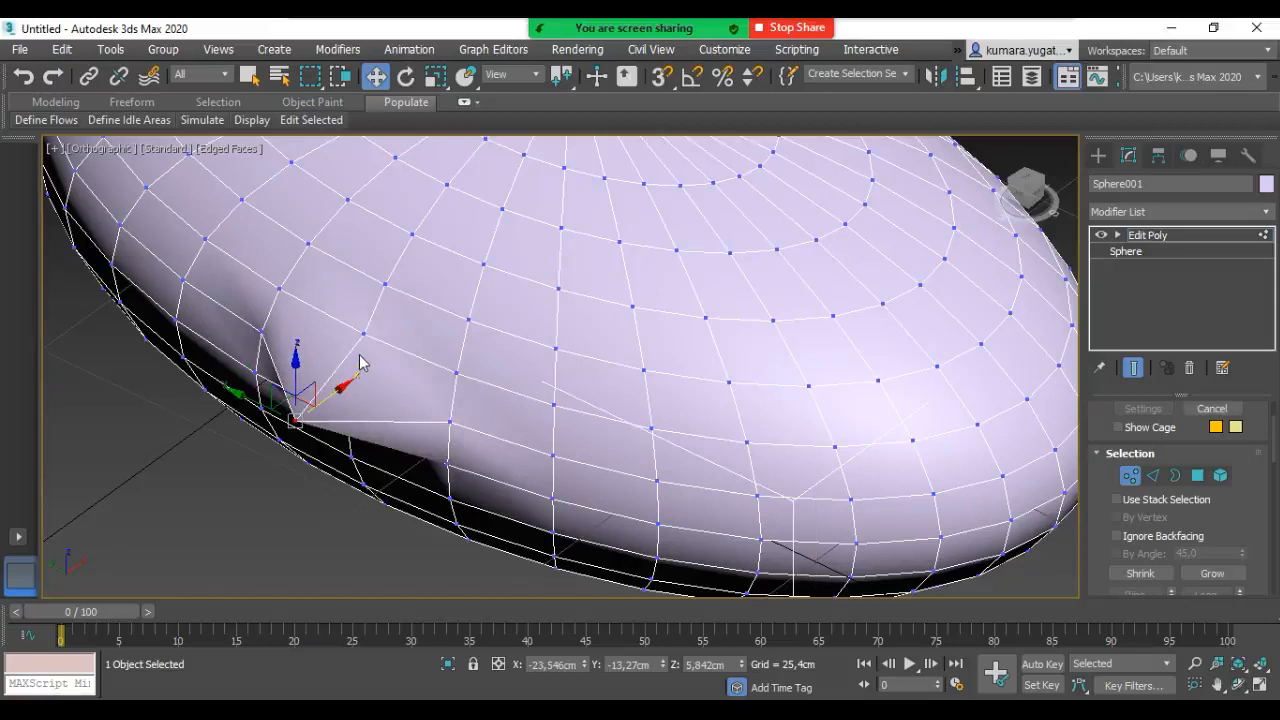
key(ctrl+z)
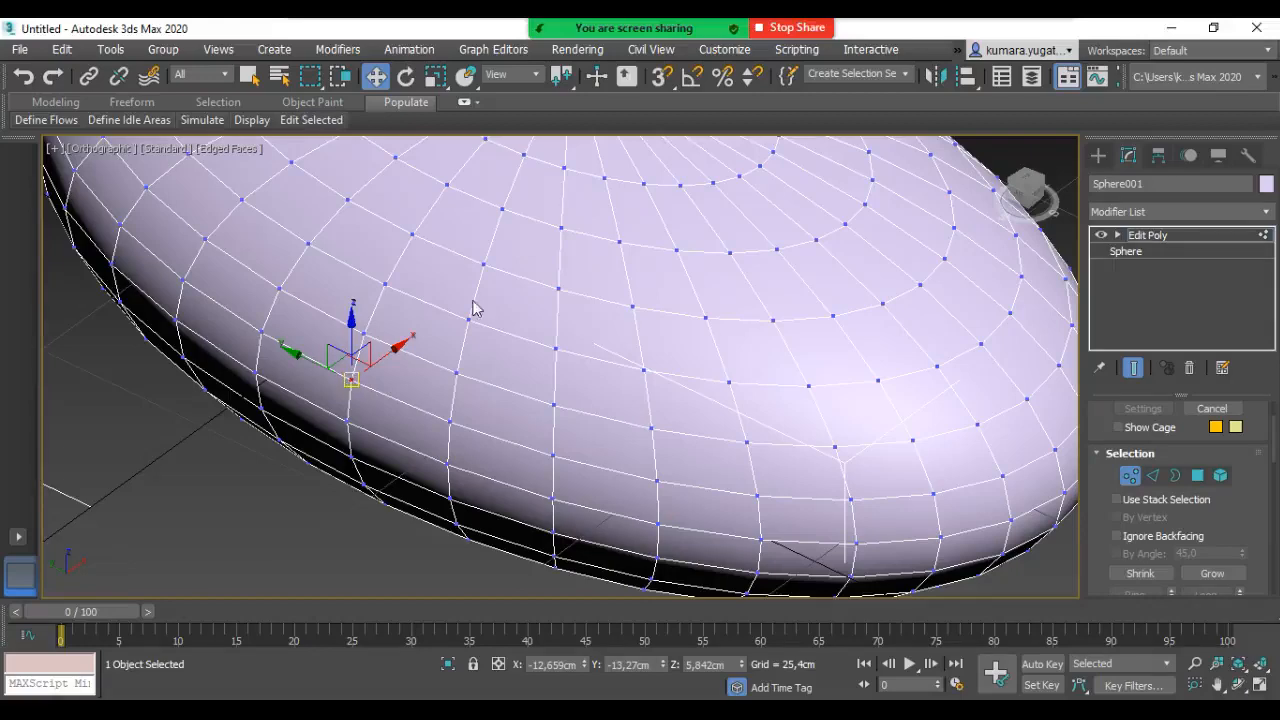
scroll(447, 438, down, 5)
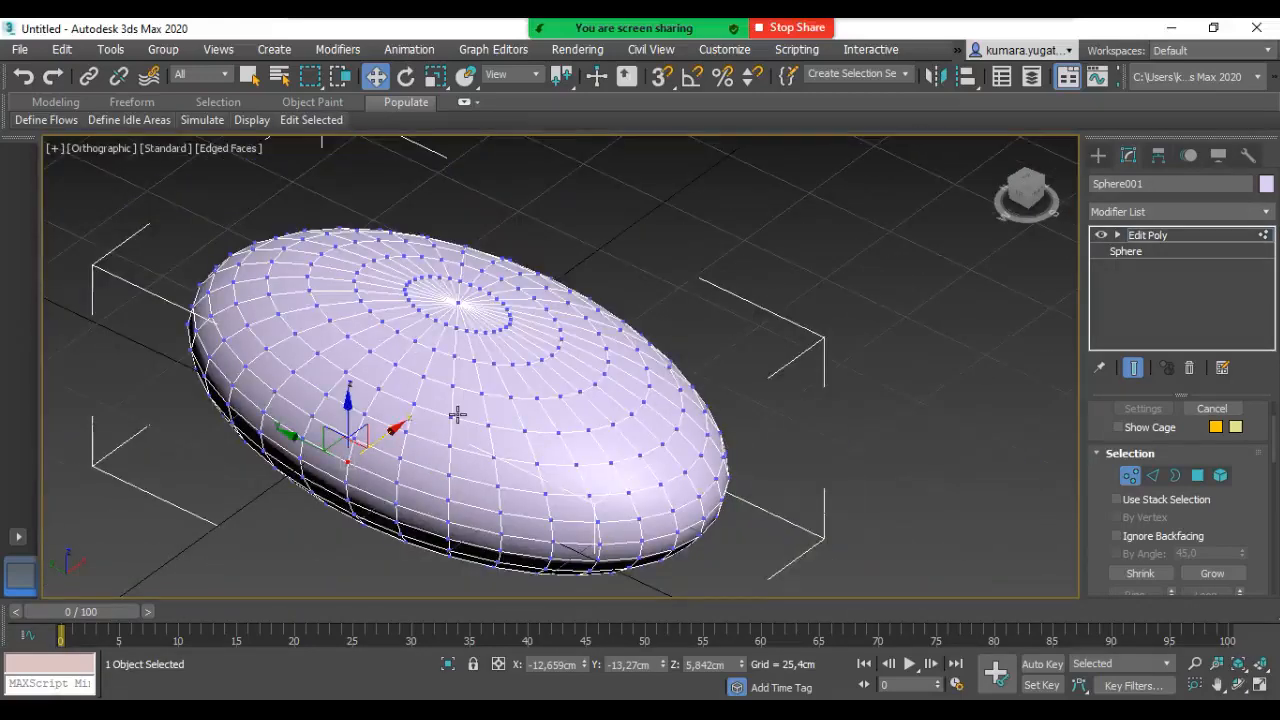
scroll(449, 417, up, 2)
scroll(402, 413, up, 4)
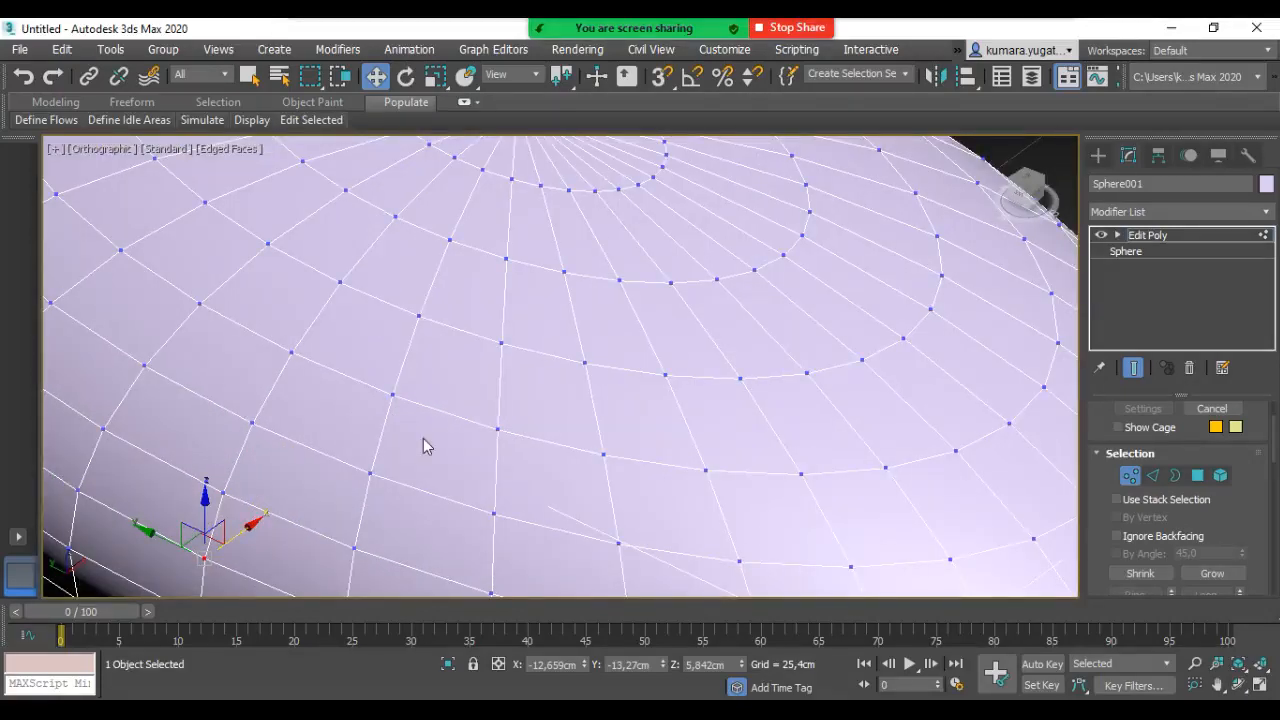
scroll(425, 446, down, 2)
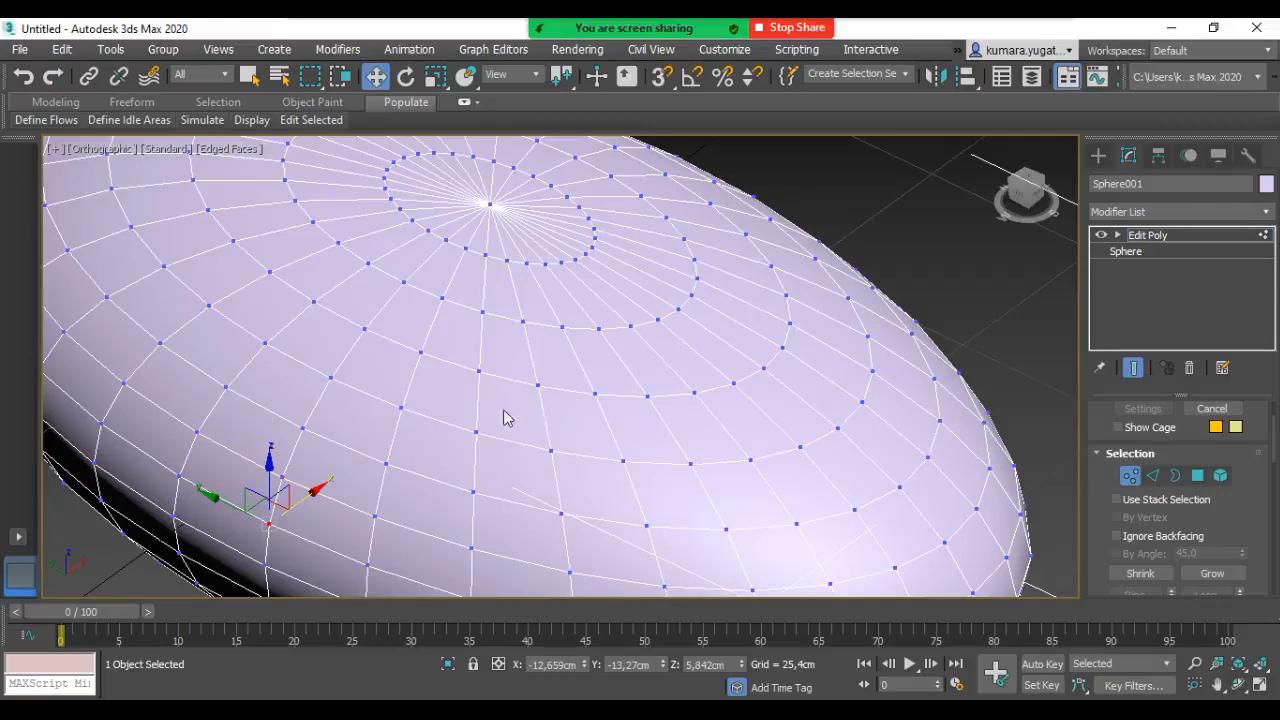
middle_drag(585, 472, 636, 357)
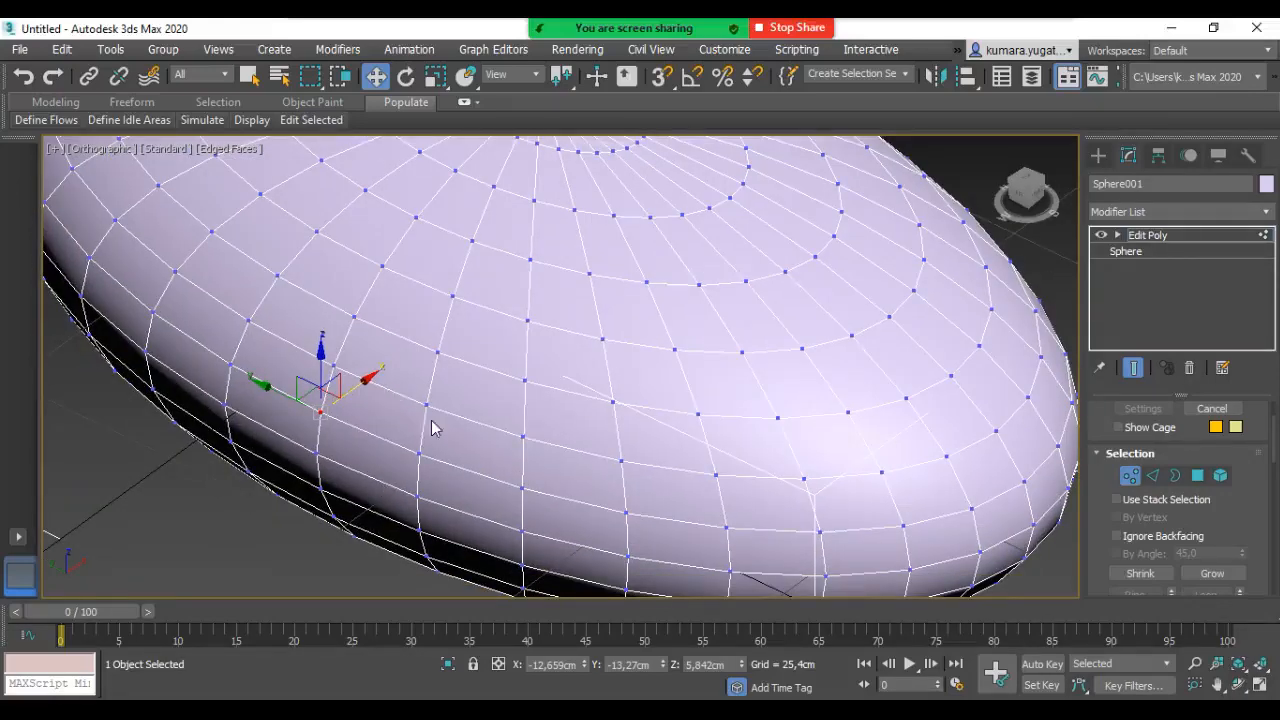
middle_drag(628, 351, 595, 372)
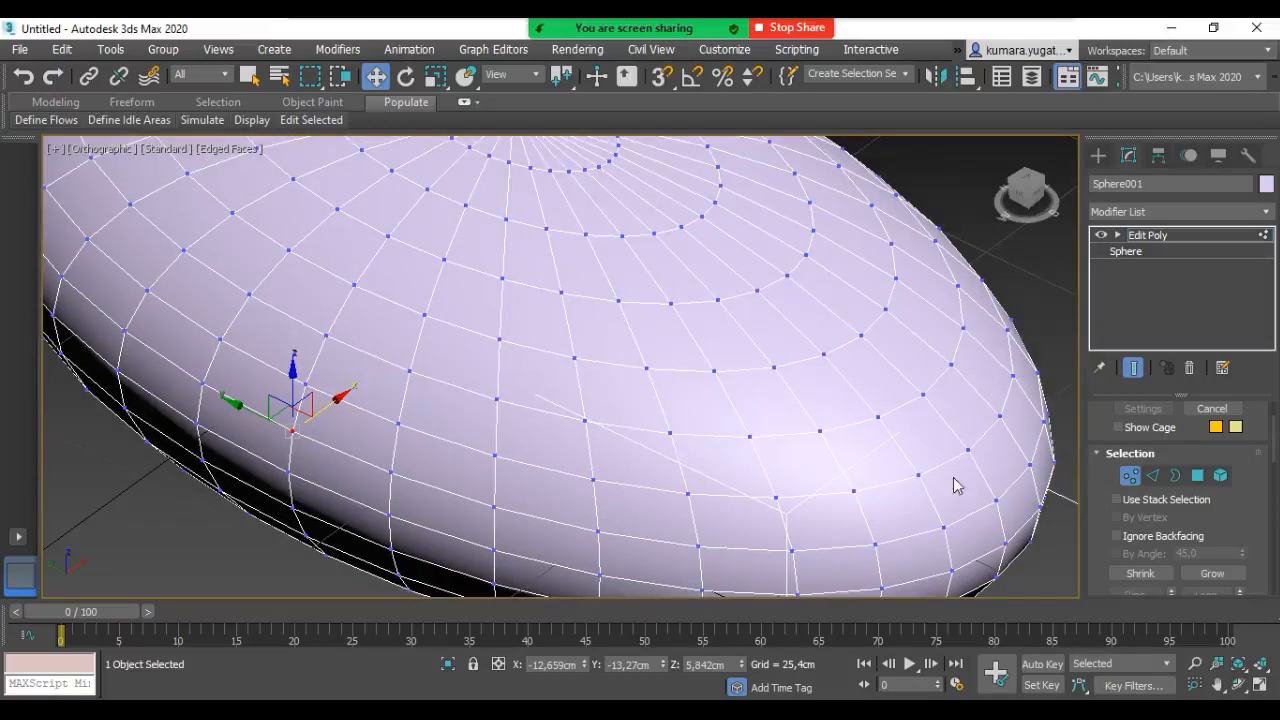
Step: Activate the Edge sub-object level and select a single lengthwise edge on the ellipsoid's side
click(1153, 479)
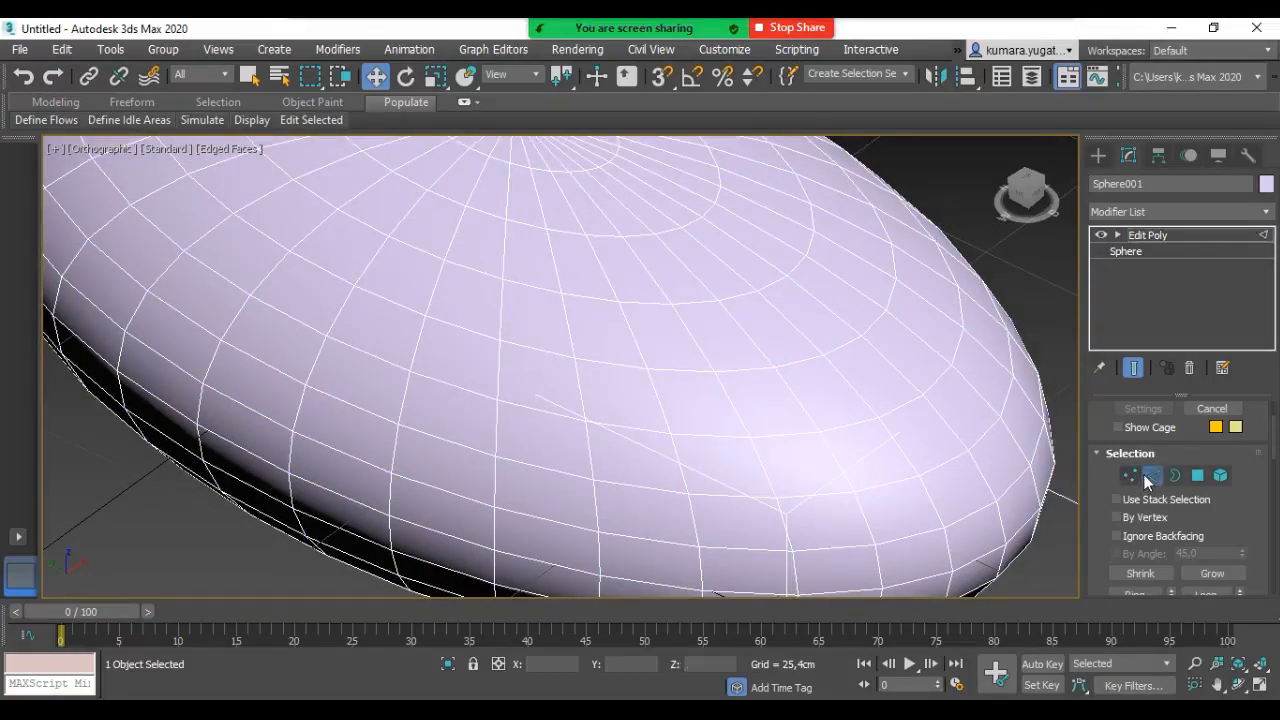
click(369, 413)
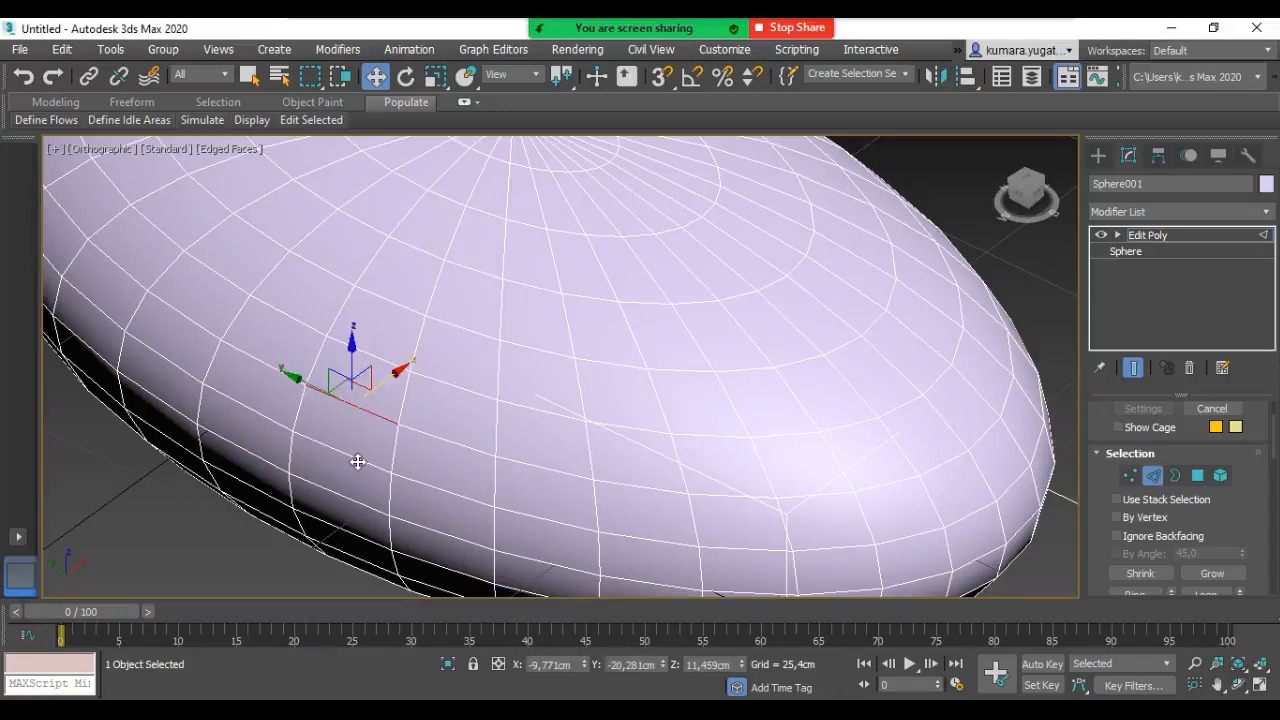
click(357, 461)
click(298, 419)
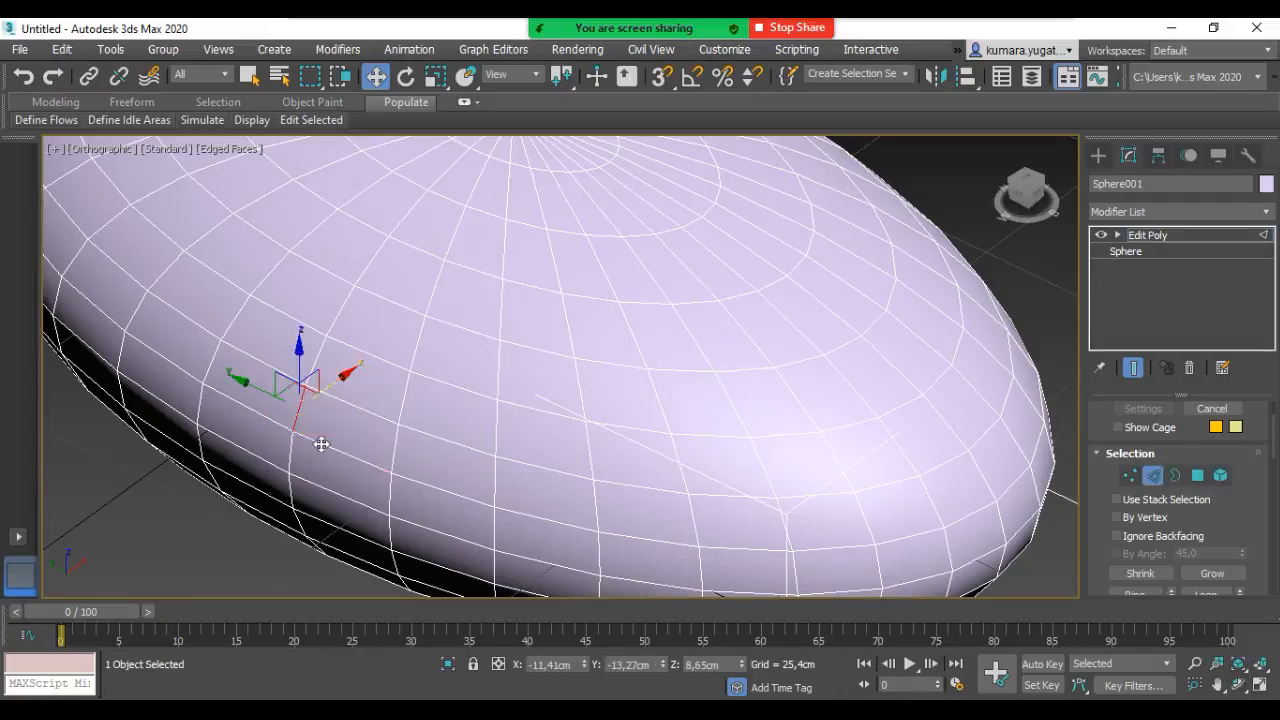
click(321, 444)
Step: Try moving the selected edge with the Move tool to deform the surface, and undo the move
mouse_move(374, 429)
mouse_down()
mouse_move(297, 480)
mouse_move(426, 390)
mouse_move(291, 486)
mouse_move(371, 409)
mouse_up()
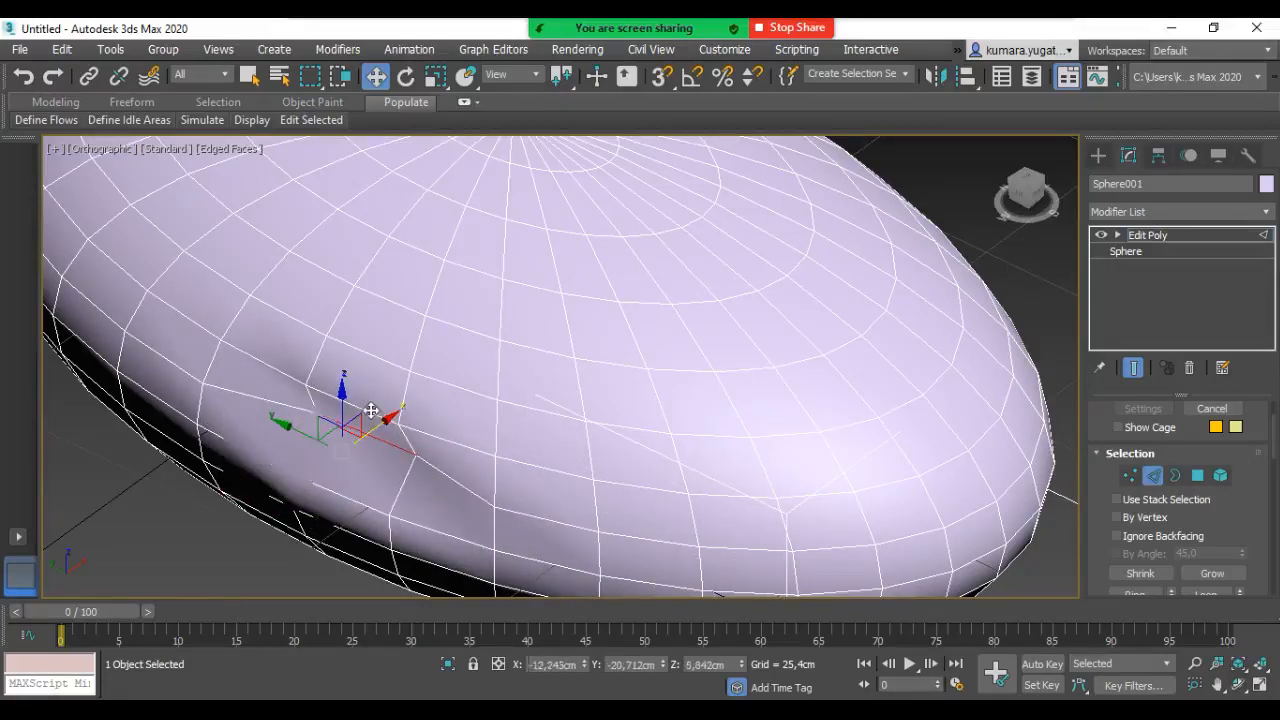
key(ctrl+z)
key(ctrl+z)
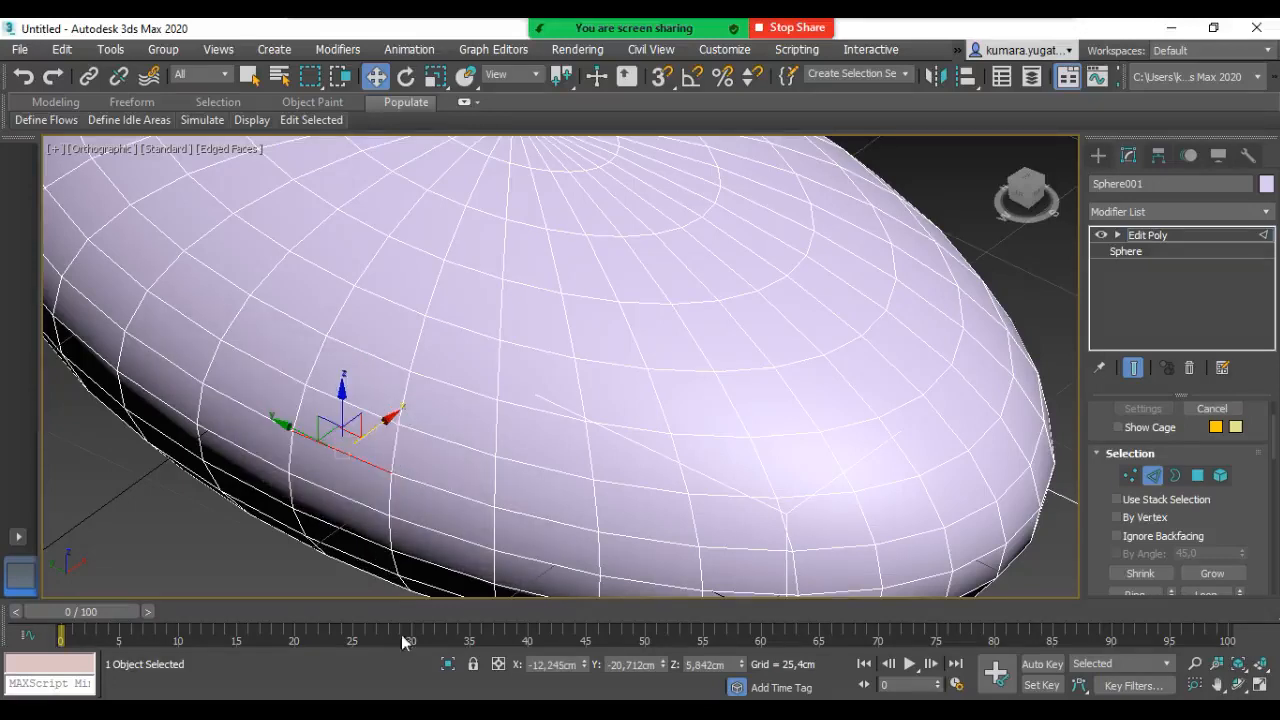
Step: Activate the Border sub-object level, try moving the selection outward and inward along the X axis, and undo it
click(1177, 478)
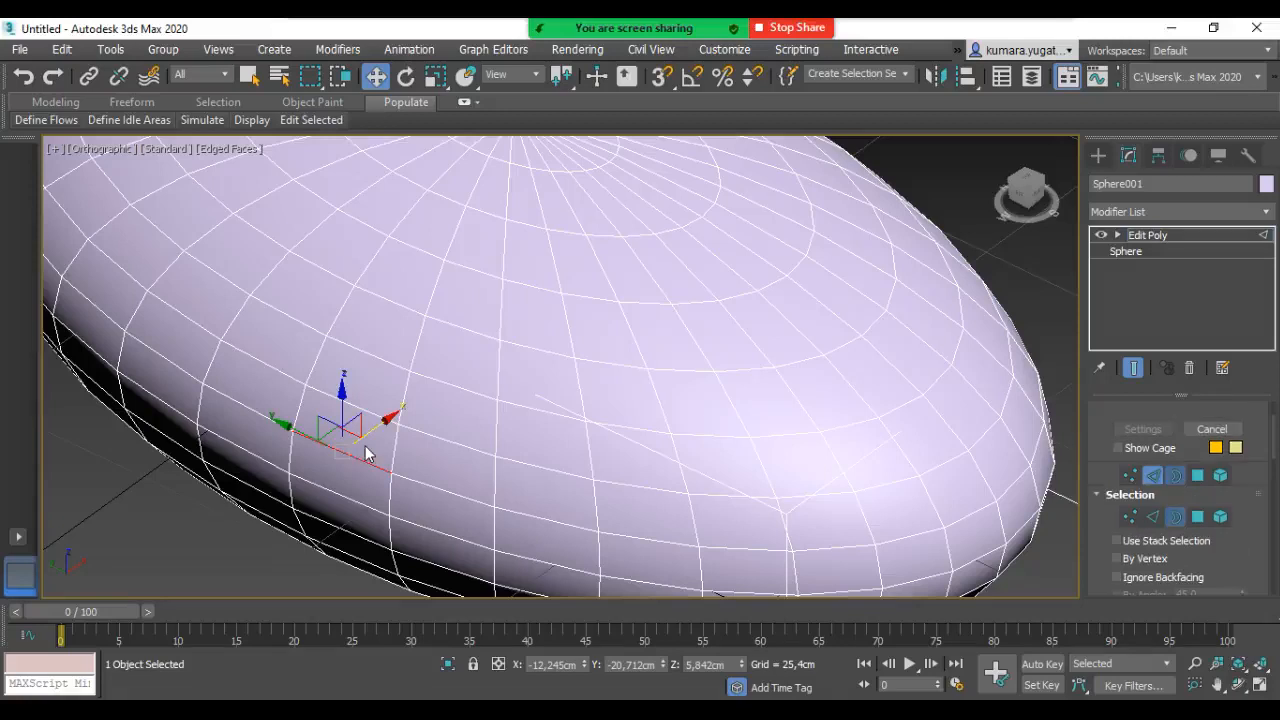
drag(376, 426, 286, 490)
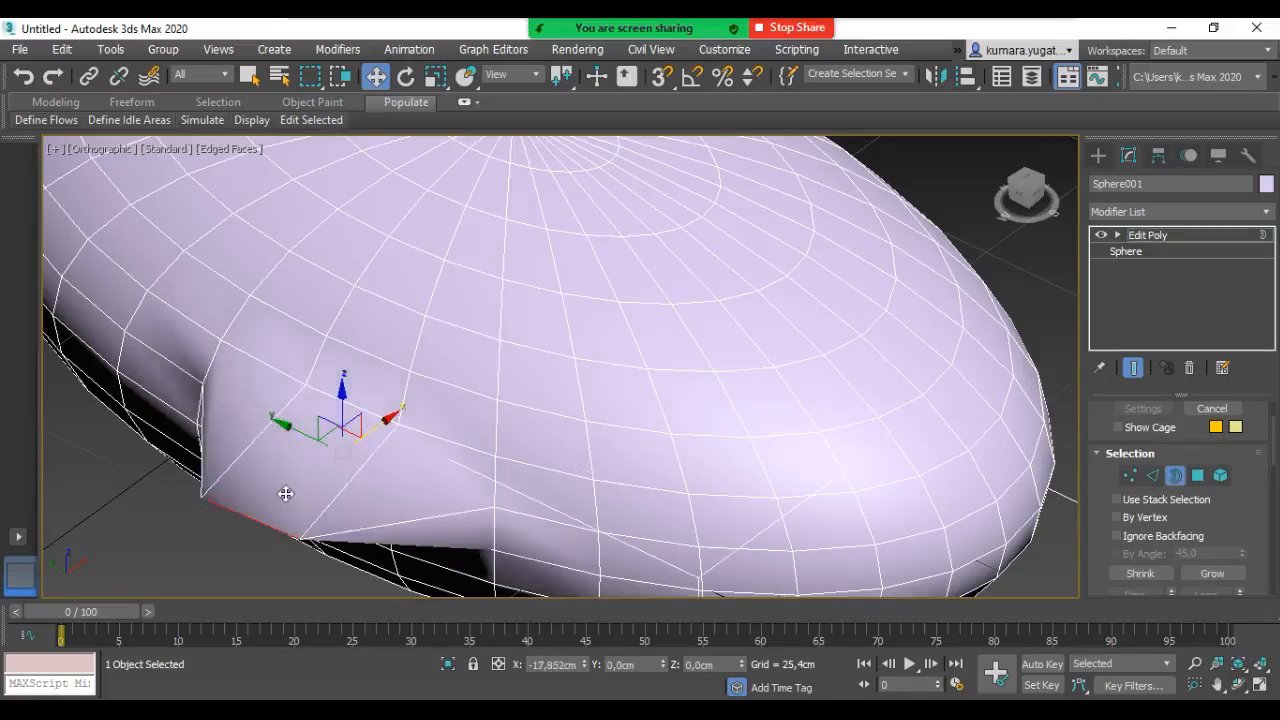
drag(402, 450, 450, 418)
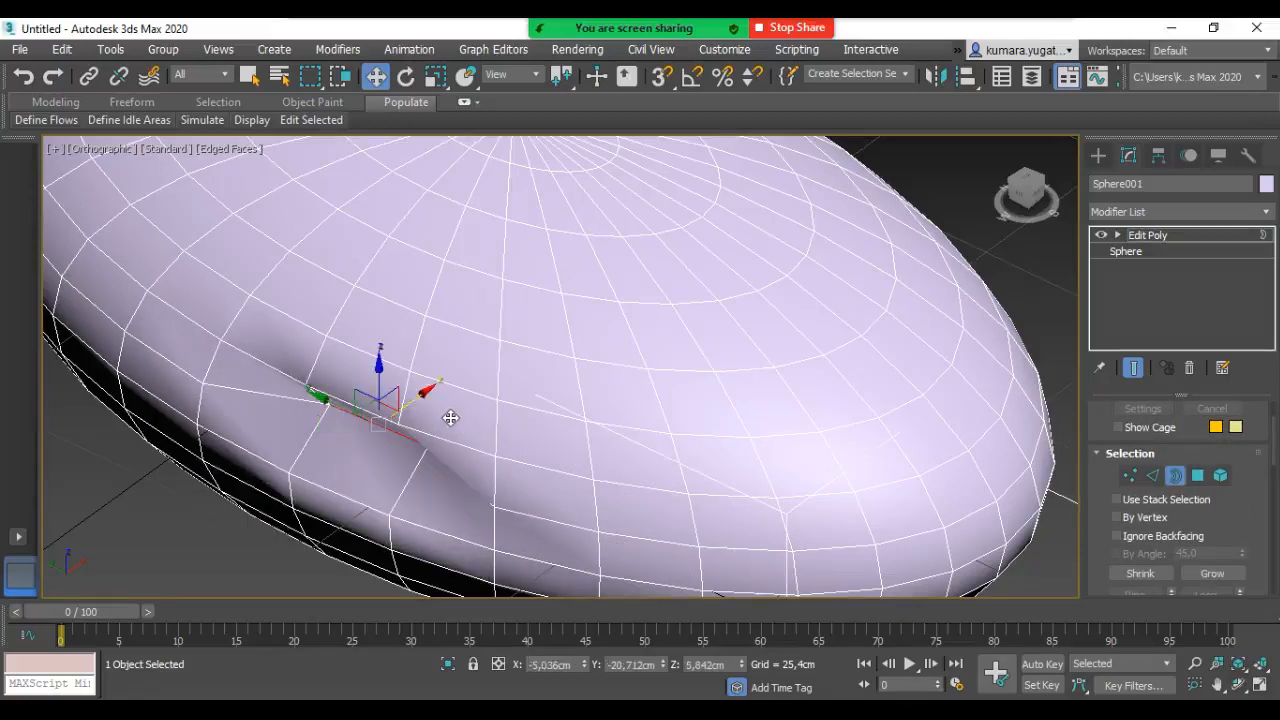
key(ctrl+z)
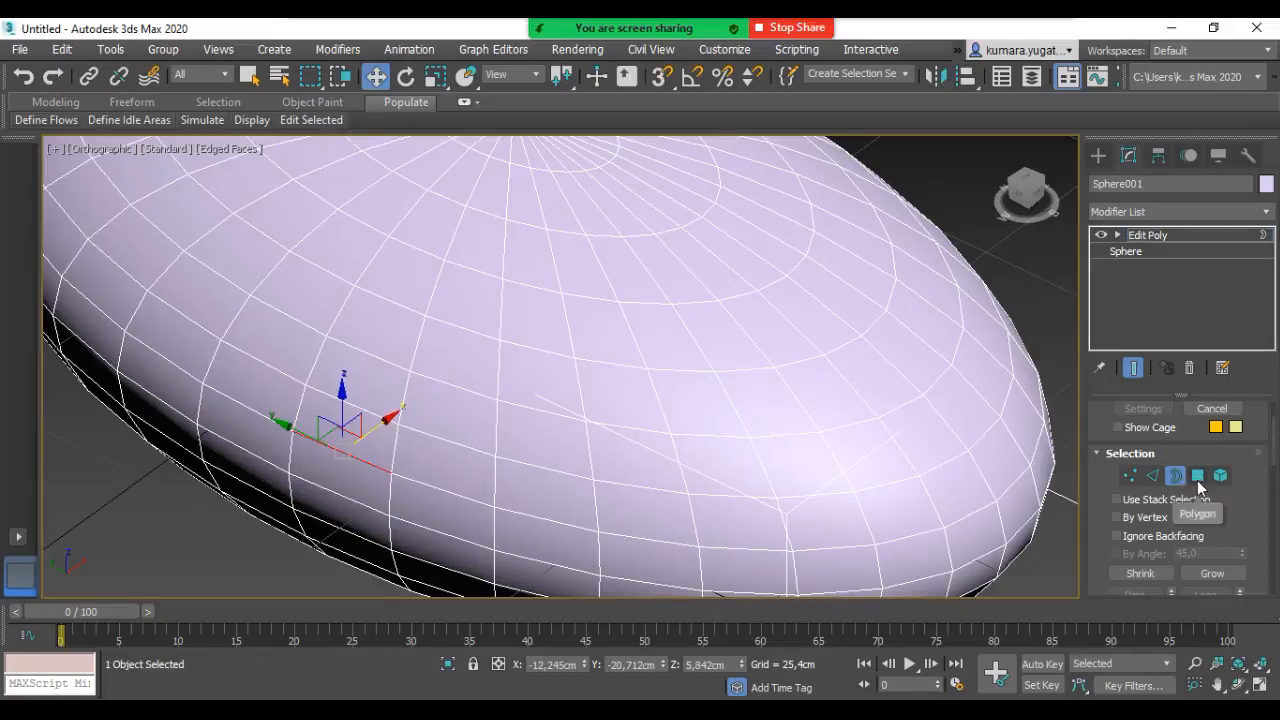
Step: Activate the Polygon sub-object level, select one polygon on the ellipsoid's side, try moving it outward, and undo the move
key(4)
click(345, 487)
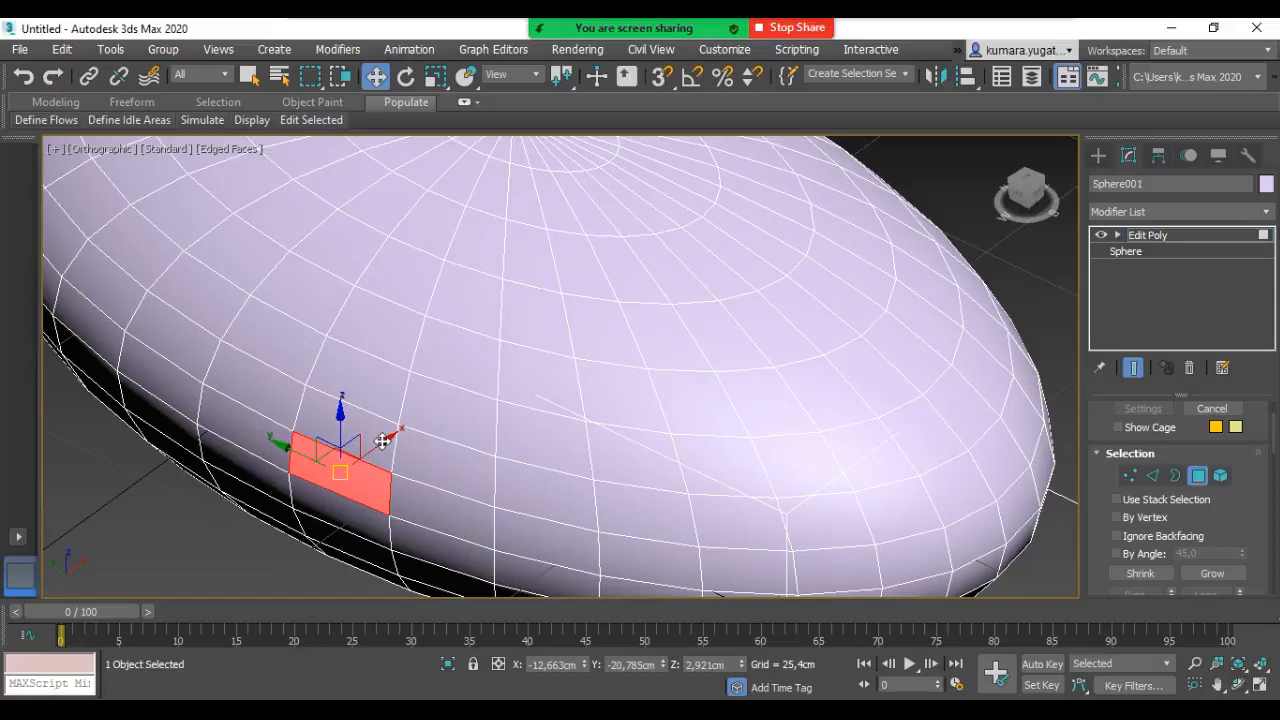
drag(390, 440, 390, 467)
key(ctrl+z)
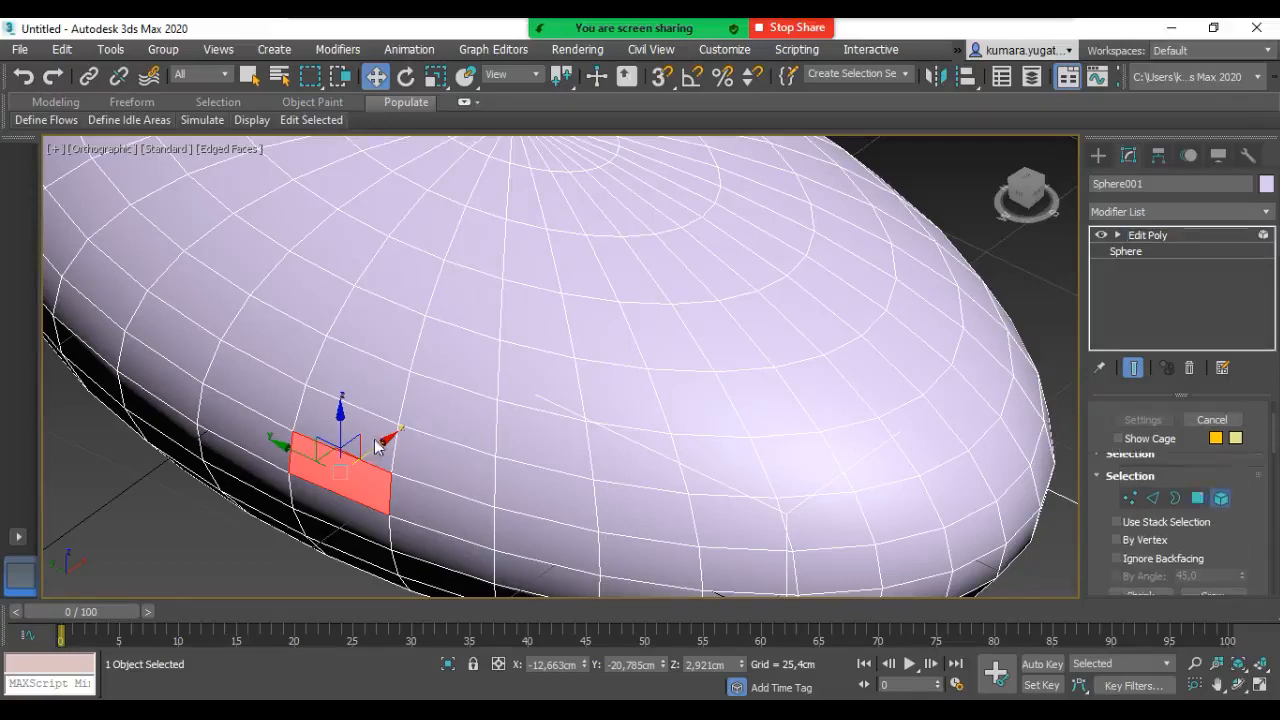
Step: Try moving the selected side polygon along the X axis to about -19.6 cm at the Element sub-object level, and undo the move
drag(358, 443, 337, 463)
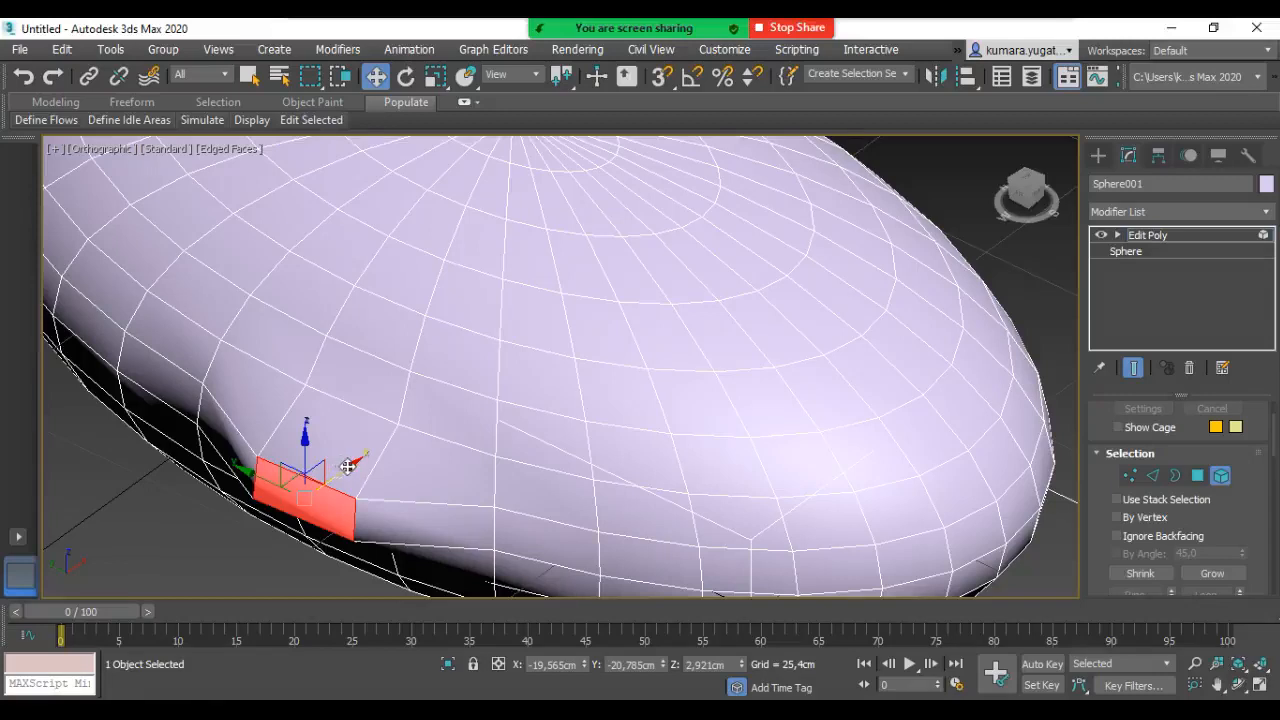
key(ctrl+z)
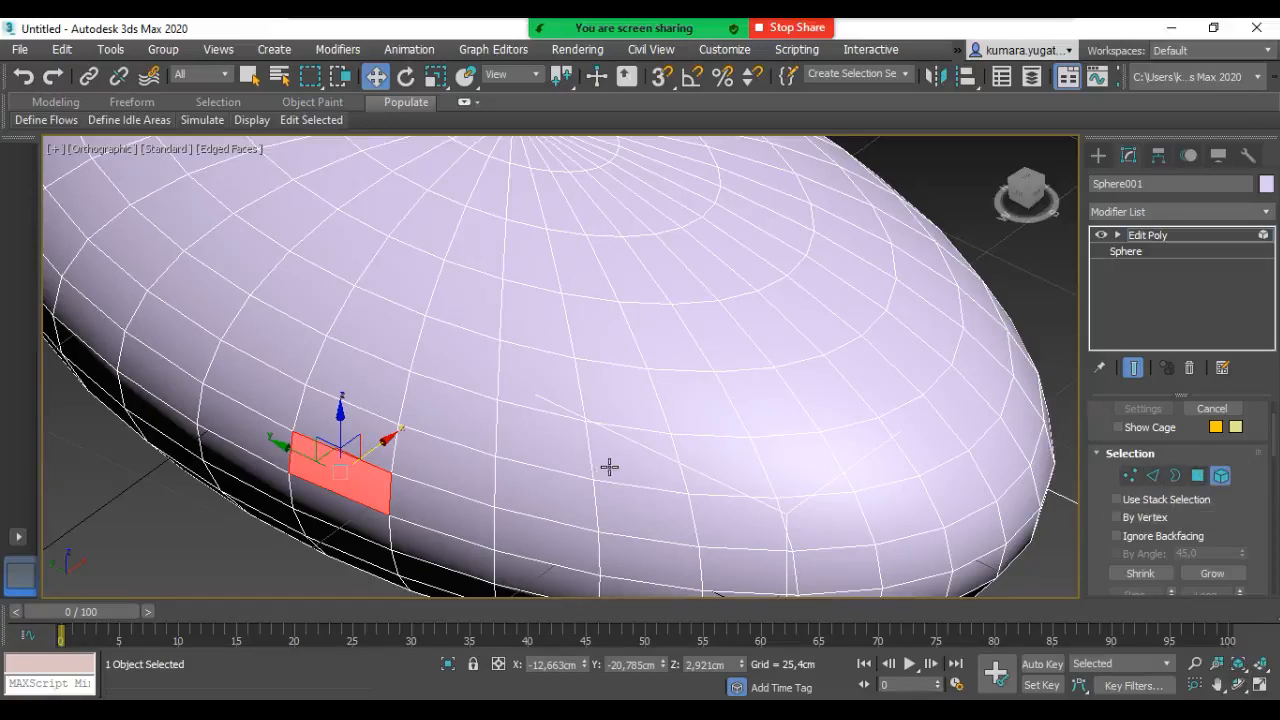
alt+middle_drag(529, 480, 575, 463)
scroll(575, 463, down, 3)
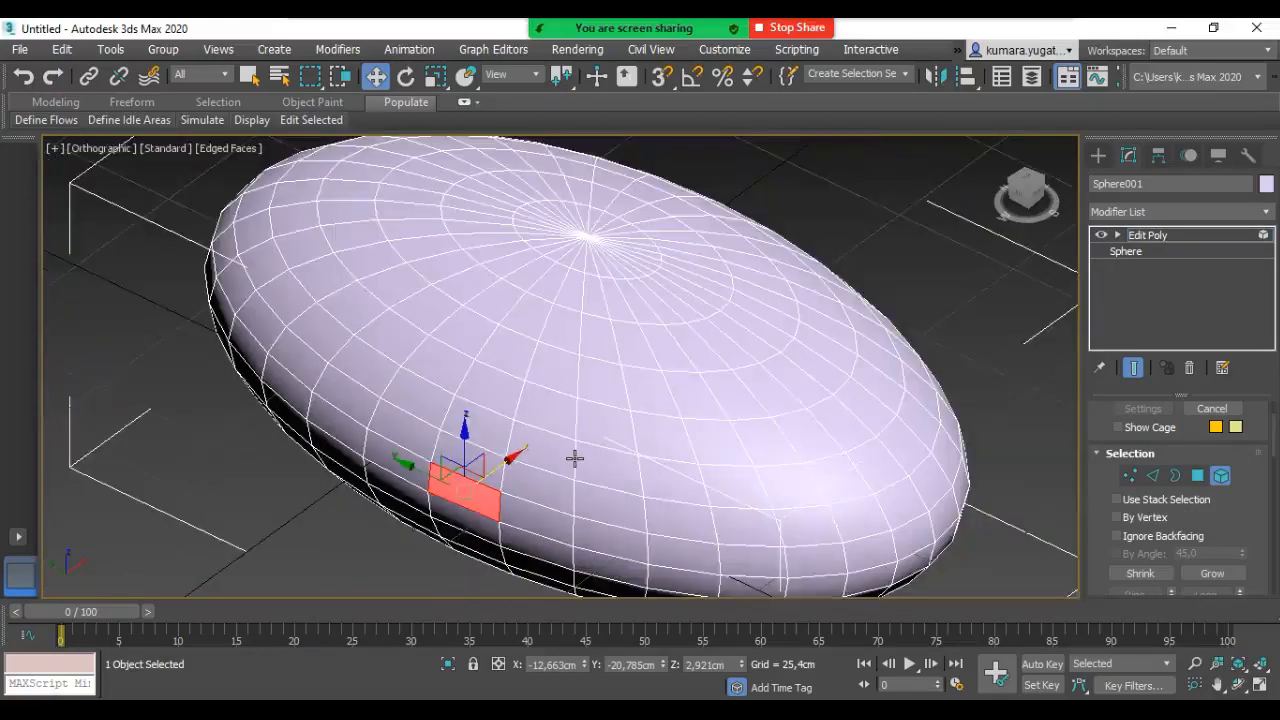
Step: Switch to the Left view with the whole ellipsoid framed, and clear the polygon selection
key(l)
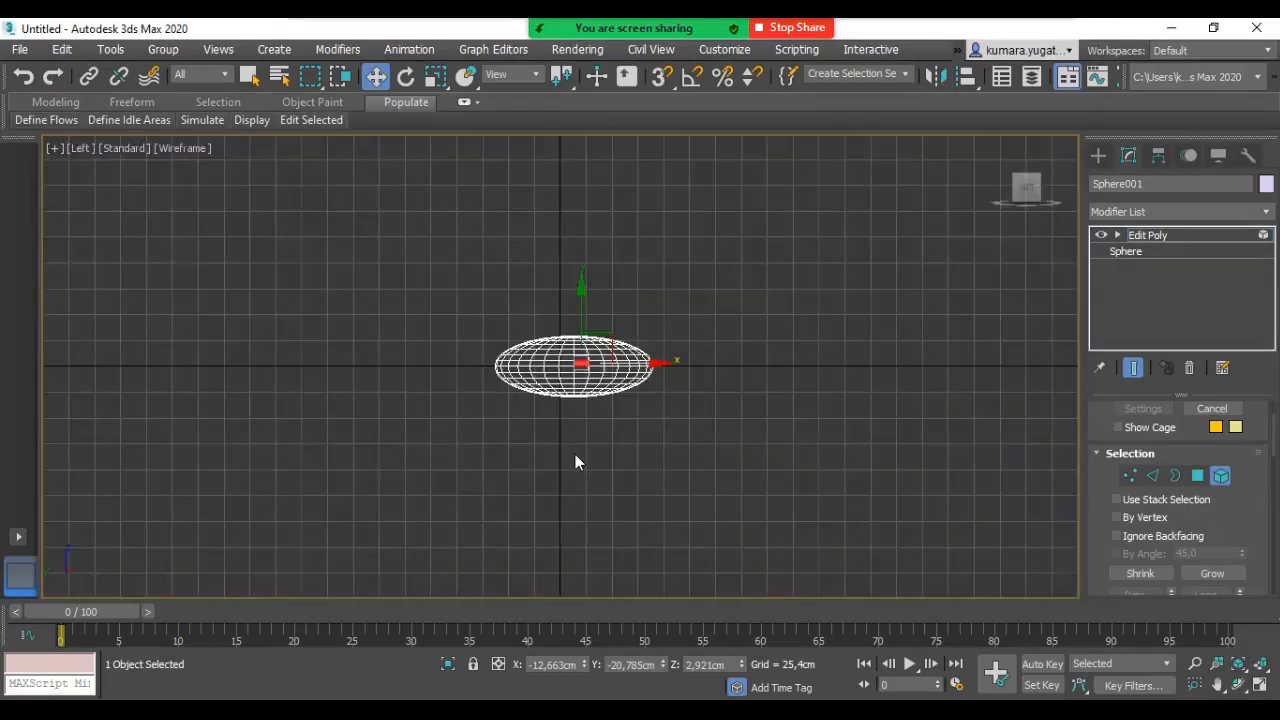
scroll(612, 362, up, 4)
scroll(612, 362, up, 3)
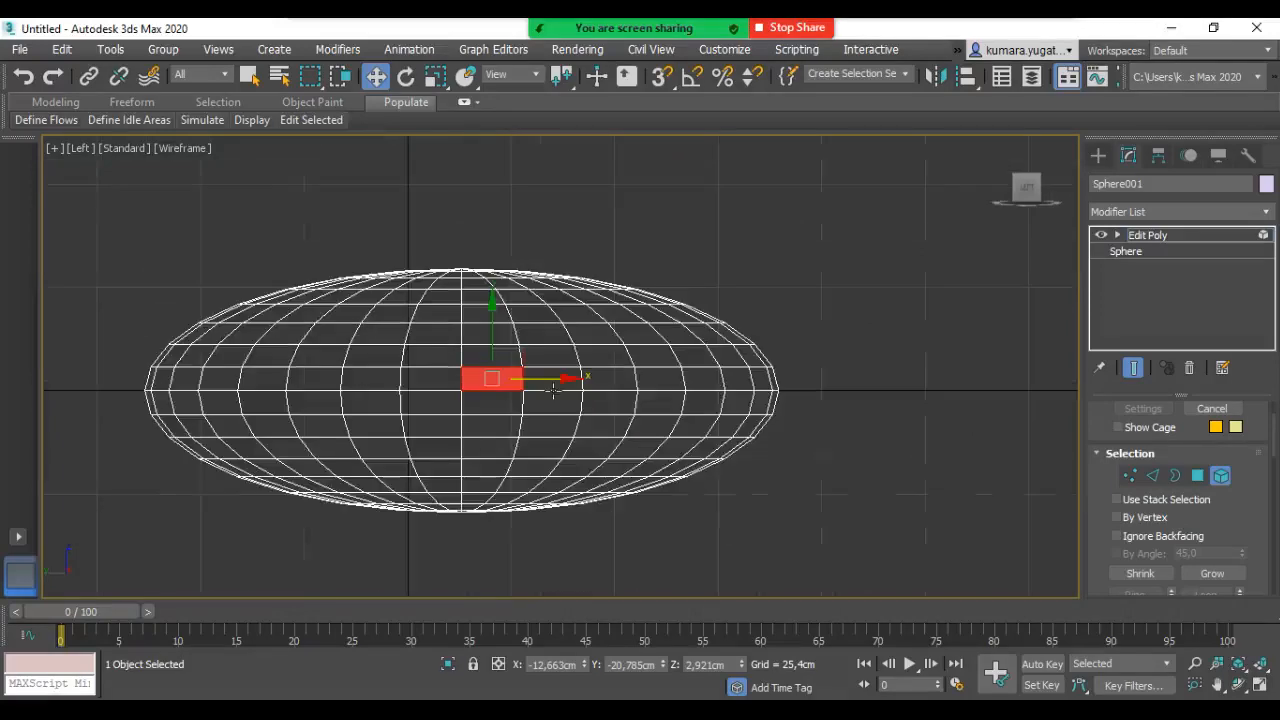
middle_drag(755, 426, 843, 426)
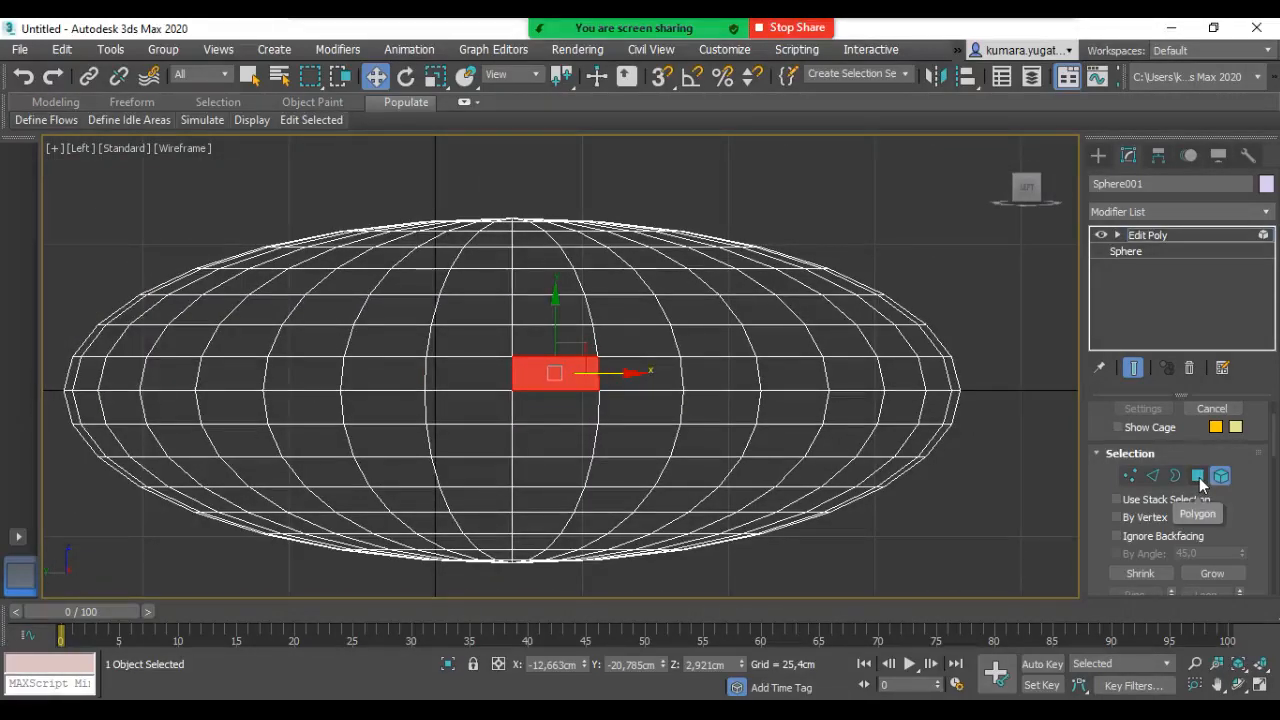
click(946, 535)
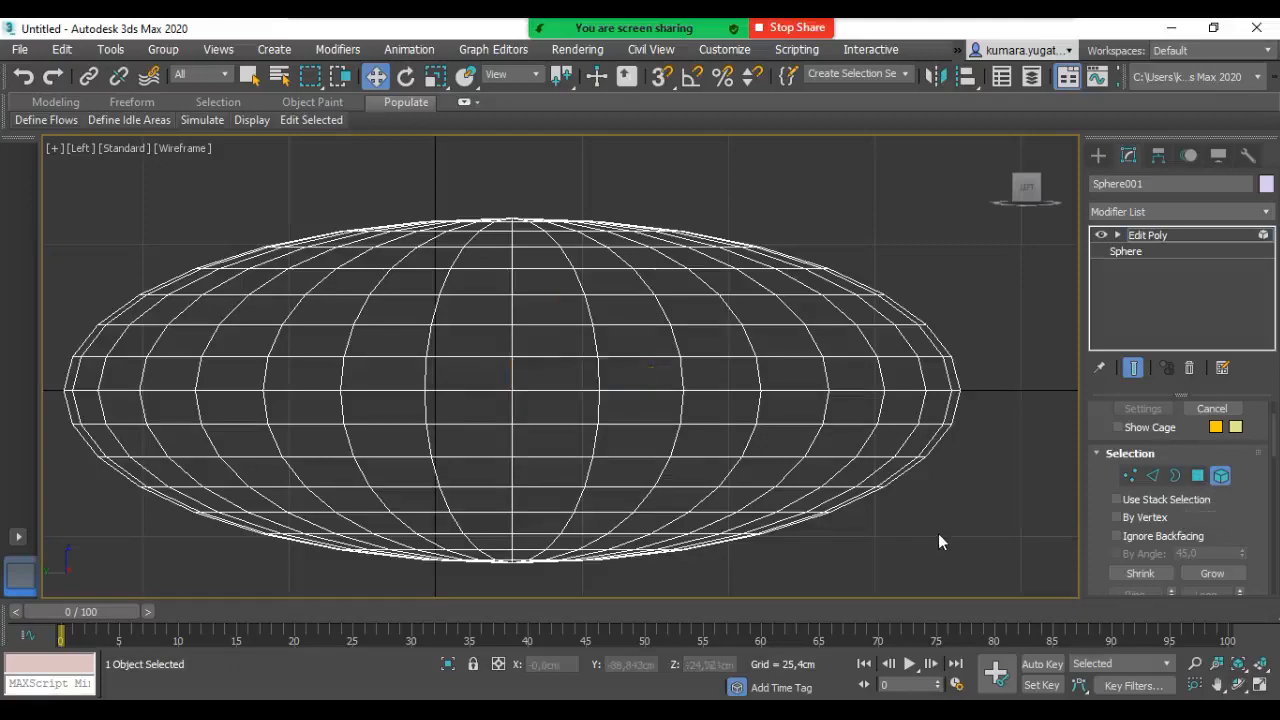
scroll(917, 531, down, 3)
middle_drag(828, 568, 780, 557)
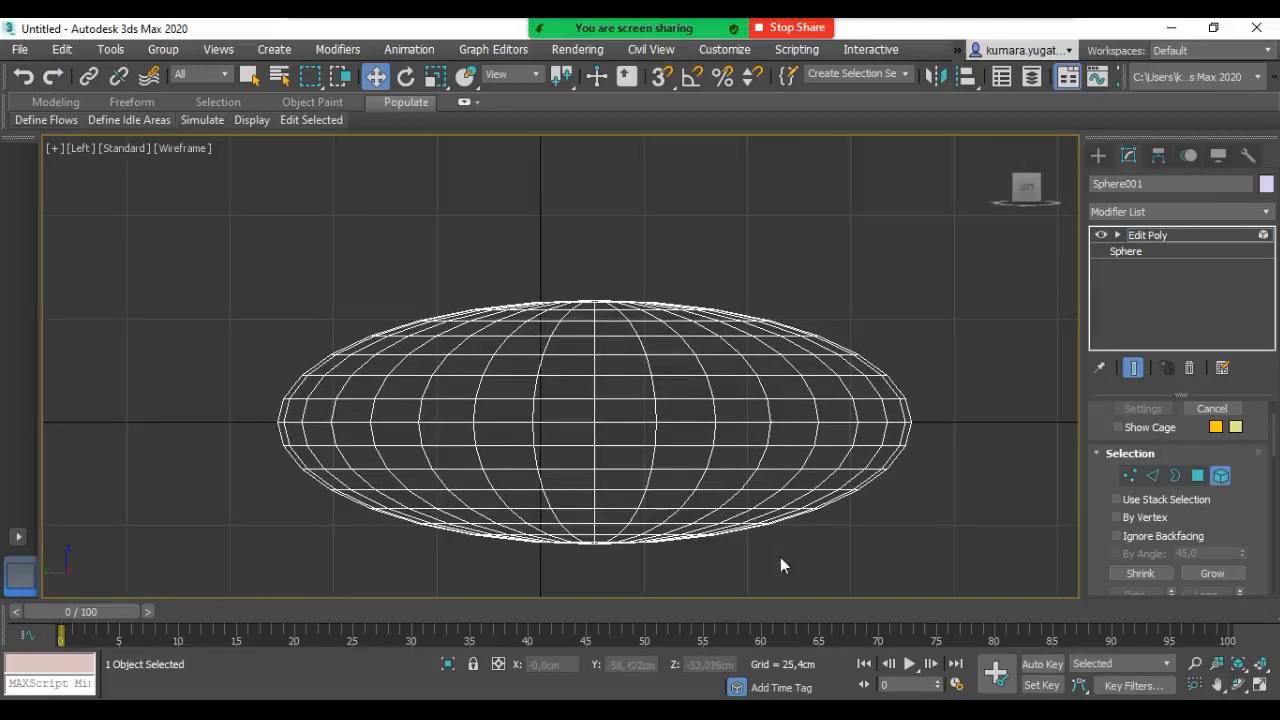
Step: Try selecting the ellipsoid's lower half at the Element level with a rectangular selection region and with single picks
drag(765, 530, 203, 437)
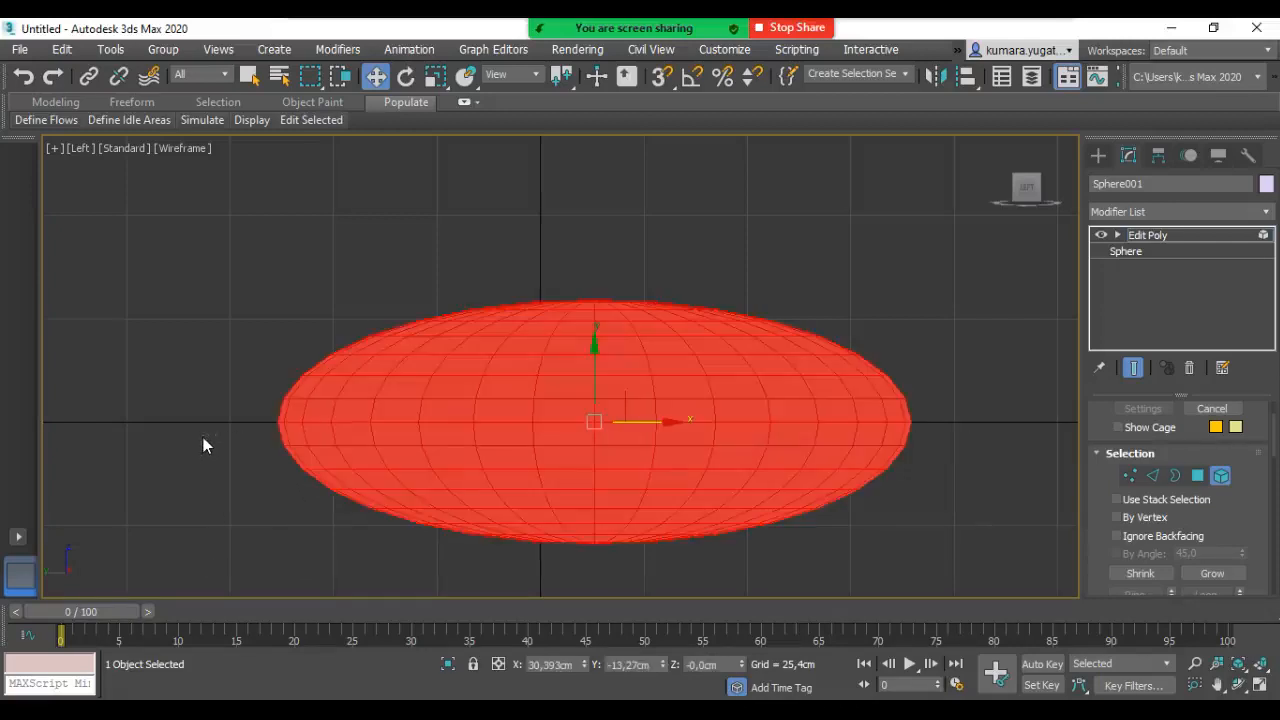
drag(945, 550, 210, 457)
click(884, 470)
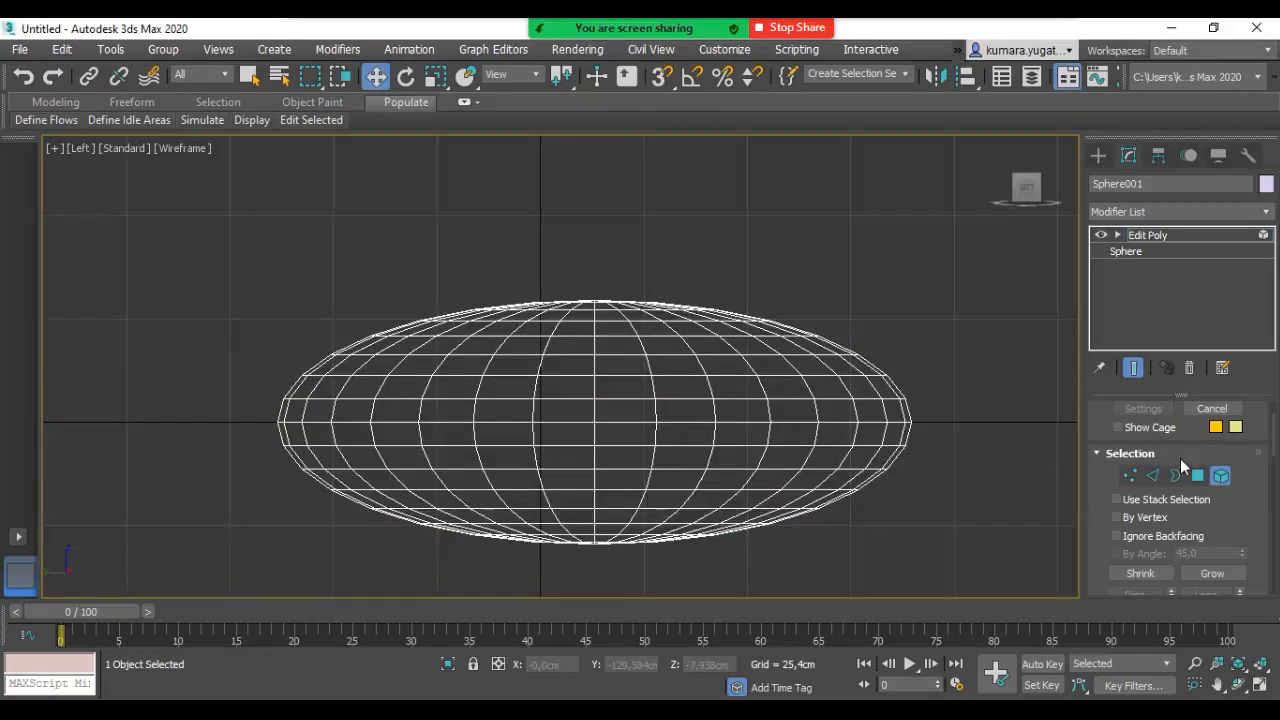
click(665, 495)
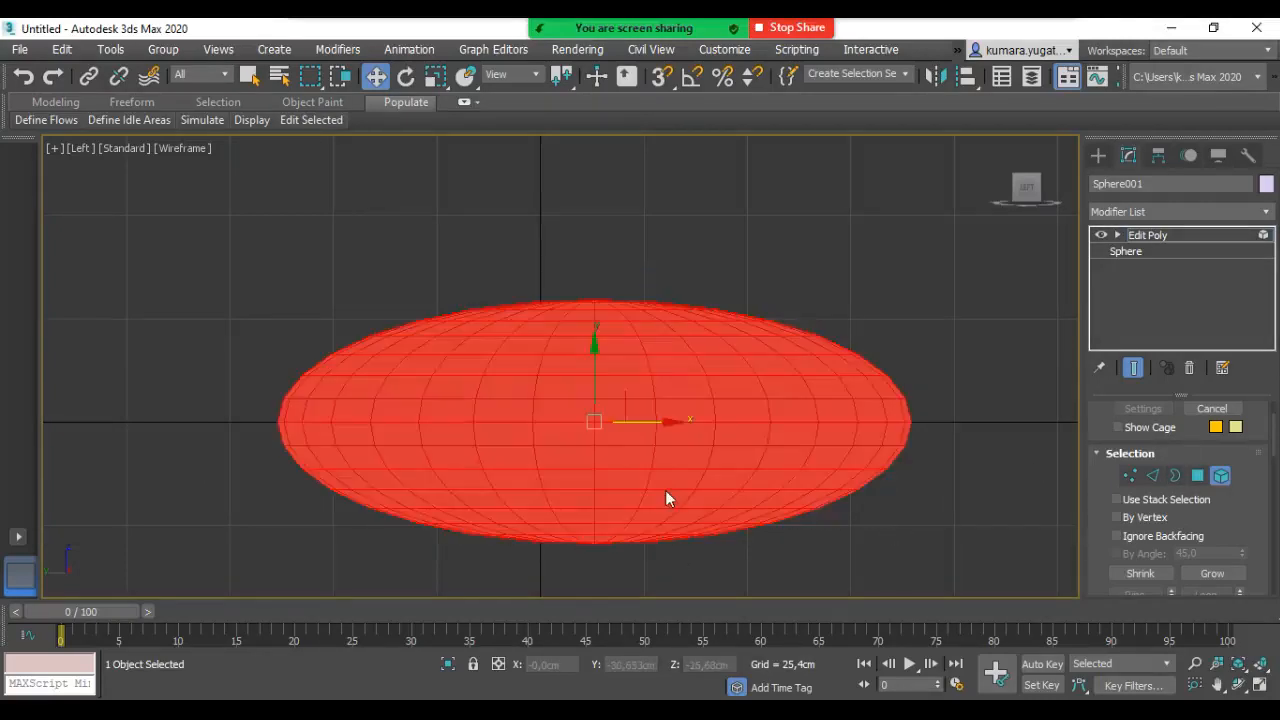
click(577, 249)
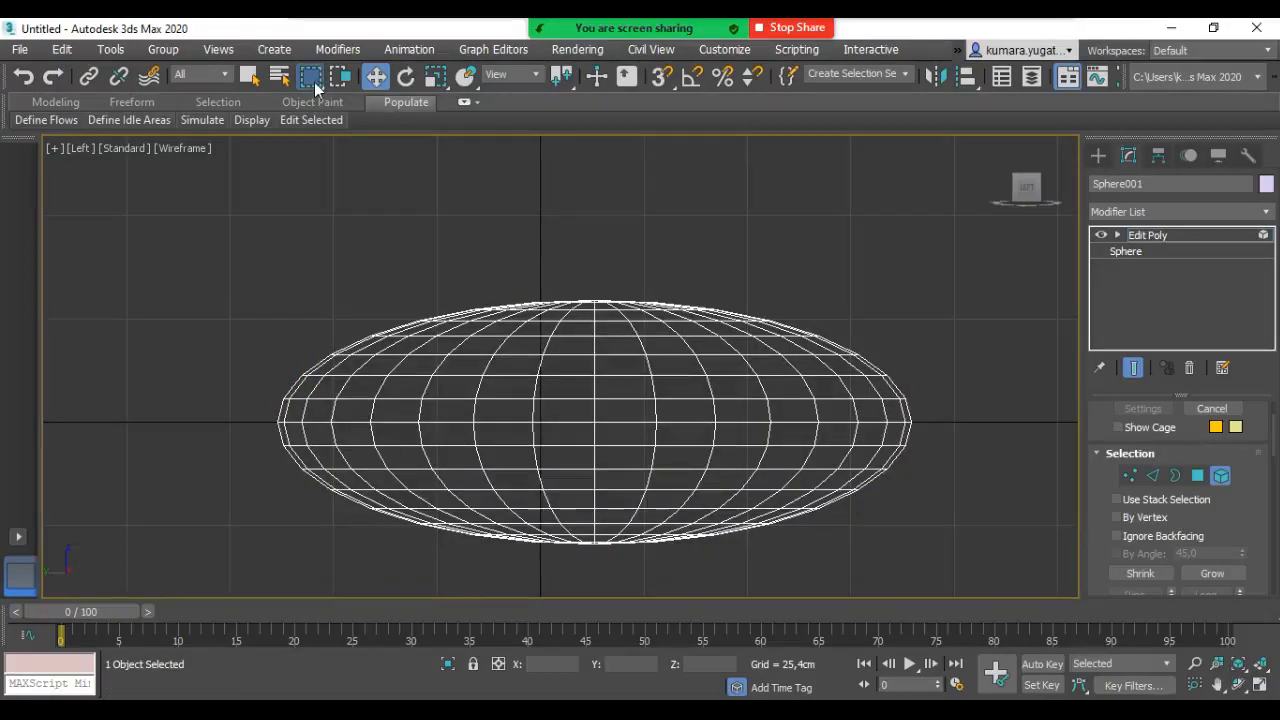
click(312, 78)
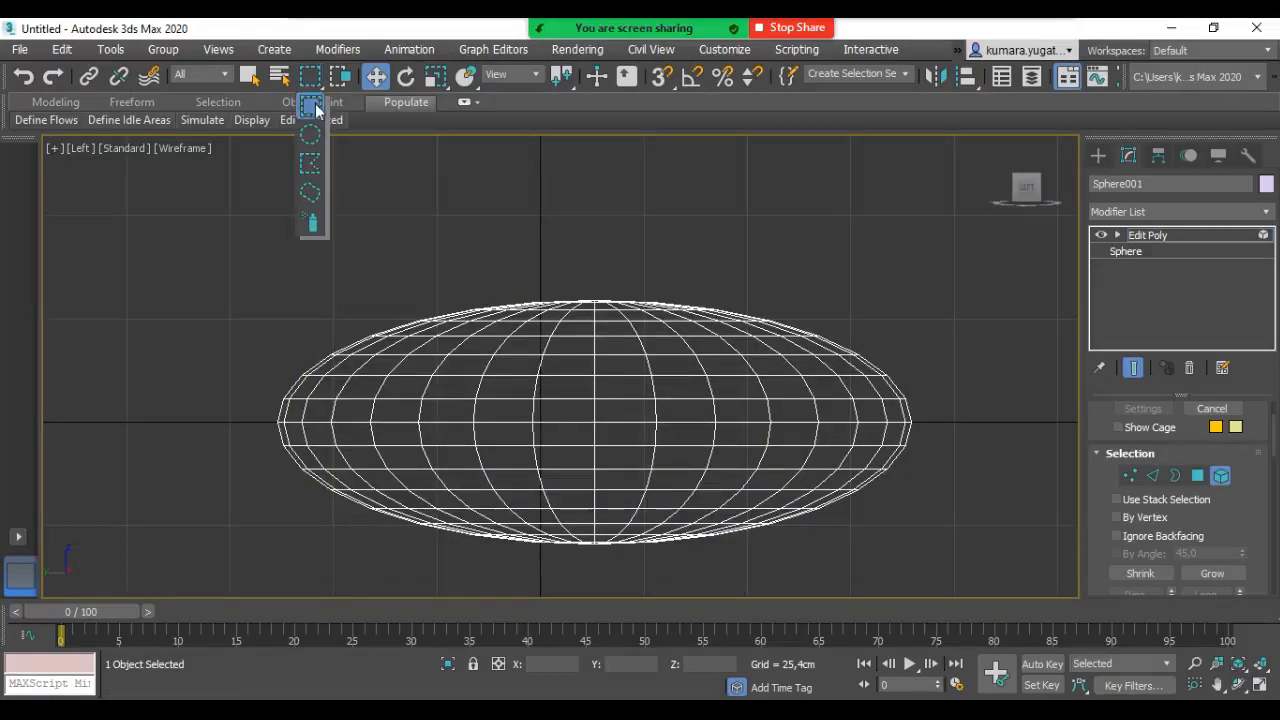
click(312, 106)
click(851, 481)
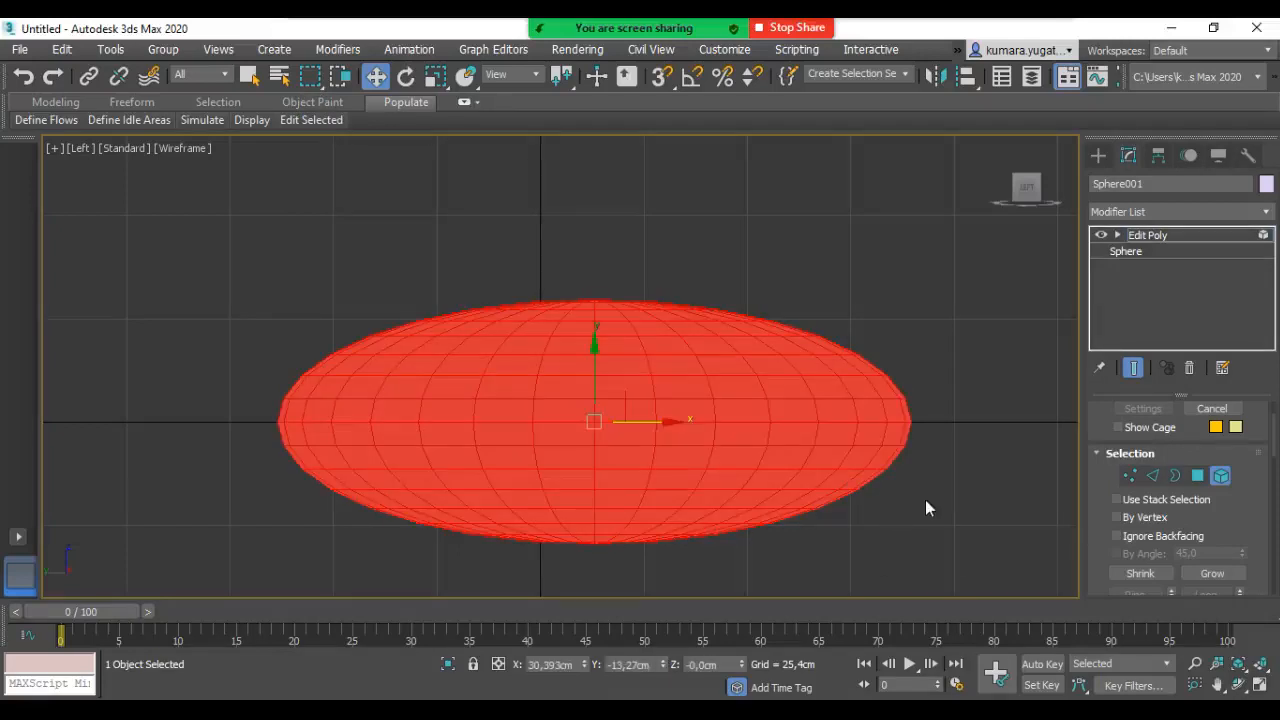
Step: Activate the Polygon sub-object level and region-select the ellipsoid's lower polygons, leaving out the first row below the equator
click(1199, 482)
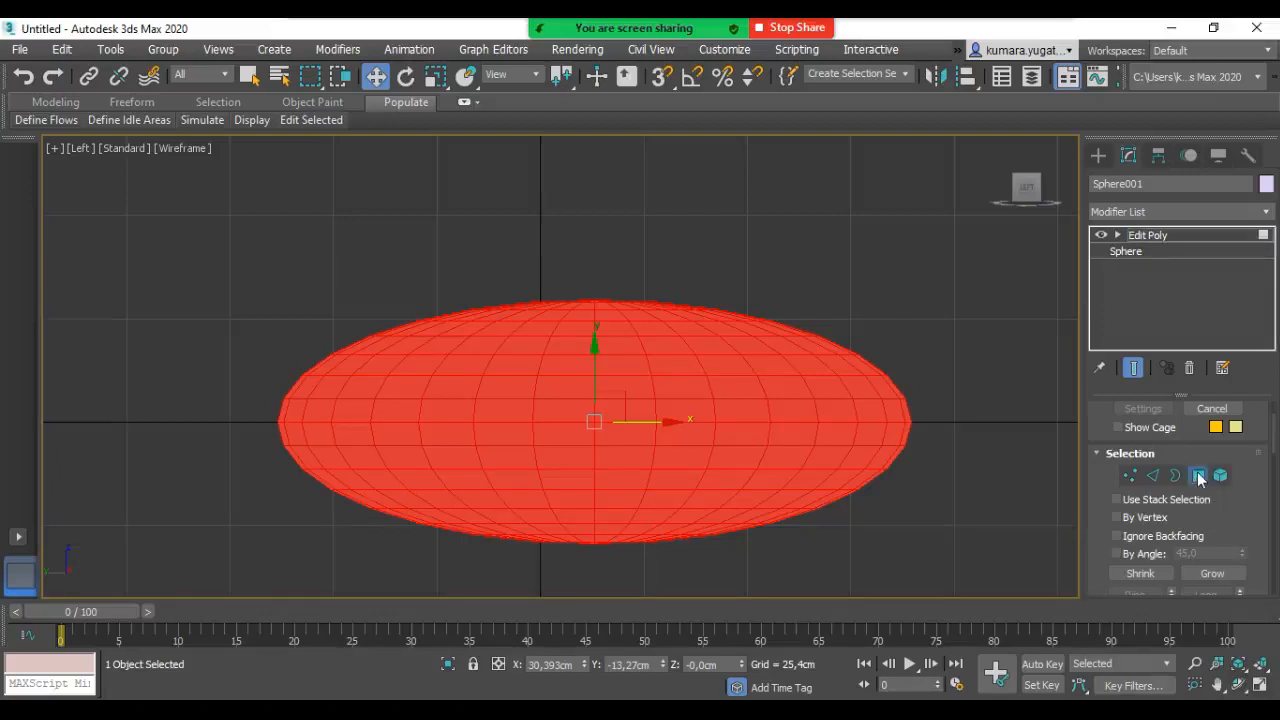
click(1008, 560)
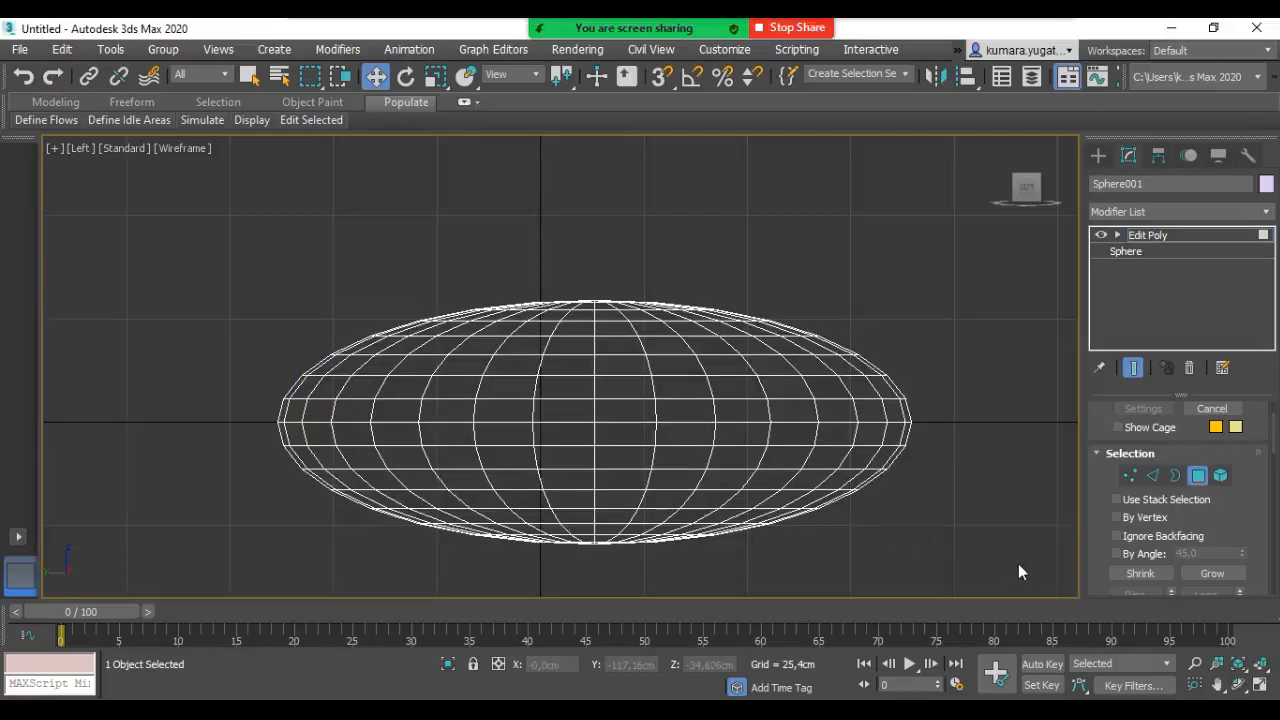
drag(221, 445, 912, 550)
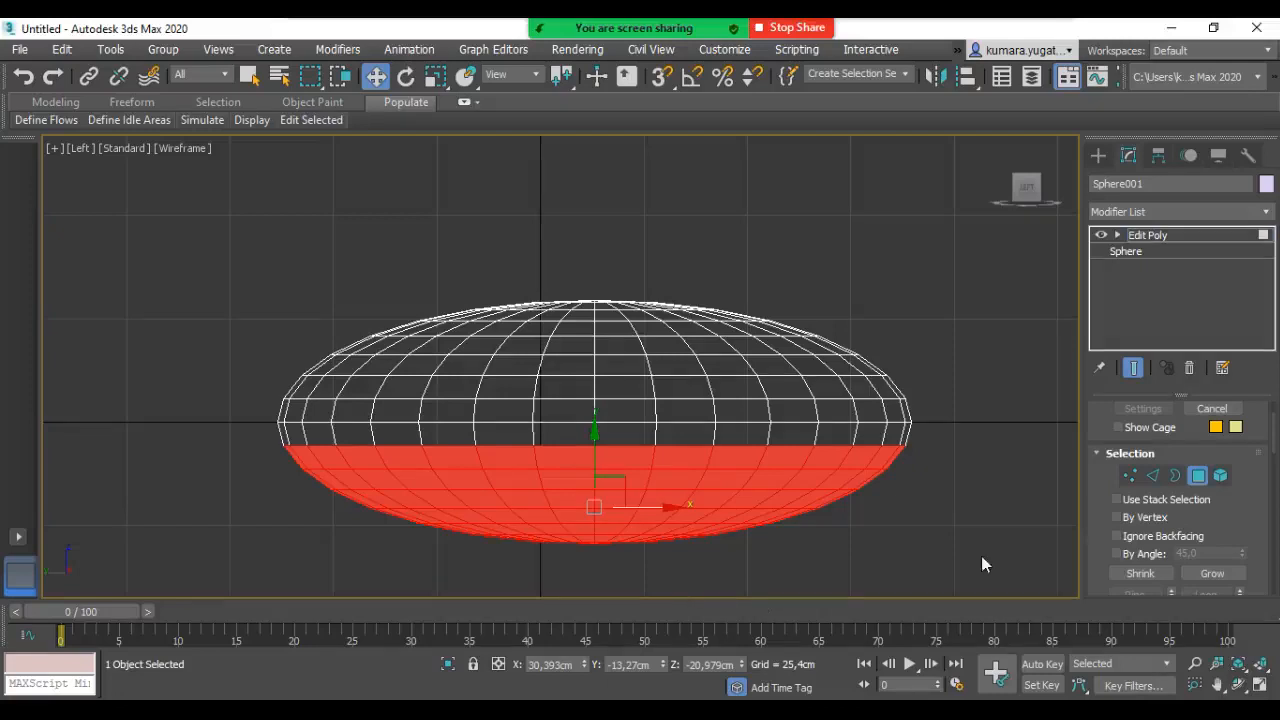
drag(308, 437, 240, 436)
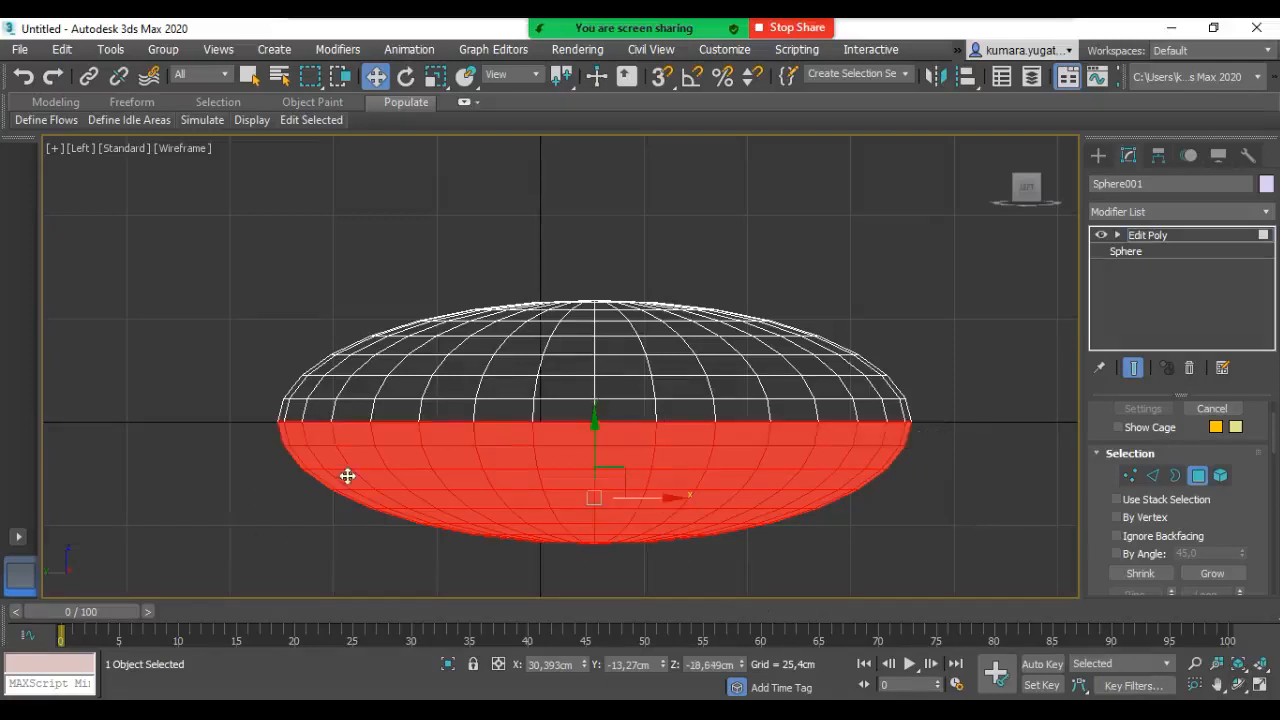
click(957, 553)
drag(1022, 555, 241, 456)
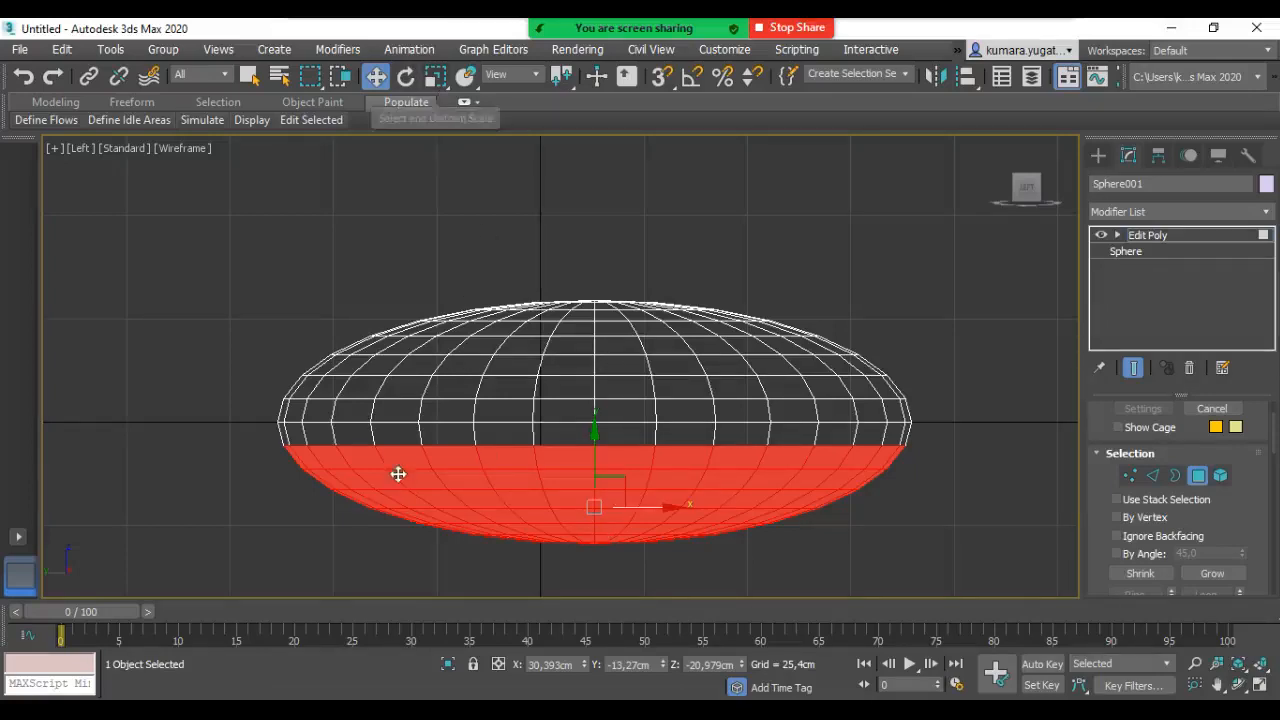
Step: Scale the selected lower polygons along the vertical axis in the Left view until they form a flat base
alt+middle_drag(480, 380, 509, 471)
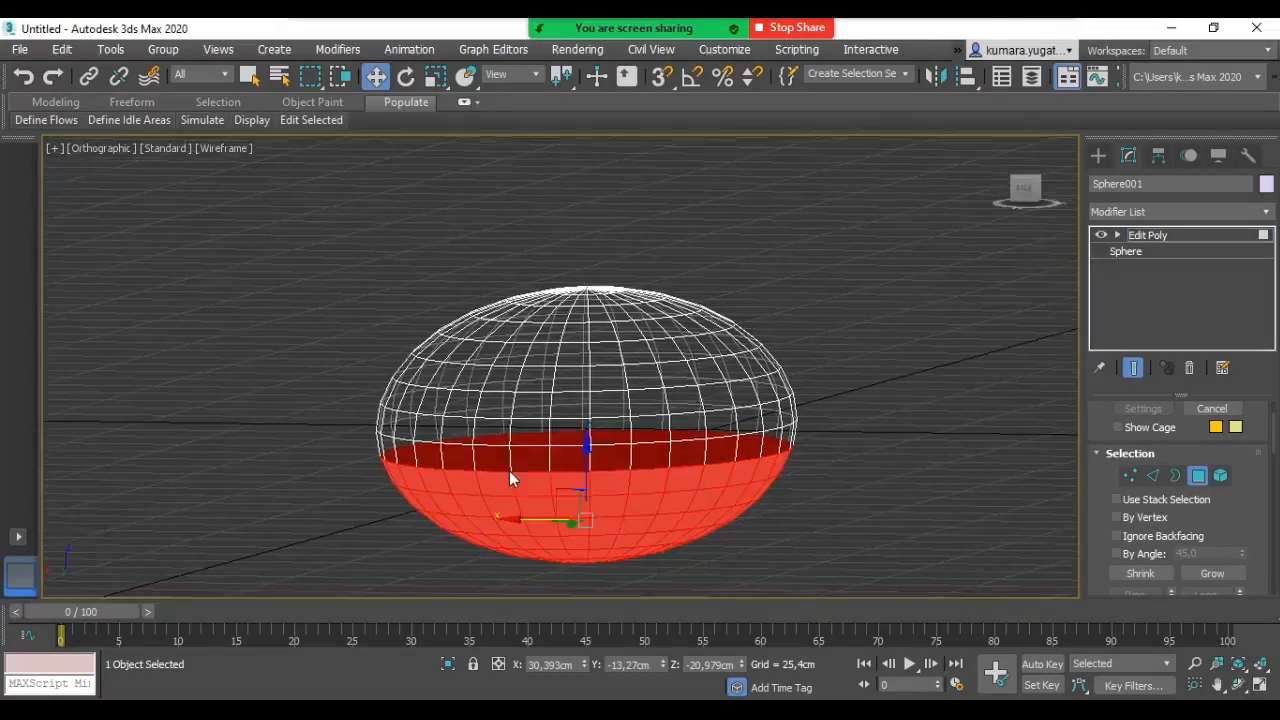
key(l)
scroll(599, 390, up, 2)
scroll(599, 390, up, 3)
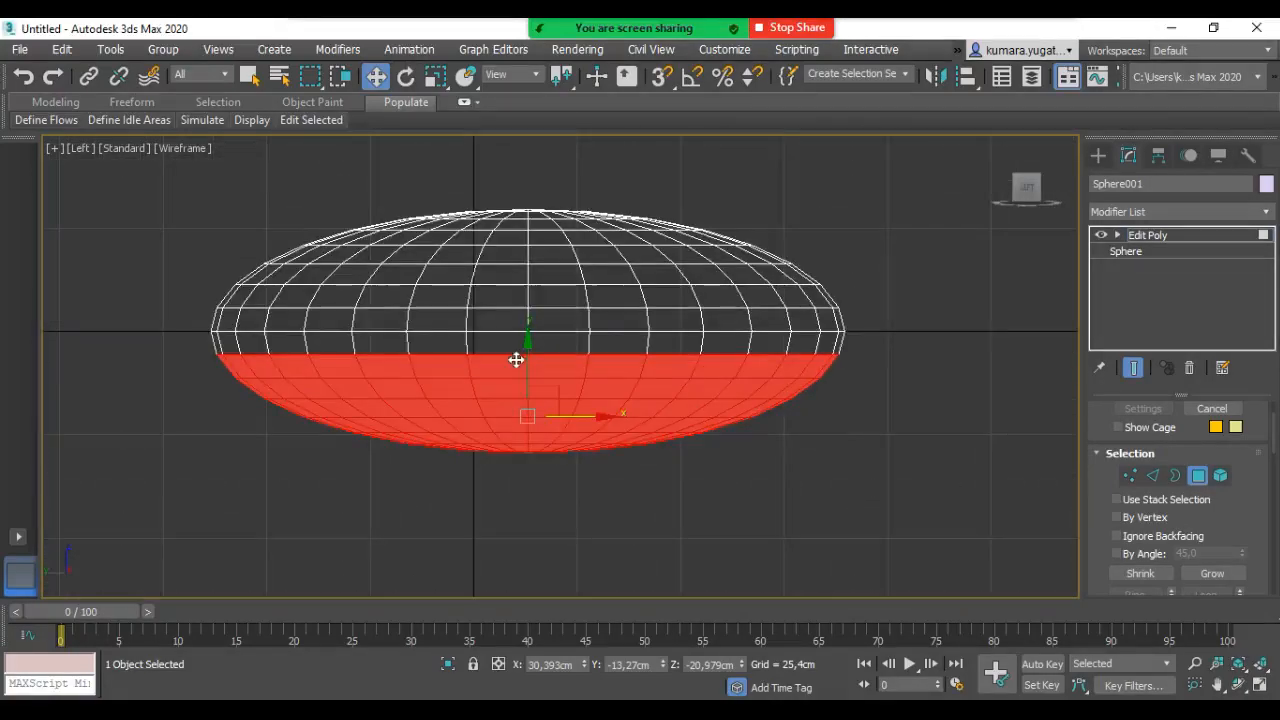
scroll(523, 397, up, 2)
click(432, 82)
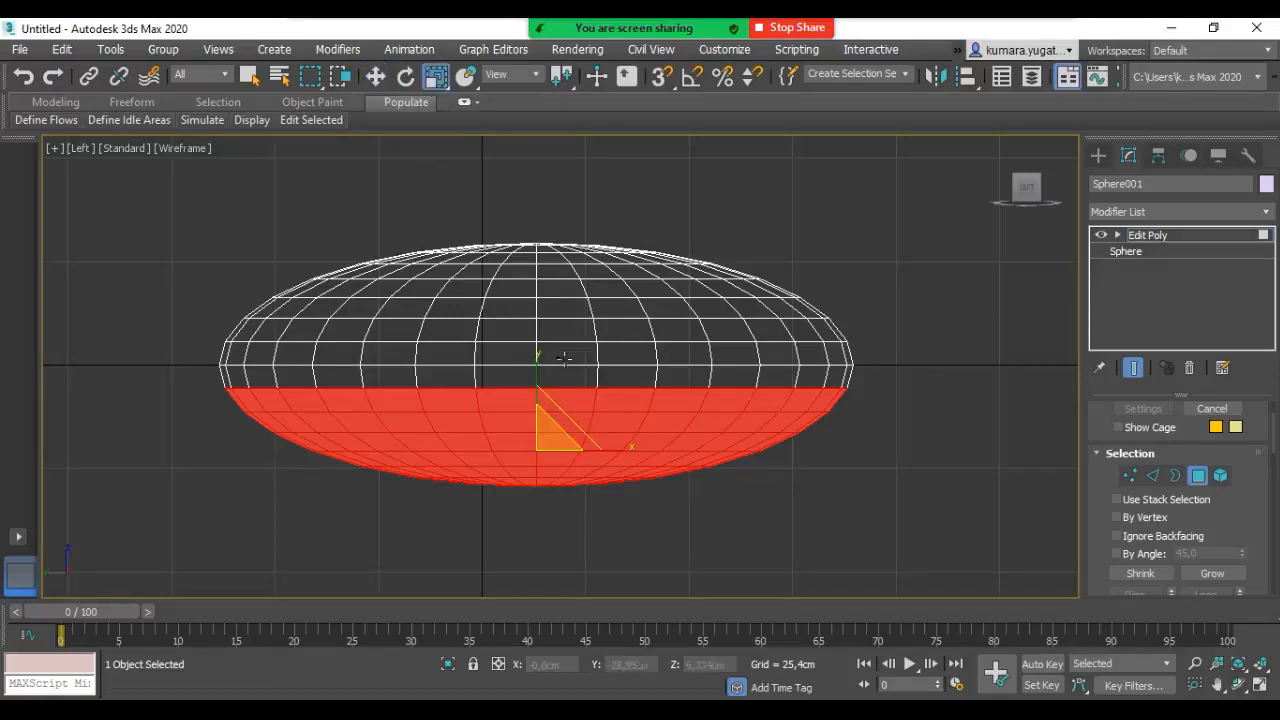
drag(536, 368, 624, 658)
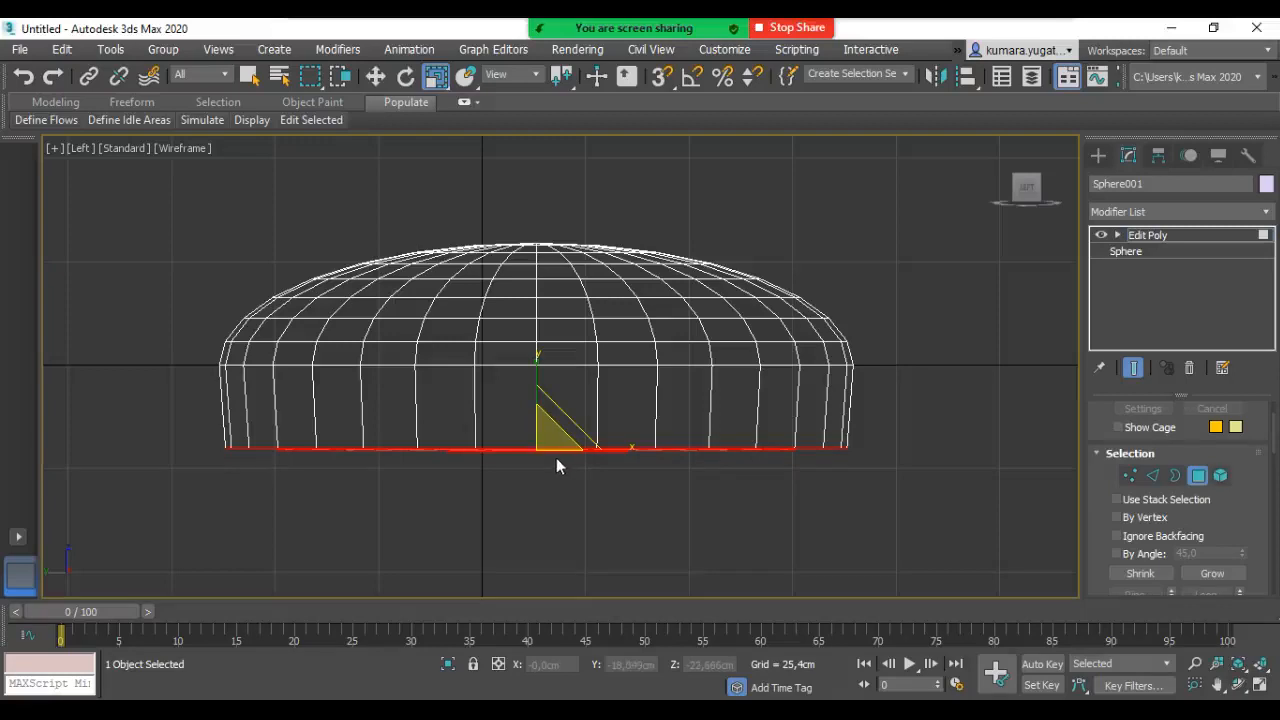
drag(537, 369, 563, 22)
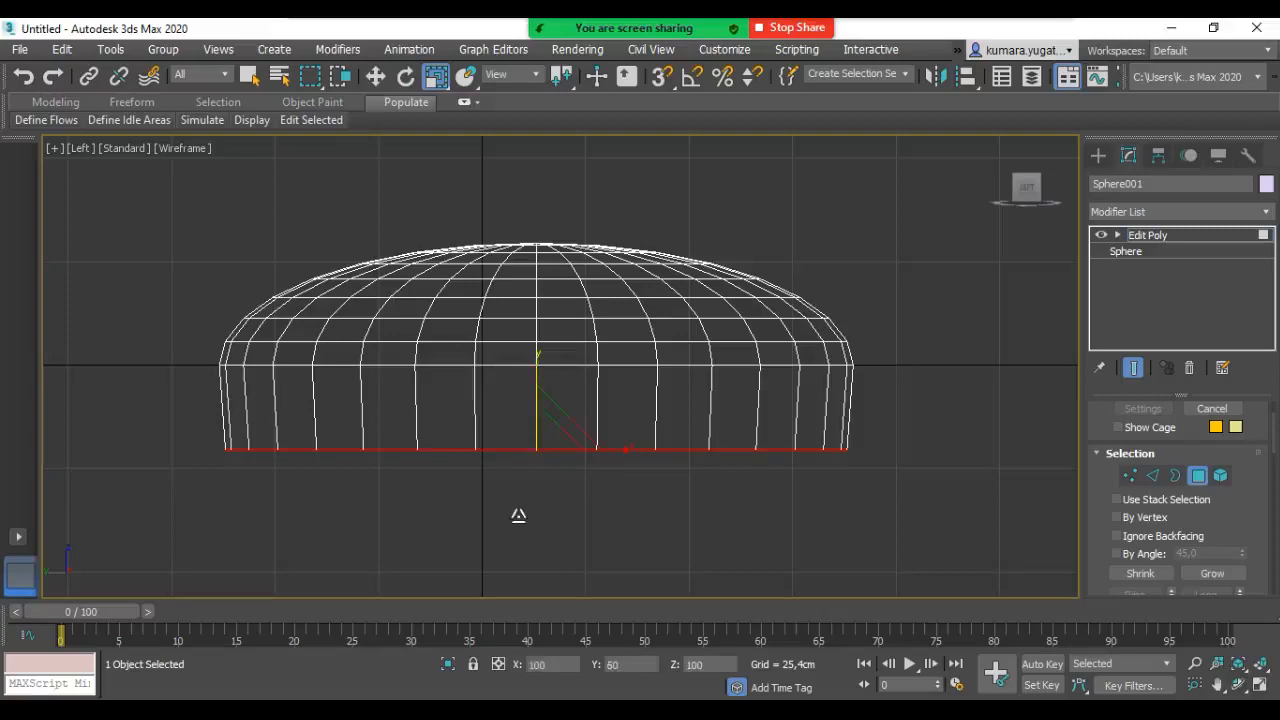
click(540, 437)
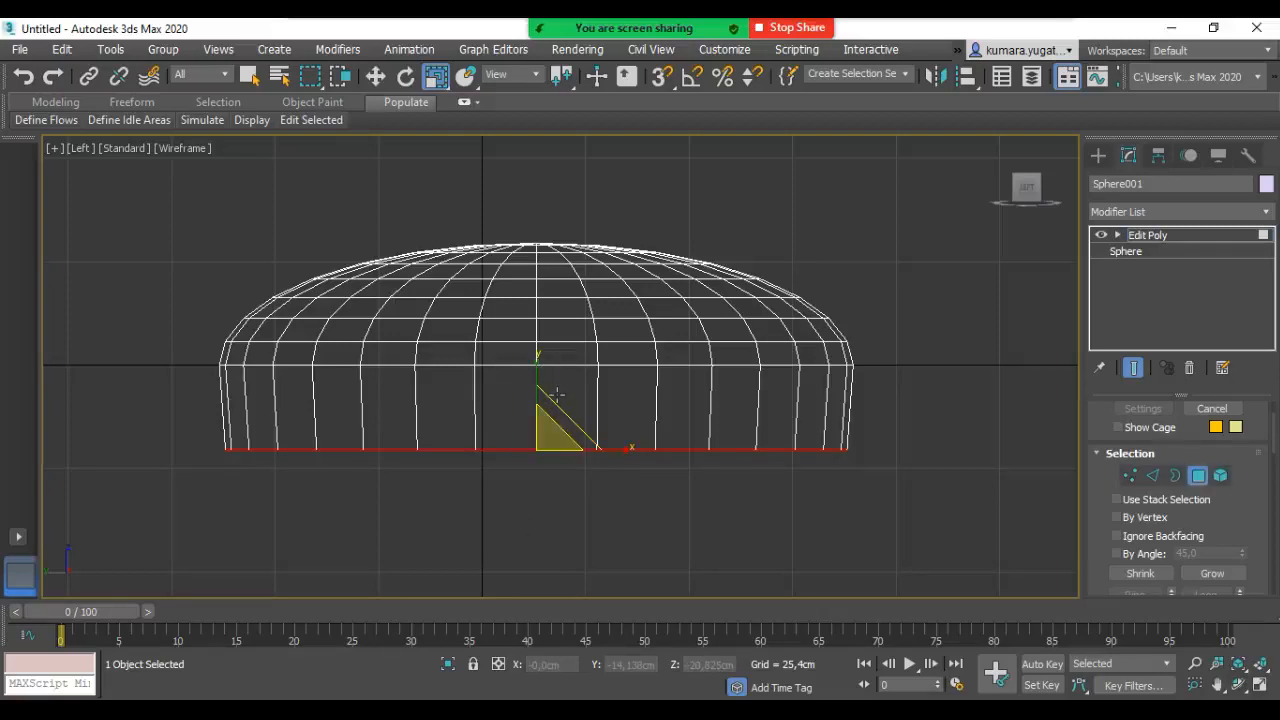
Step: Move the flattened base polygons up to a Z position of about -12.4 cm, and scale them slightly inward
click(374, 80)
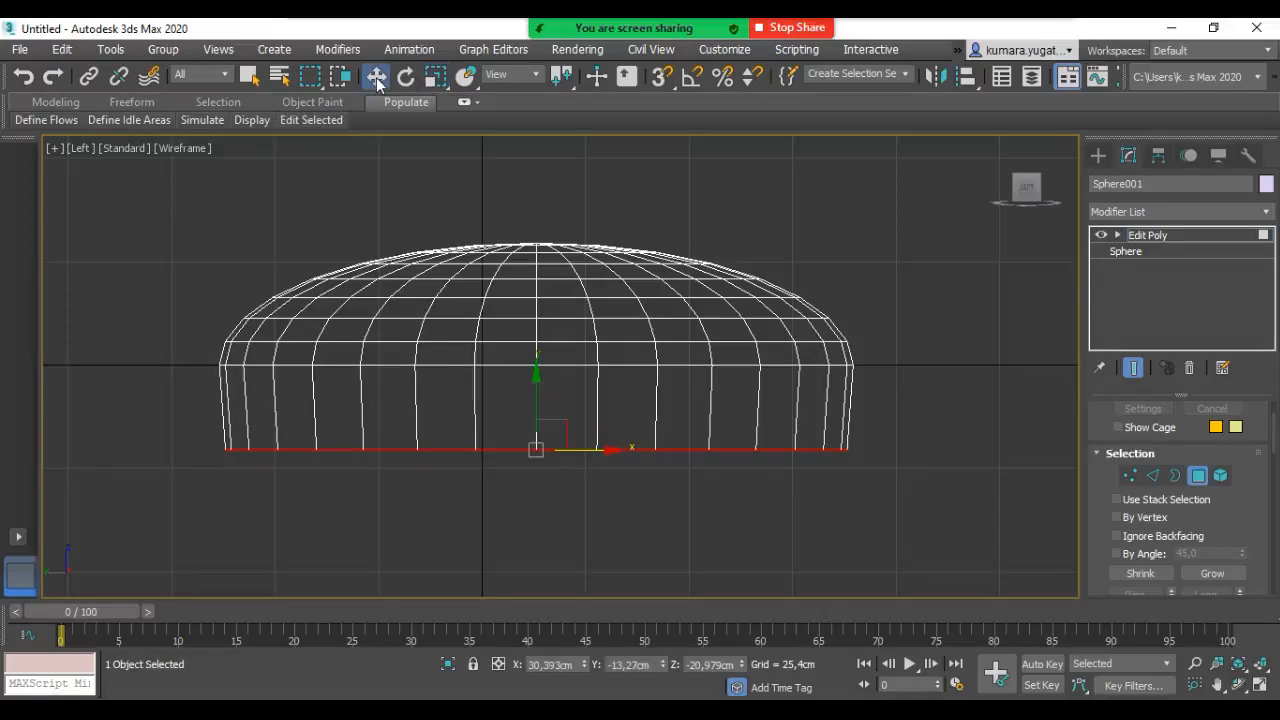
drag(536, 388, 537, 351)
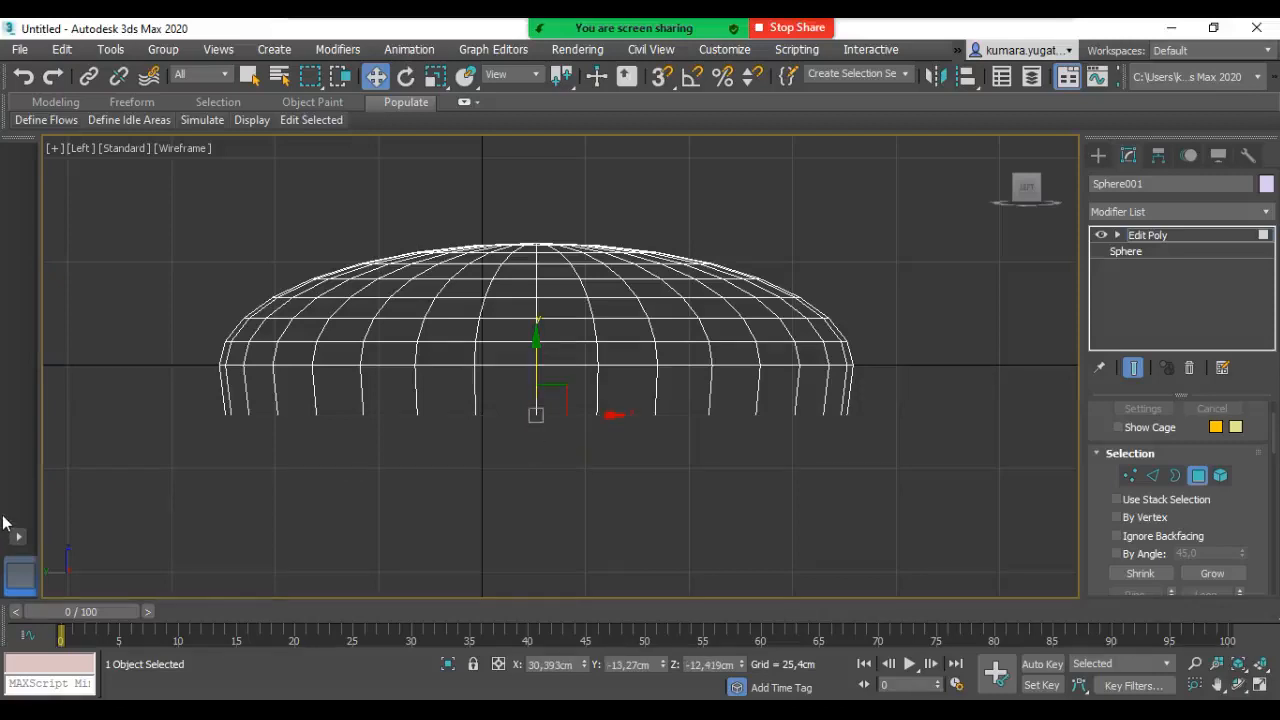
click(465, 76)
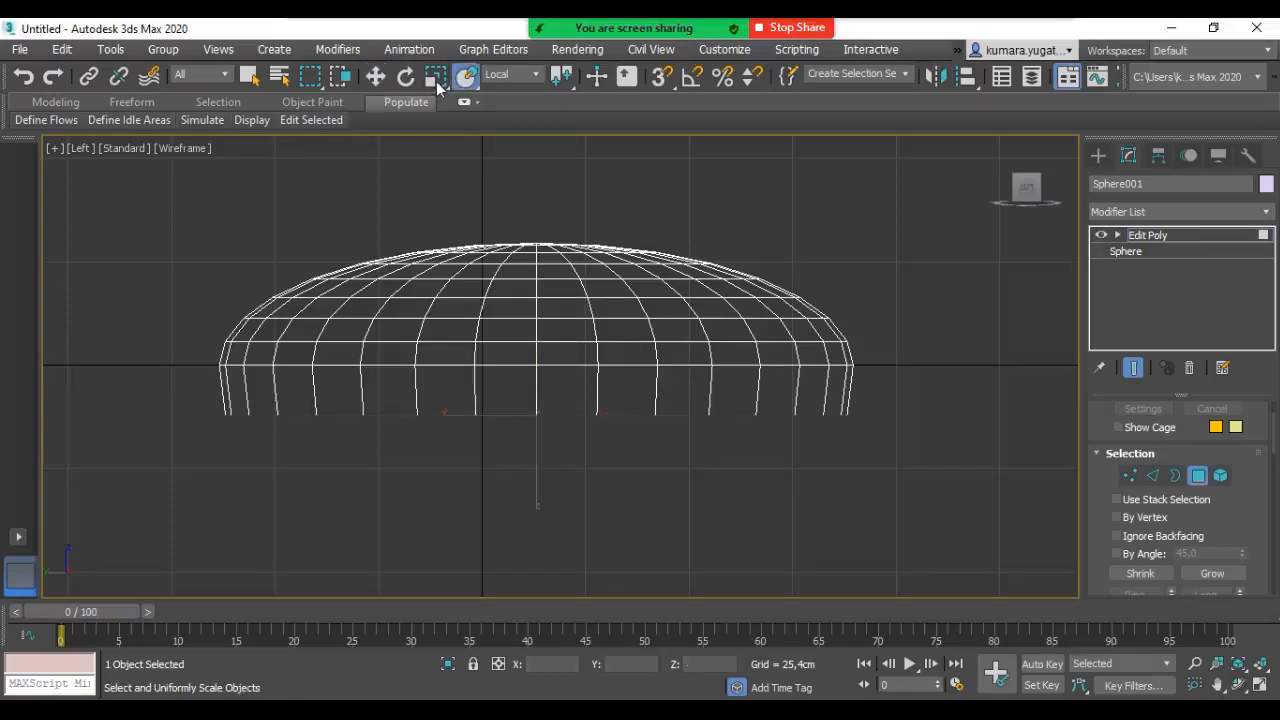
click(435, 76)
drag(540, 418, 546, 413)
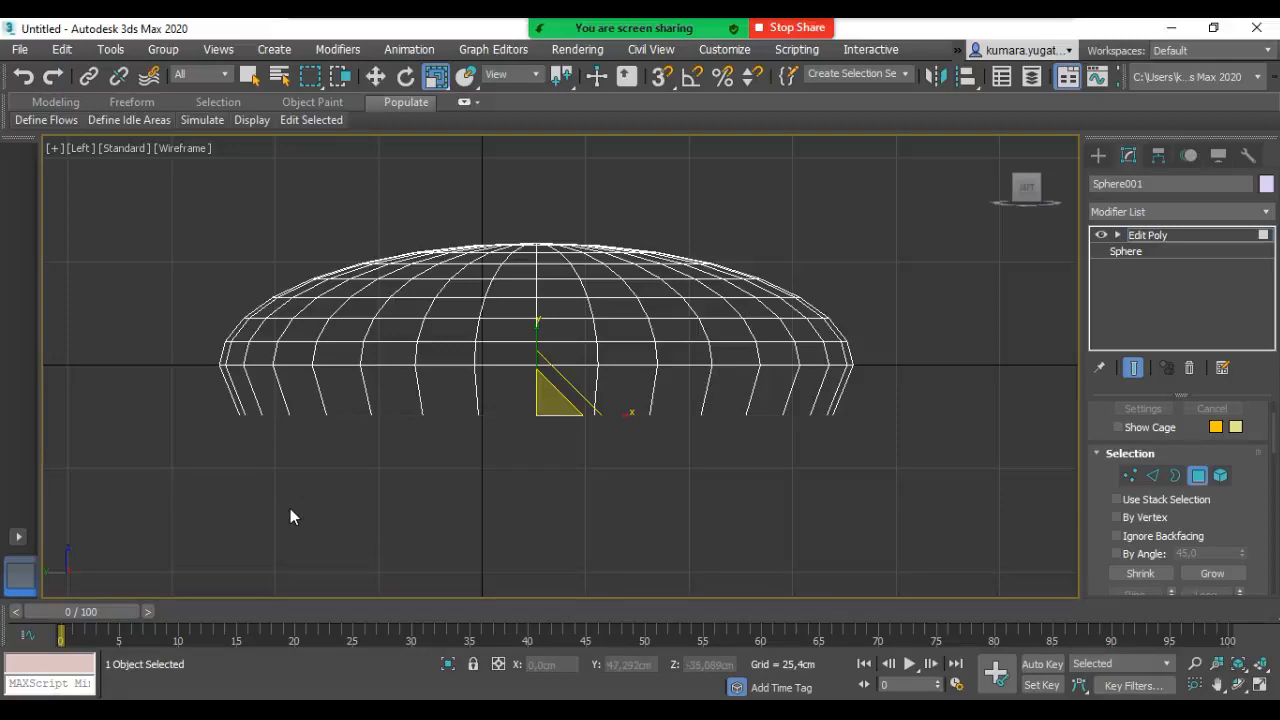
Step: Inspect the flattened base from a tilted angle, and return to the Left view with the Move tool active
scroll(333, 524, up, 2)
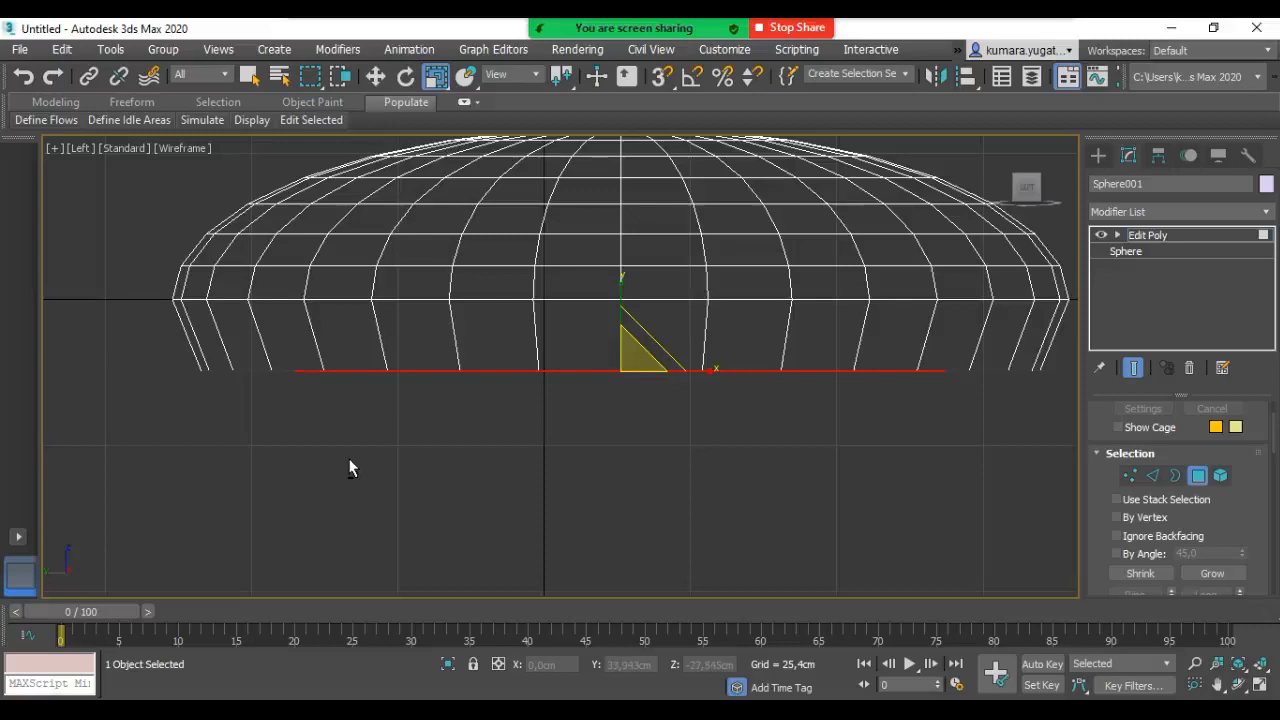
alt+middle_drag(369, 464, 406, 398)
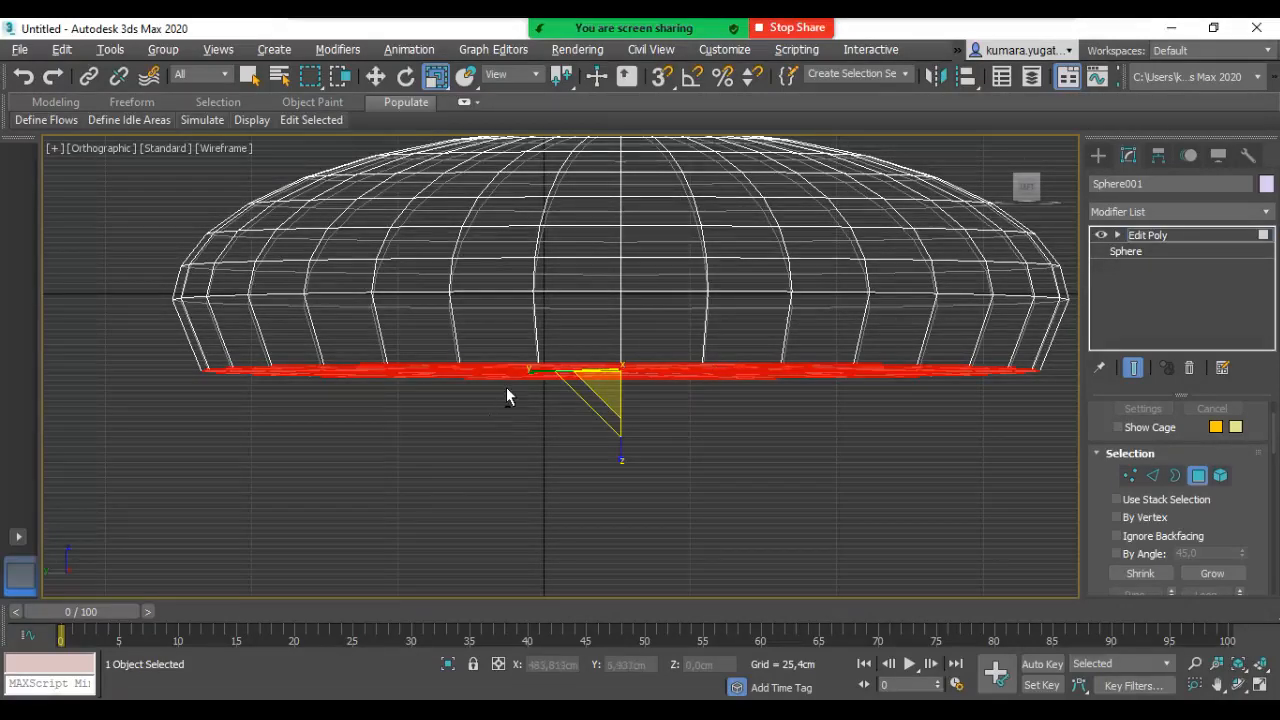
click(382, 83)
alt+middle_drag(411, 517, 433, 499)
key(l)
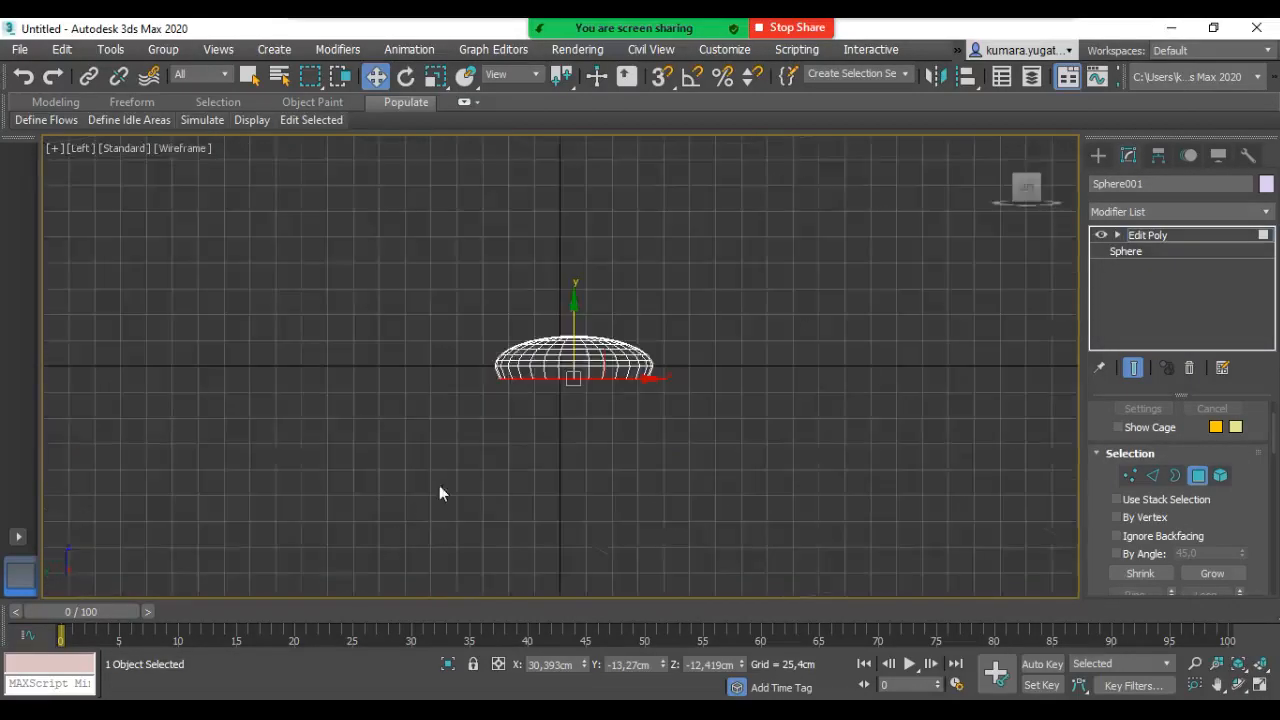
scroll(575, 362, up, 8)
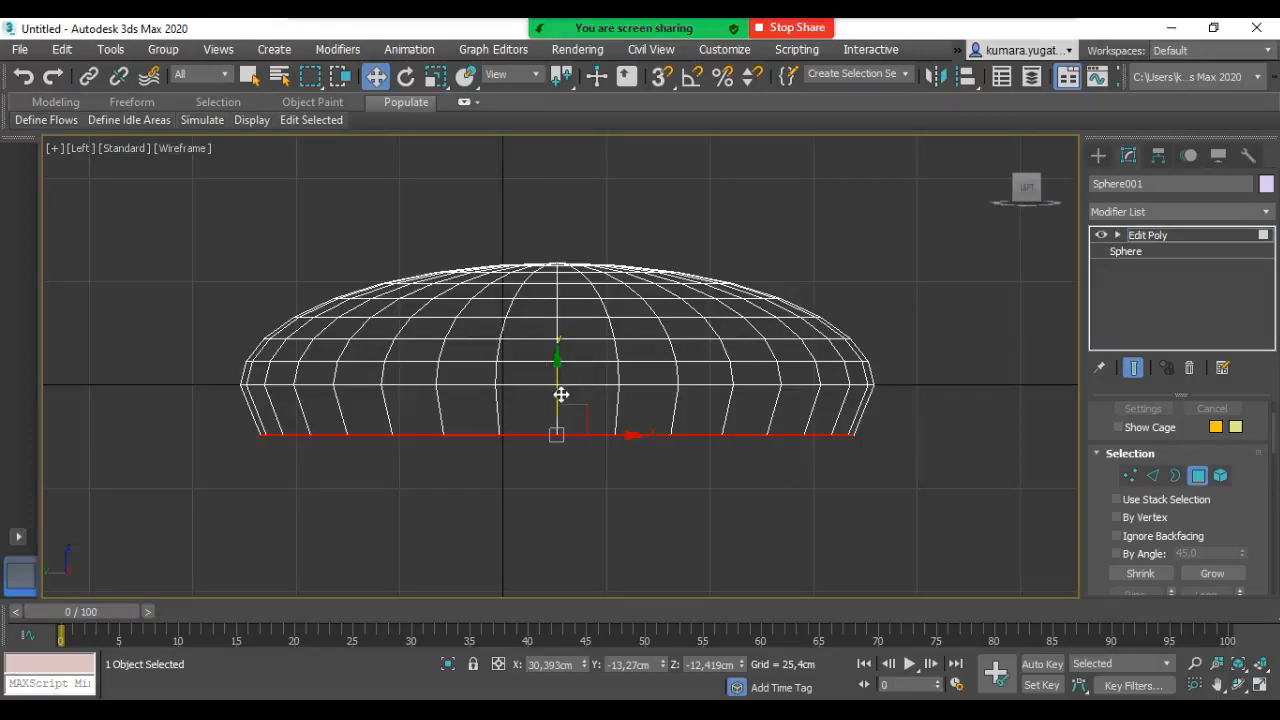
Step: Examine the flat-based dome with edged-faces shading from a tilted angle, and return to the wireframe Left view
key(F3)
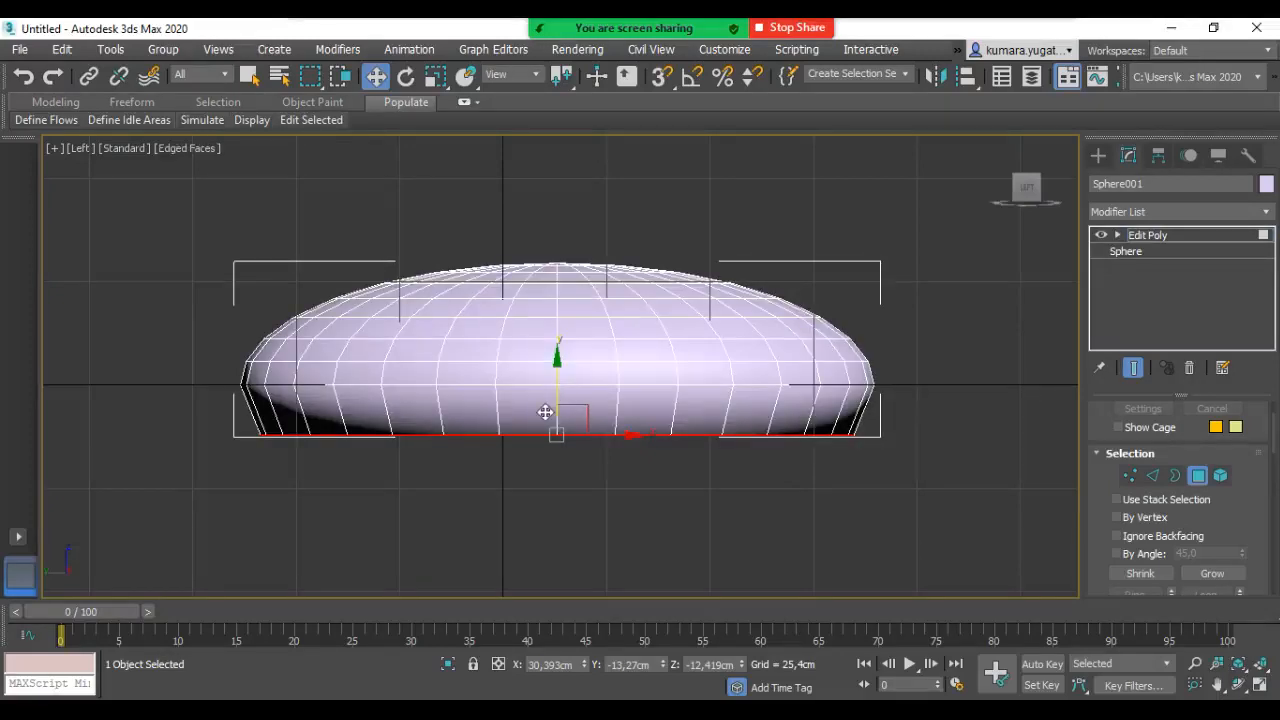
alt+middle_drag(545, 412, 646, 420)
alt+middle_drag(777, 423, 566, 436)
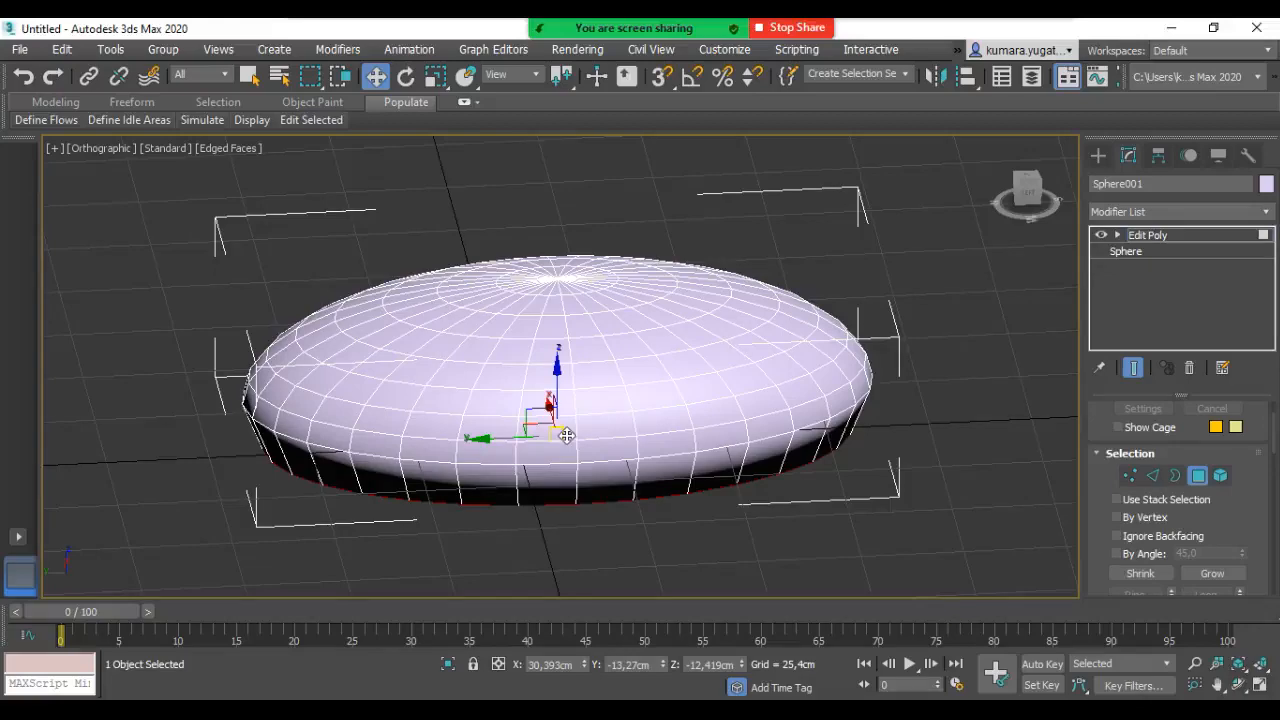
key(l)
scroll(568, 432, up, 5)
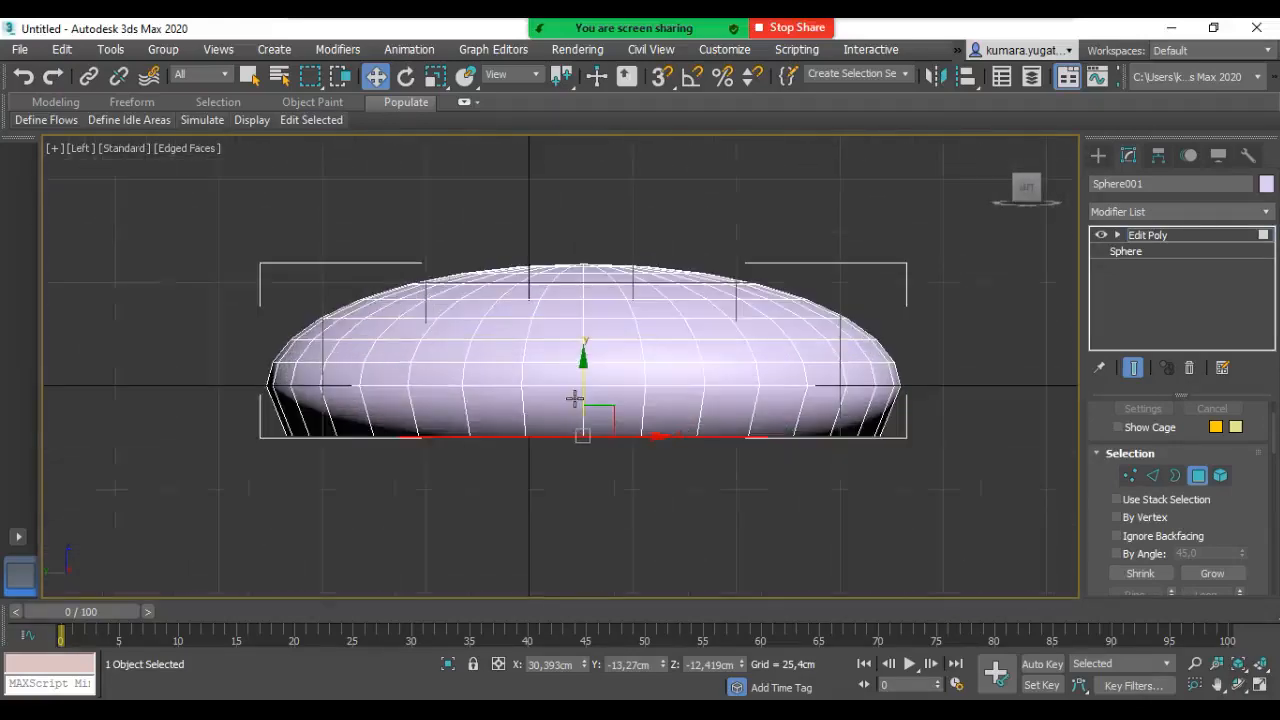
scroll(575, 399, up, 2)
key(F3)
middle_drag(594, 423, 609, 471)
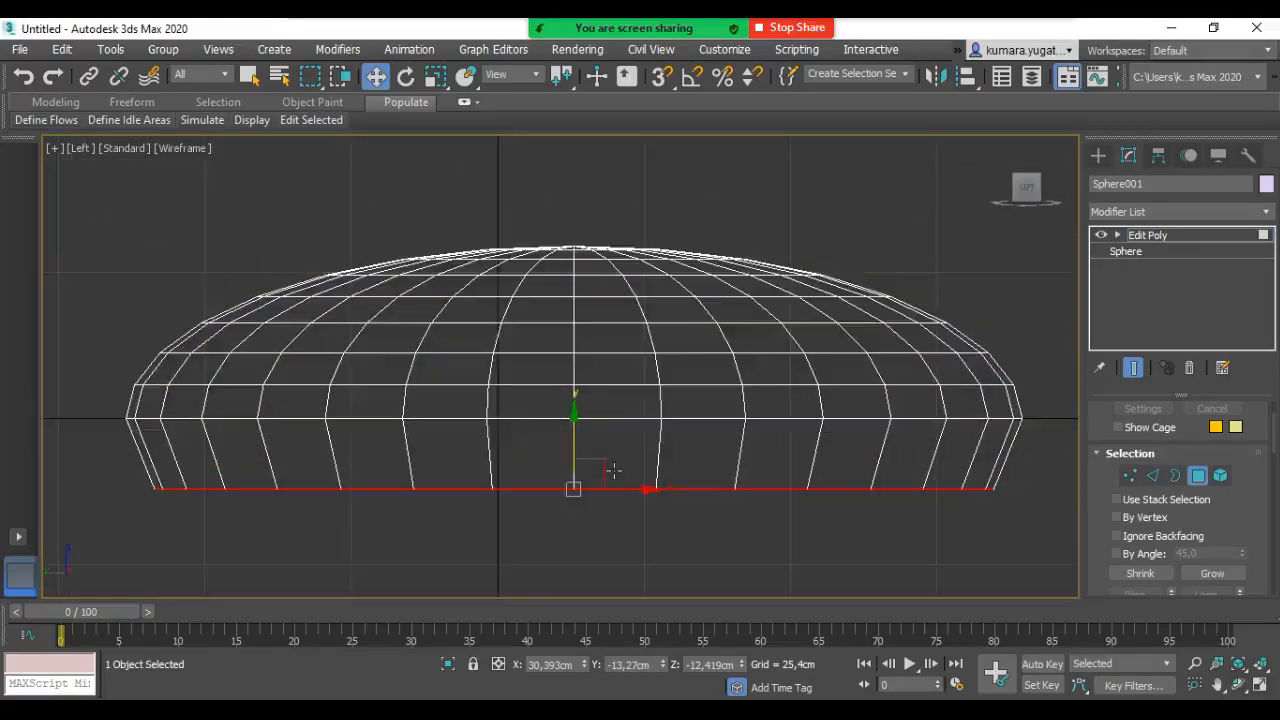
Step: Region-select all the dome's polygons above the equator in the Left view, leaving out the row between equator and base
scroll(797, 346, down, 4)
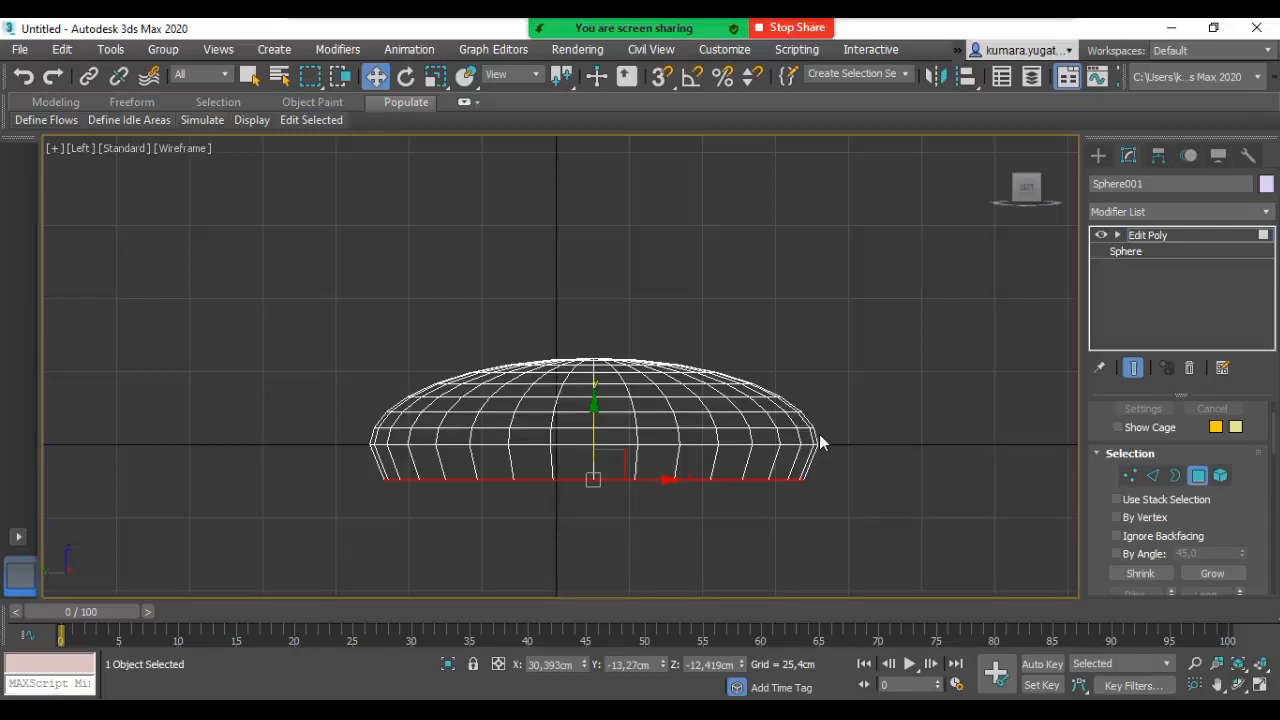
drag(257, 257, 911, 451)
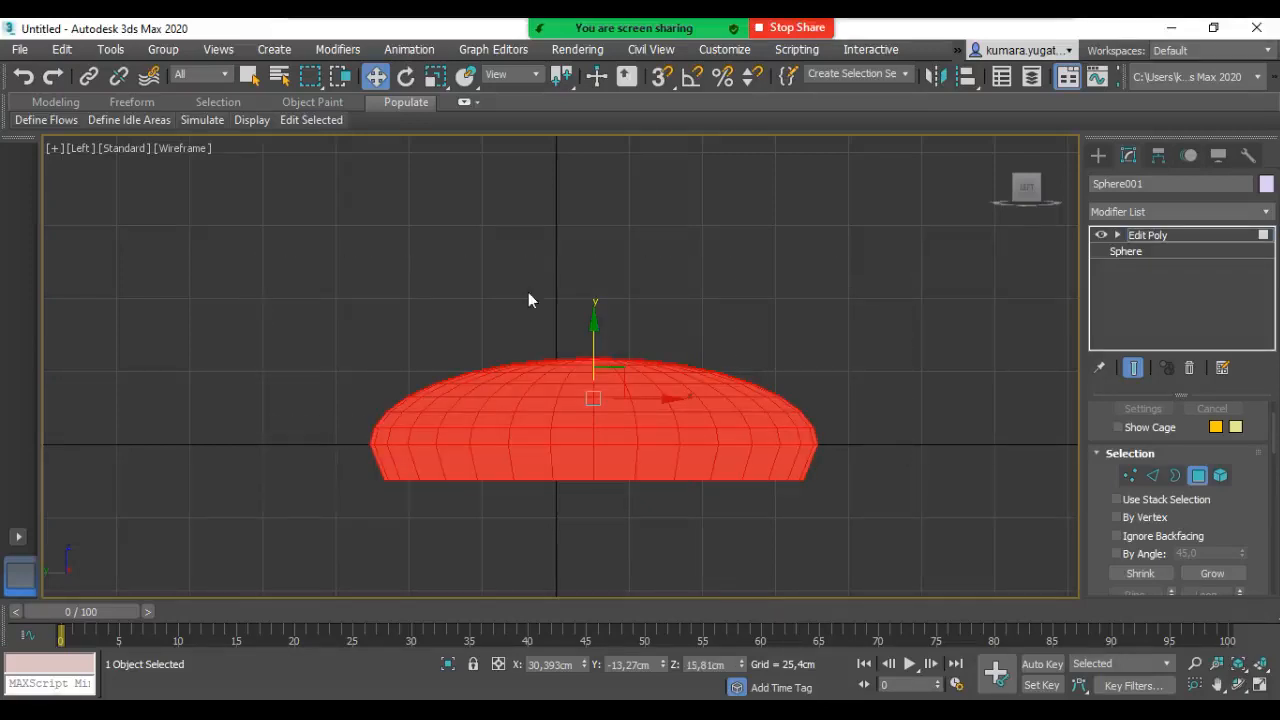
click(351, 337)
drag(844, 429, 854, 435)
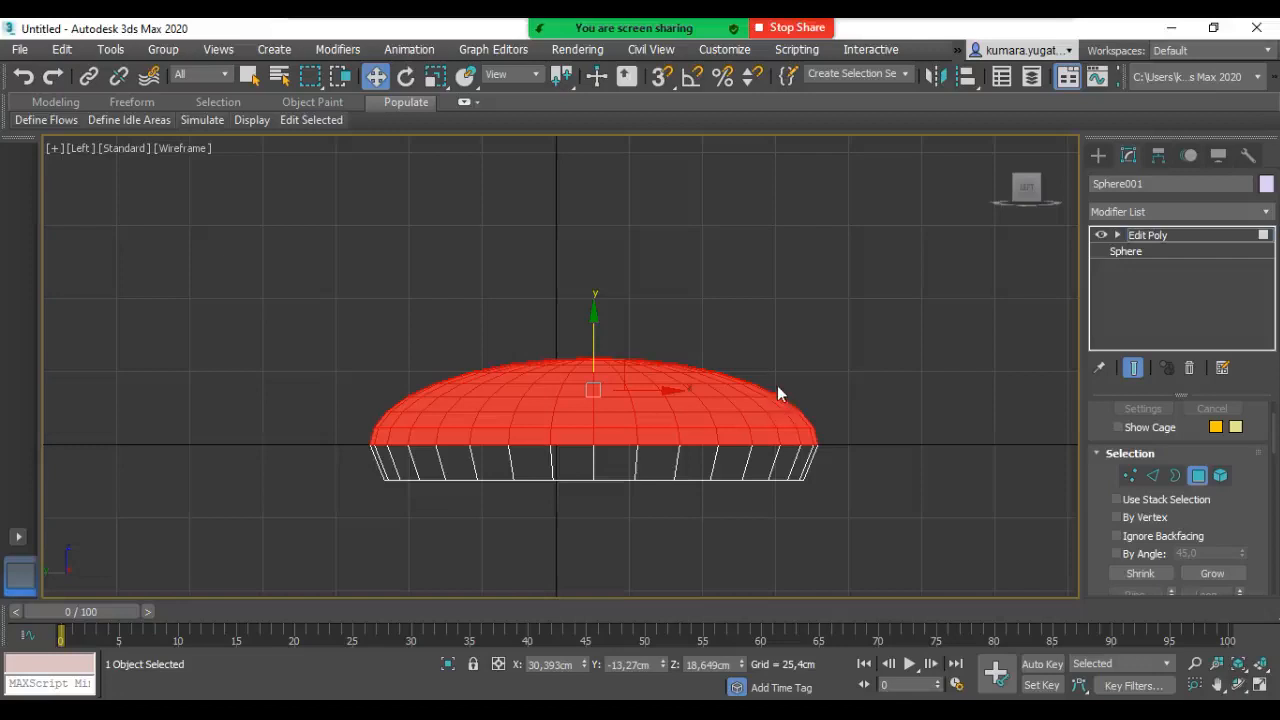
Step: Rotate the selected upper polygons slightly clockwise in the Left view, and raise them to a Z position of about 22.1 cm
click(404, 80)
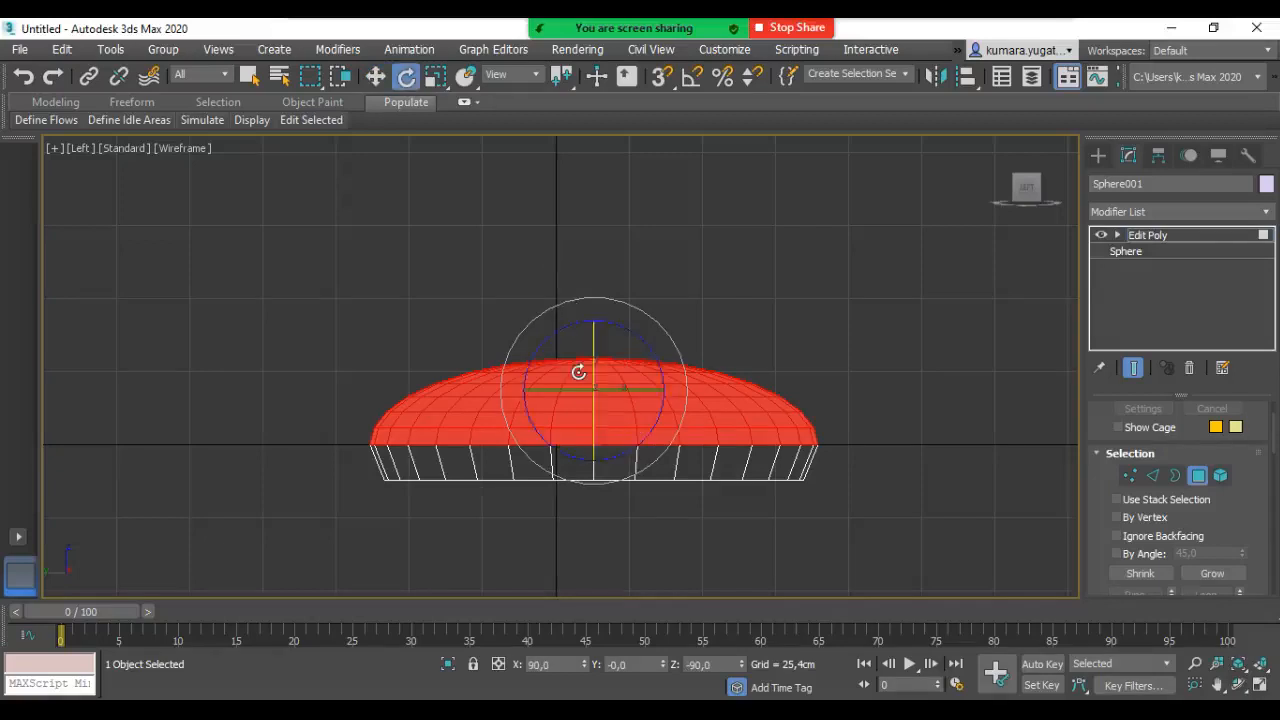
scroll(578, 372, up, 2)
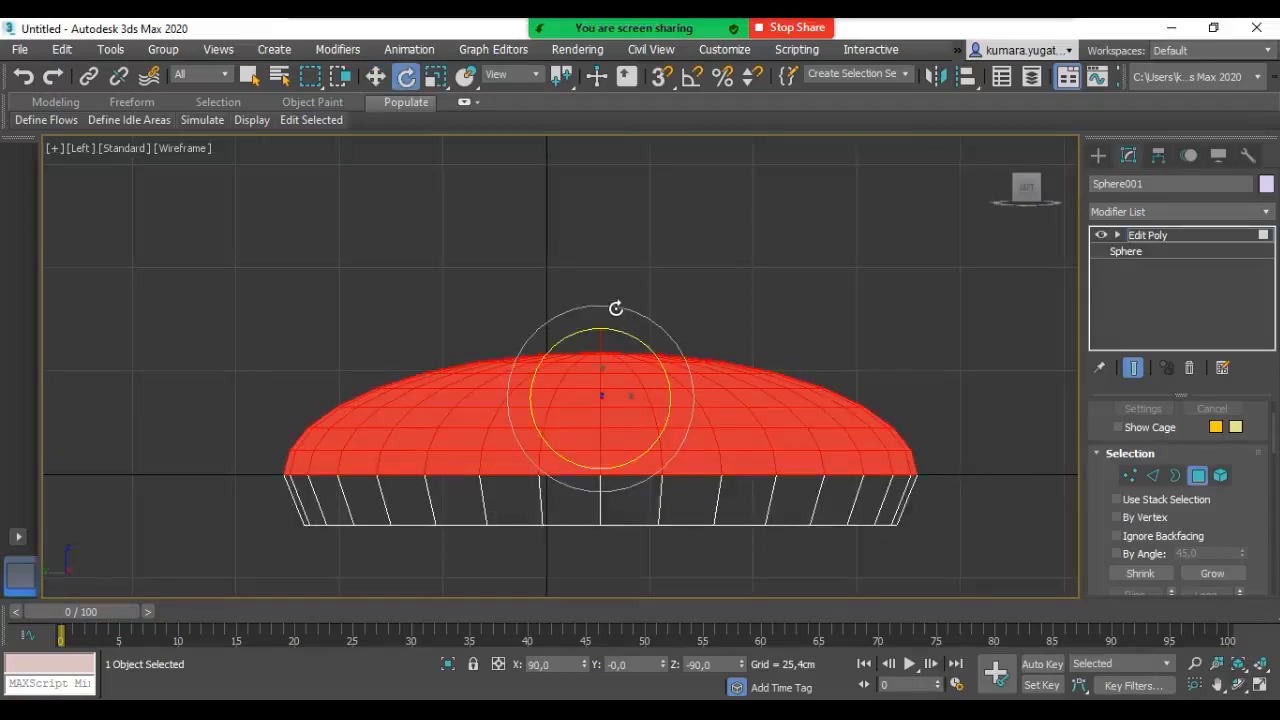
drag(617, 307, 625, 307)
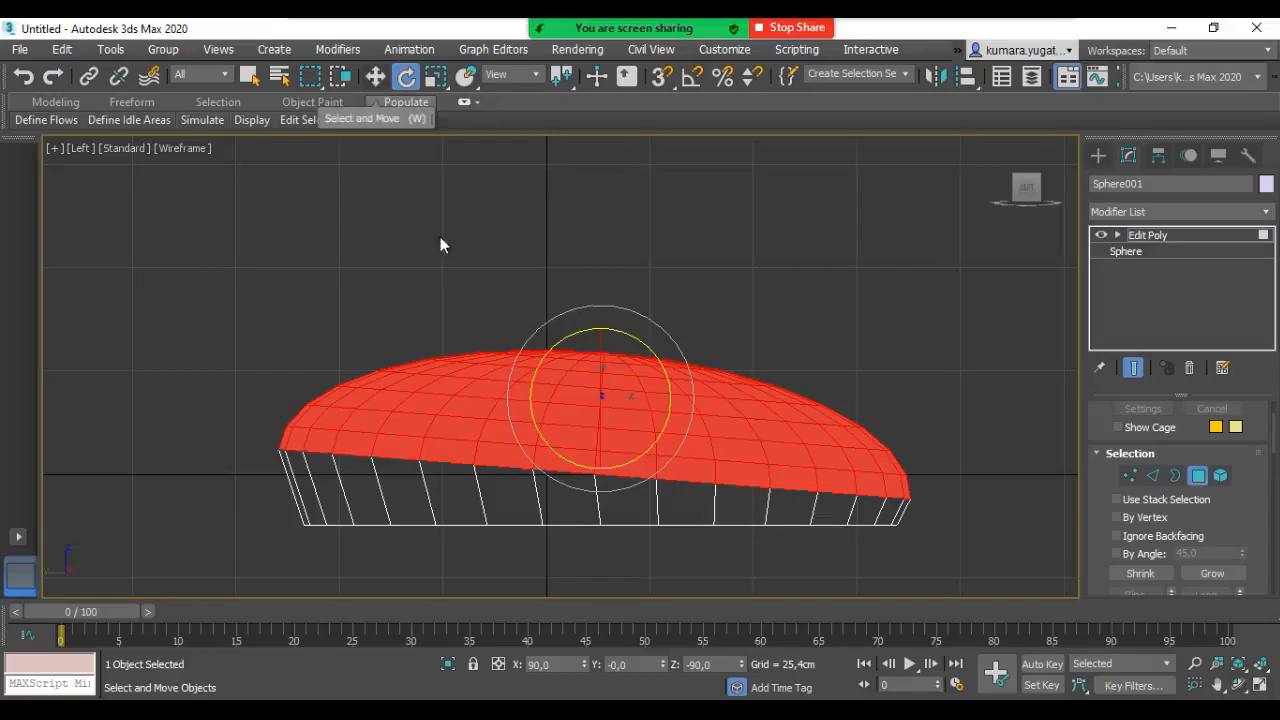
click(375, 76)
drag(601, 338, 600, 323)
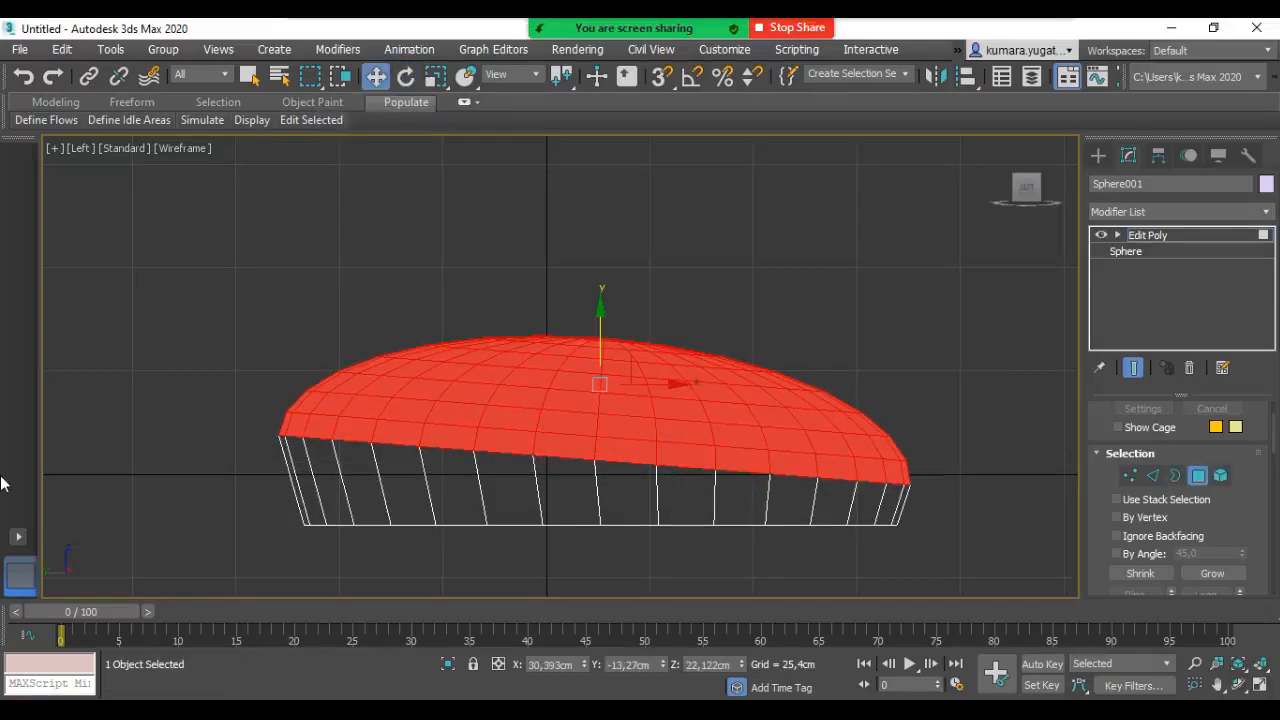
Step: Rotate the upper polygons a little further clockwise, and scale them up slightly in a uniform way
click(405, 76)
drag(627, 292, 629, 294)
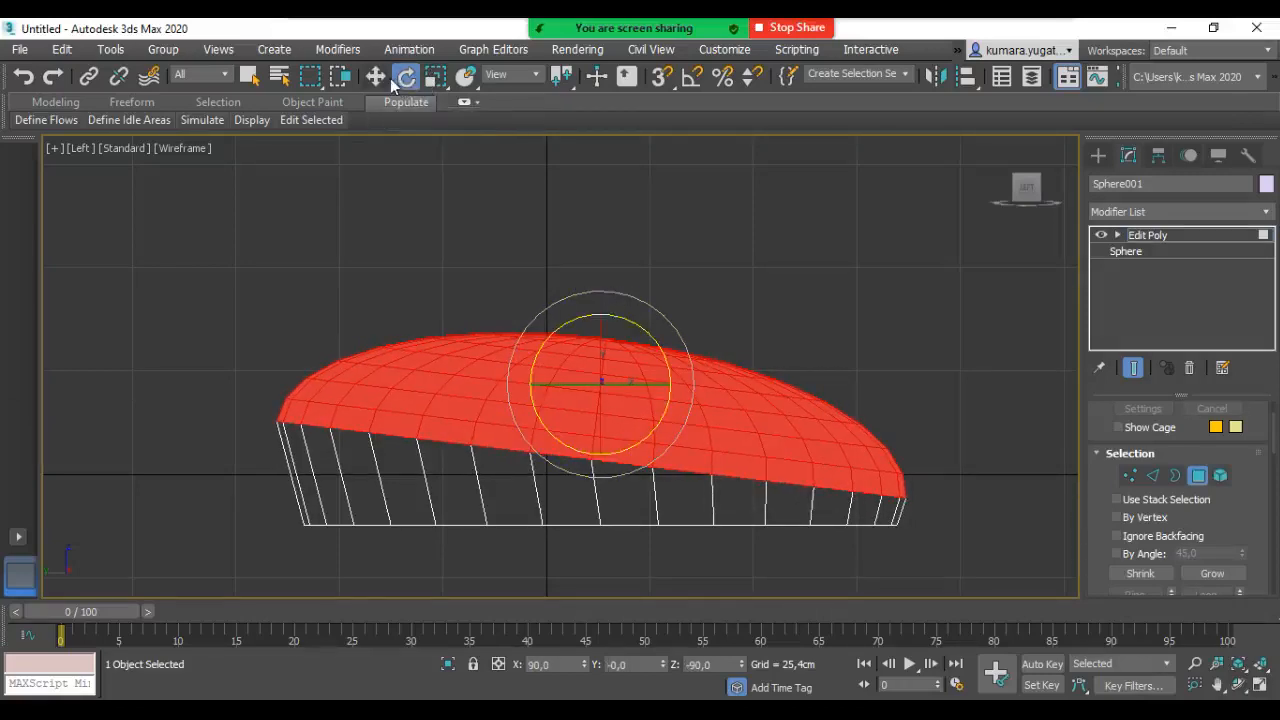
click(378, 76)
click(435, 80)
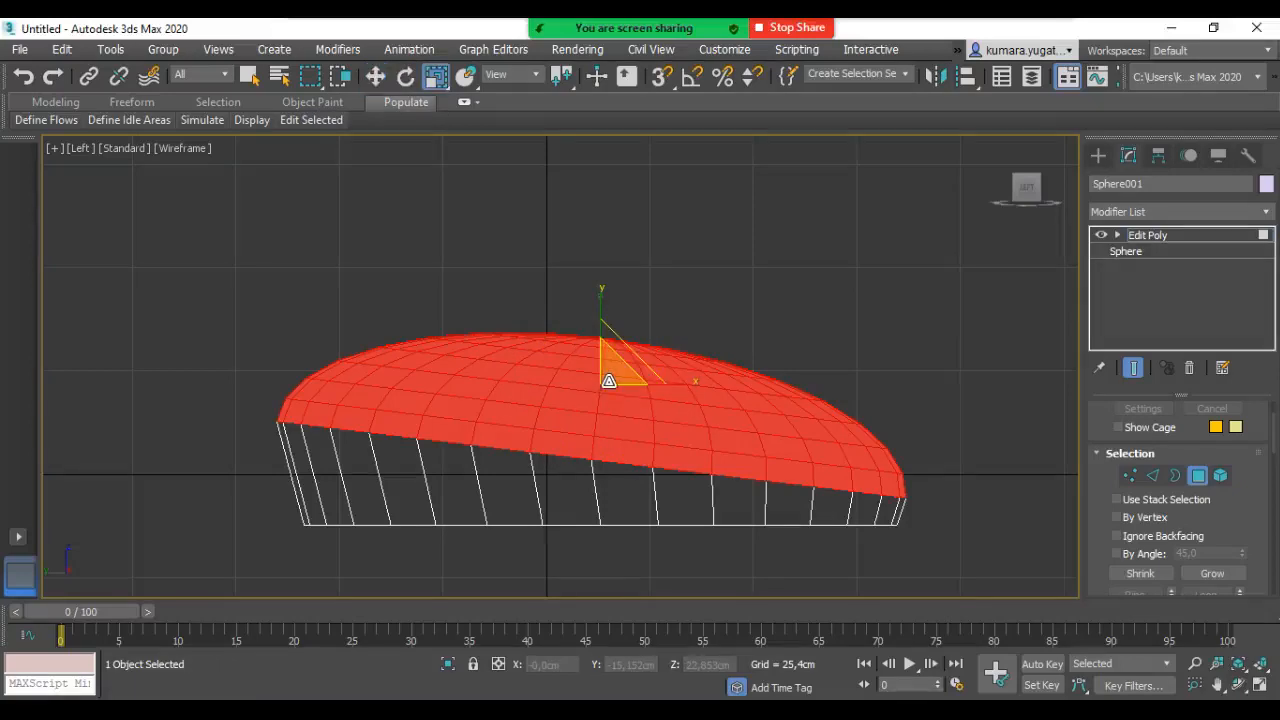
drag(608, 381, 609, 378)
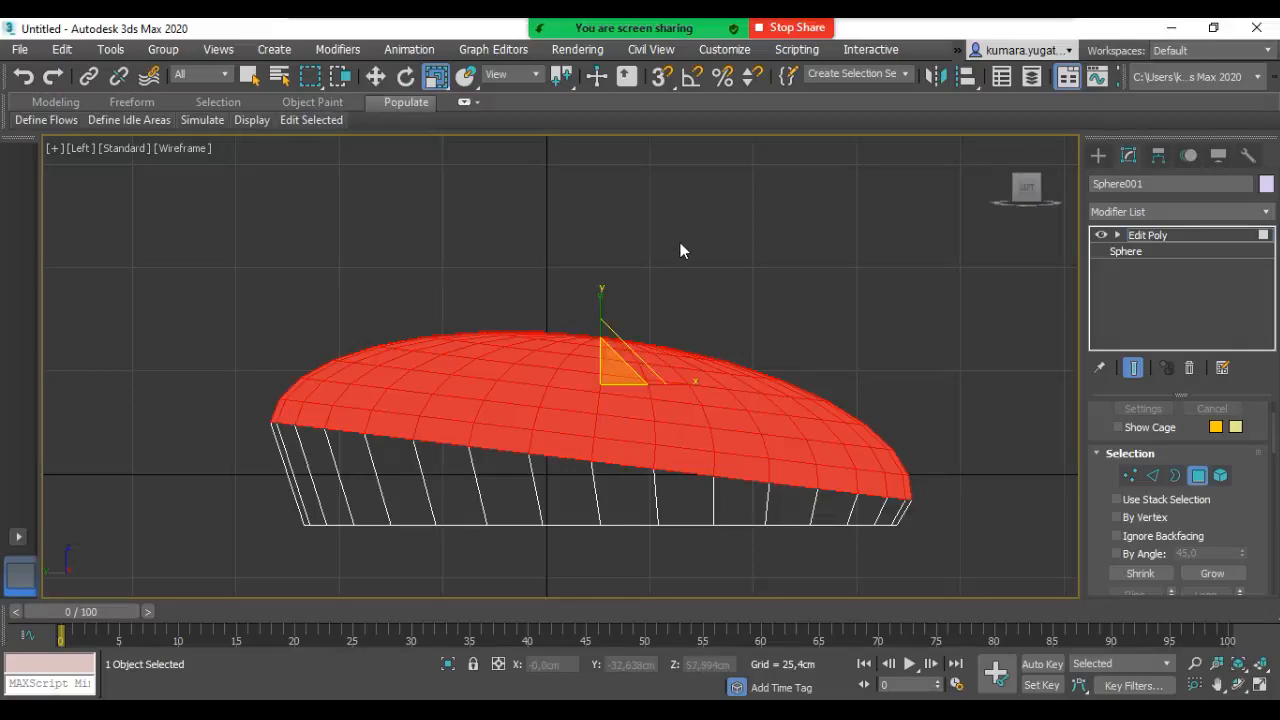
Step: Inspect the tilted upper part with edged-faces shading from both sides, and return to the Left view
key(F3)
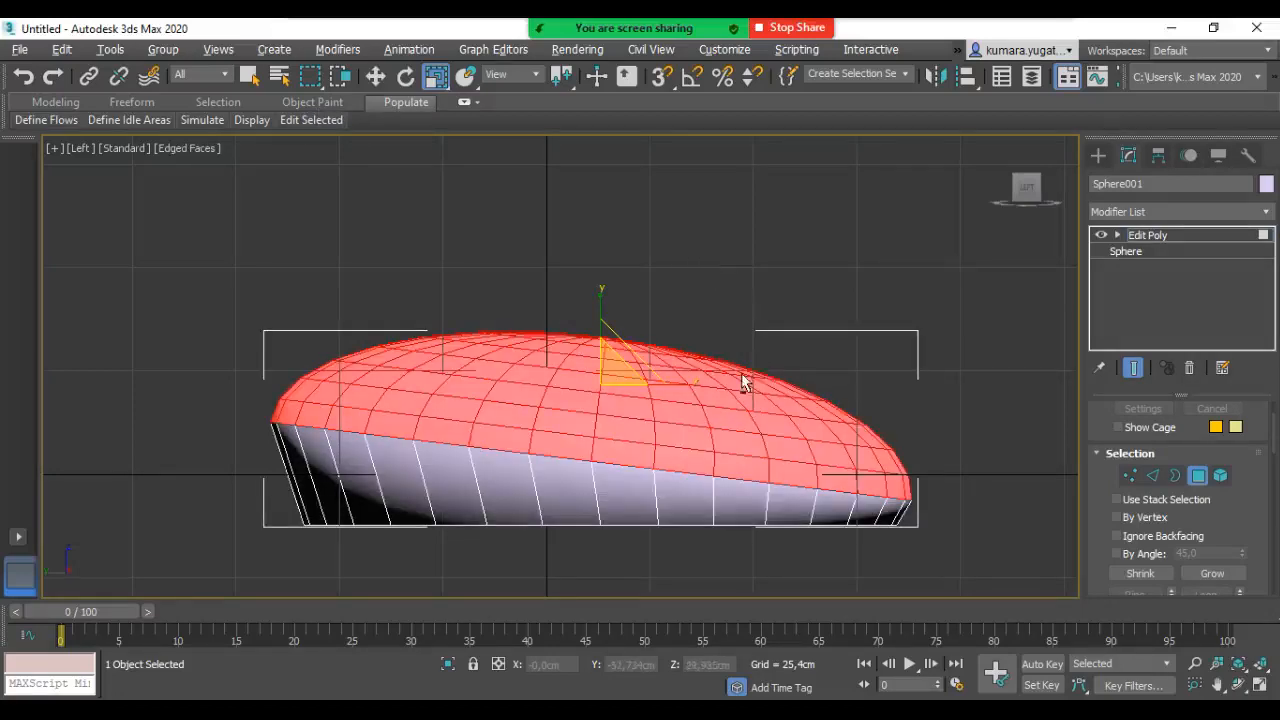
alt+middle_drag(746, 380, 648, 431)
alt+middle_drag(714, 391, 655, 428)
scroll(660, 432, down, 3)
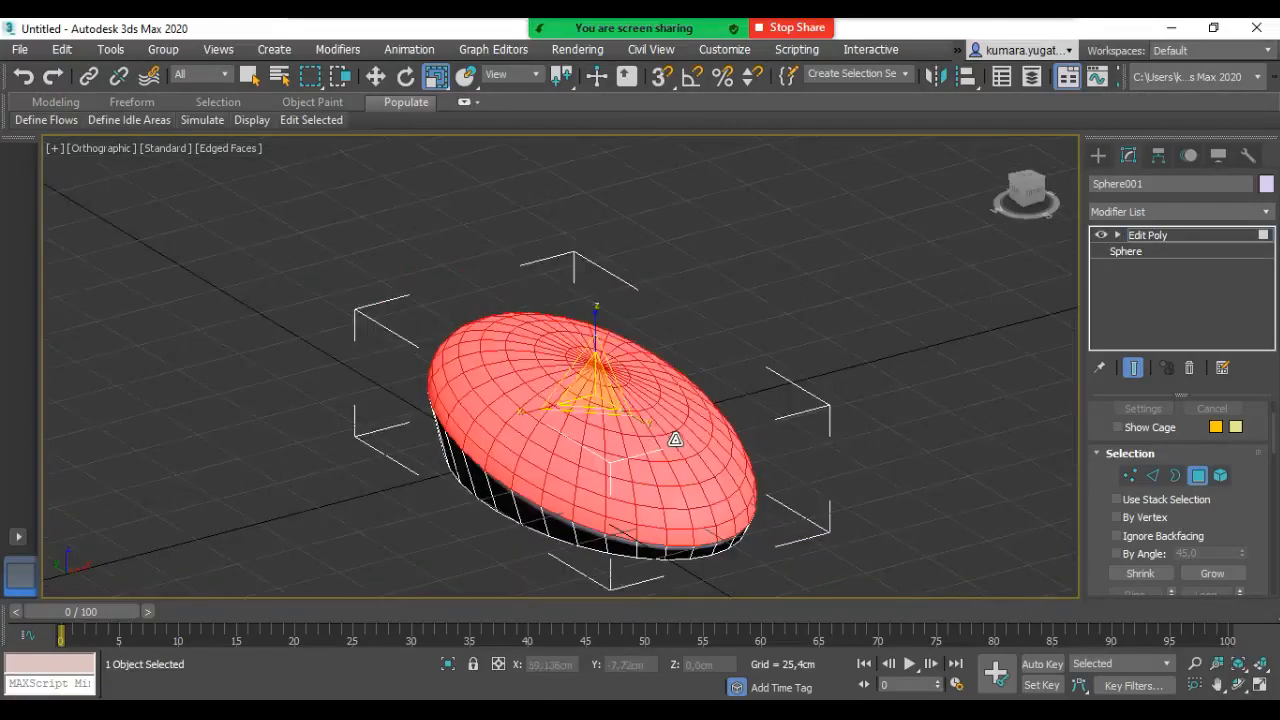
scroll(662, 455, up, 1)
alt+middle_drag(675, 464, 593, 452)
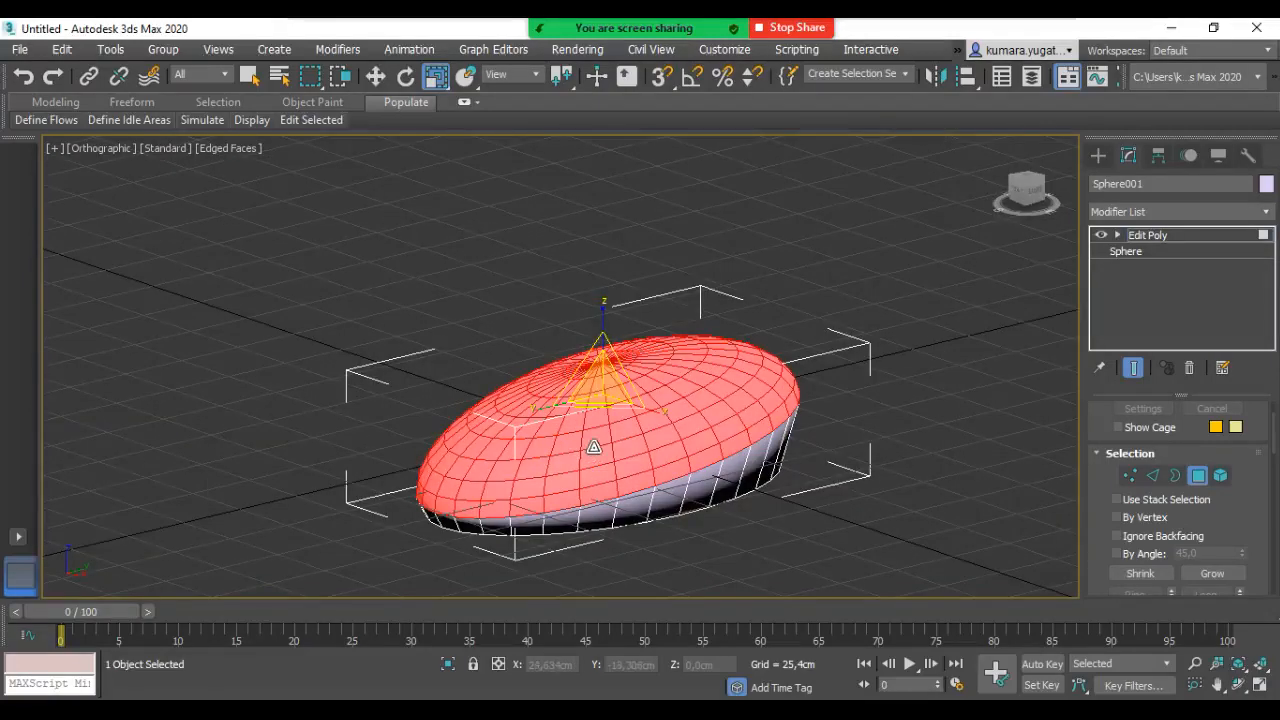
key(l)
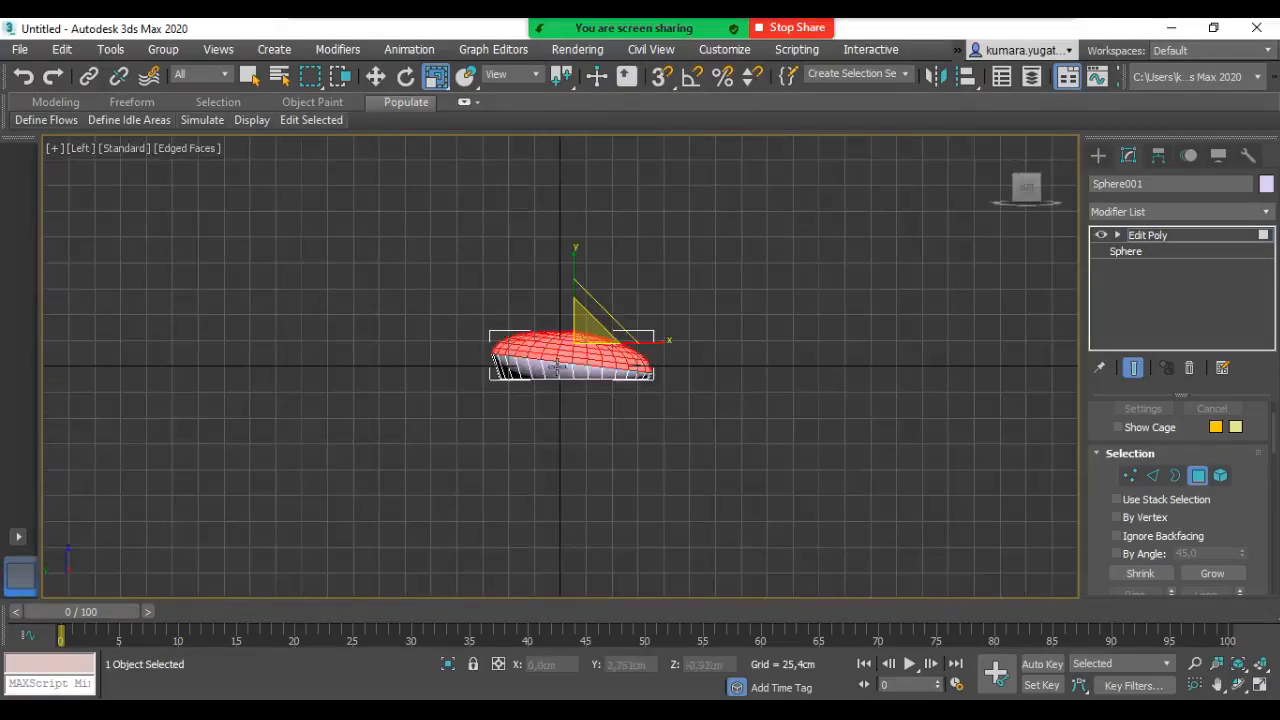
scroll(568, 371, up, 4)
Step: Clear the polygon selection and check the wireframe shape in the Top, Front and Left views
click(704, 516)
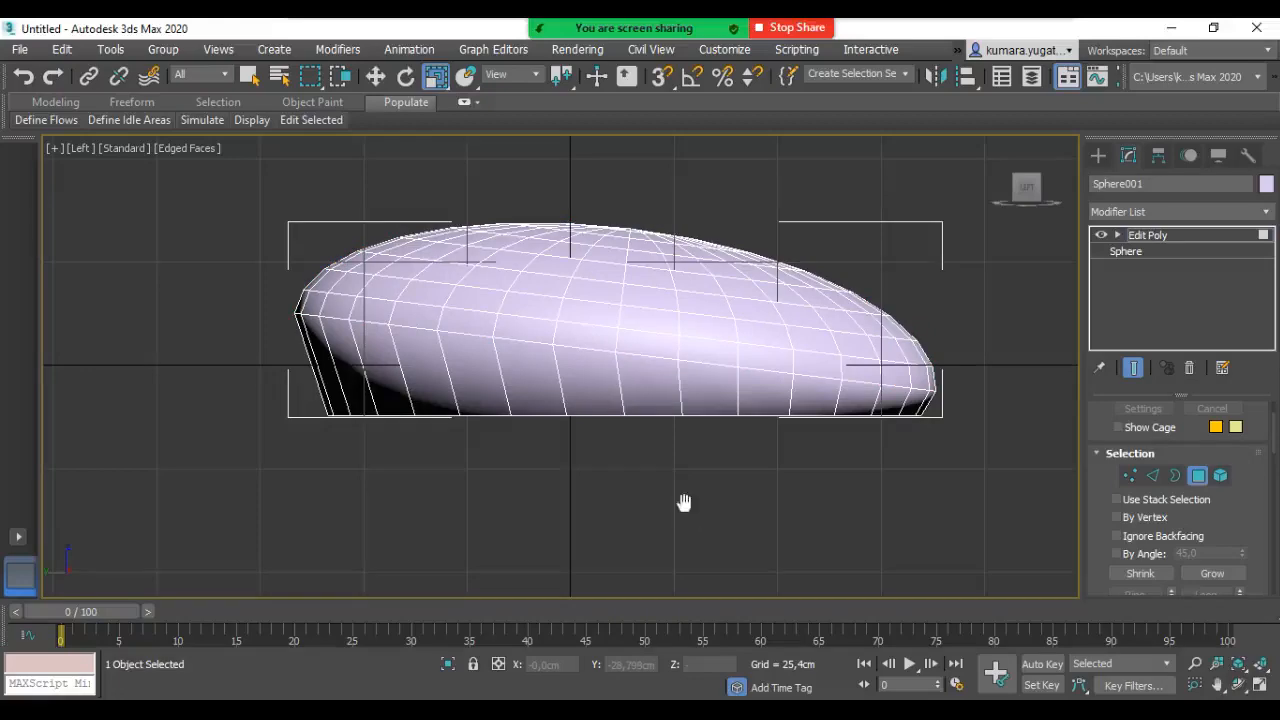
scroll(672, 559, up, 2)
key(F3)
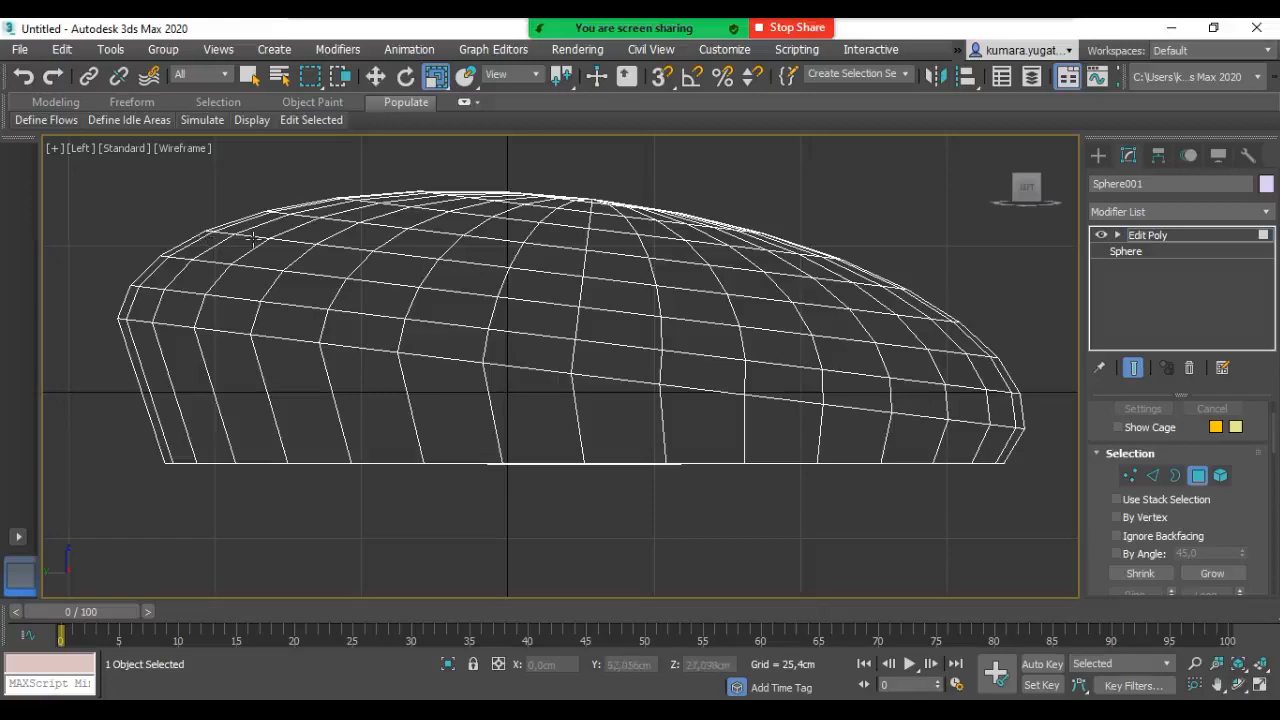
key(t)
scroll(376, 294, down, 5)
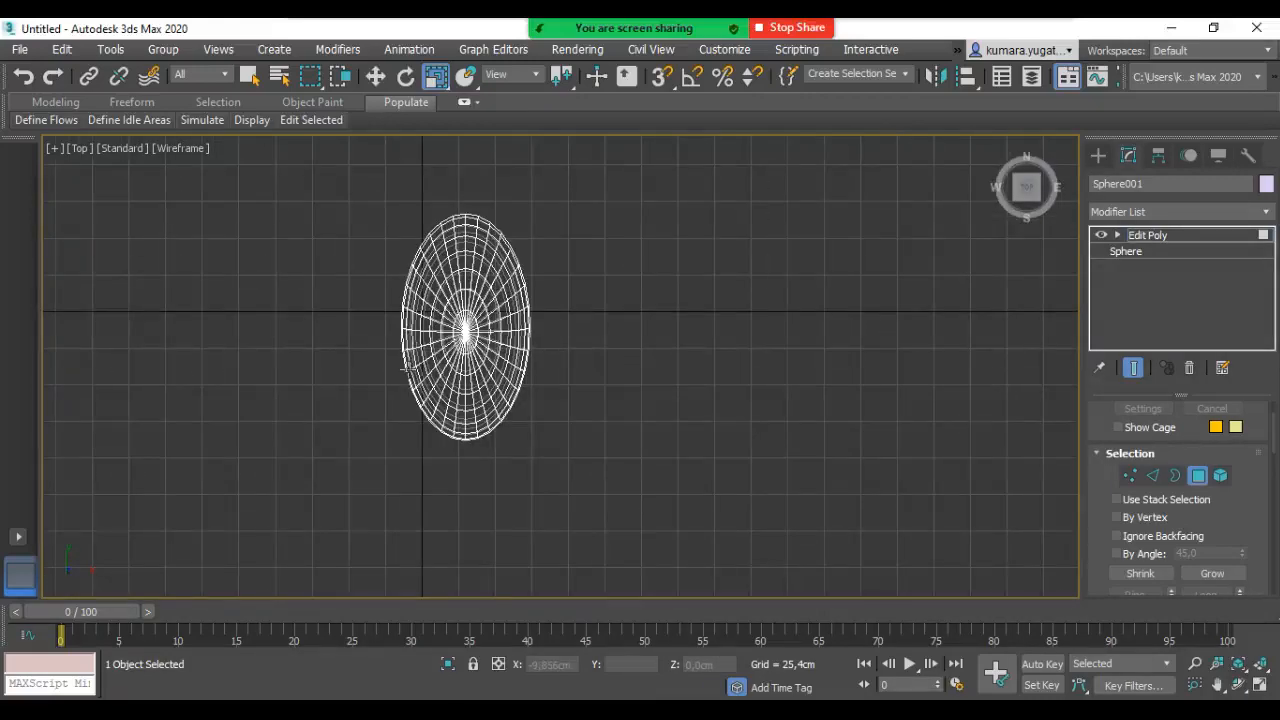
scroll(405, 365, up, 2)
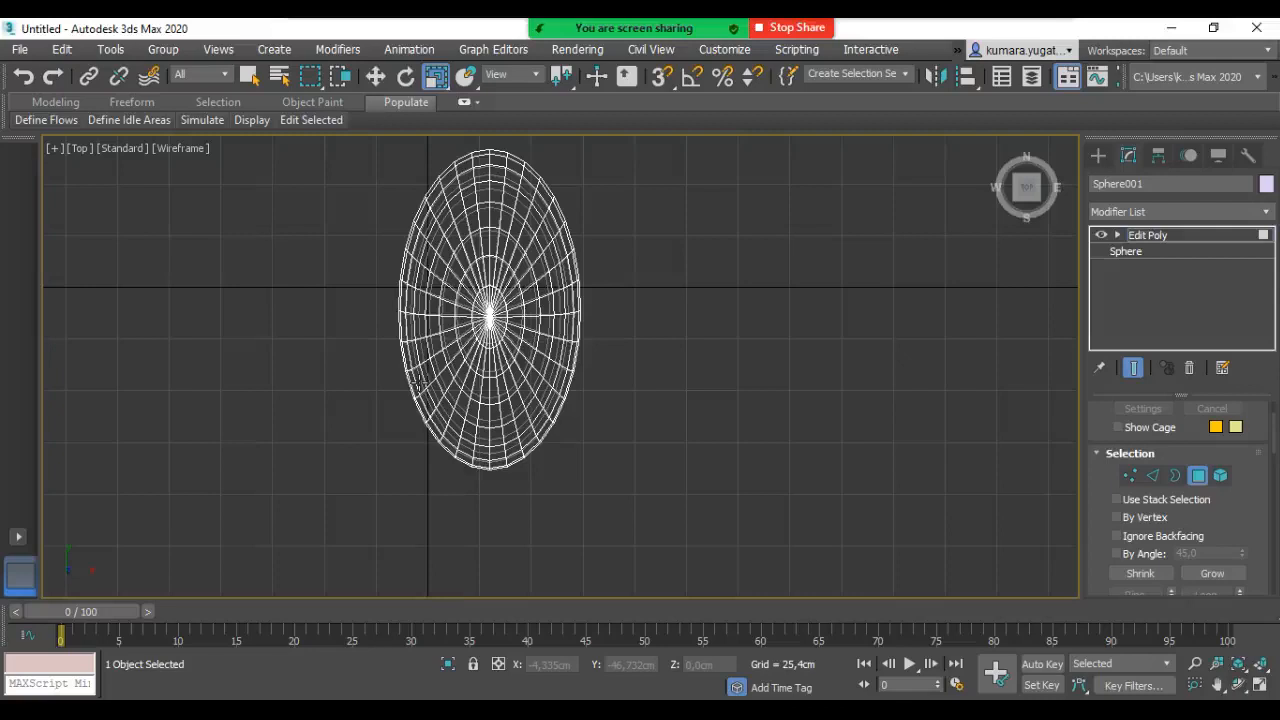
key(f)
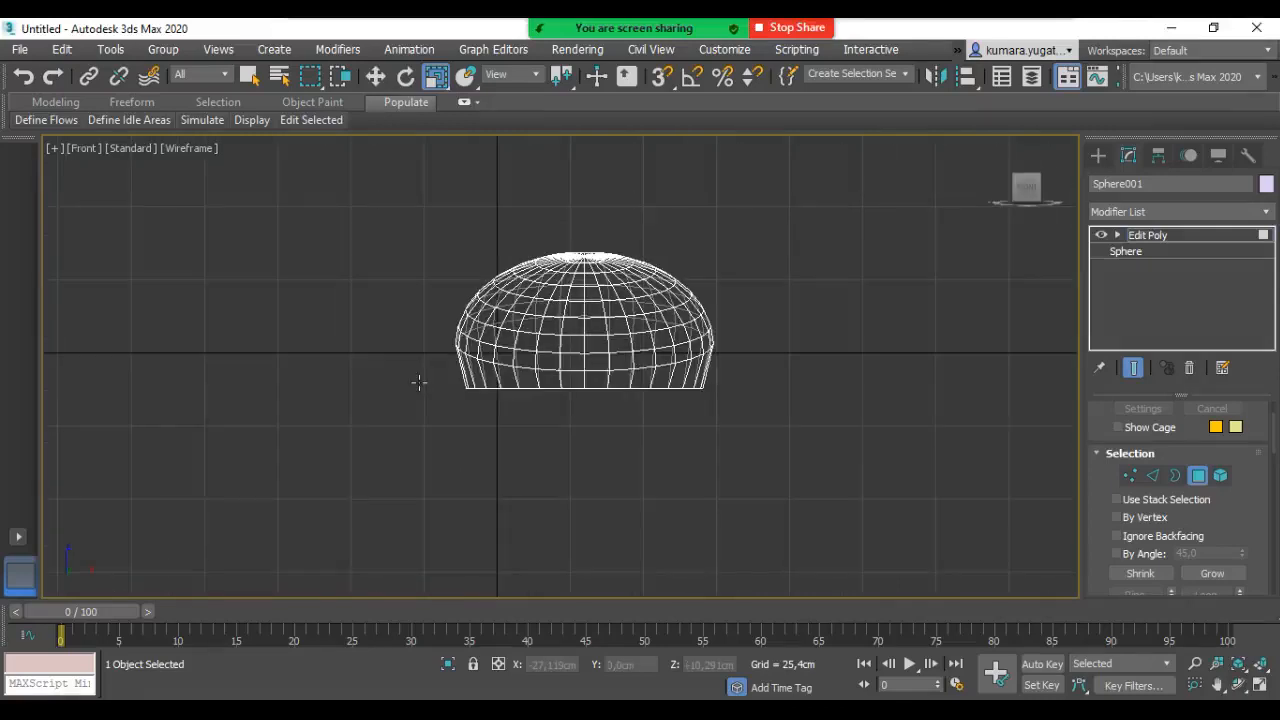
key(l)
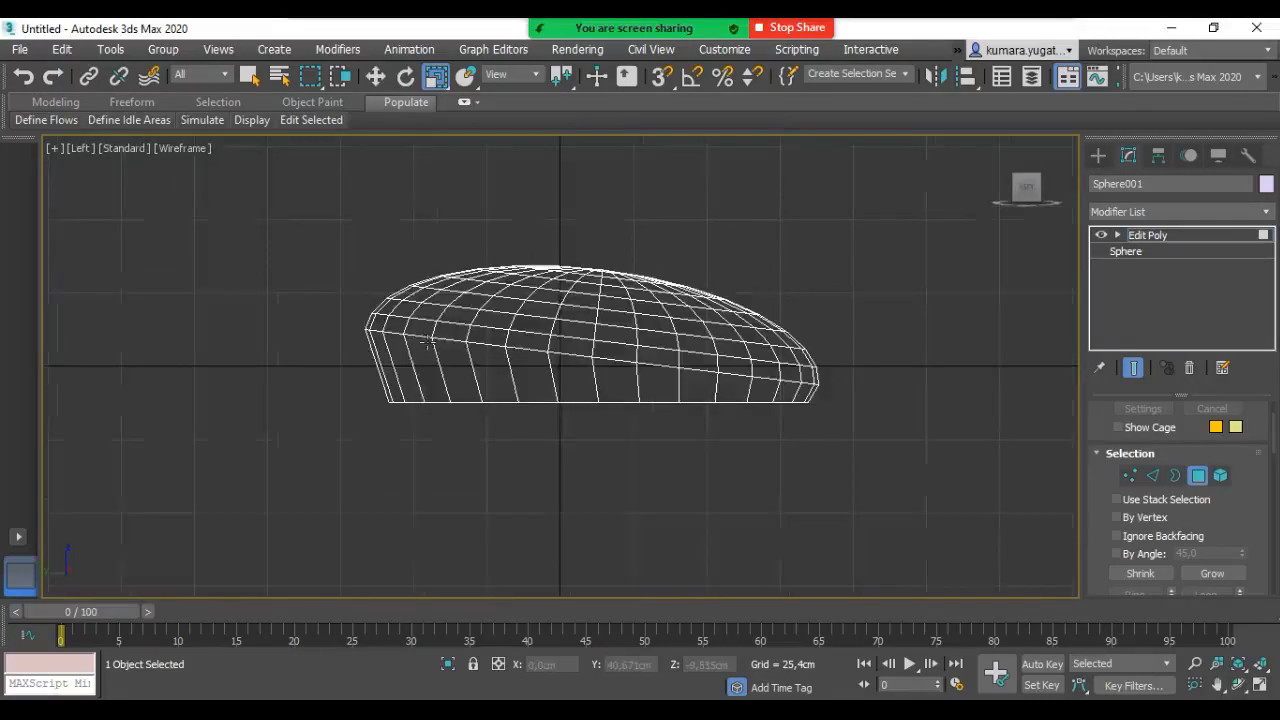
Step: Region-select the polygons at the low end of the sloping dome in the Left view, narrowing the selection to roughly its last third
middle_drag(810, 372, 690, 382)
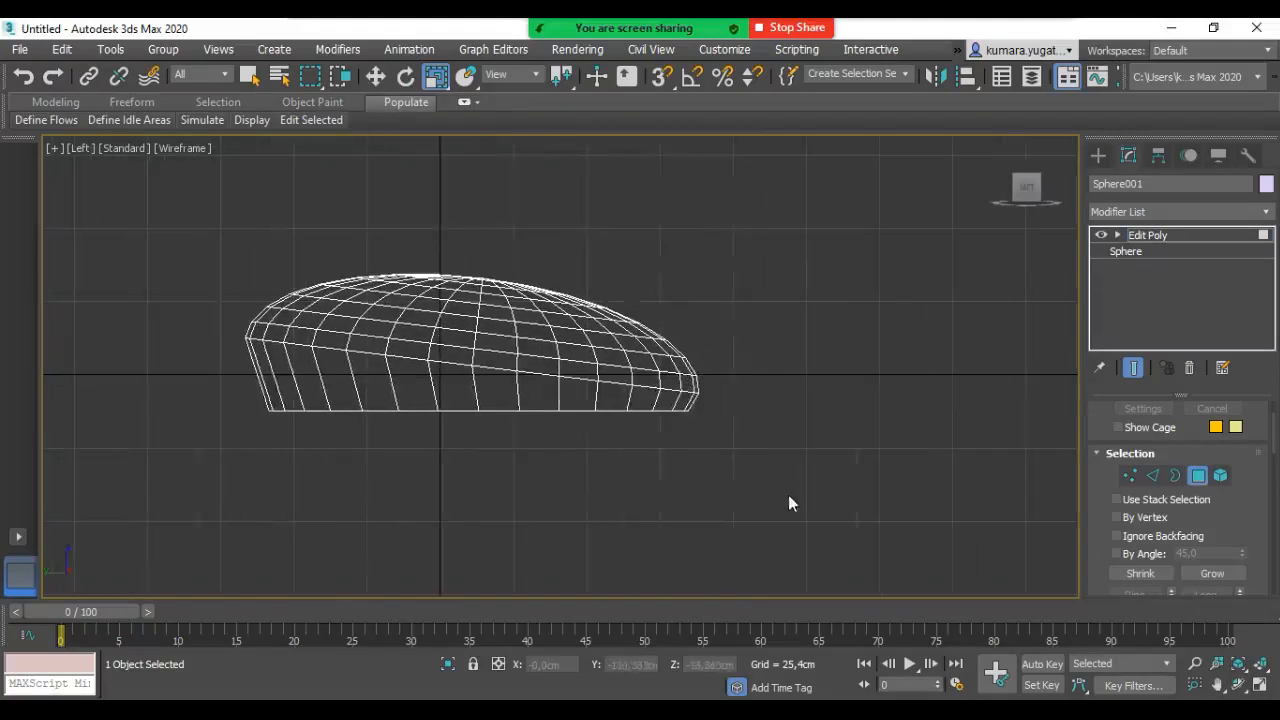
drag(788, 496, 538, 219)
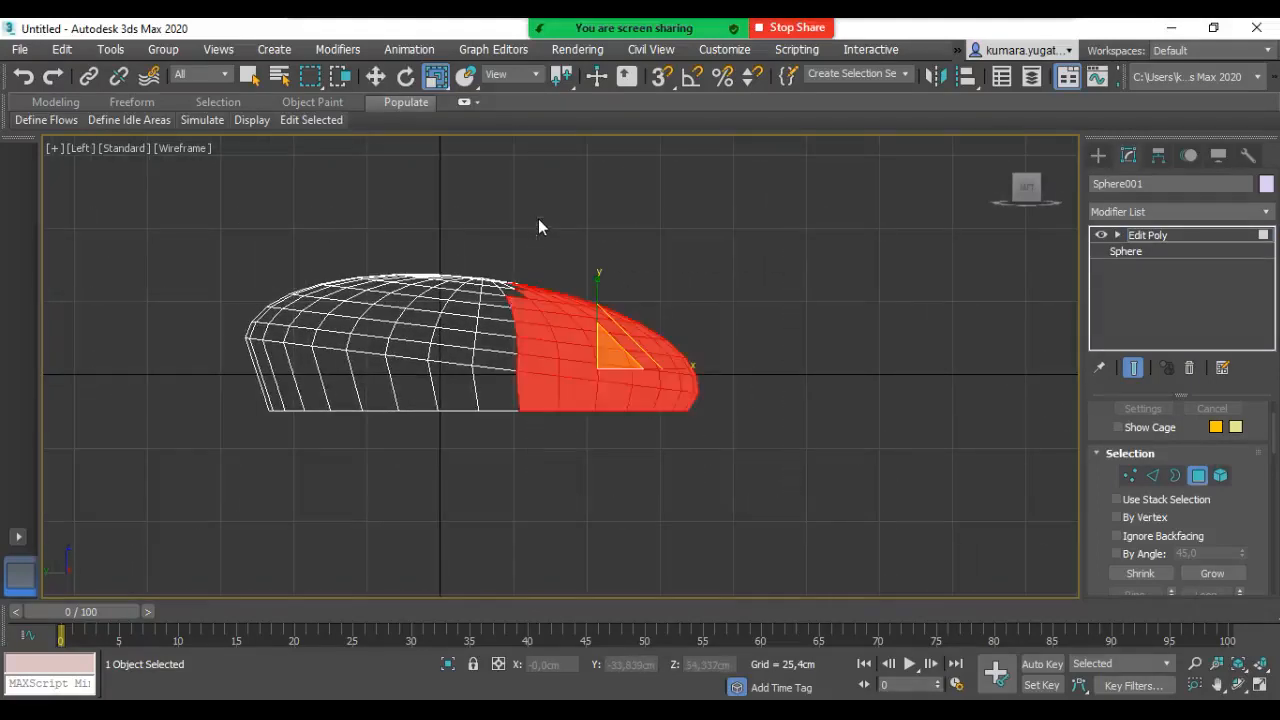
drag(758, 510, 578, 226)
drag(743, 500, 578, 245)
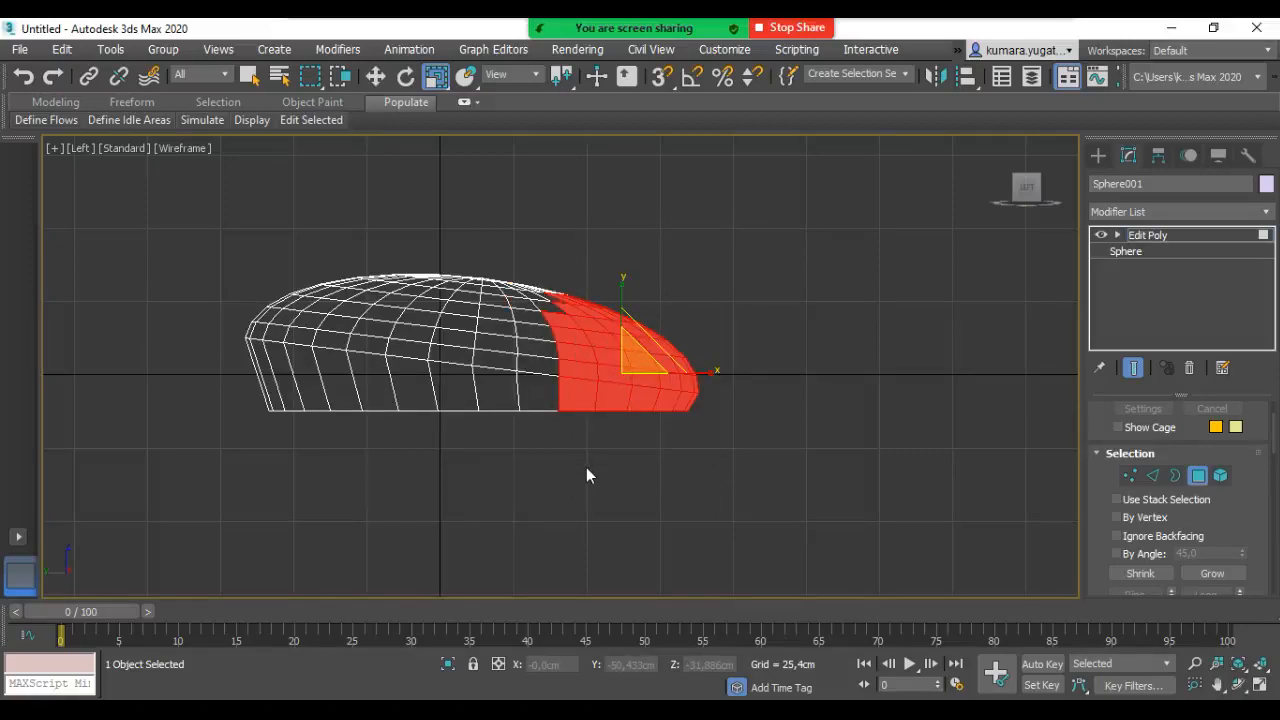
Step: In the Top view, scale the selected end polygons flatter along Y and move them about 10.2 cm toward the dome's centre
key(t)
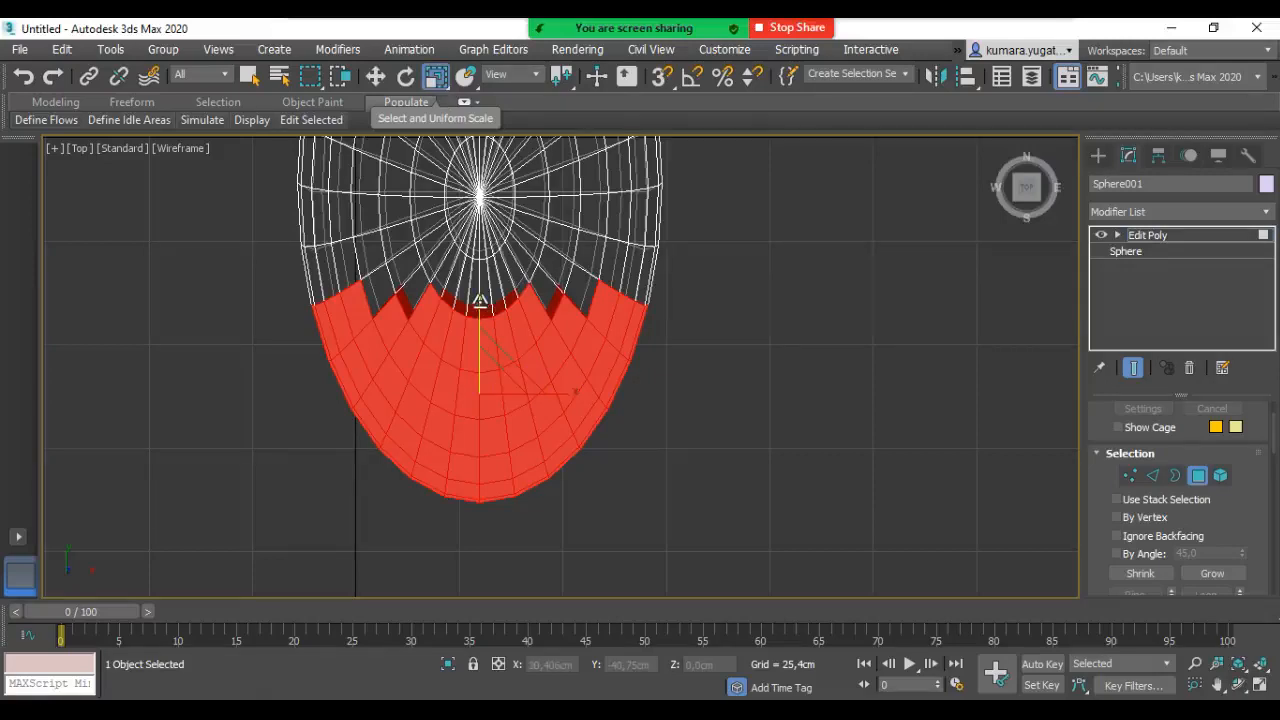
drag(480, 300, 477, 432)
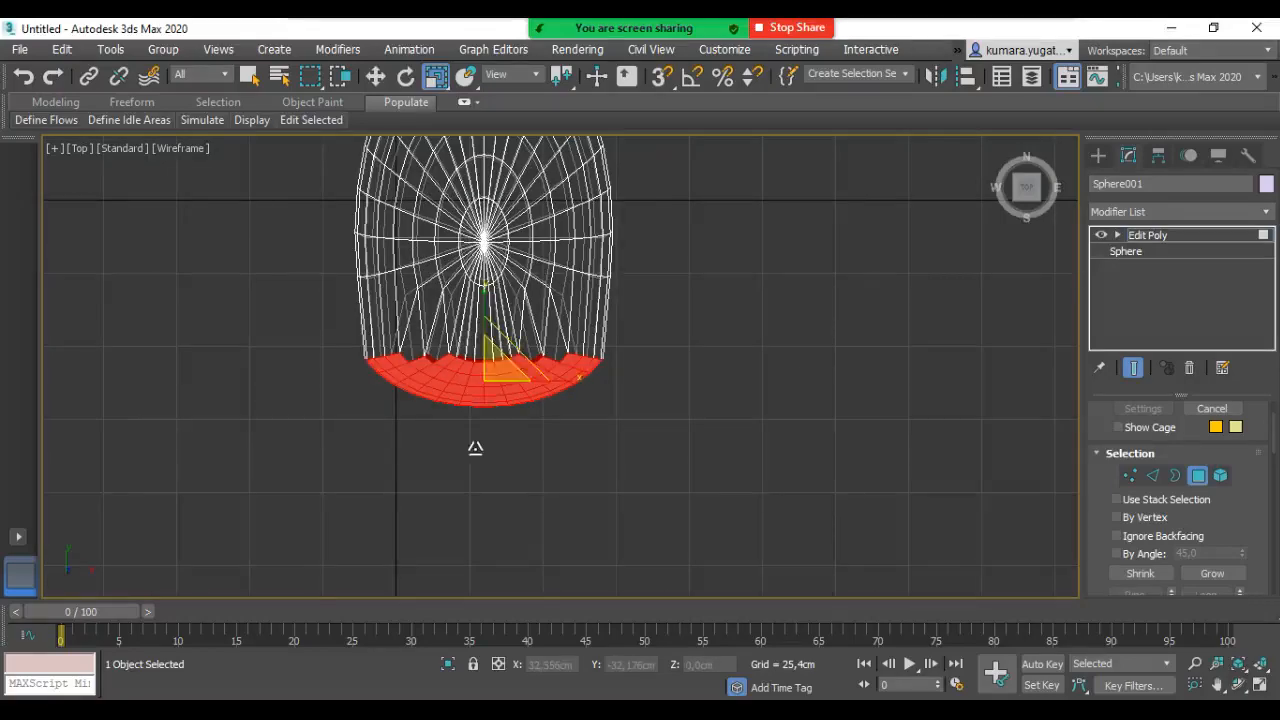
scroll(466, 543, down, 3)
middle_drag(477, 608, 482, 612)
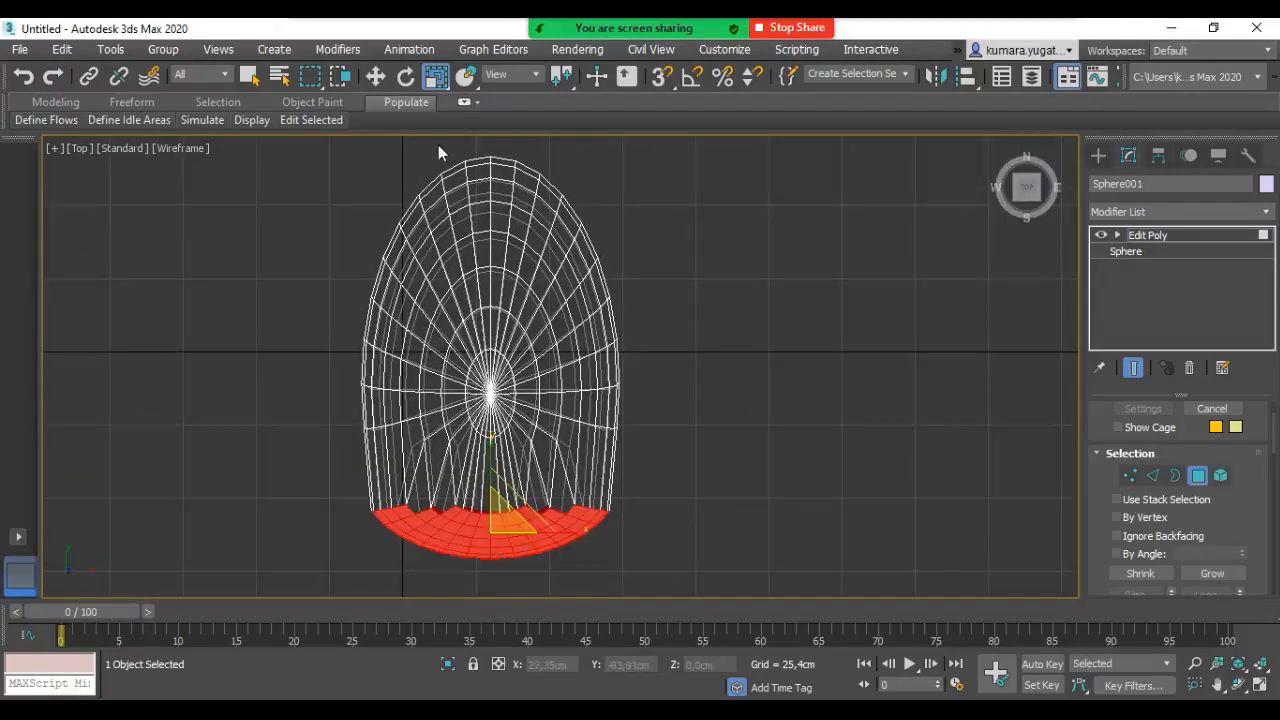
click(376, 76)
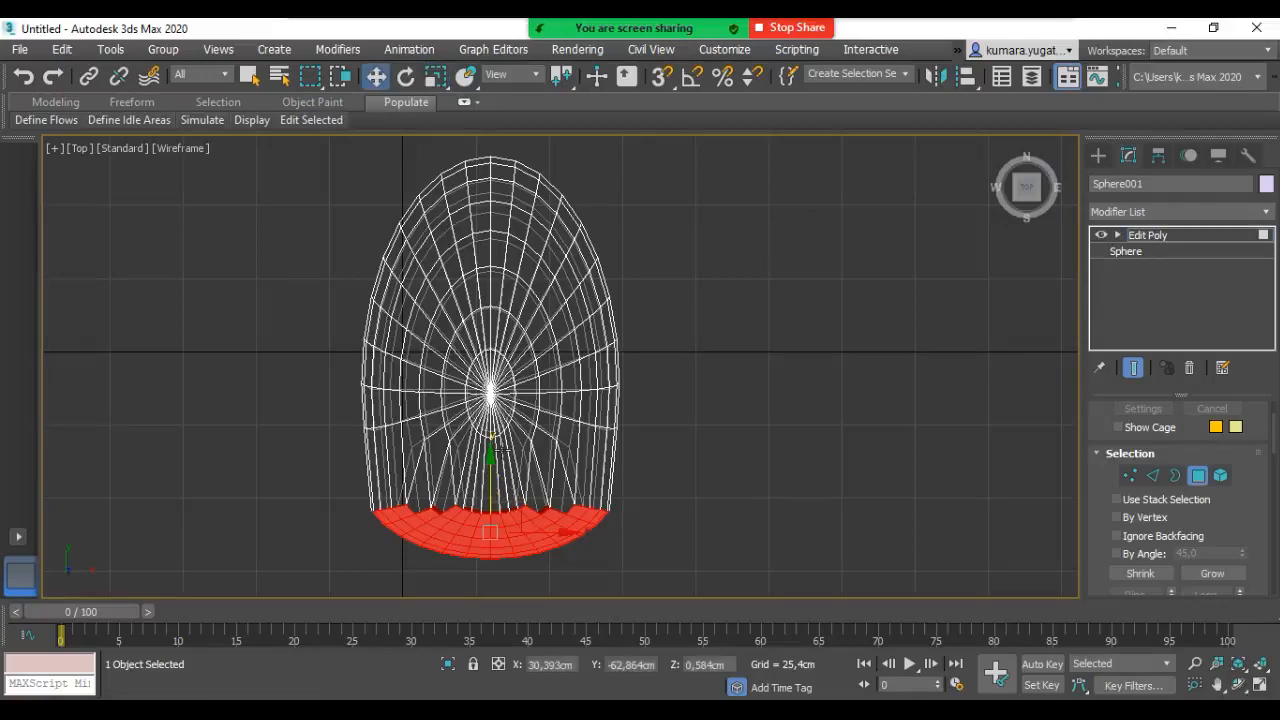
drag(492, 478, 491, 450)
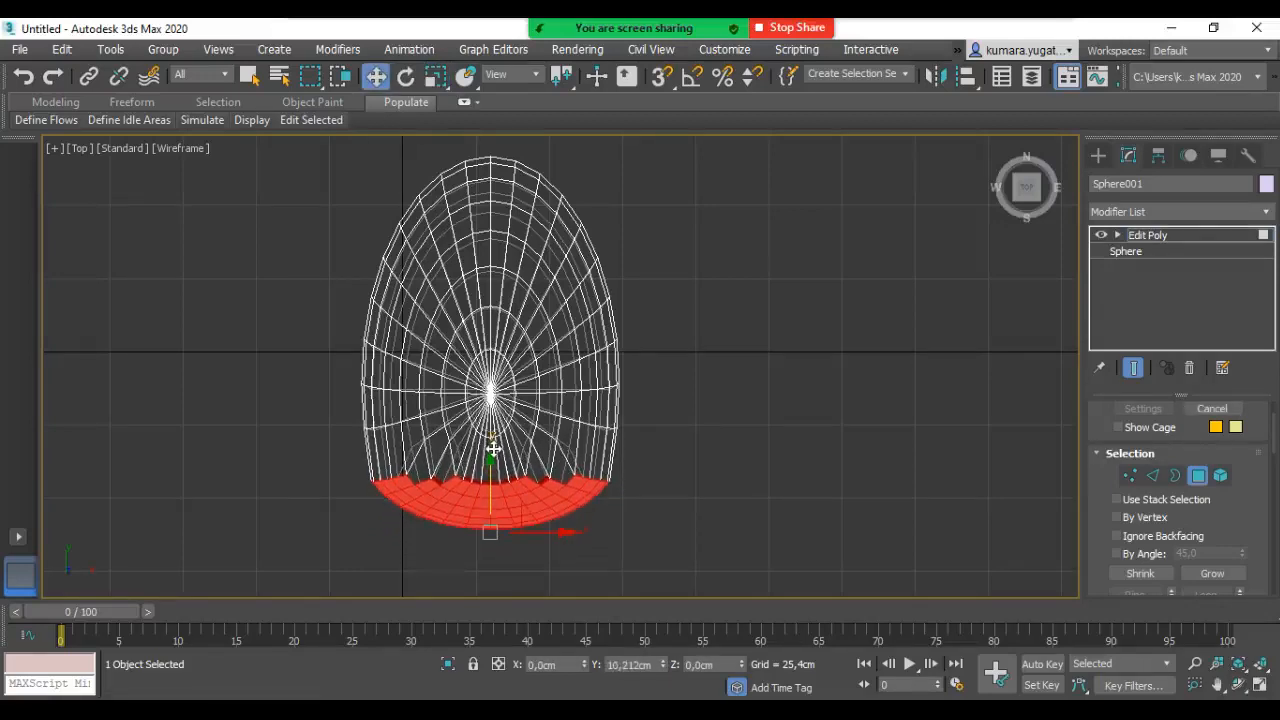
Step: Scale the end polygons slightly narrower along X, and move them outward to a Y position of about -55.5 cm
click(433, 78)
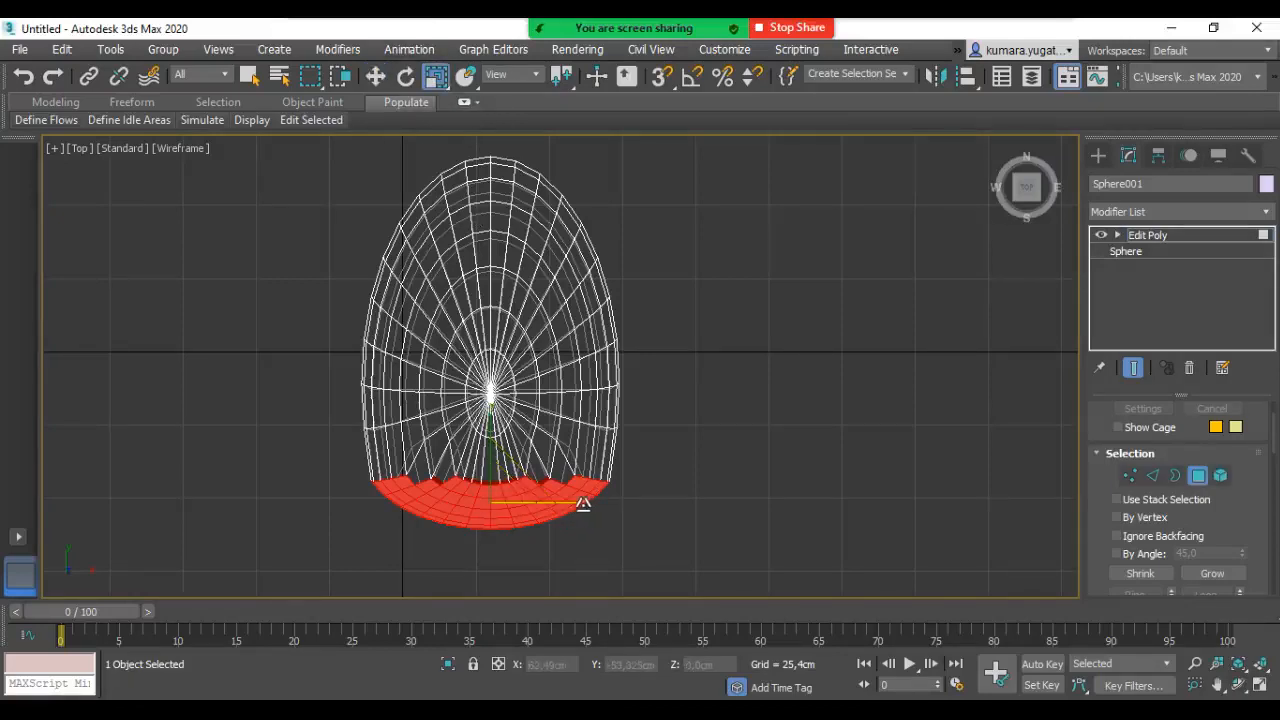
drag(576, 503, 576, 504)
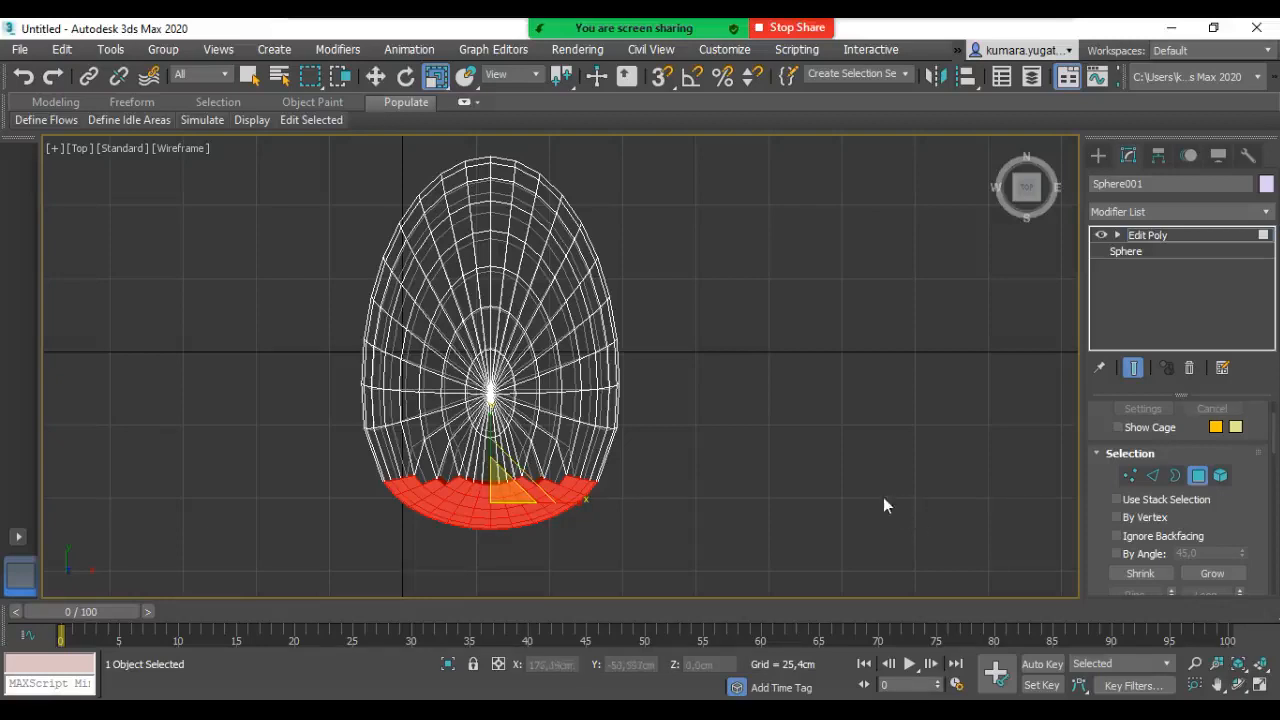
click(375, 76)
drag(489, 440, 489, 449)
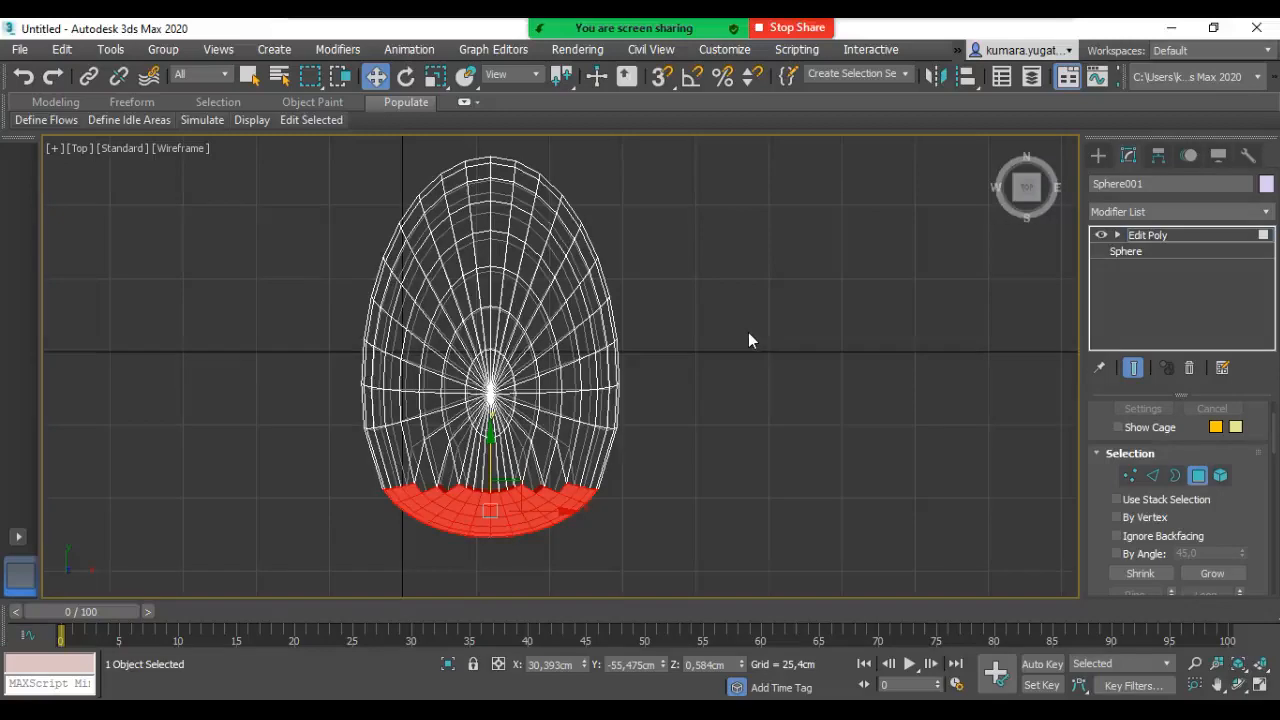
Step: In the Left view, scale the selected end polygons shorter vertically and lower them to a Z position of about -2.6 cm
key(l)
scroll(618, 355, up, 2)
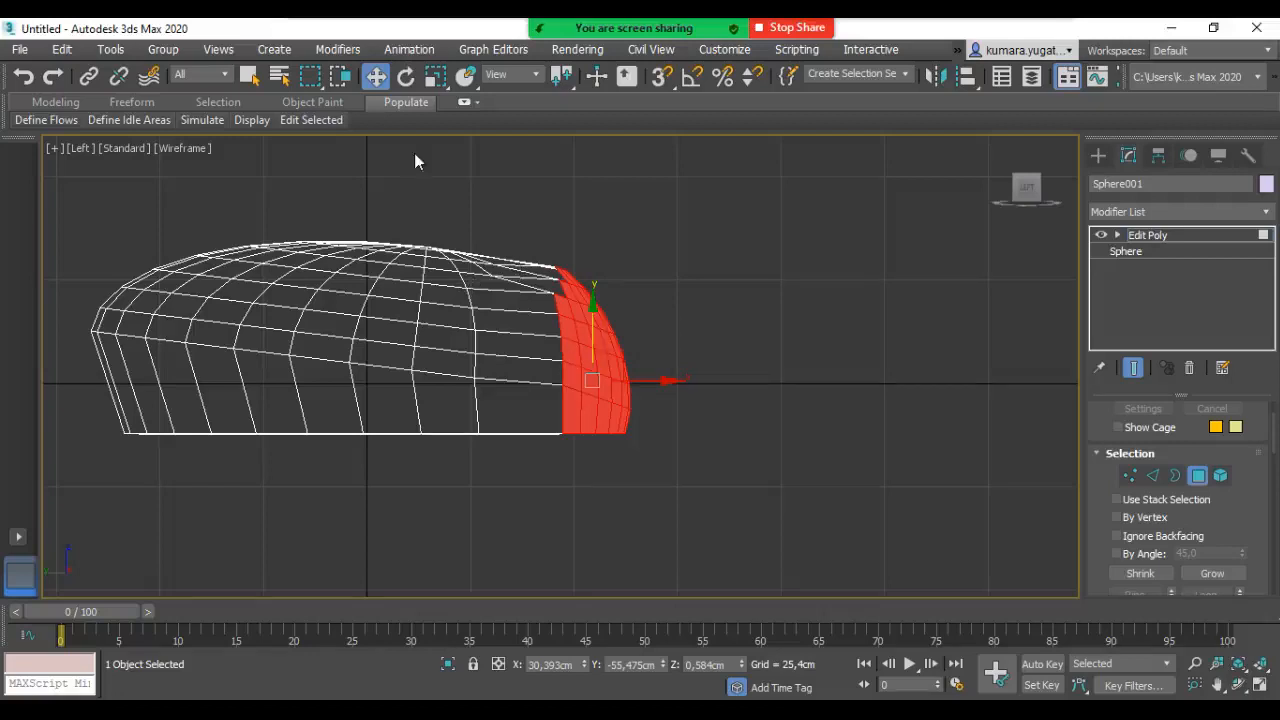
click(435, 76)
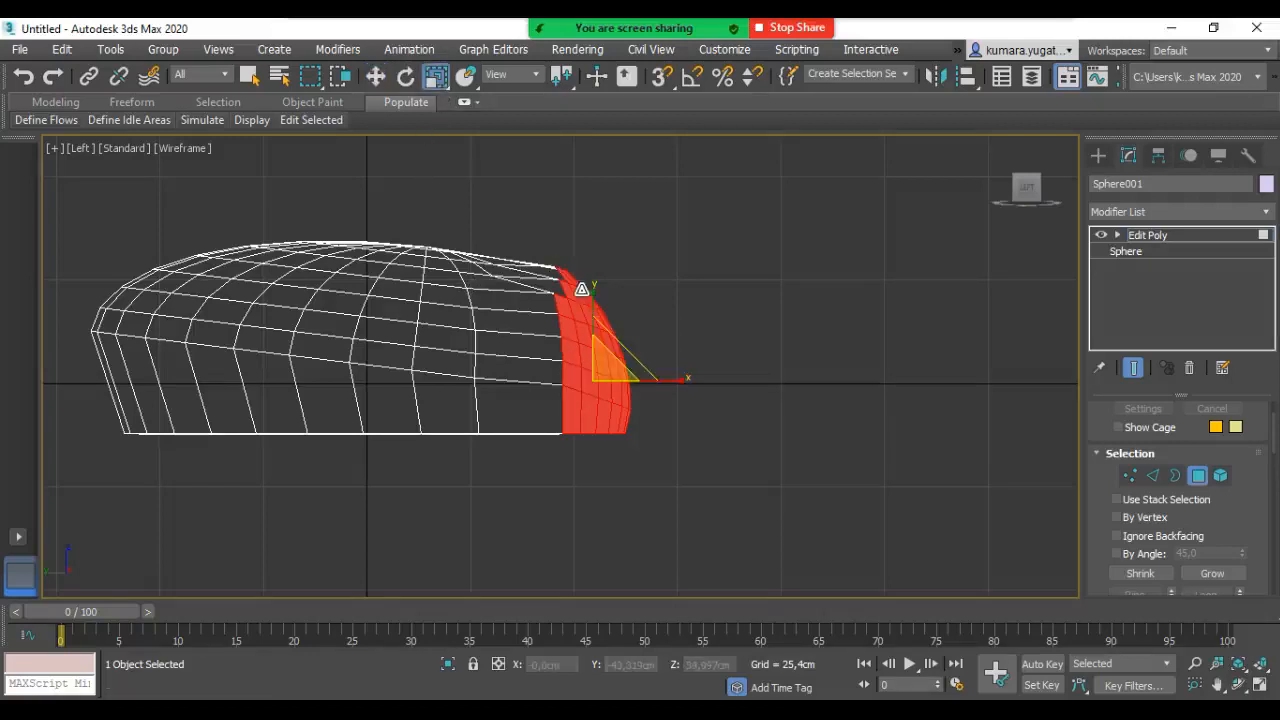
mouse_move(575, 281)
mouse_down()
mouse_move(608, 318)
mouse_move(568, 303)
mouse_up()
key(w)
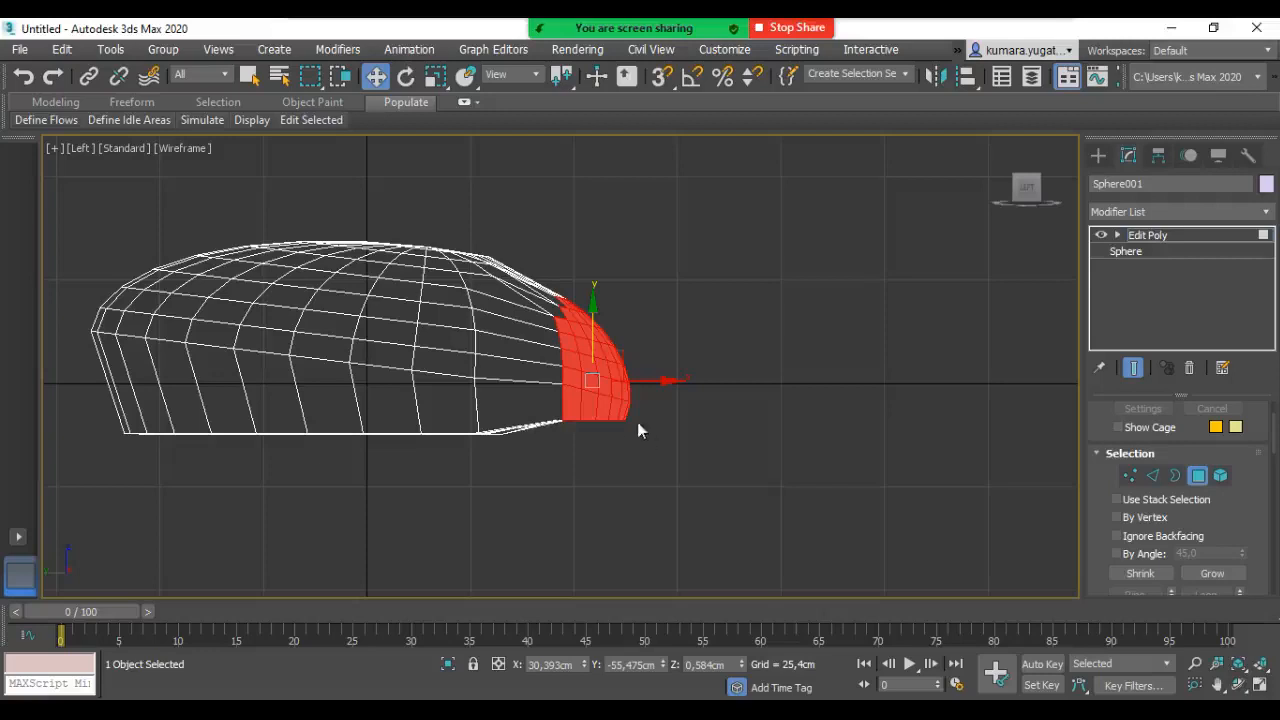
drag(590, 325, 592, 336)
middle_drag(342, 275, 439, 295)
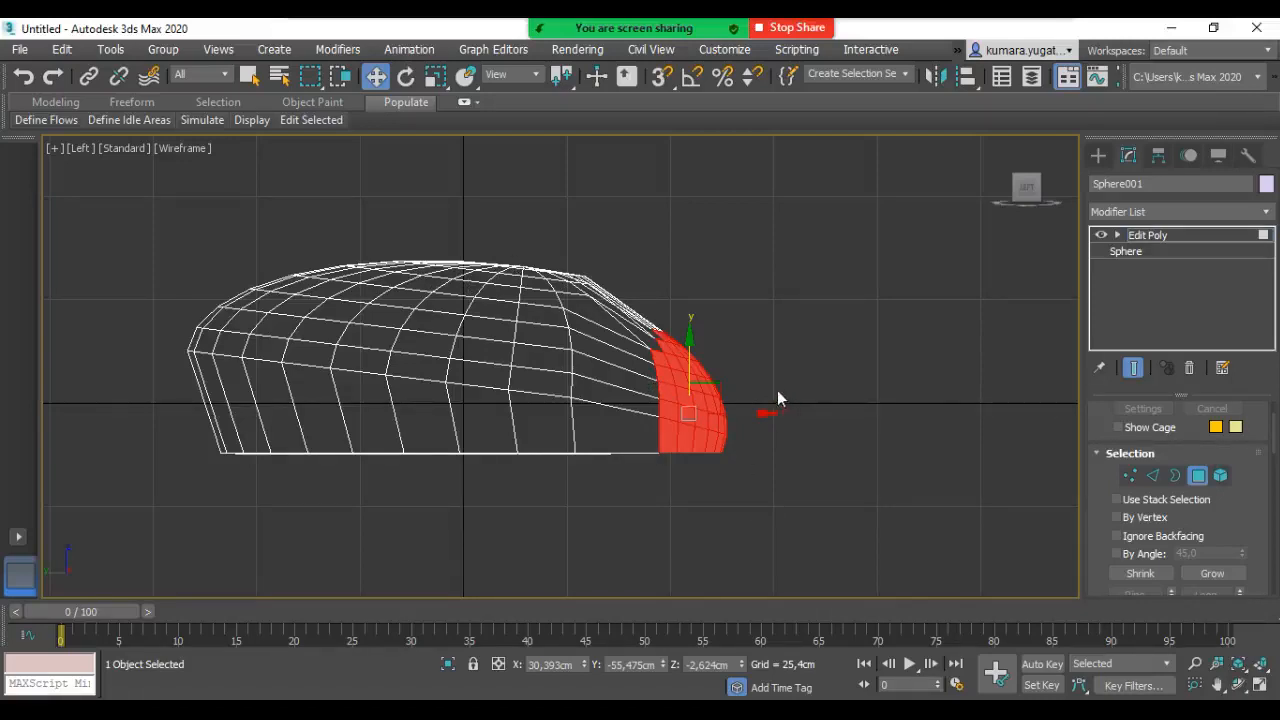
Step: Select all of the dome's polygons in the Left view, scale them flatter vertically, and clear the selection
scroll(605, 280, up, 6)
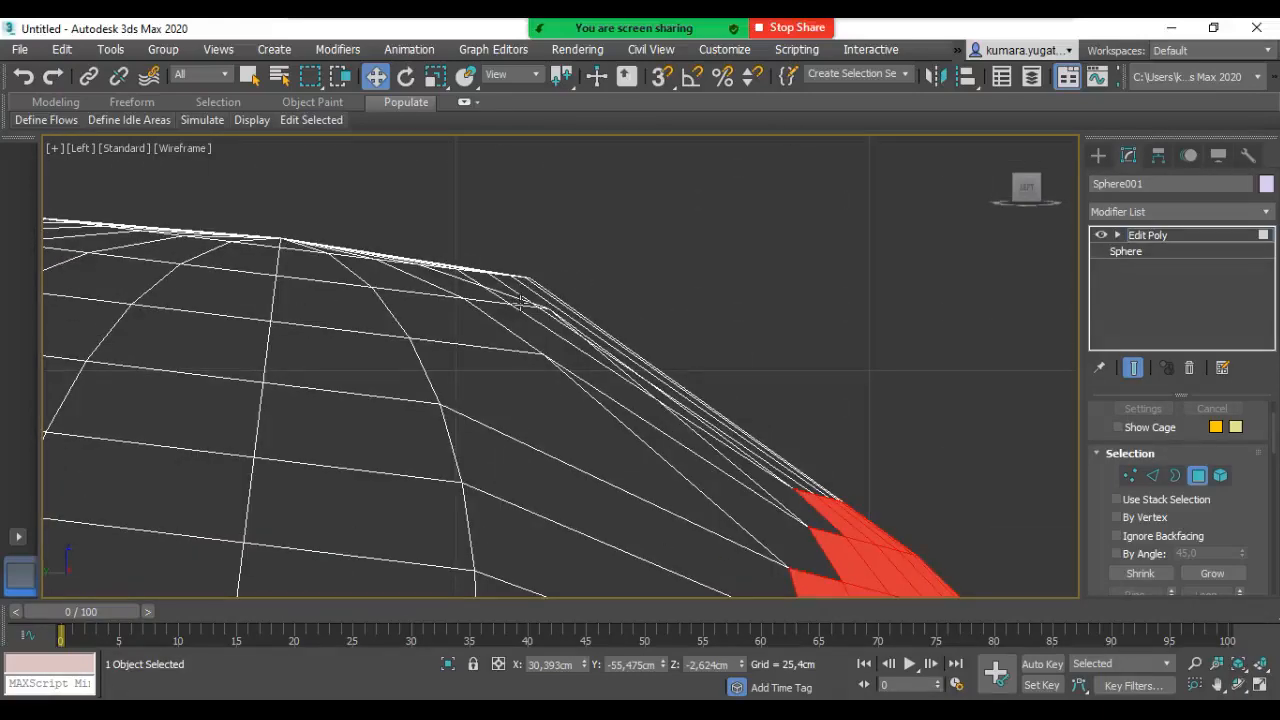
alt+middle_drag(537, 295, 522, 328)
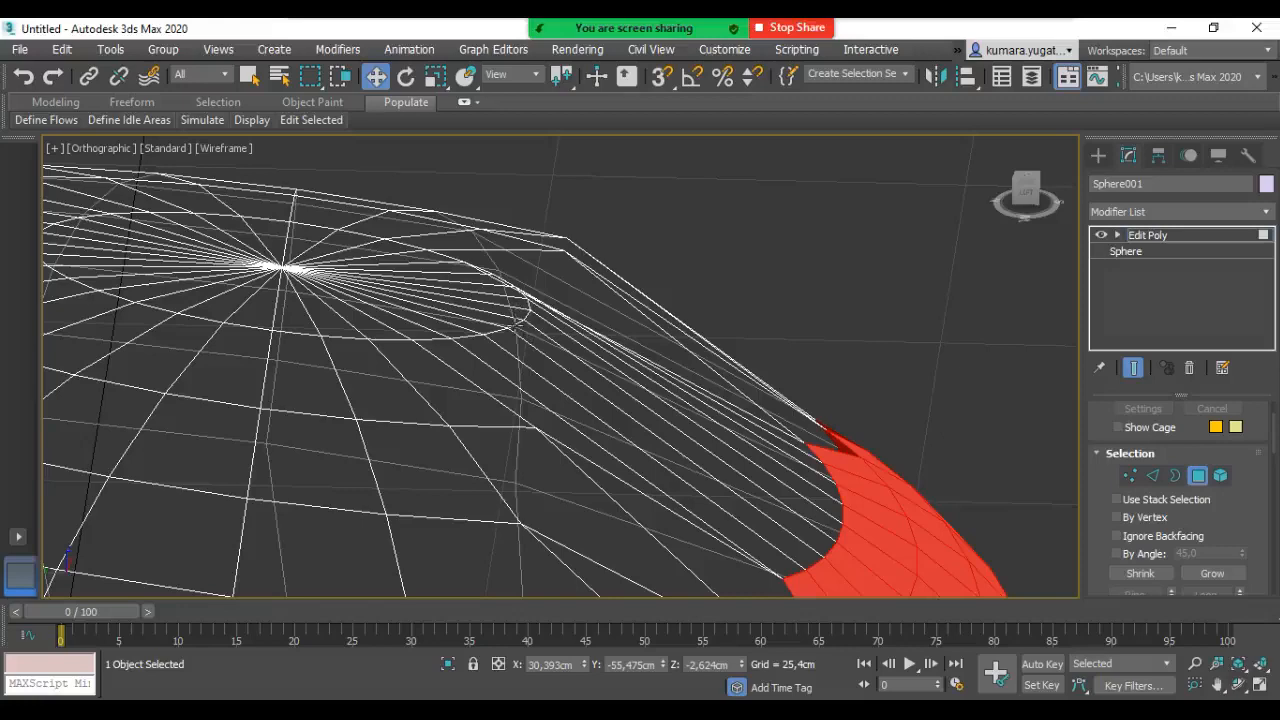
scroll(556, 334, down, 7)
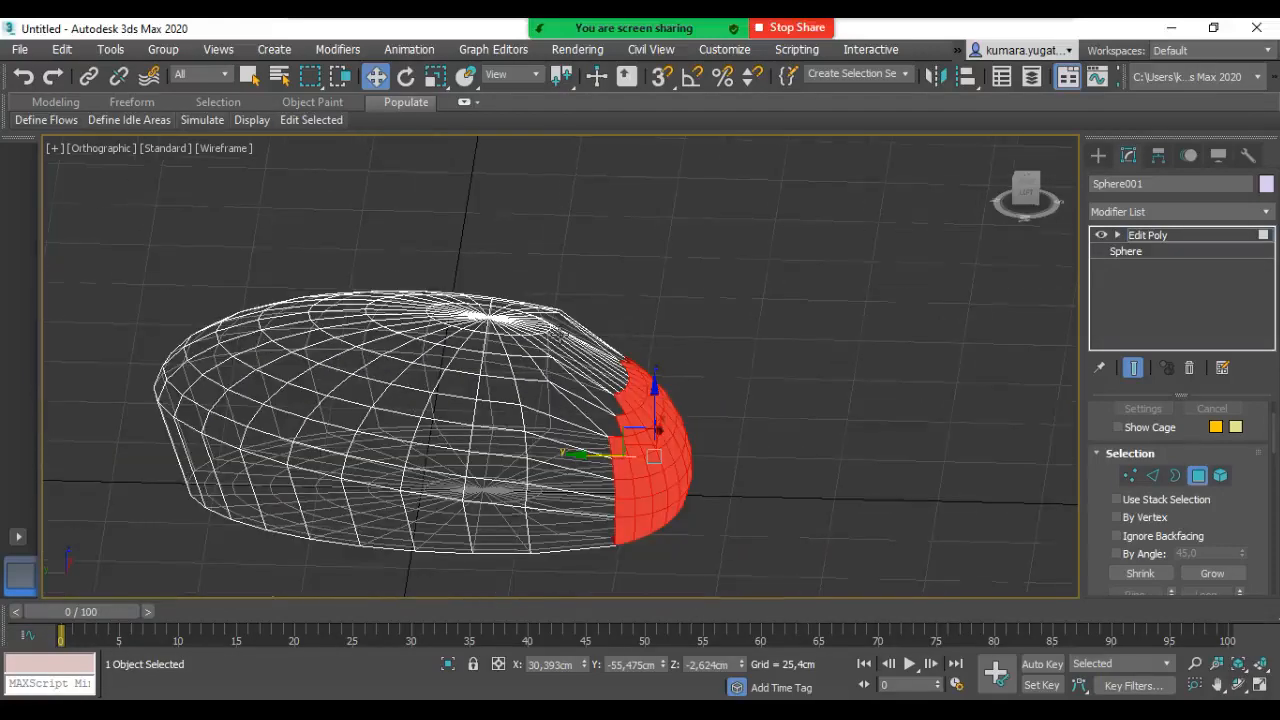
alt+middle_drag(556, 336, 562, 305)
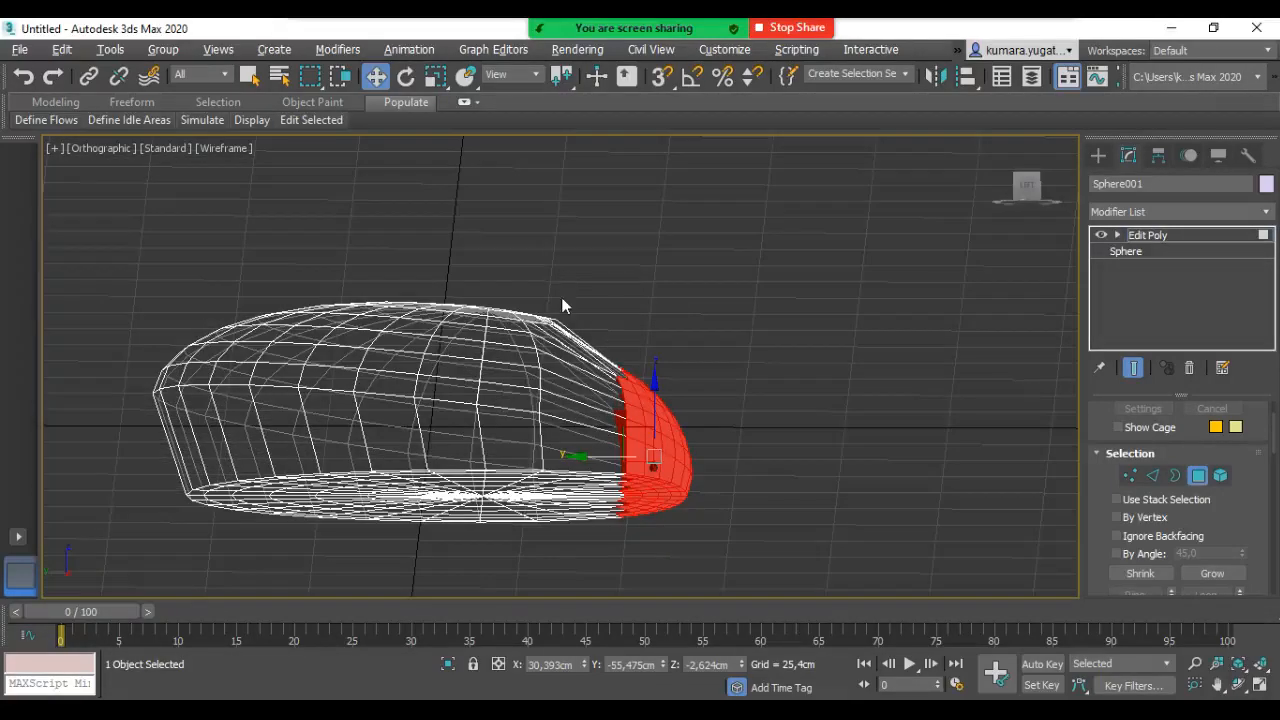
key(l)
scroll(575, 347, up, 5)
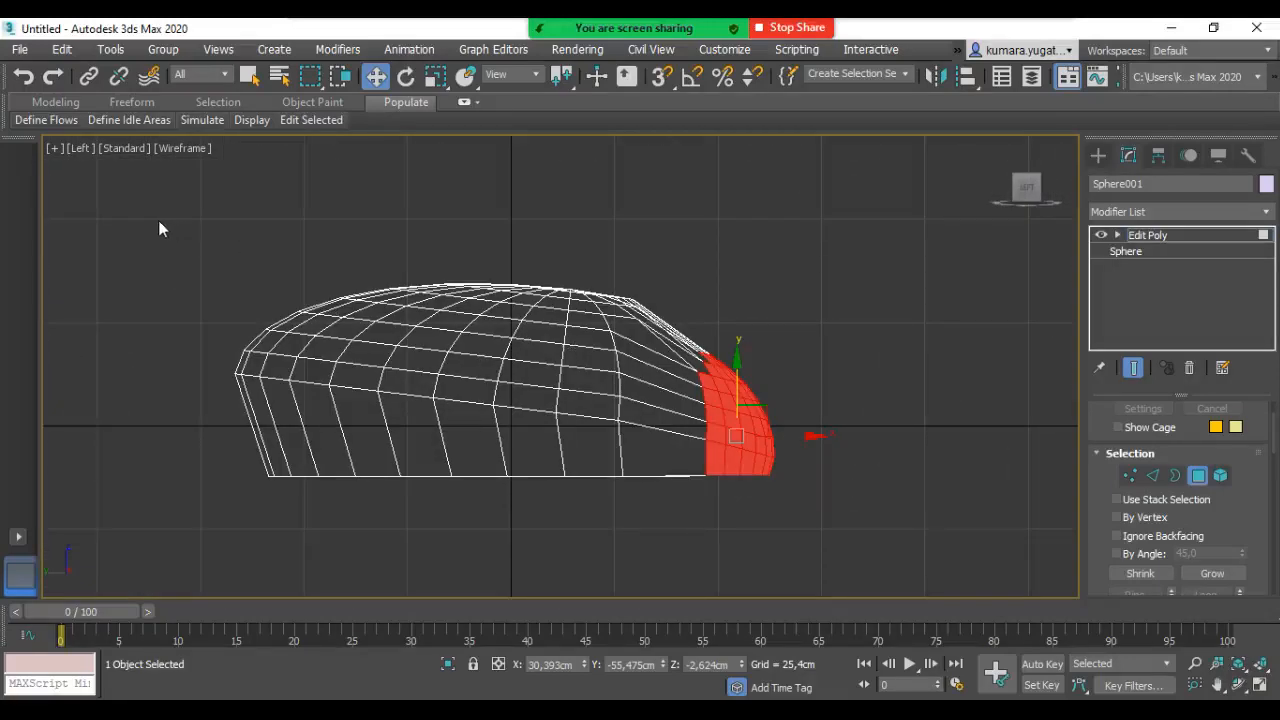
drag(731, 484, 853, 507)
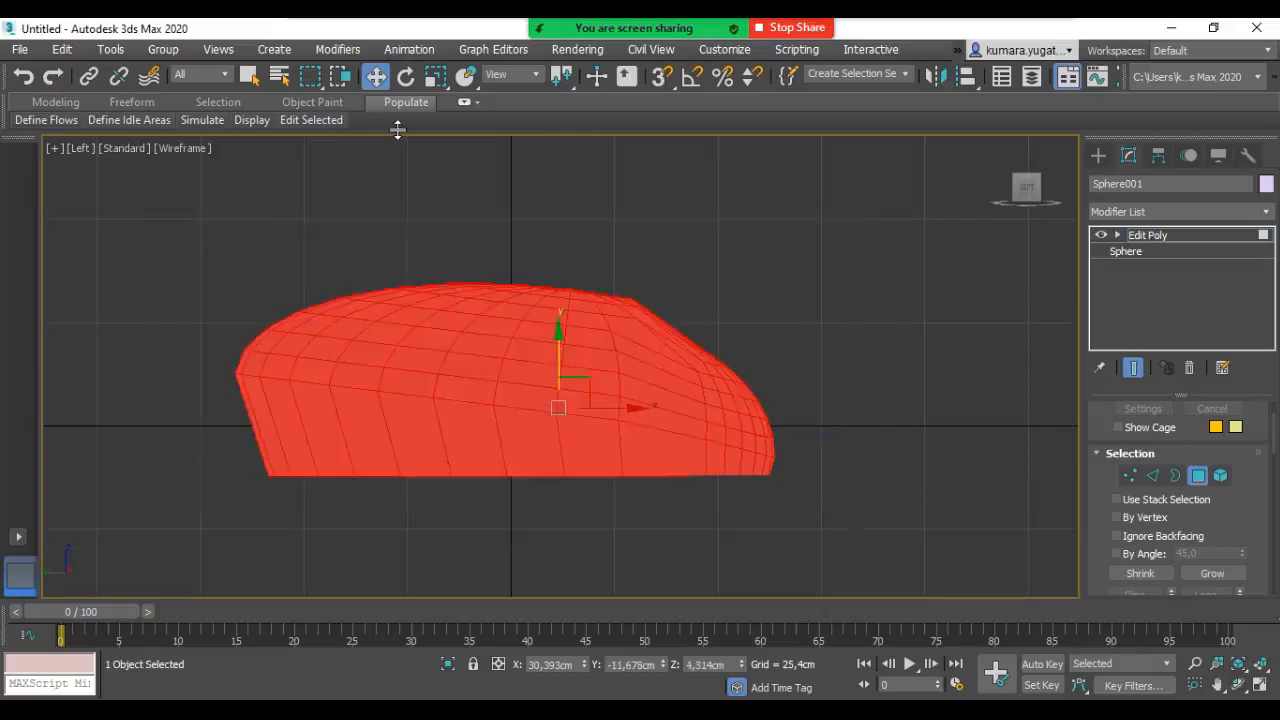
key(r)
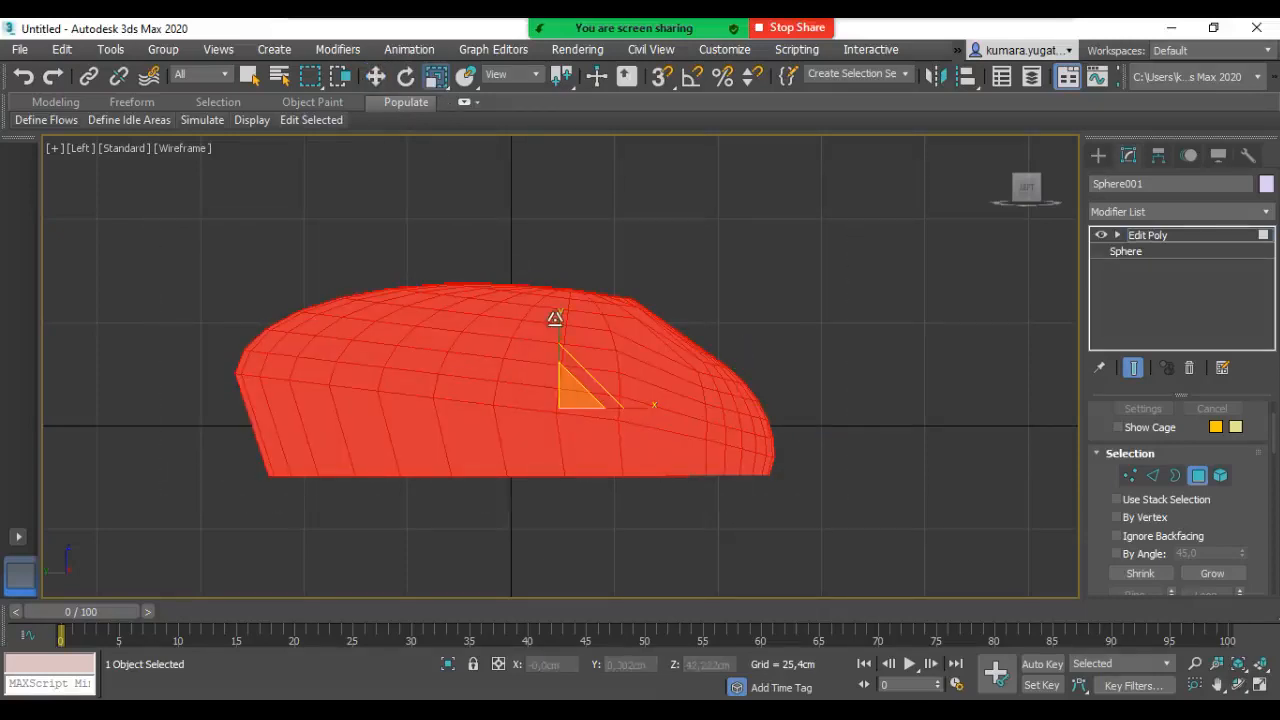
mouse_move(558, 321)
mouse_down()
mouse_move(560, 346)
mouse_move(563, 333)
mouse_up()
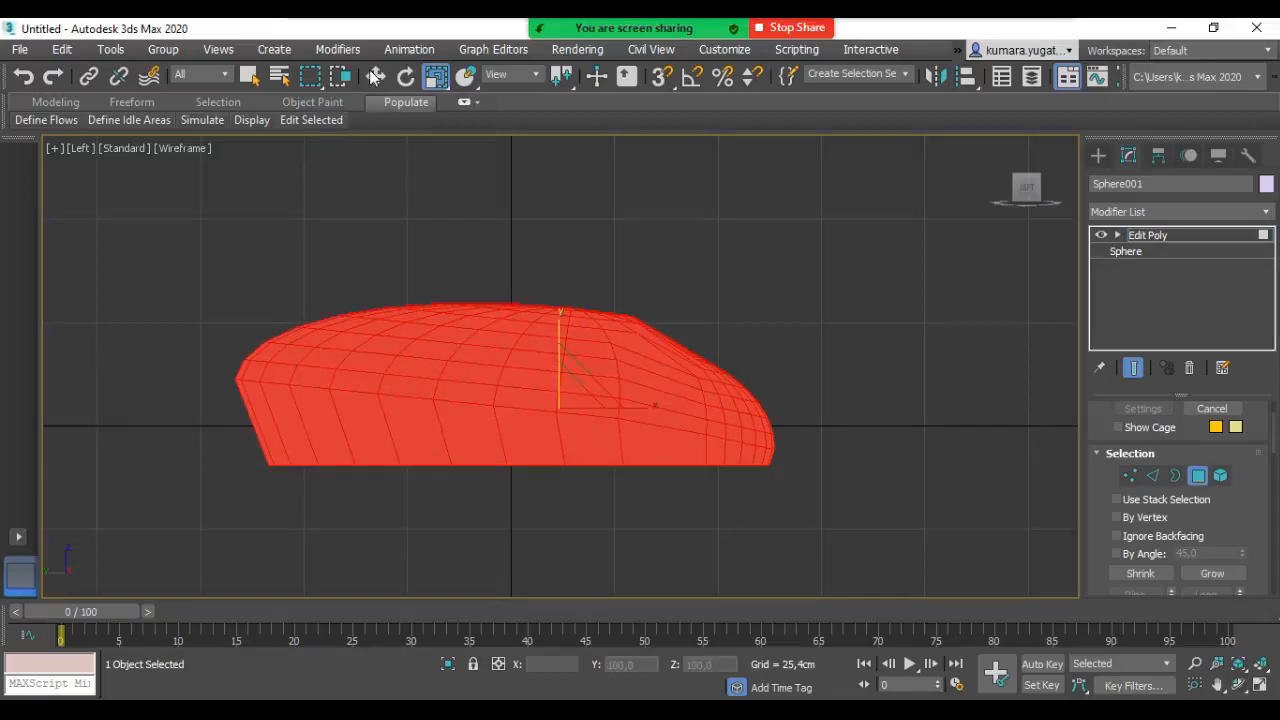
key(w)
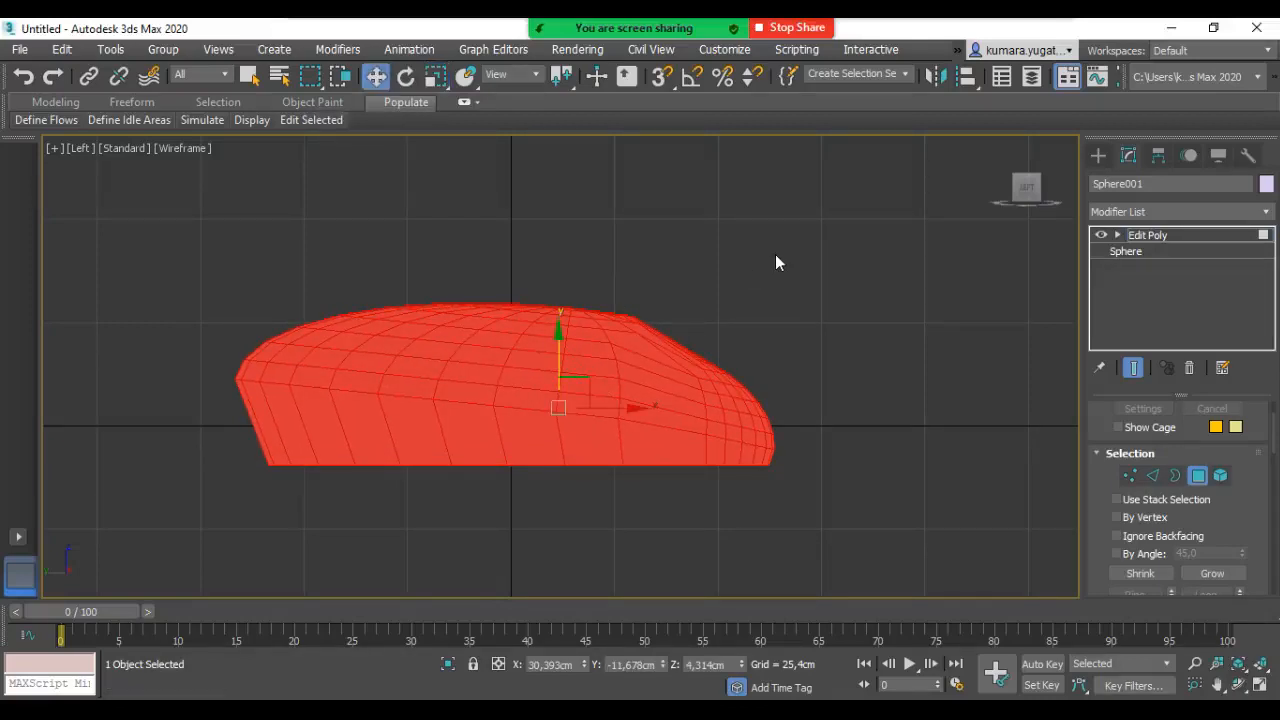
click(765, 263)
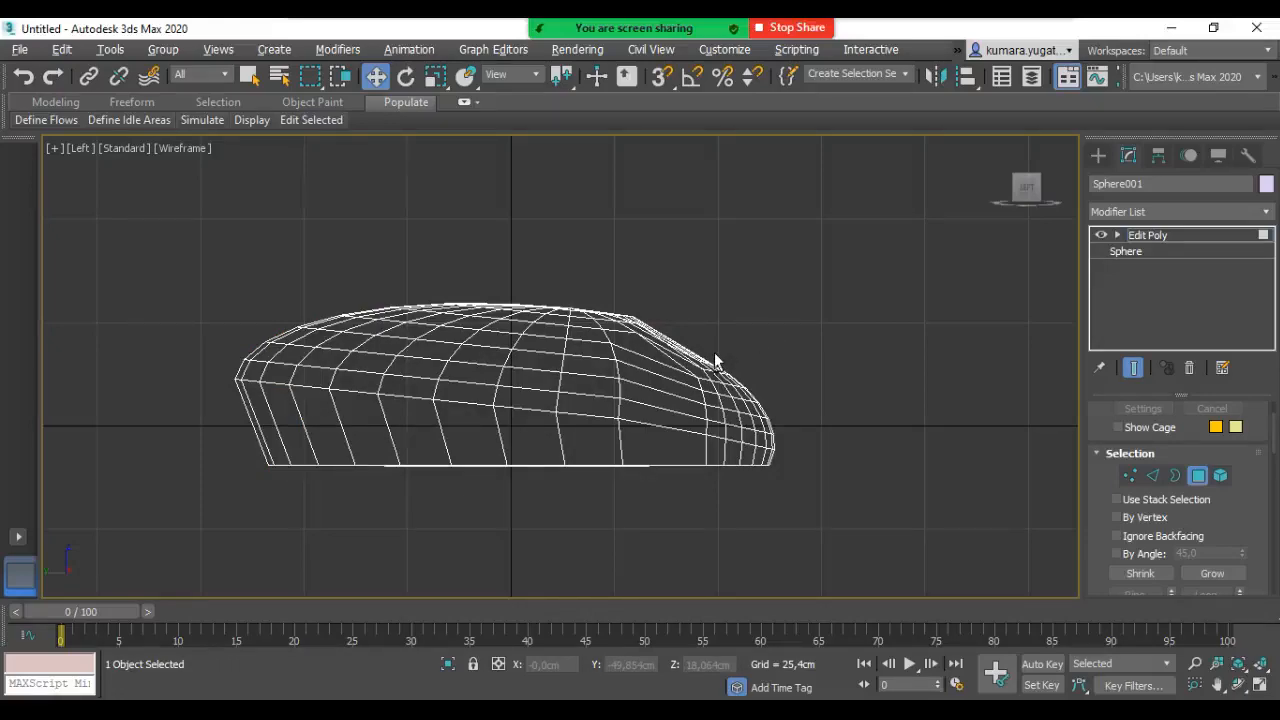
Step: Examine the dome in Perspective, shaded and in wireframe, especially the ridge where the top meets the slope to the low end
alt+middle_drag(749, 349, 697, 374)
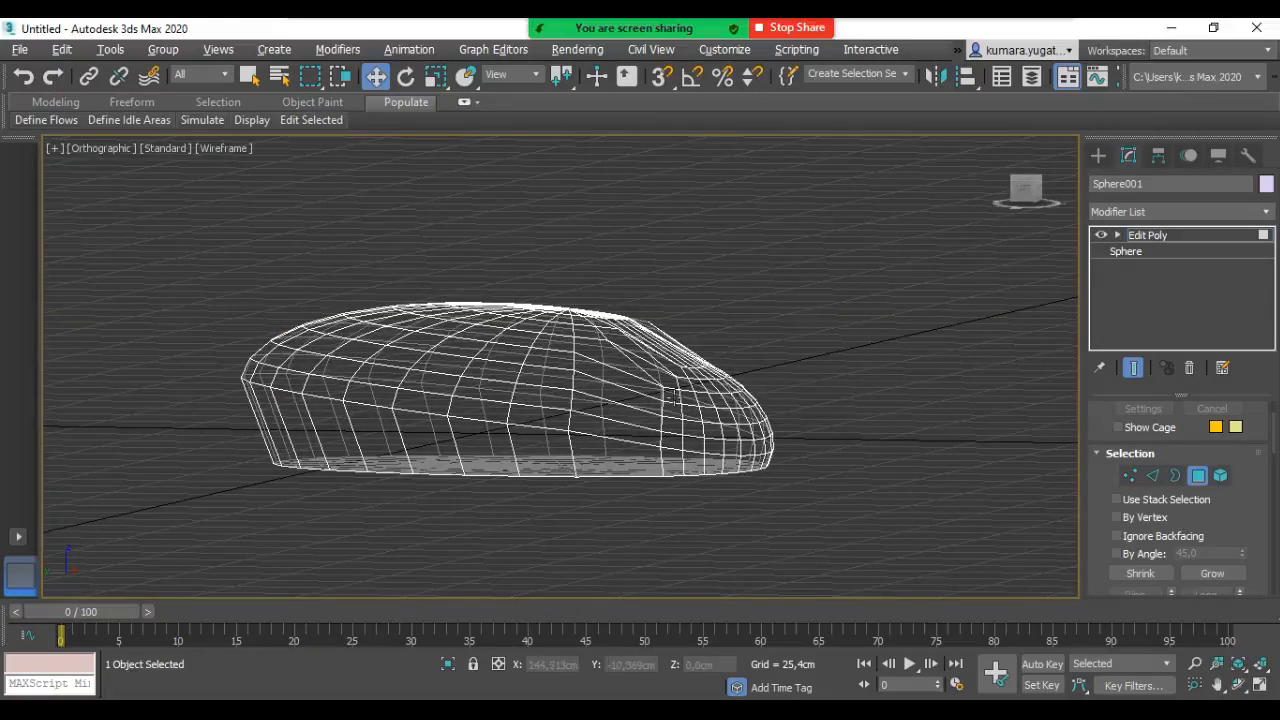
key(p)
scroll(737, 522, up, 4)
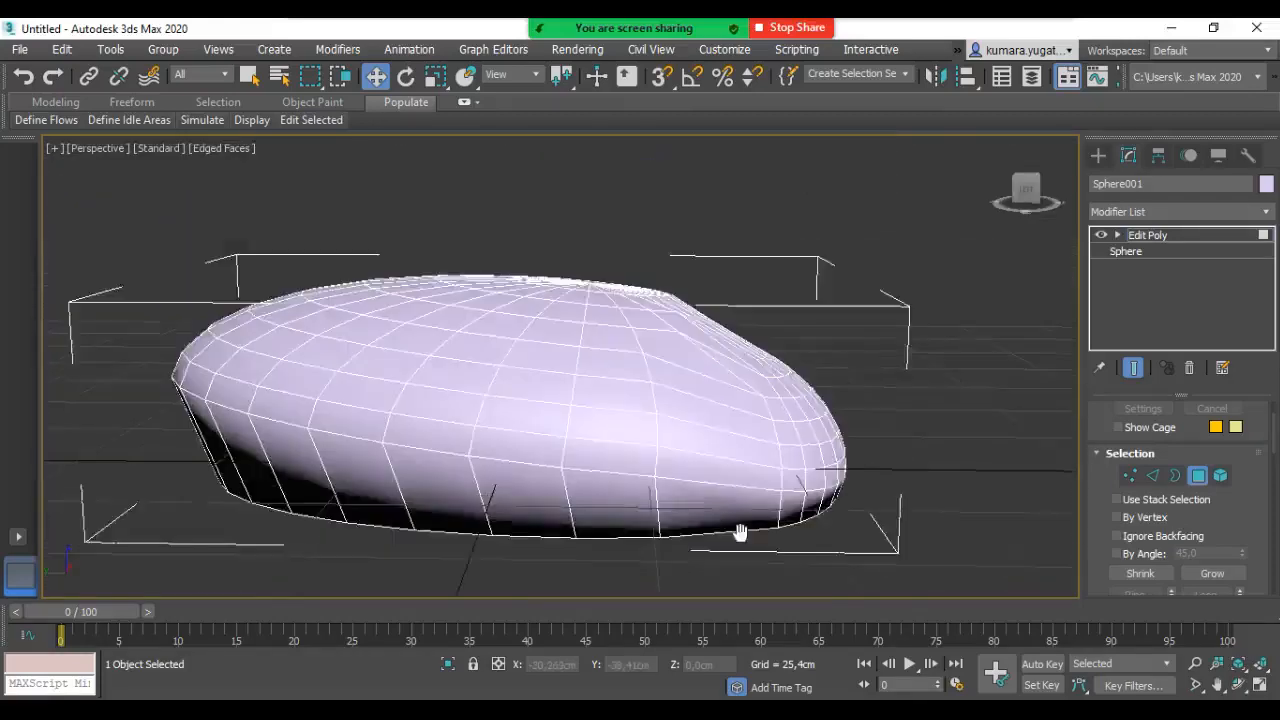
key(F3)
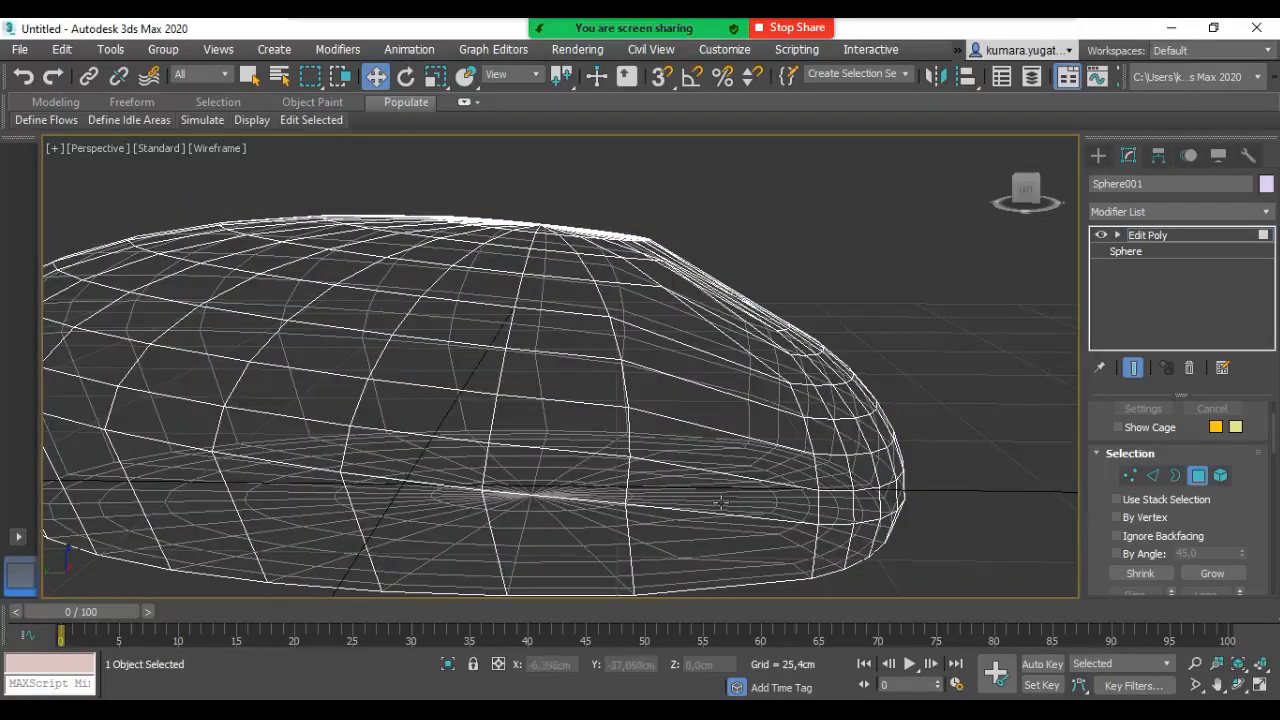
key(F3)
key(F4)
scroll(720, 502, down, 5)
key(F4)
alt+middle_drag(706, 415, 638, 448)
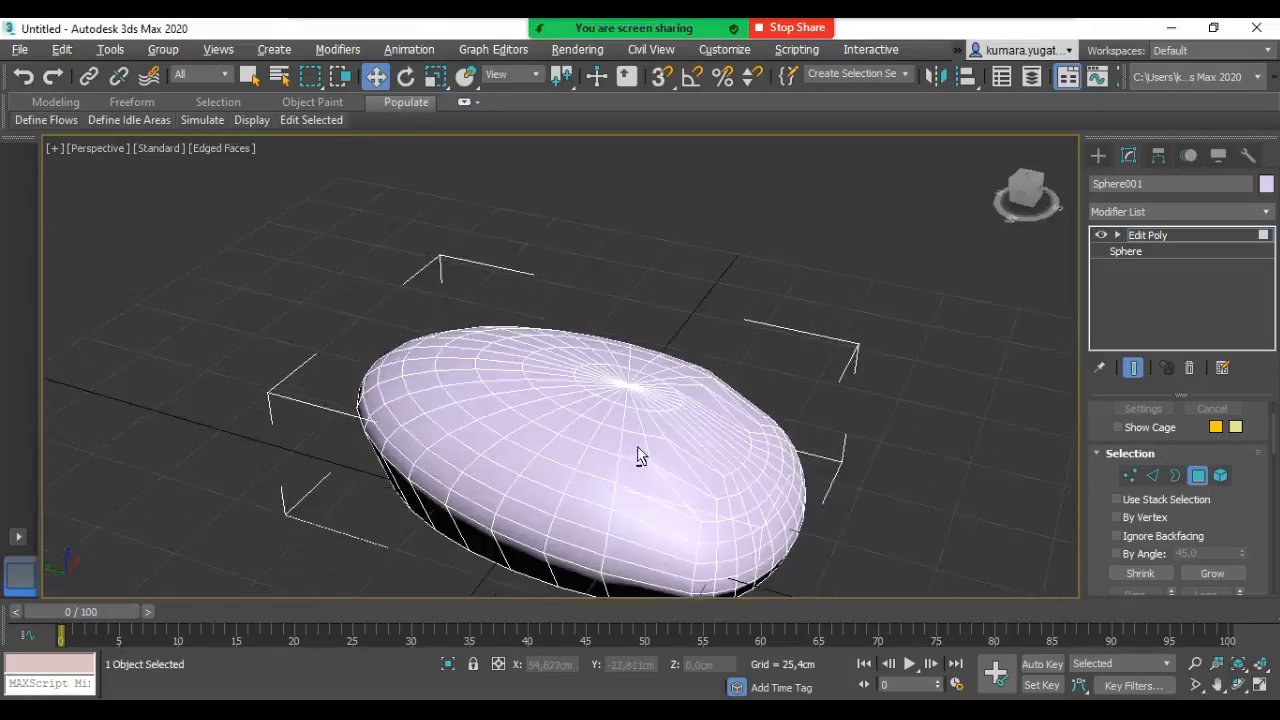
key(F3)
scroll(577, 323, up, 3)
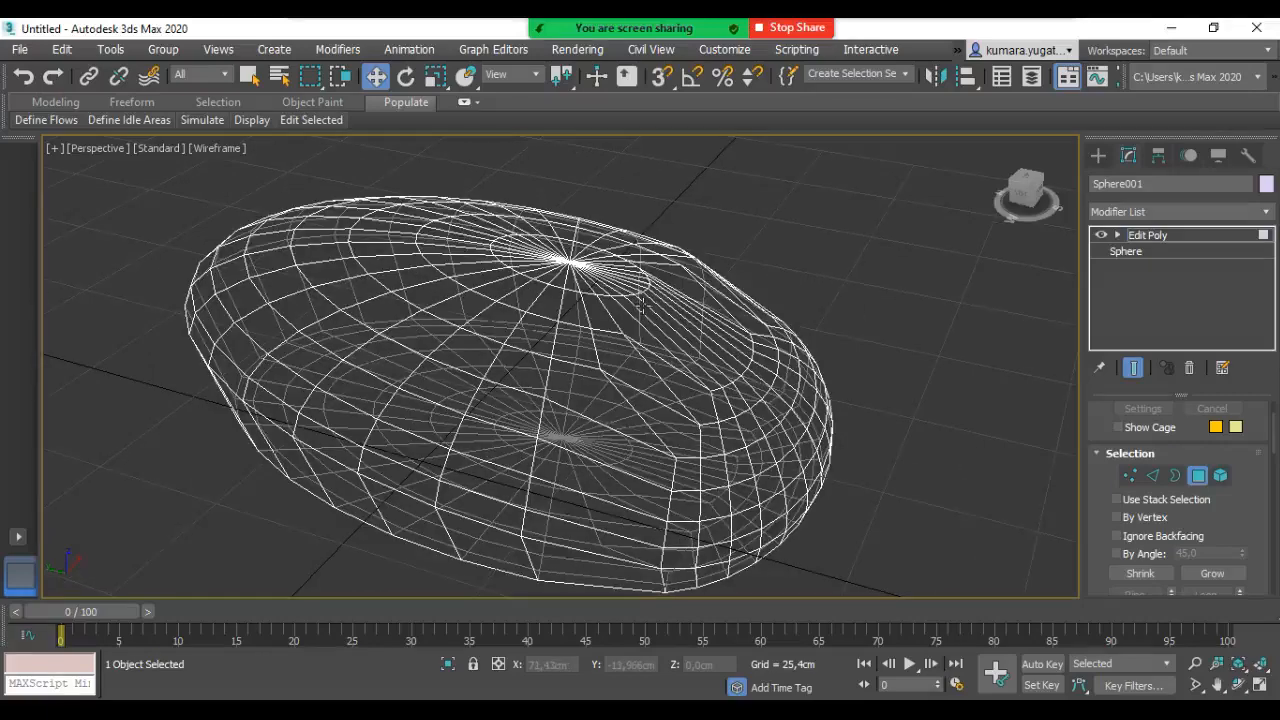
alt+middle_drag(662, 358, 712, 323)
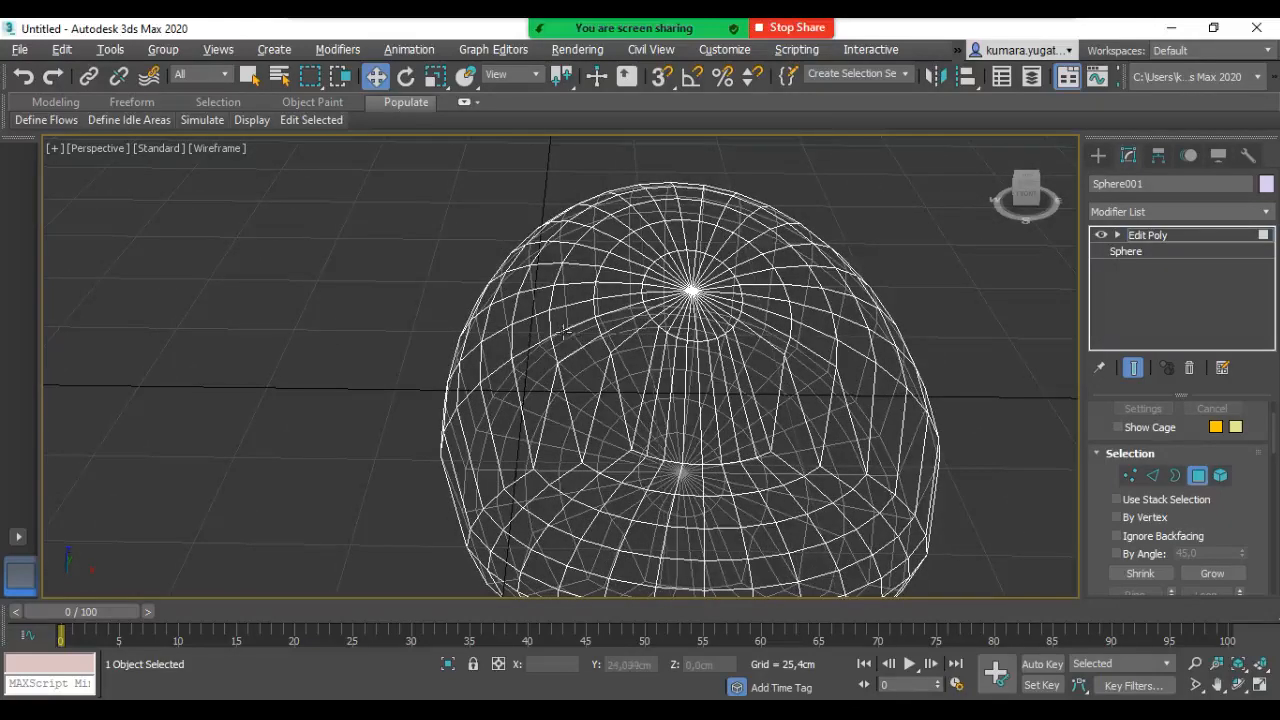
alt+middle_drag(571, 334, 440, 336)
scroll(490, 268, up, 5)
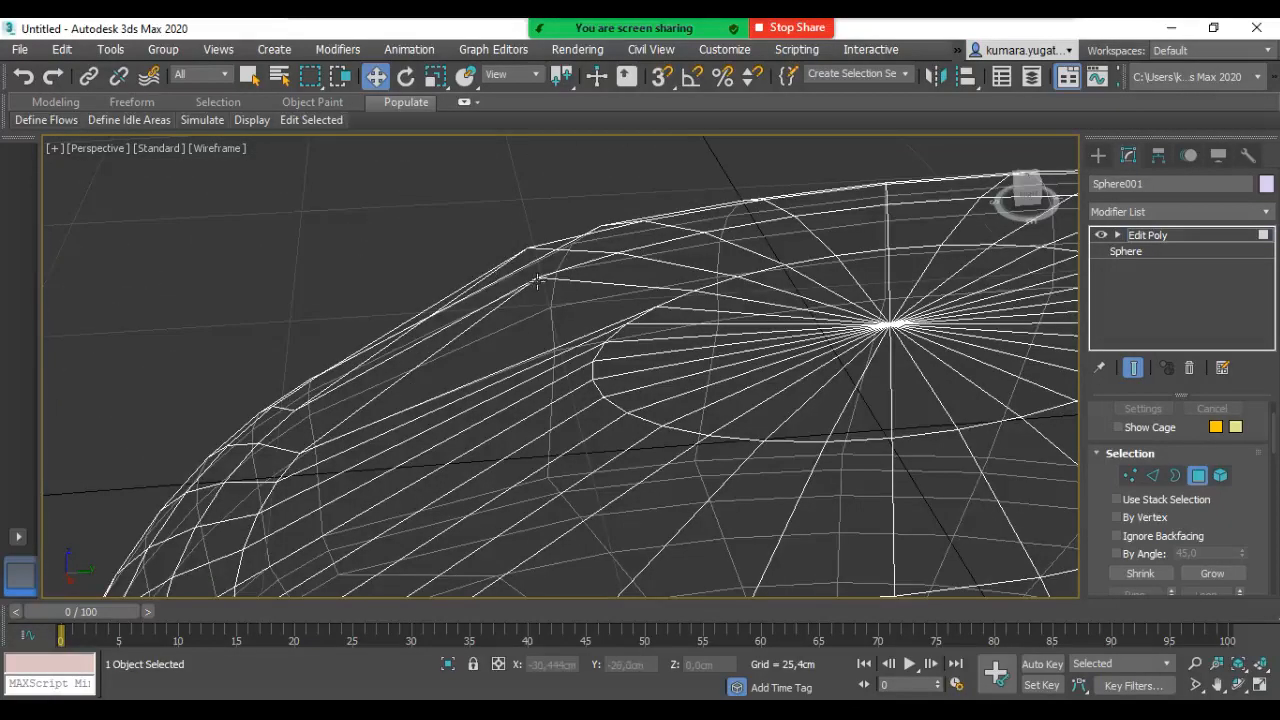
scroll(537, 283, down, 2)
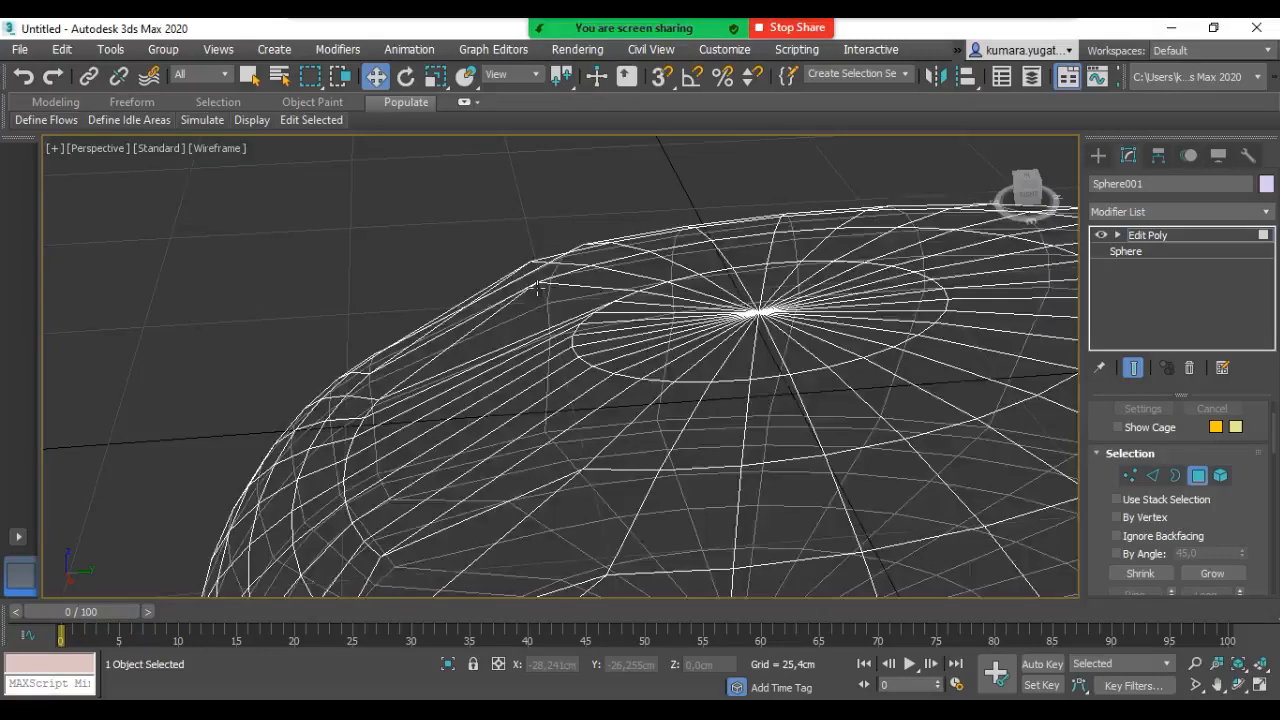
Step: Display the dome shaded with edged faces and change its object color to medium blue
key(F3)
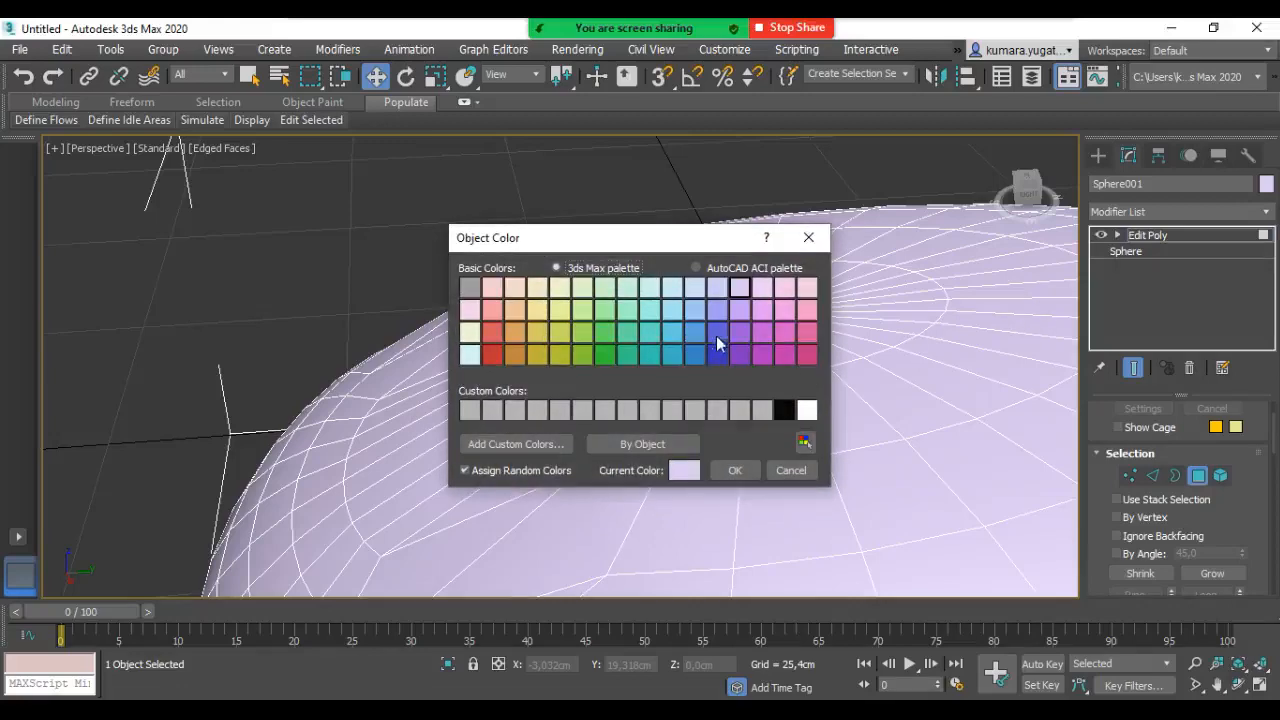
click(716, 332)
click(735, 470)
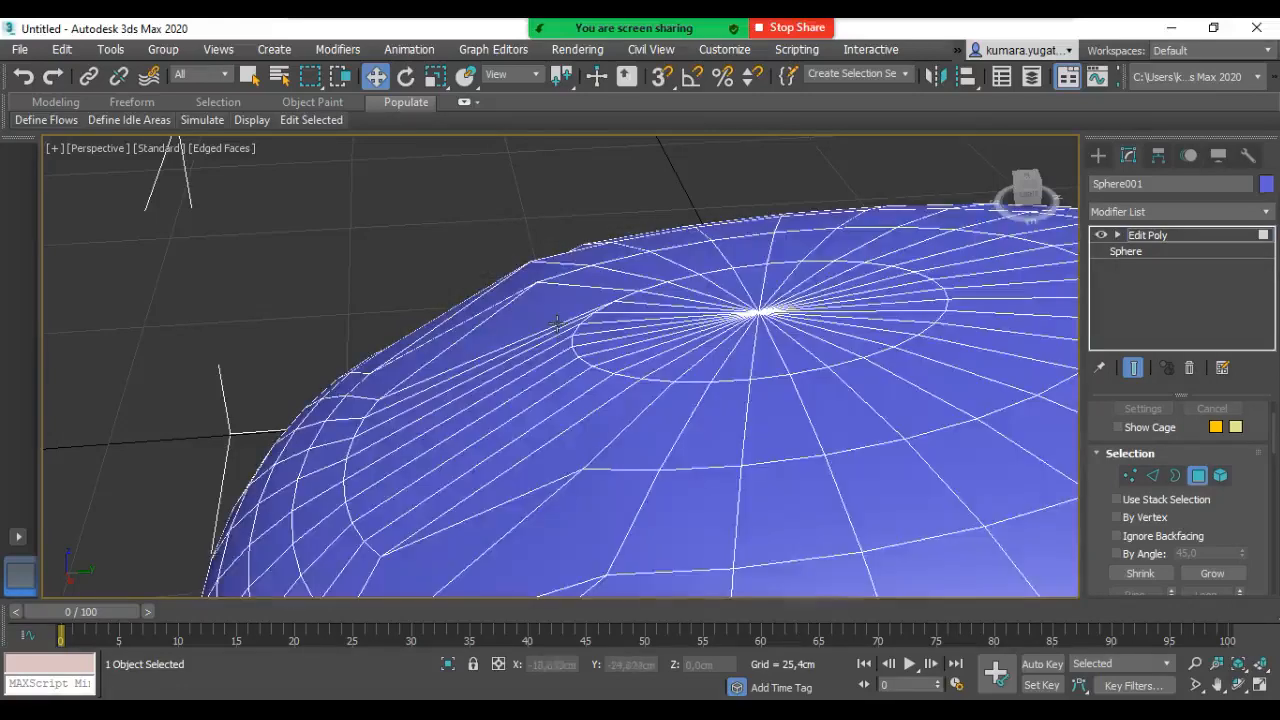
Step: Examine the long triangular faces at the ridge above the low end up close, selecting one to check its outline
middle_drag(584, 309, 569, 210)
scroll(568, 338, up, 3)
scroll(569, 249, down, 1)
scroll(771, 343, down, 1)
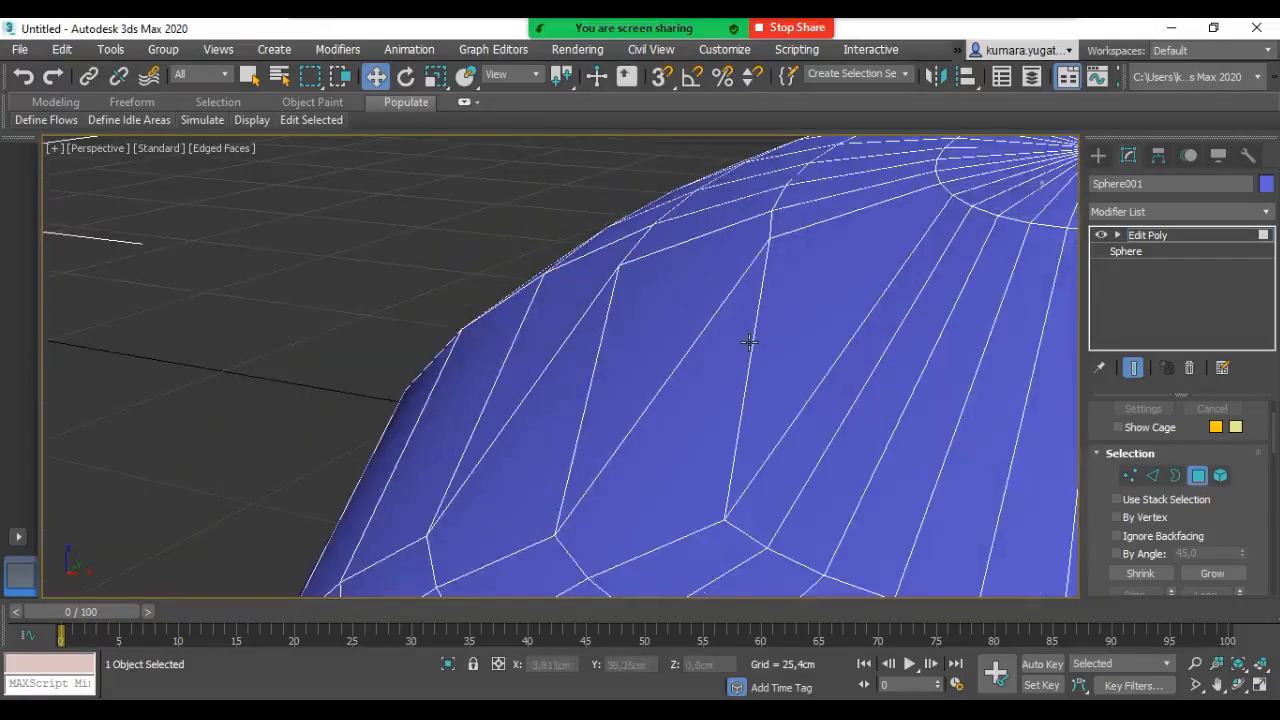
key(shift+z)
alt+middle_drag(651, 334, 617, 248)
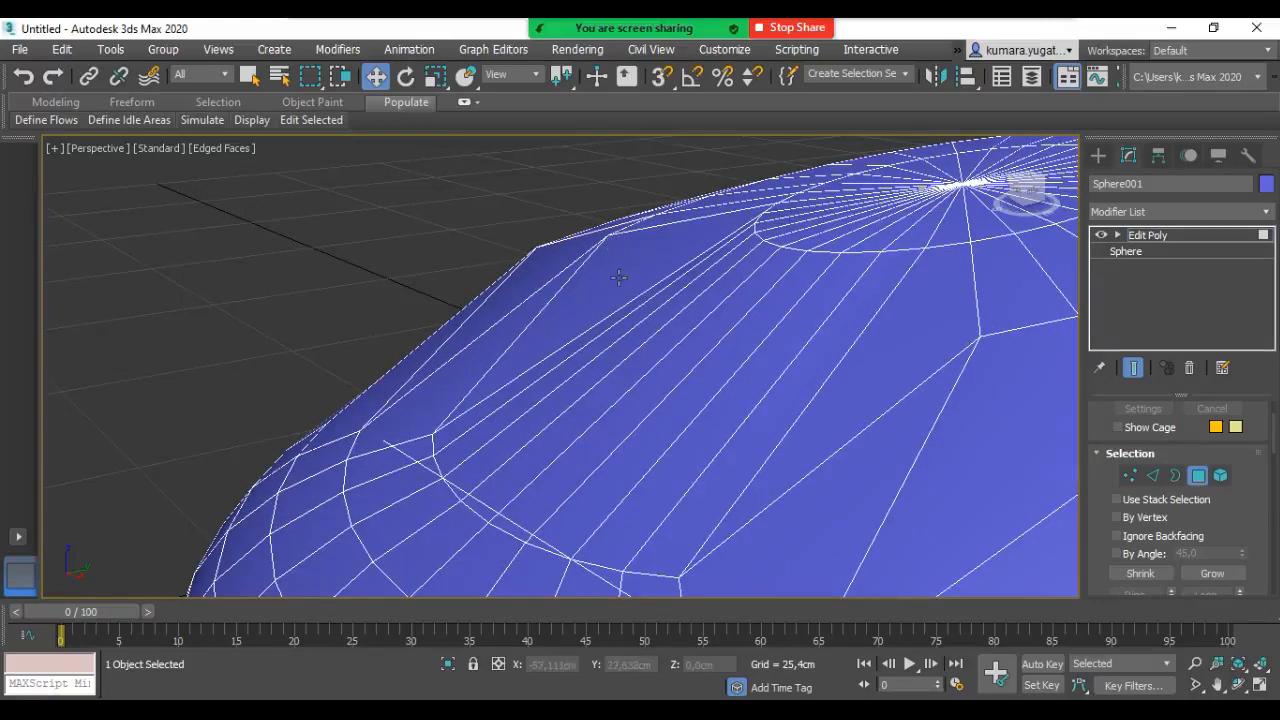
key(shift+z)
key(shift+z)
click(633, 357)
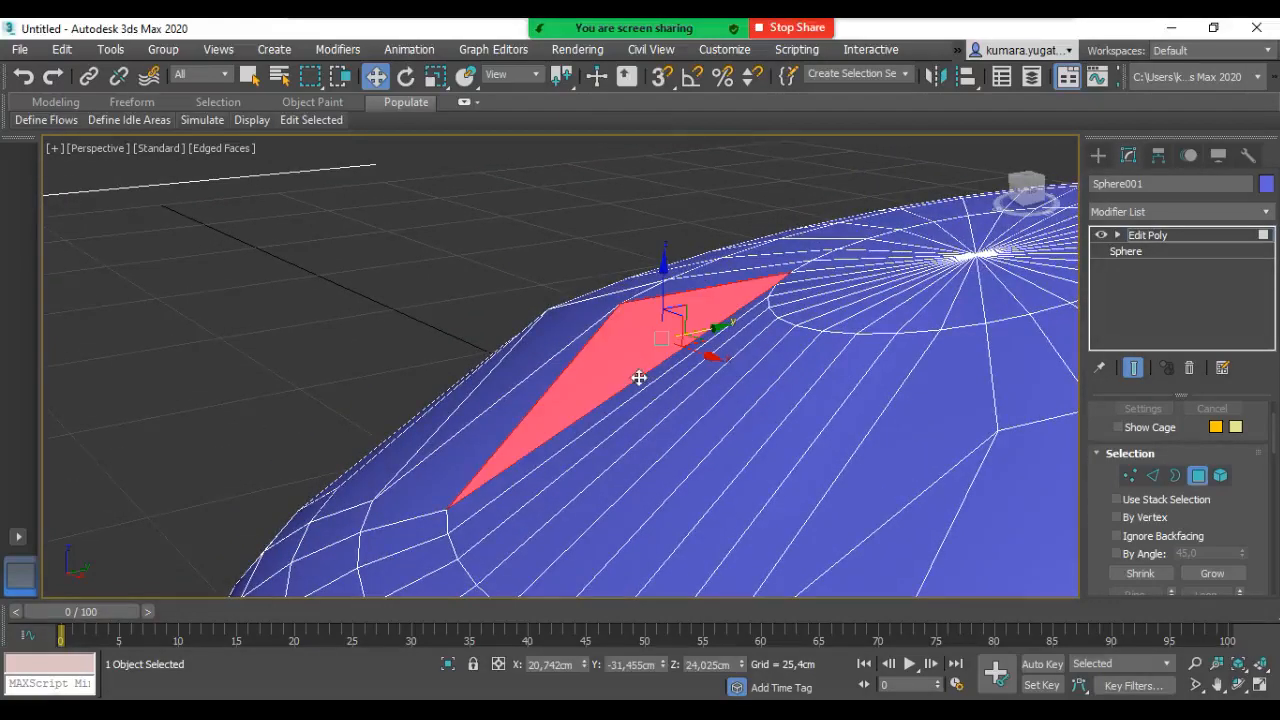
alt+middle_drag(697, 397, 677, 309)
key(shift+z)
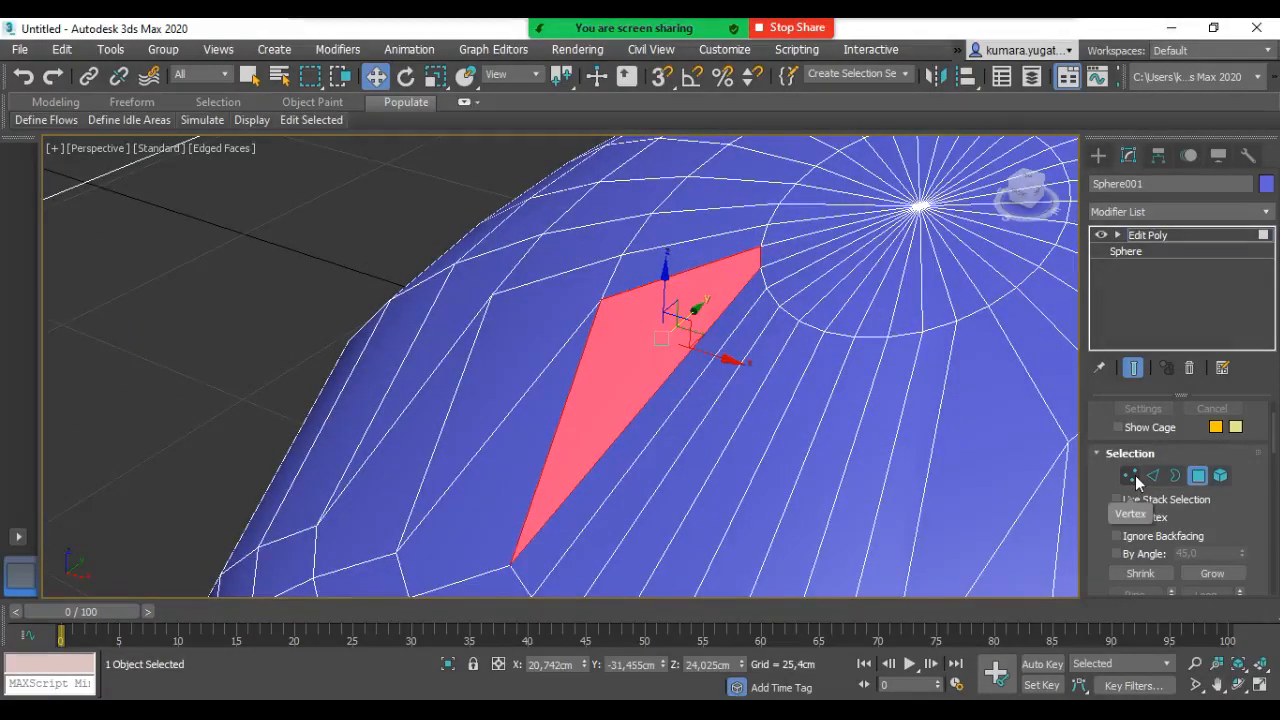
Step: At vertex level, select the two mirrored ridge vertices flanking the long narrow faces and lower them about 1.5 cm along Z
key(1)
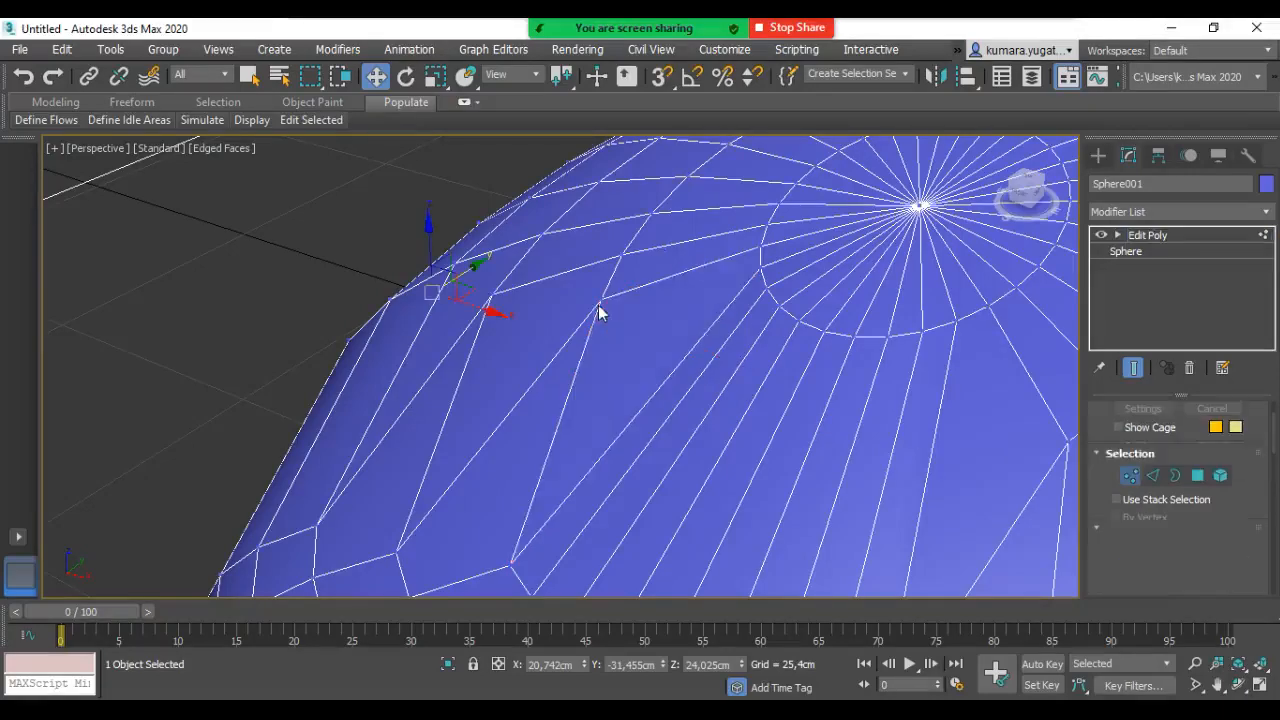
click(600, 299)
middle_drag(716, 444, 578, 390)
ctrl+click(899, 376)
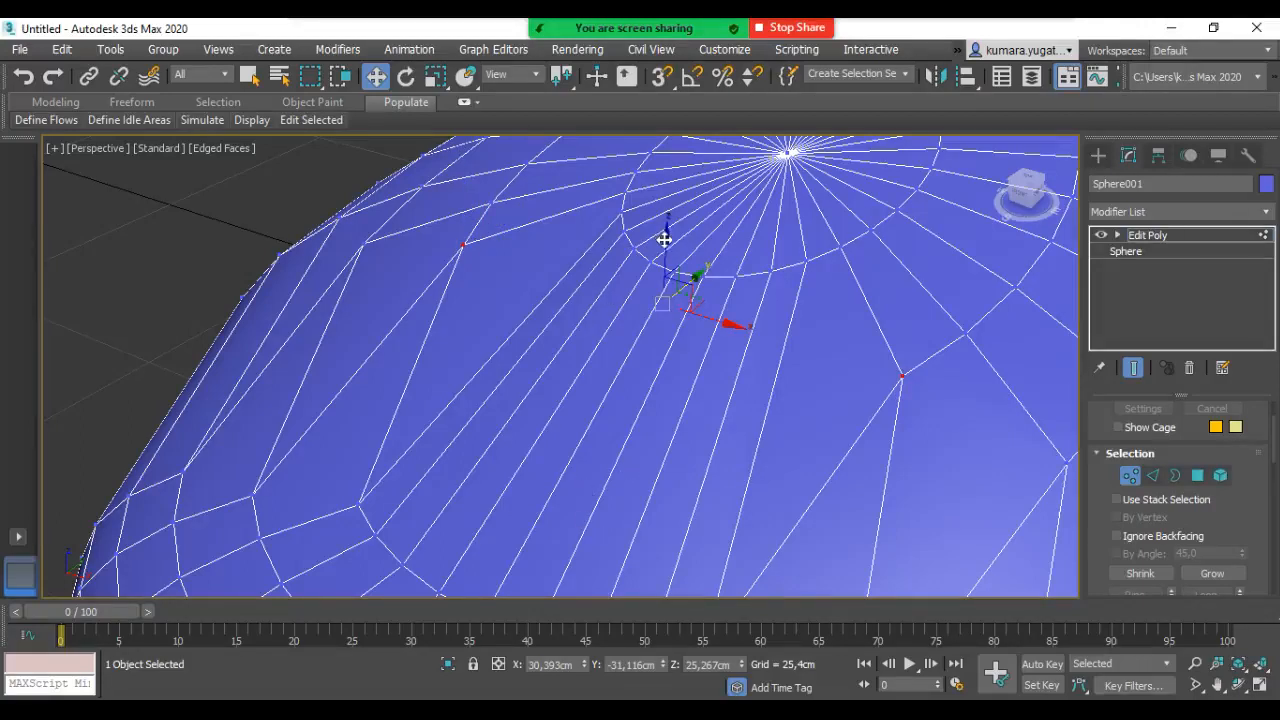
drag(665, 242, 665, 264)
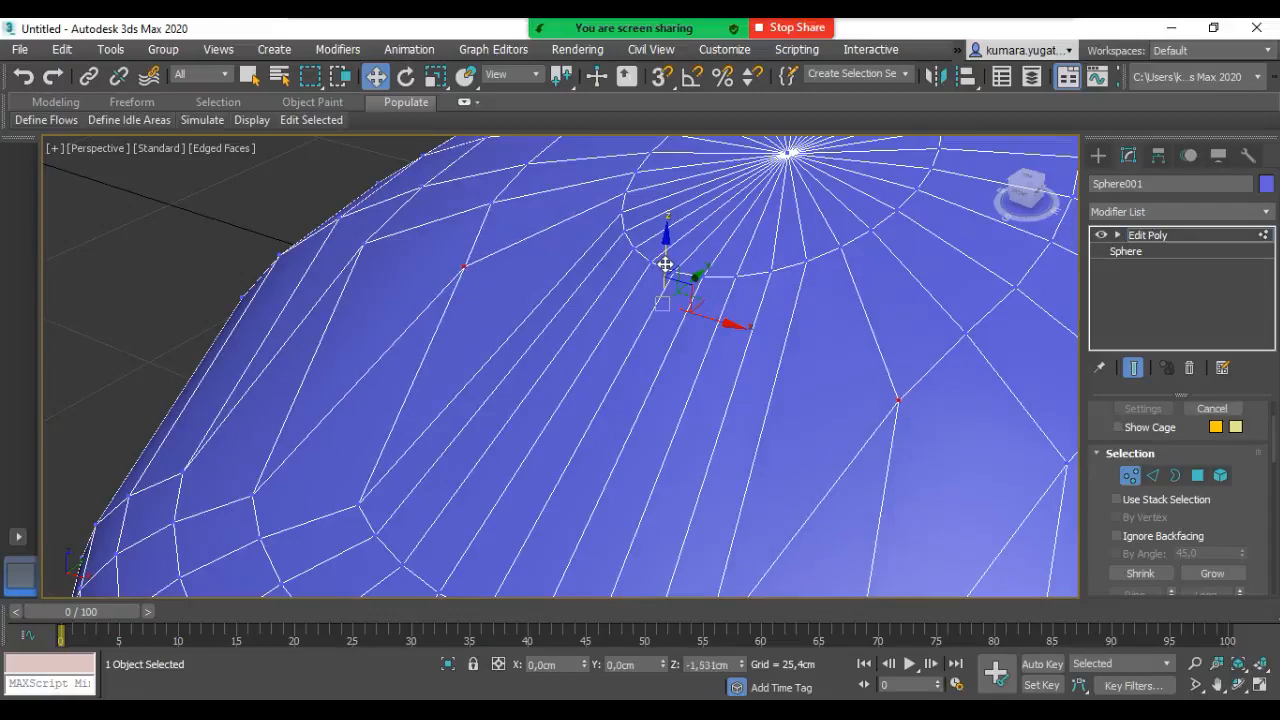
Step: Select the next mirrored pair of vertices outward along the ridge and lower them about 1.3 cm along Z
alt+middle_drag(506, 351, 614, 357)
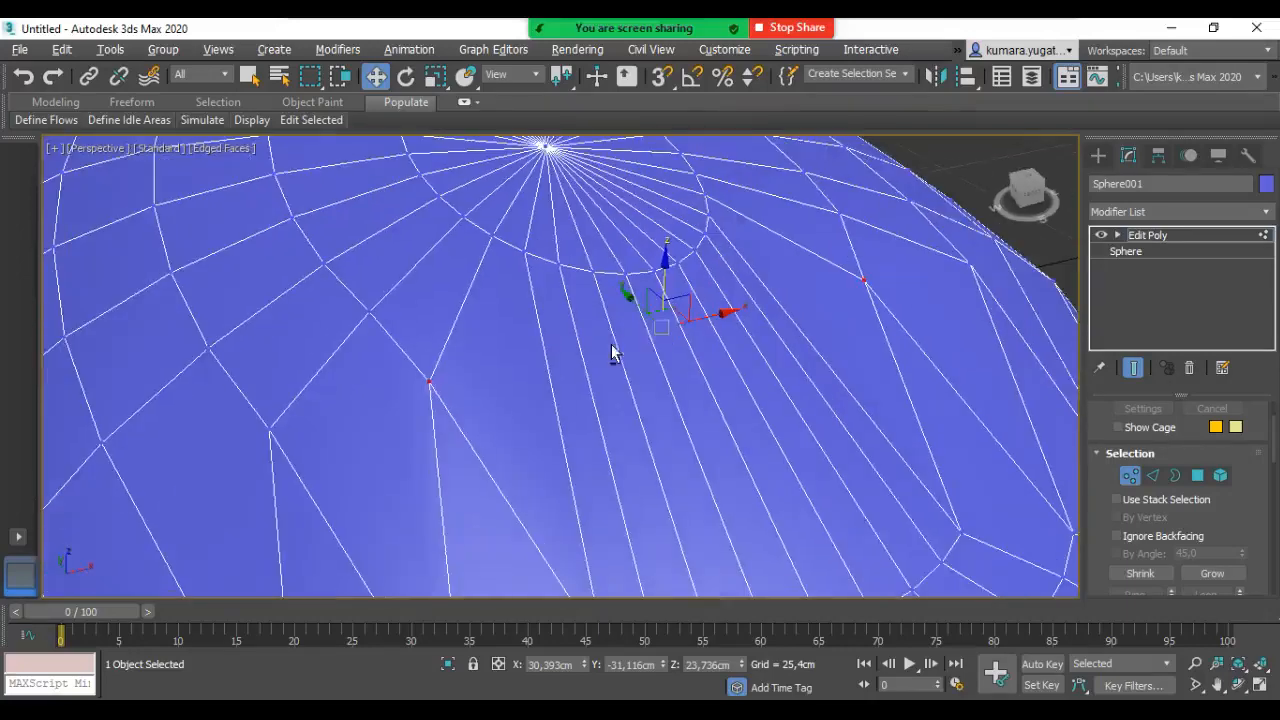
click(268, 434)
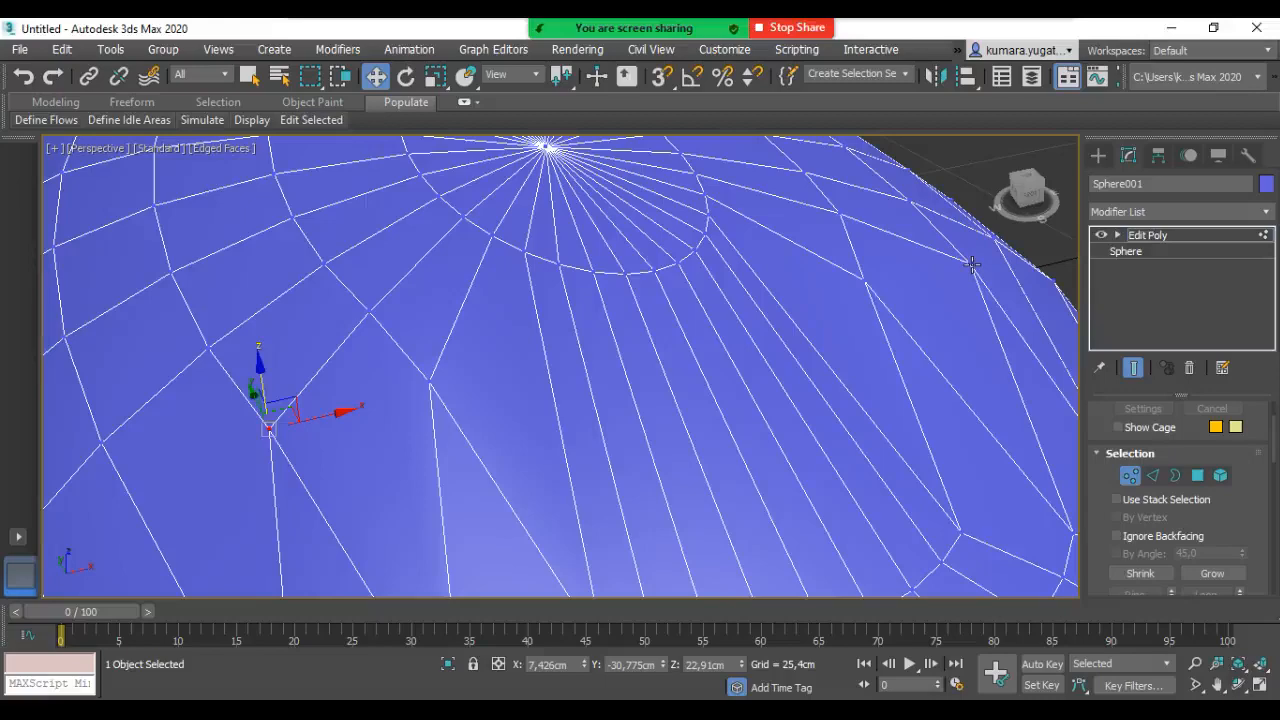
ctrl+click(969, 263)
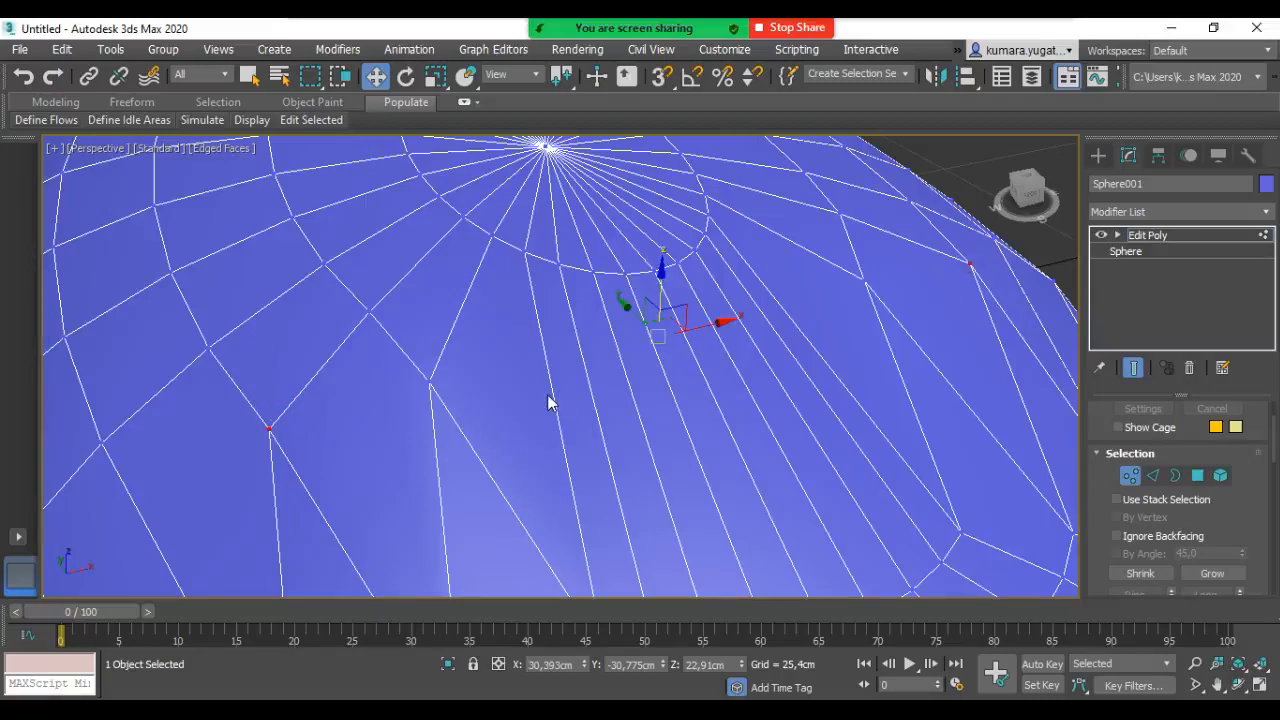
middle_drag(546, 449, 517, 389)
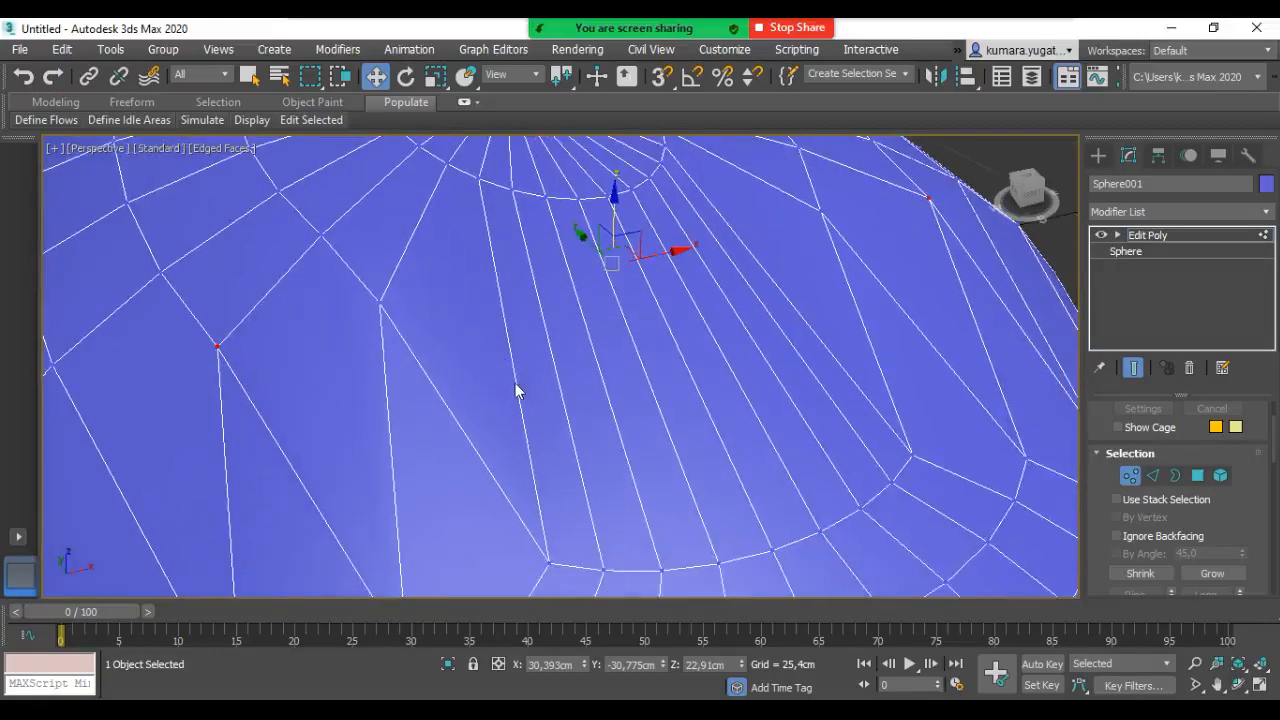
alt+middle_drag(494, 463, 617, 428)
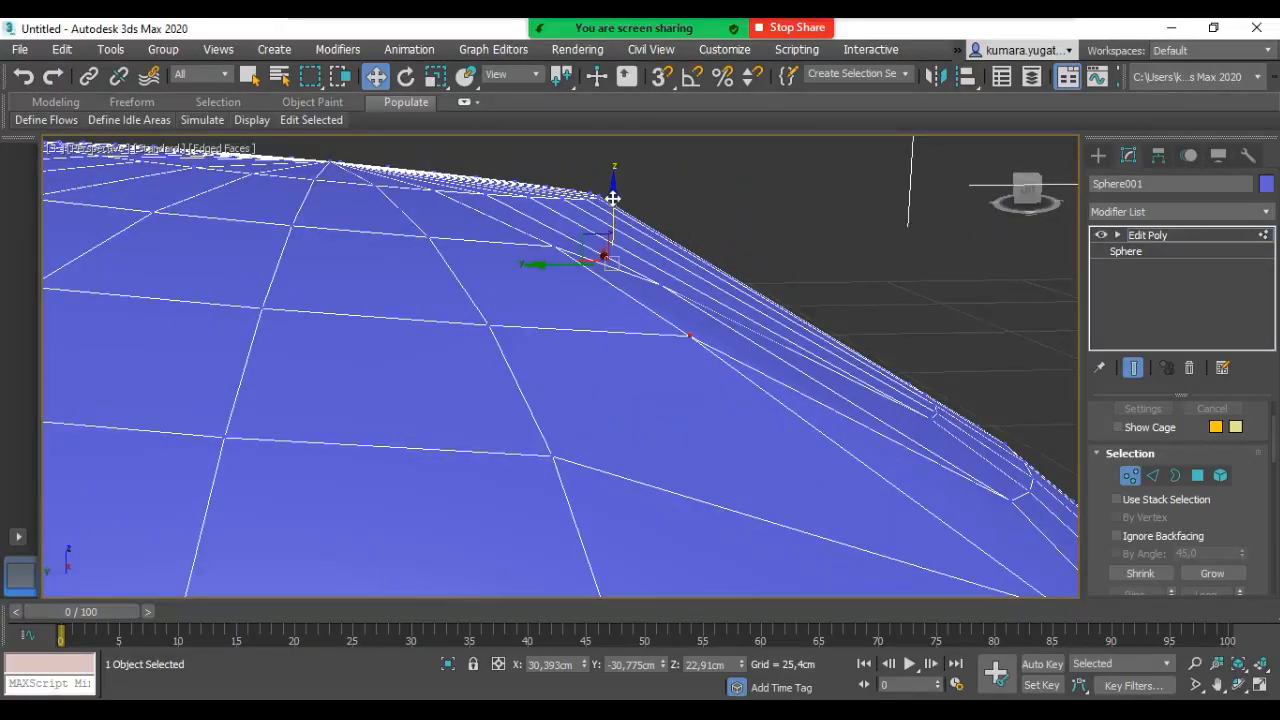
drag(613, 198, 613, 218)
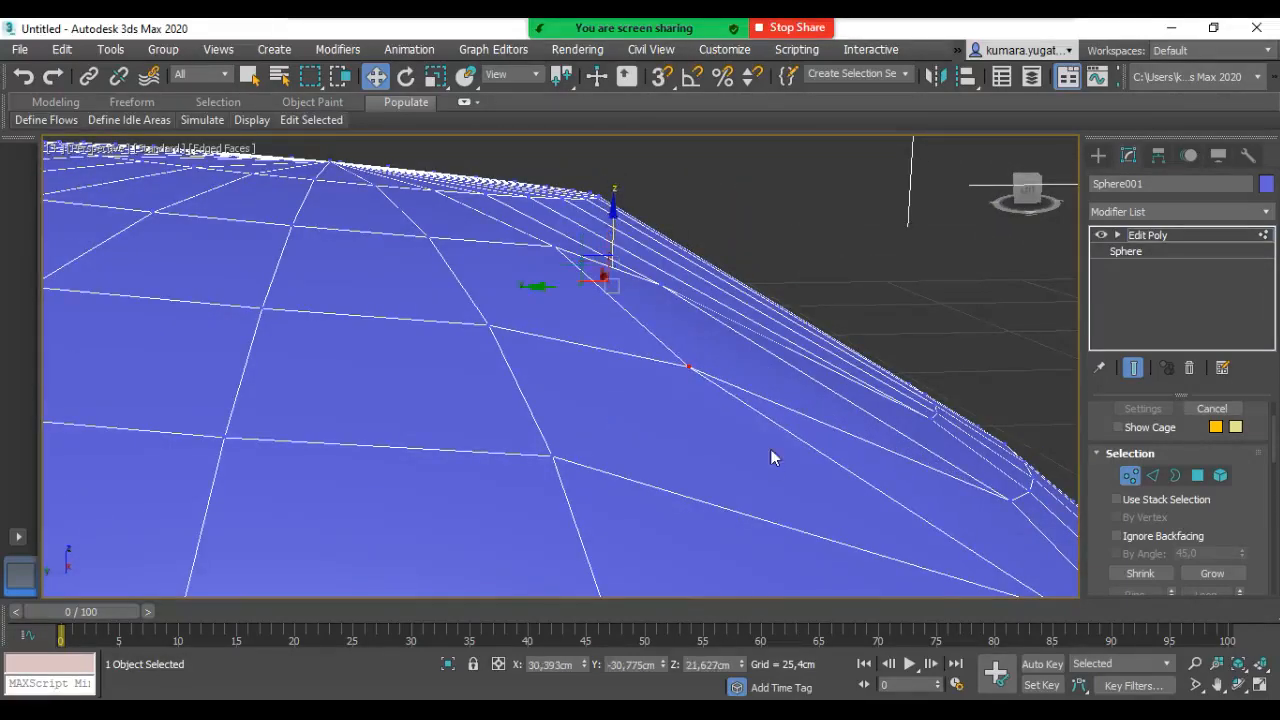
Step: Examine the lowered vertices and the ridge around the top pole from the side, above and the low end
scroll(771, 457, down, 4)
alt+middle_drag(838, 399, 674, 304)
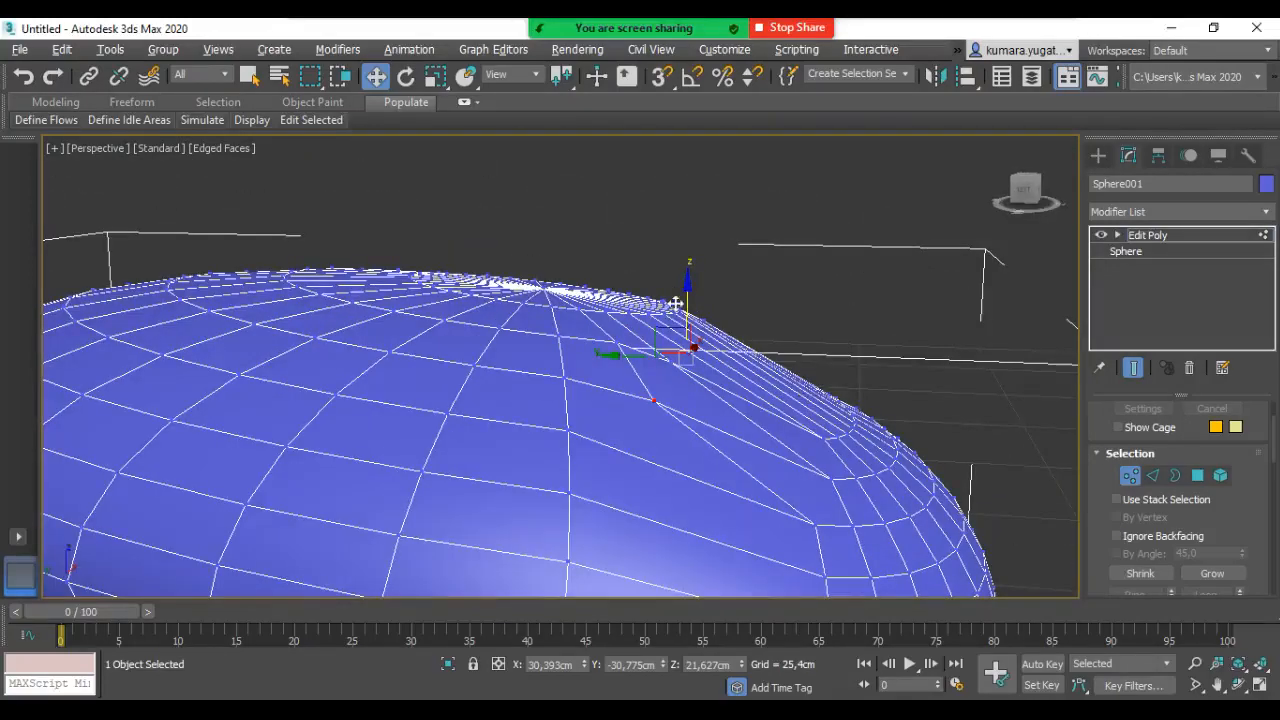
alt+middle_drag(663, 360, 661, 368)
scroll(680, 320, up, 3)
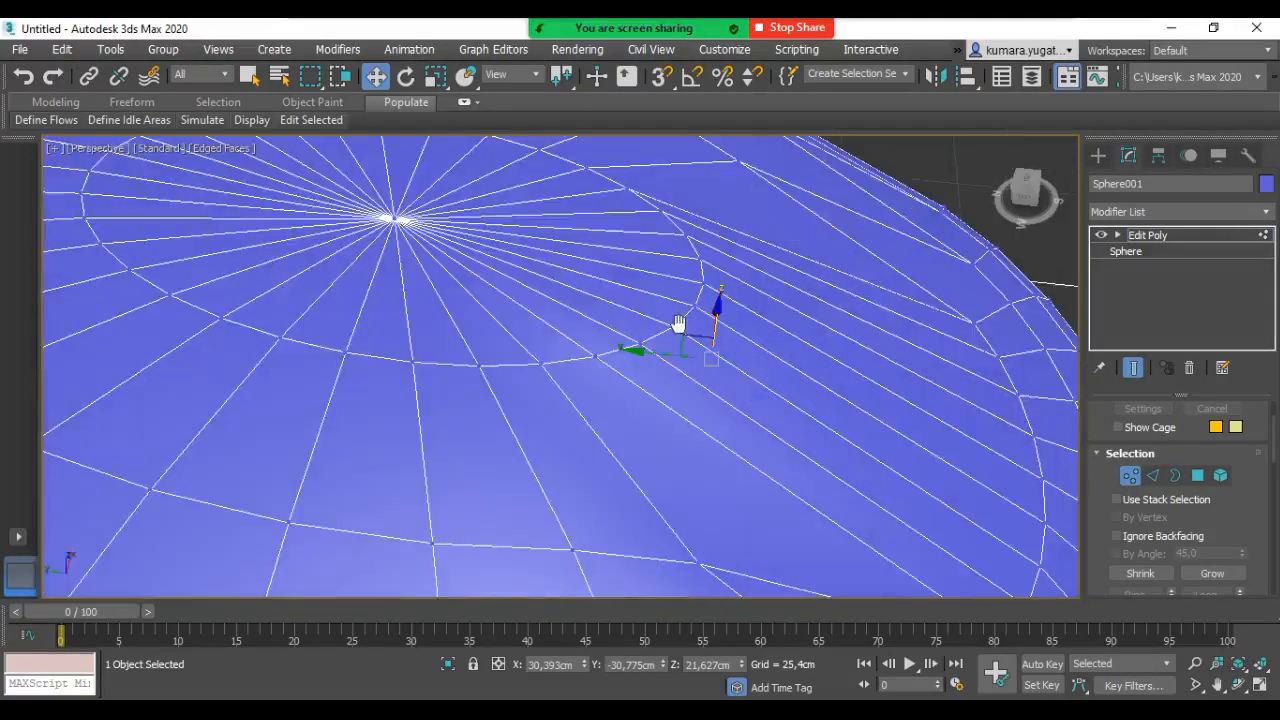
scroll(613, 410, up, 3)
scroll(613, 405, down, 5)
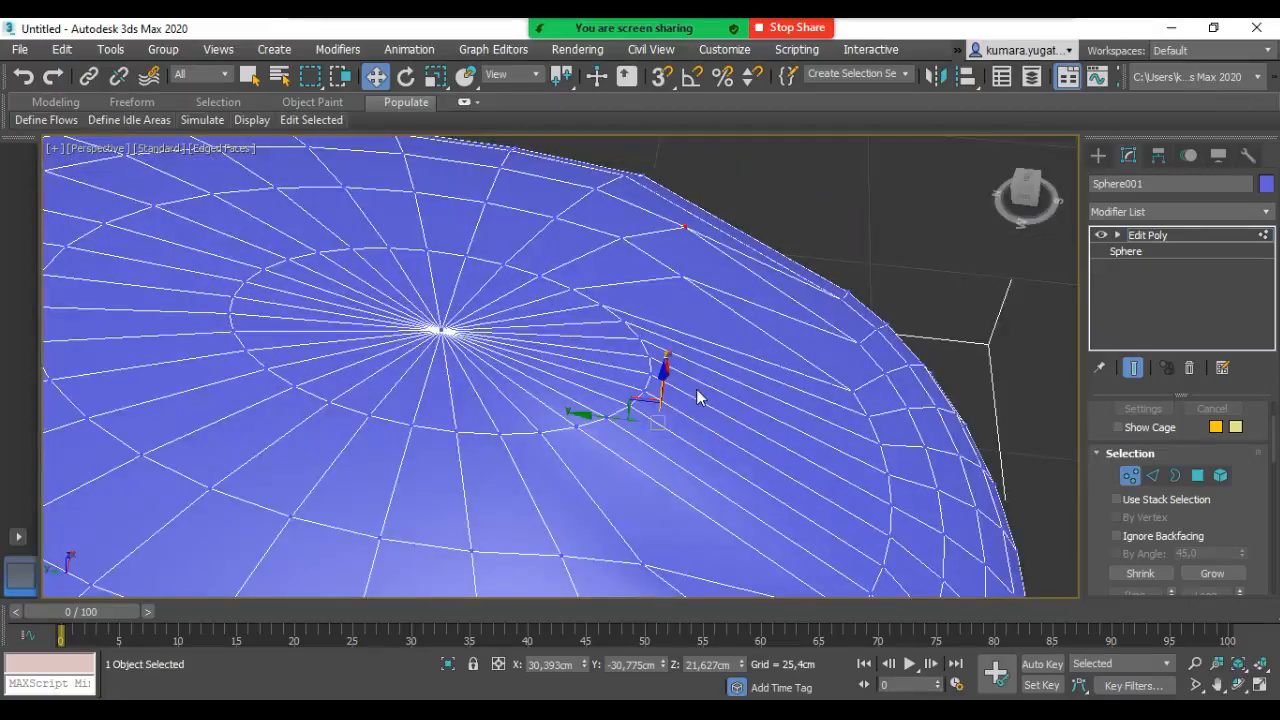
alt+middle_drag(697, 398, 520, 401)
scroll(606, 320, up, 3)
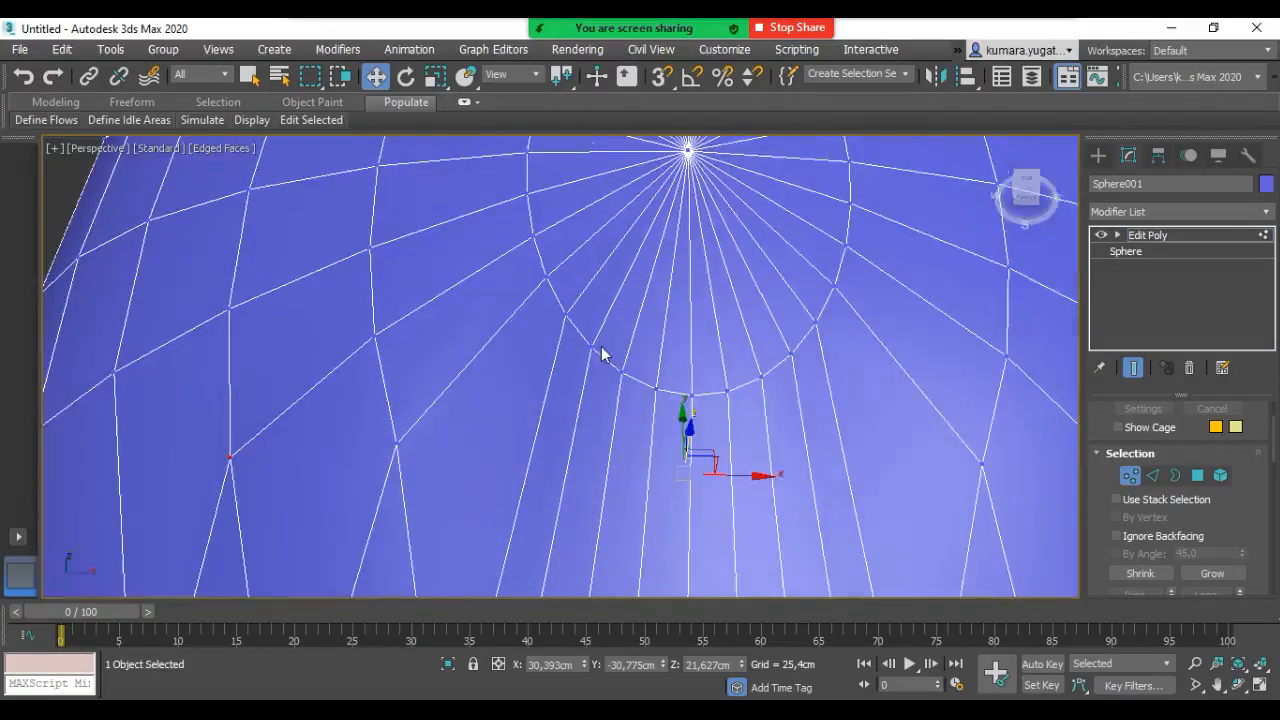
Step: Select the nine neighboring vertices of the innermost ring around the top pole that face the low end
click(565, 317)
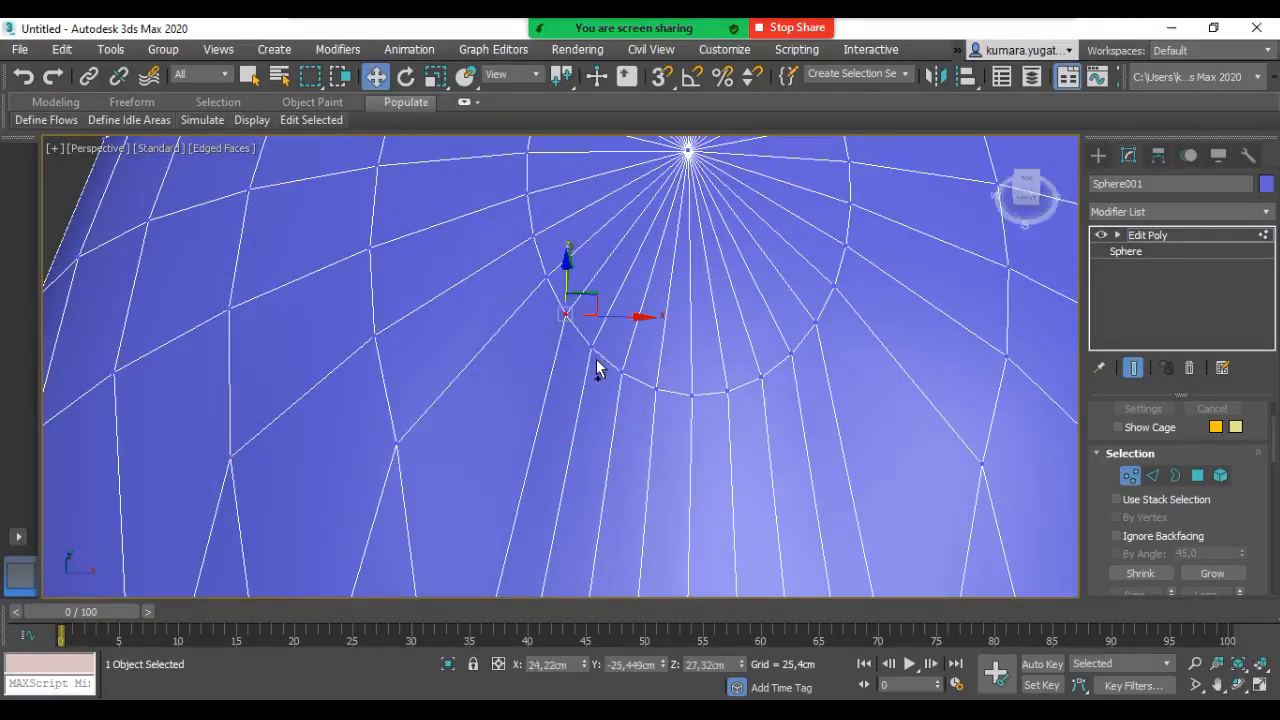
ctrl+click(591, 347)
ctrl+click(623, 374)
ctrl+click(656, 388)
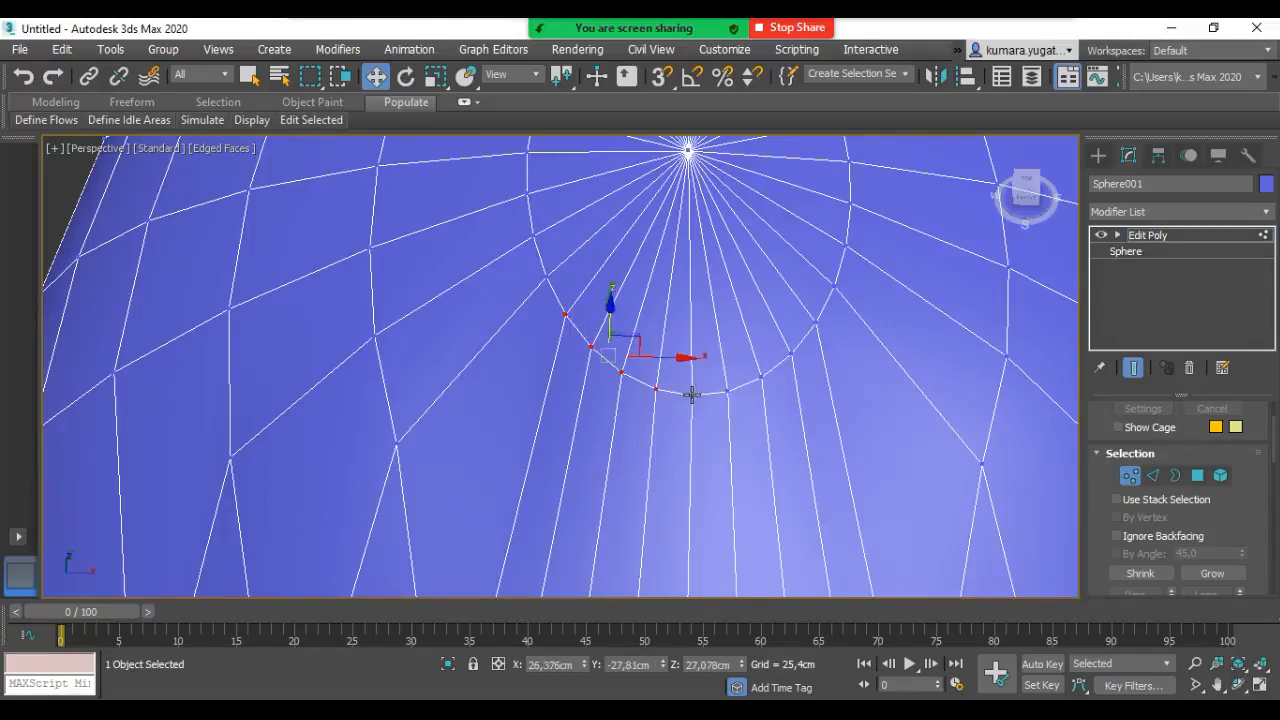
ctrl+click(692, 395)
ctrl+click(726, 391)
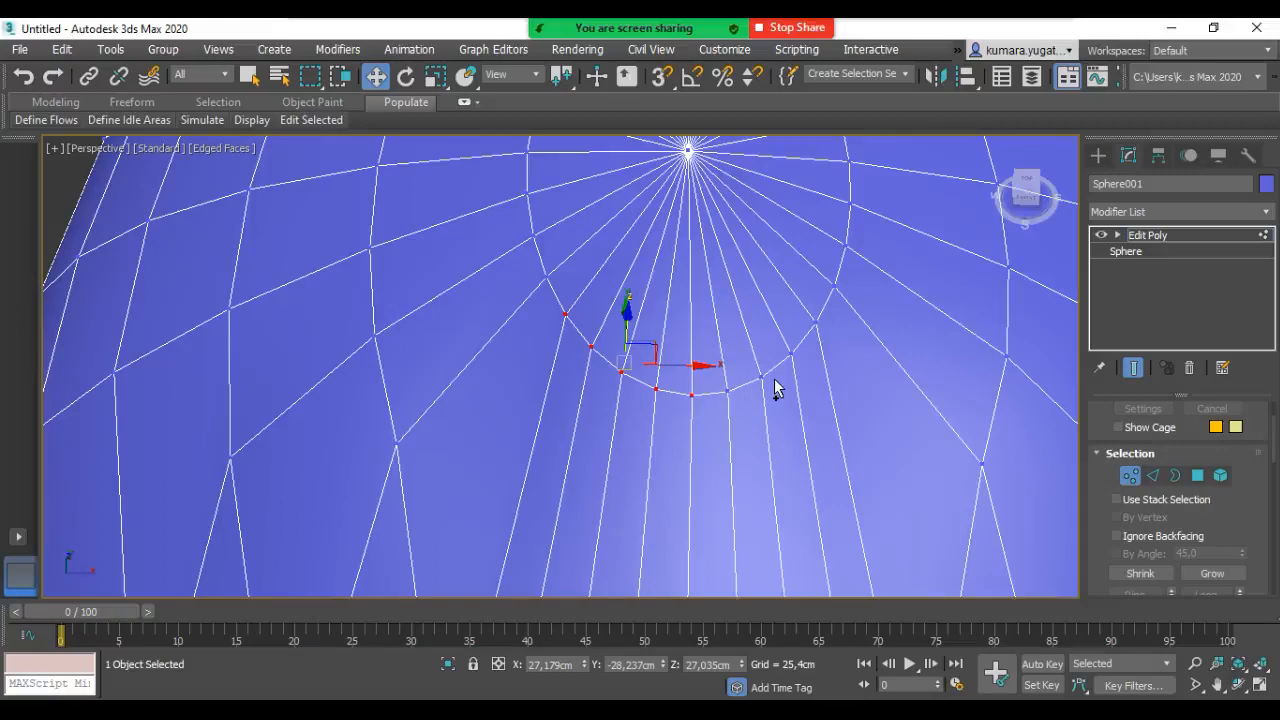
ctrl+click(761, 376)
ctrl+click(790, 355)
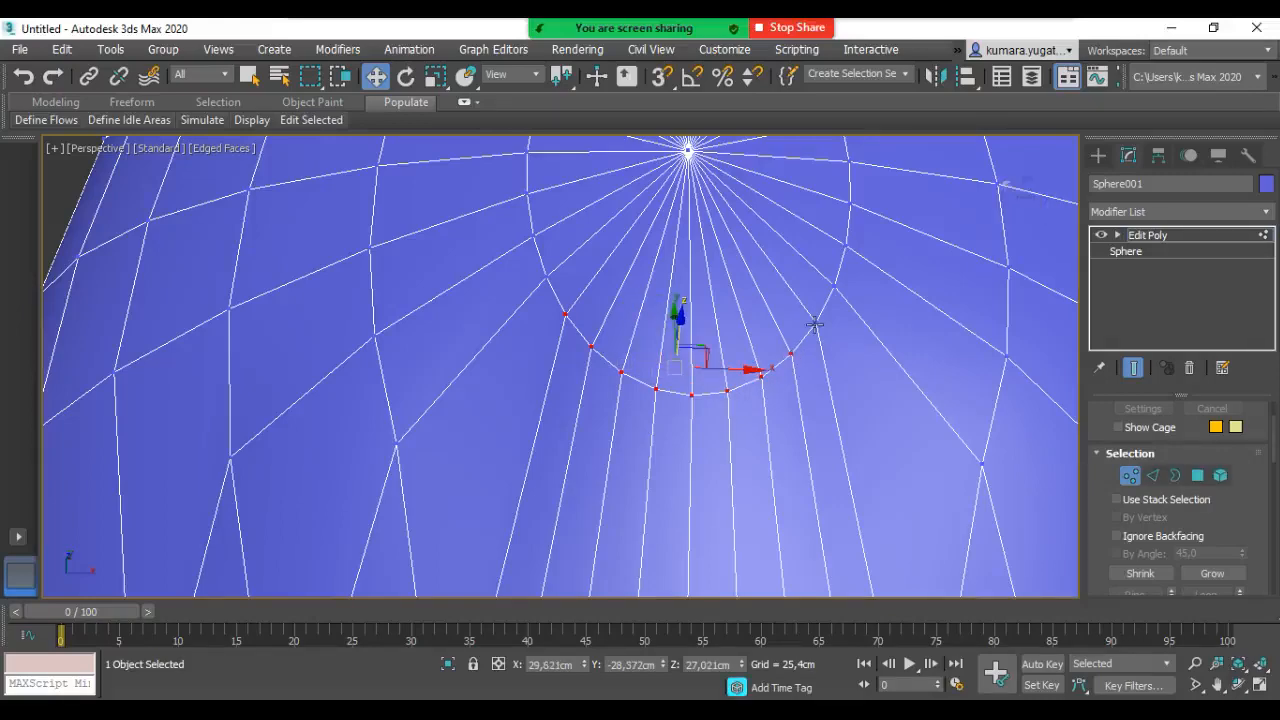
ctrl+click(816, 322)
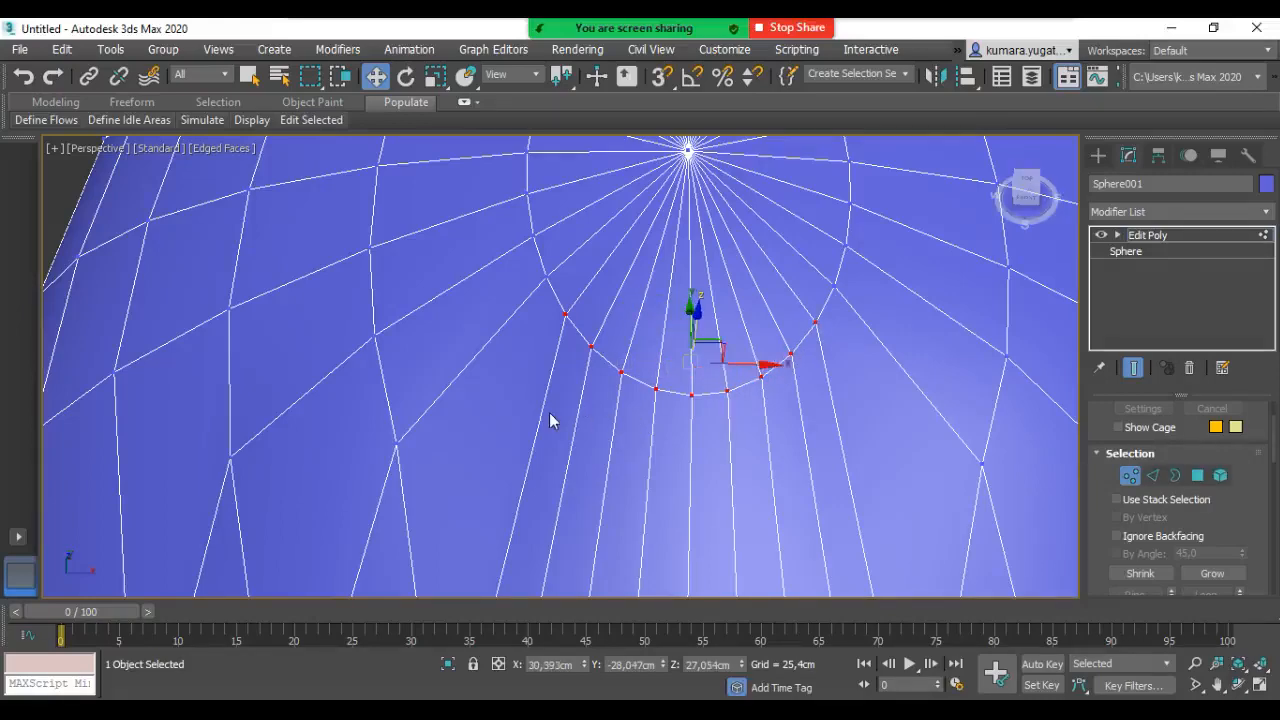
Step: Try lowering the selected arc of ring vertices about 0.4 cm along Z
alt+middle_drag(608, 394, 709, 349)
scroll(766, 375, up, 3)
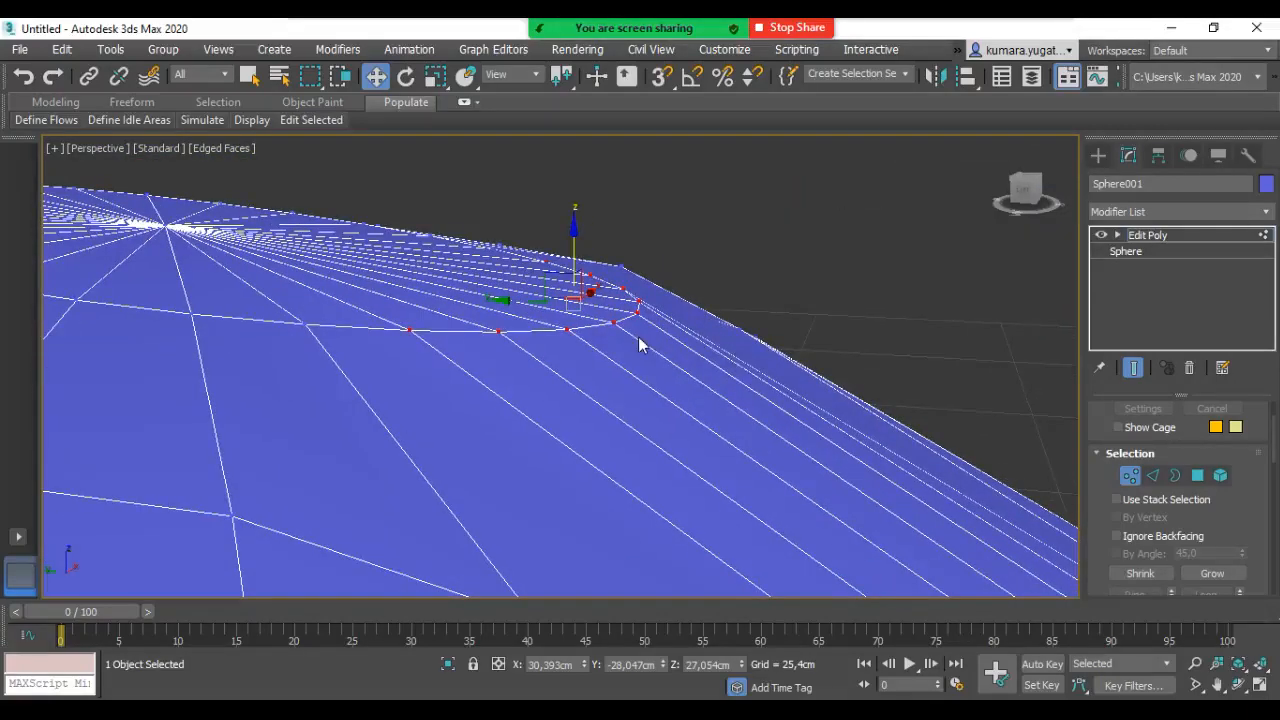
mouse_move(573, 240)
mouse_down()
mouse_move(574, 263)
mouse_move(577, 252)
mouse_up()
middle_drag(654, 383, 674, 343)
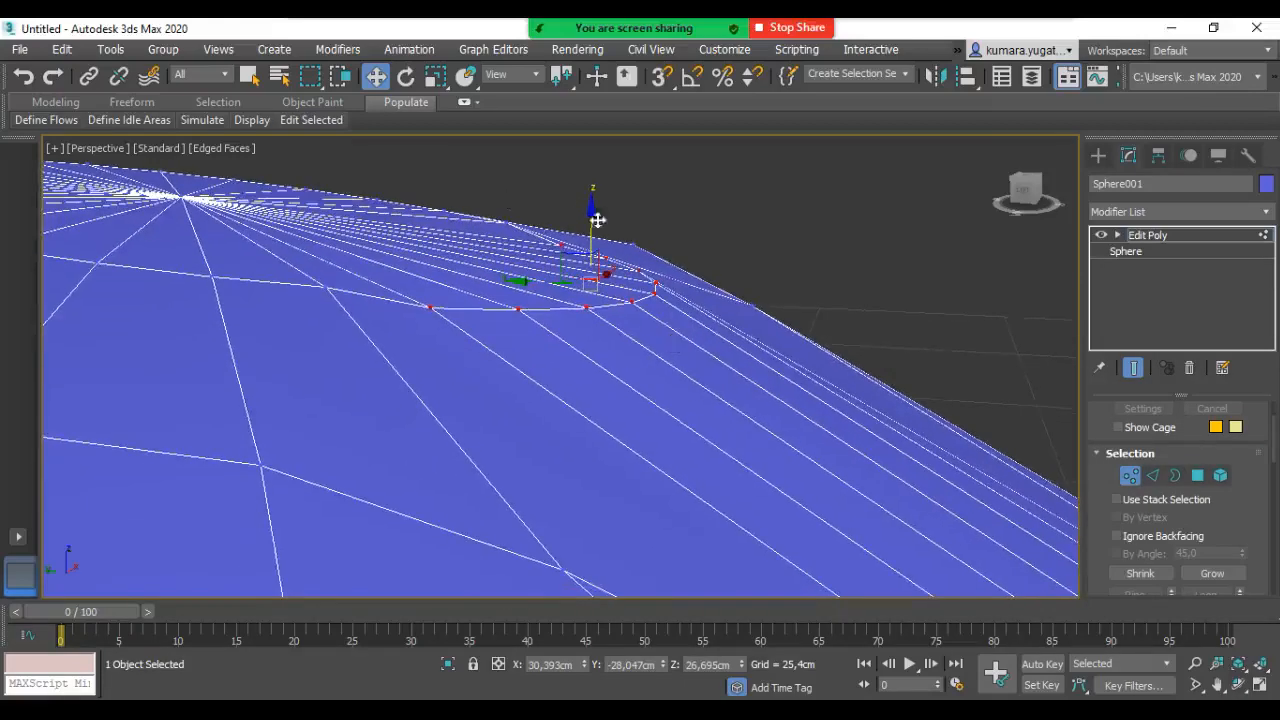
drag(608, 244, 634, 237)
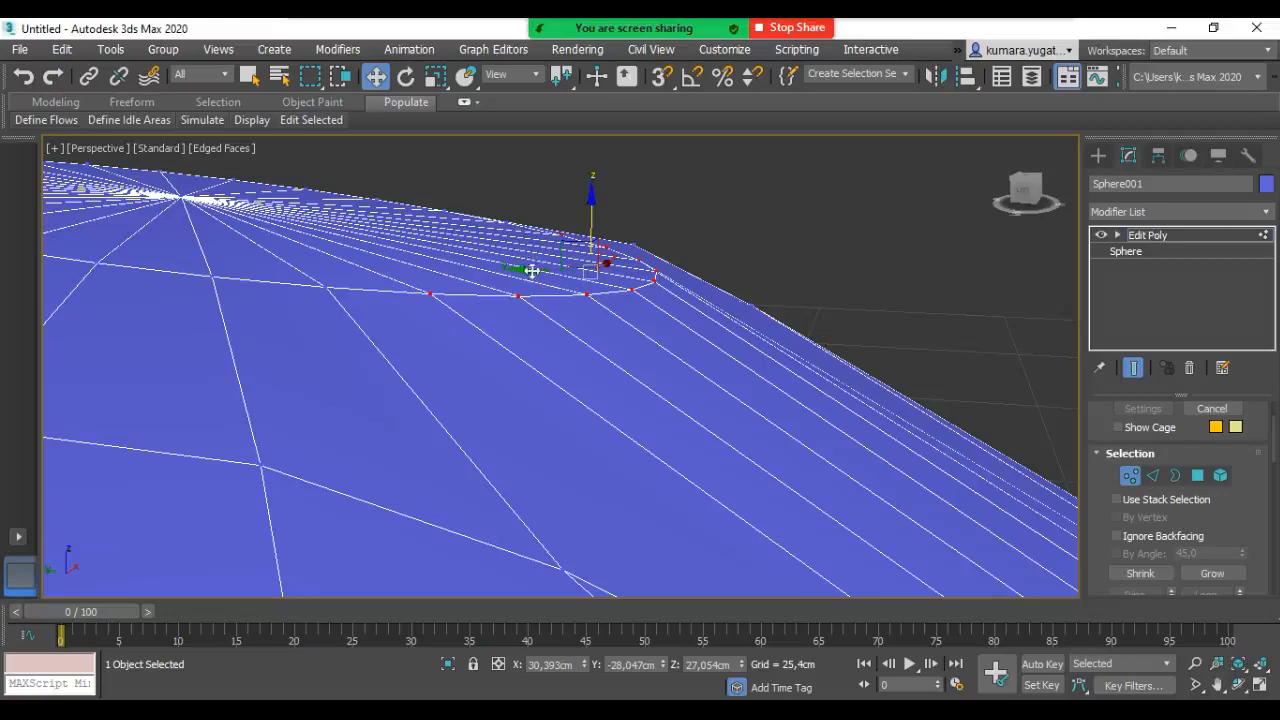
Step: Tilt the selected arc of vertices slightly down toward the low end and lower it about 0.5 cm along Z
click(409, 84)
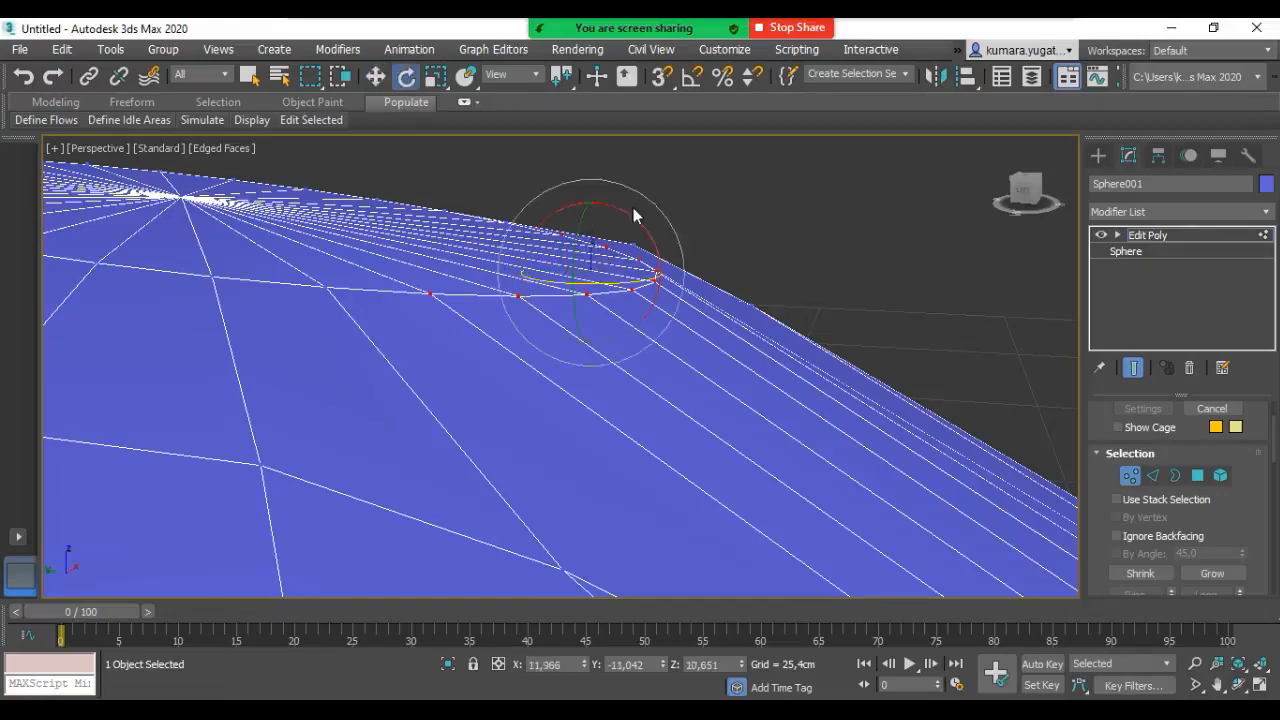
drag(647, 224, 593, 234)
click(376, 76)
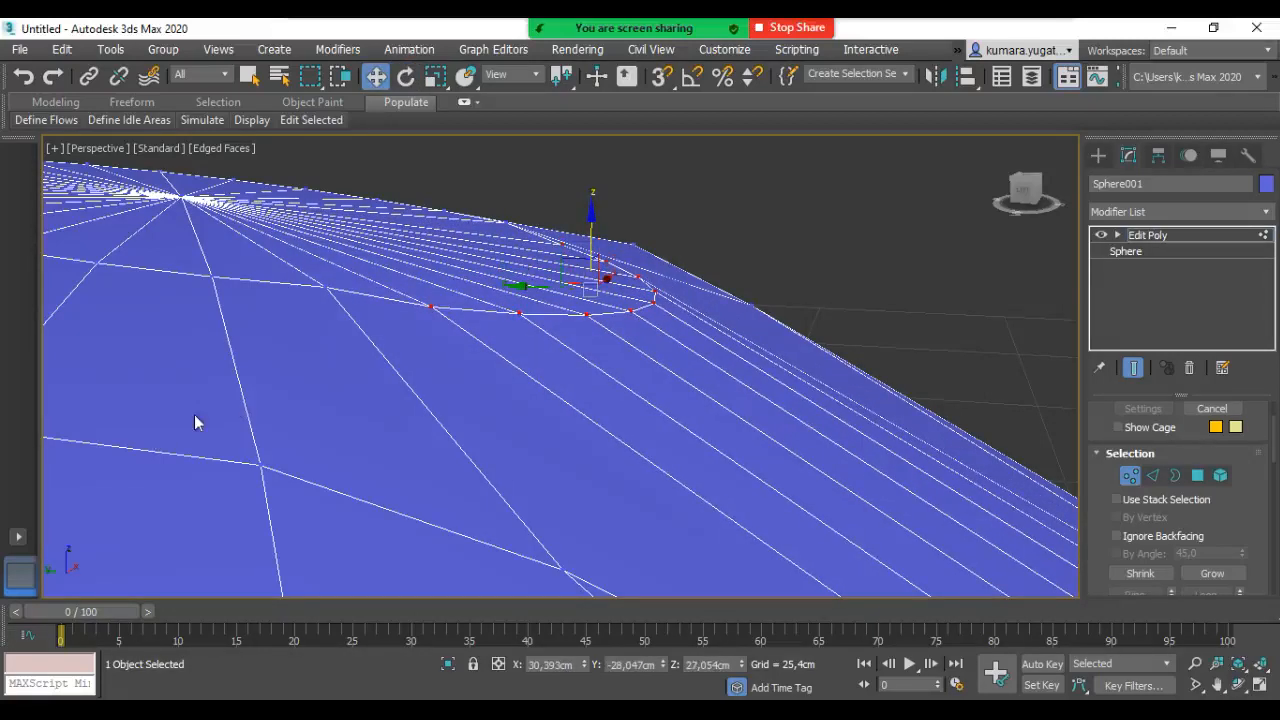
Step: Examine the whole dome from the side and above to check the transition from the top to the slope
scroll(278, 366, down, 3)
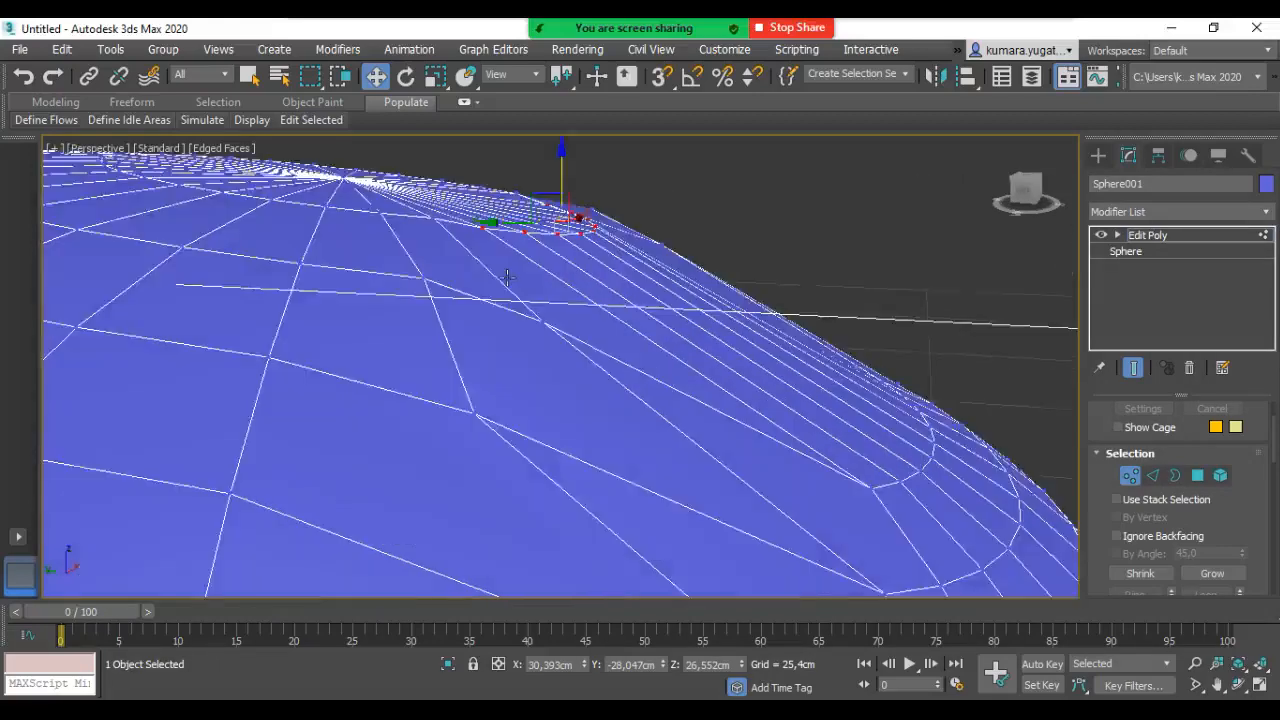
scroll(509, 278, down, 3)
middle_drag(515, 354, 636, 271)
scroll(638, 271, down, 4)
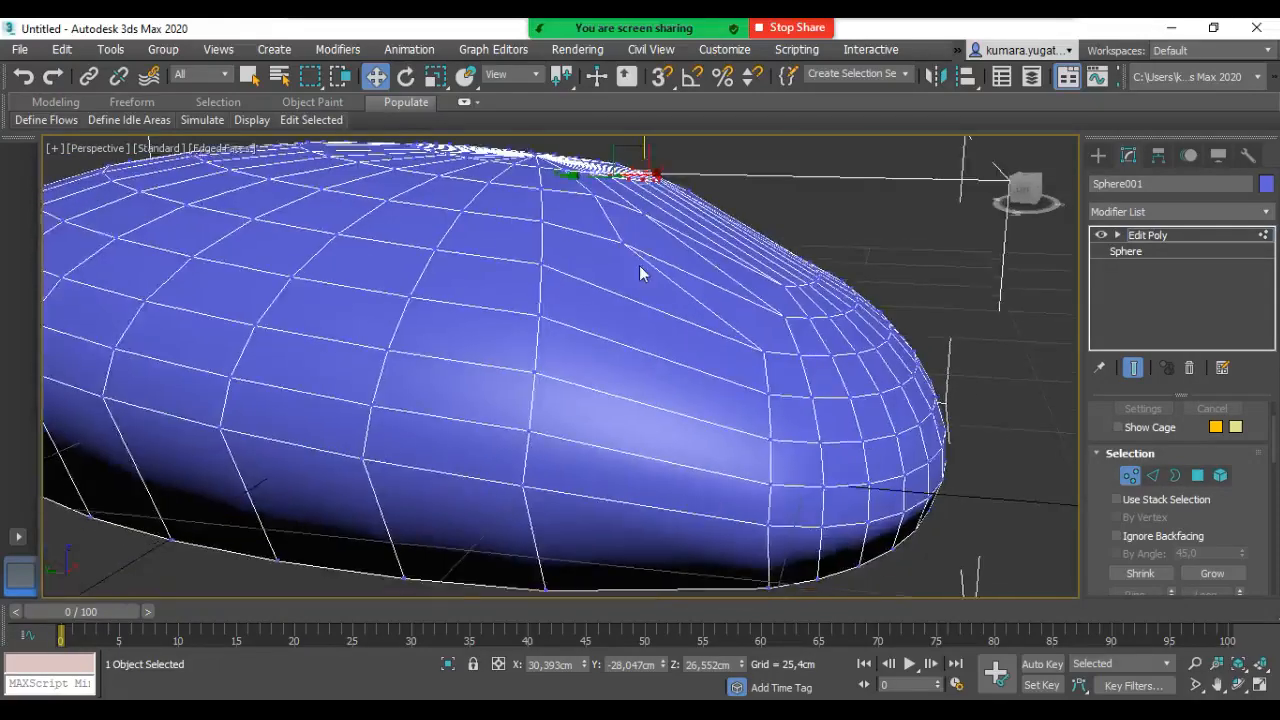
alt+middle_drag(620, 354, 541, 419)
scroll(592, 476, up, 3)
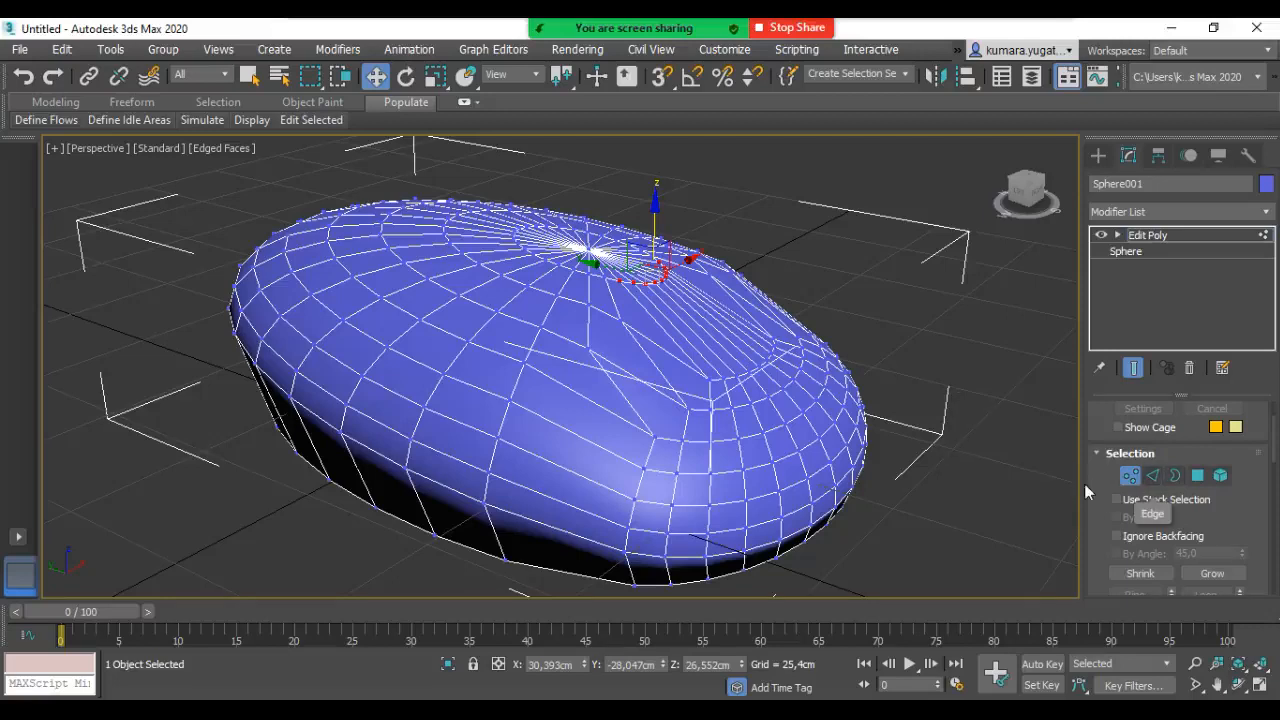
Step: Switch to edge level, clear the edge selection and examine the edges along the slope and ridge at the low end
click(1155, 478)
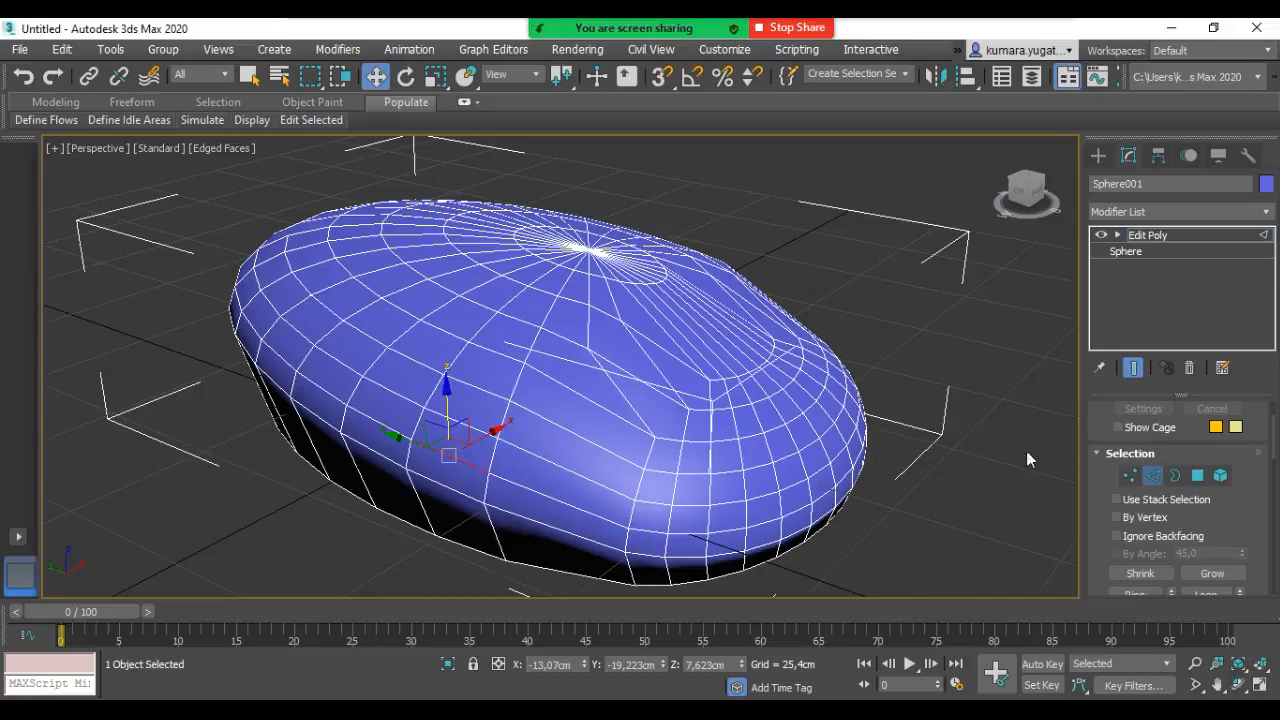
click(923, 377)
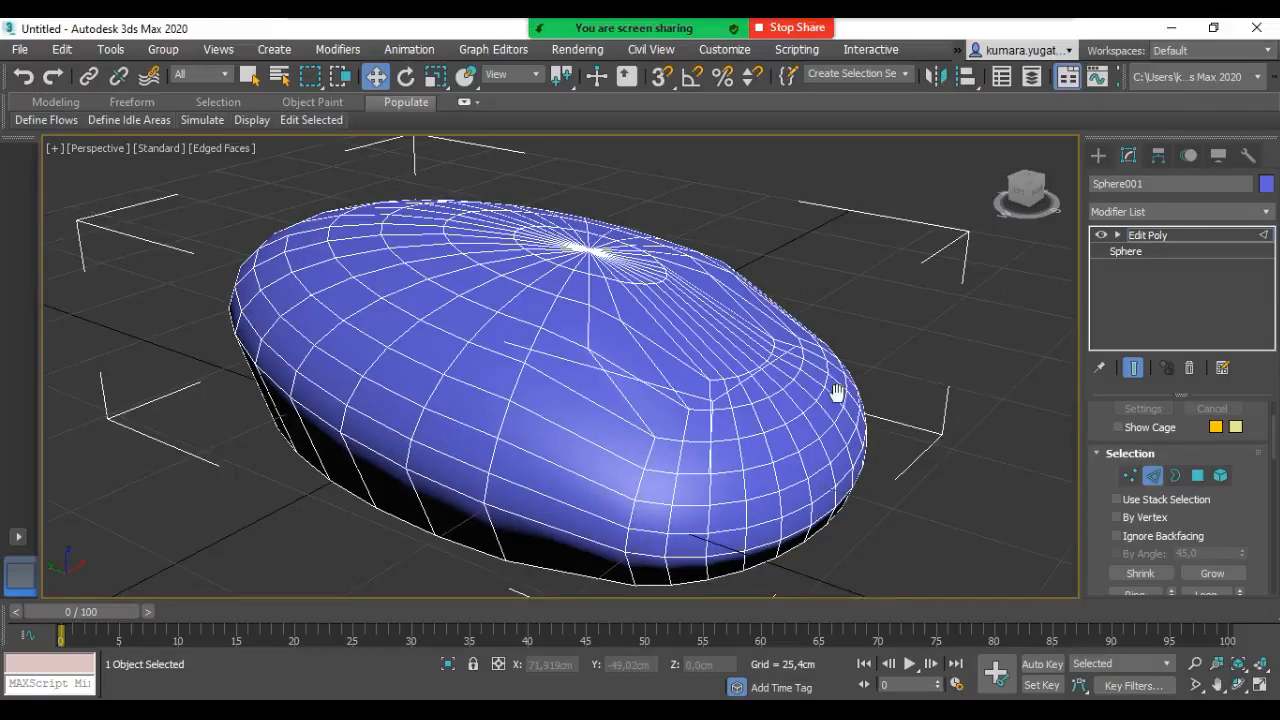
alt+middle_drag(837, 391, 676, 412)
scroll(654, 429, up, 5)
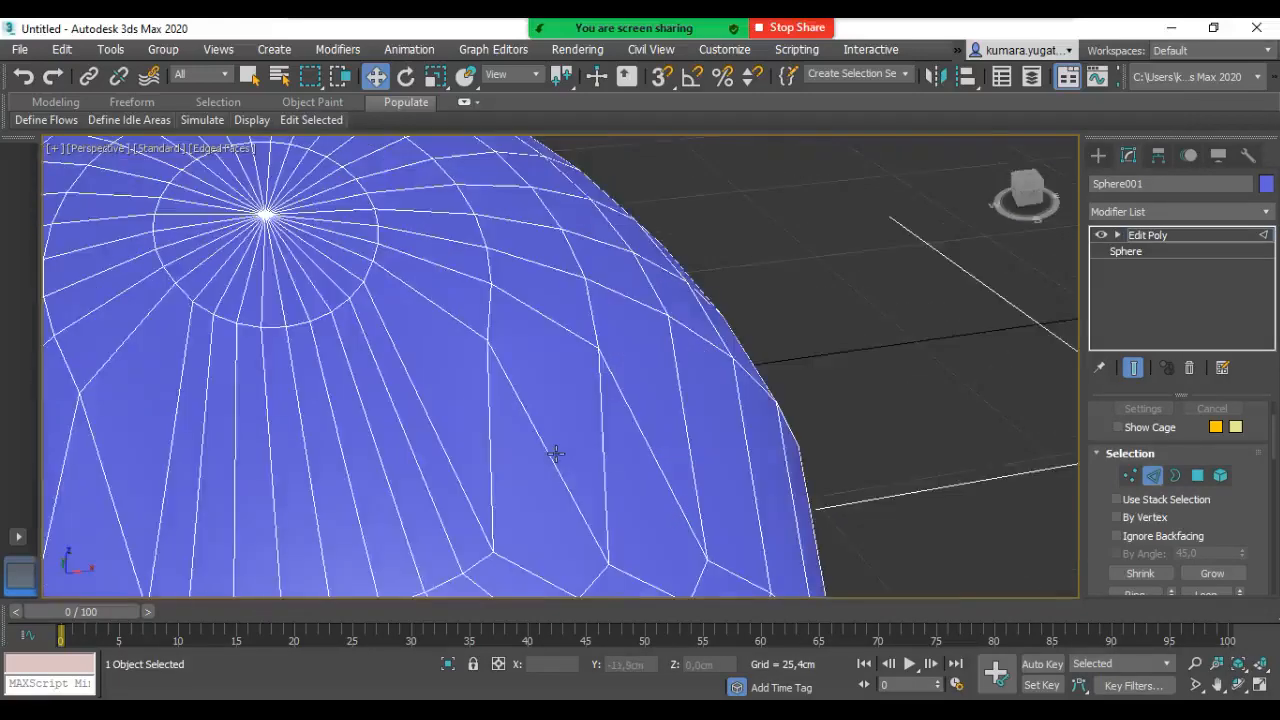
scroll(580, 425, down, 3)
alt+middle_drag(606, 406, 694, 323)
scroll(694, 323, down, 2)
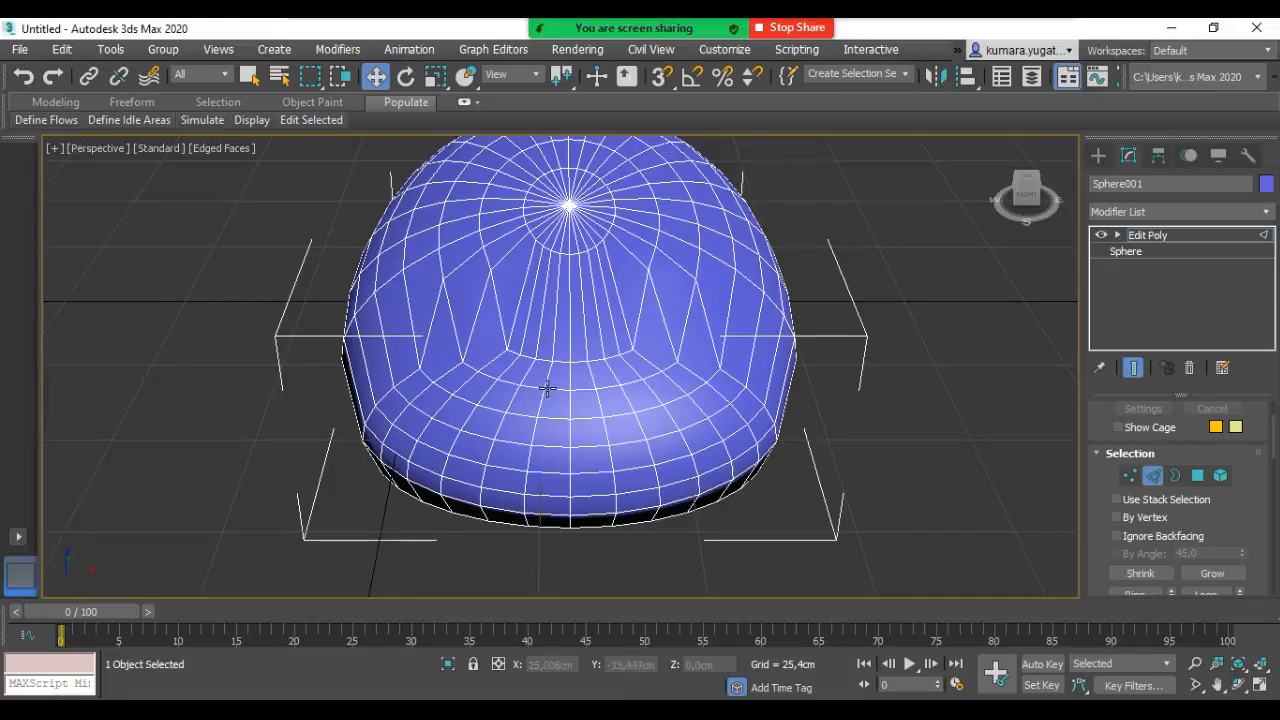
alt+middle_drag(548, 388, 611, 400)
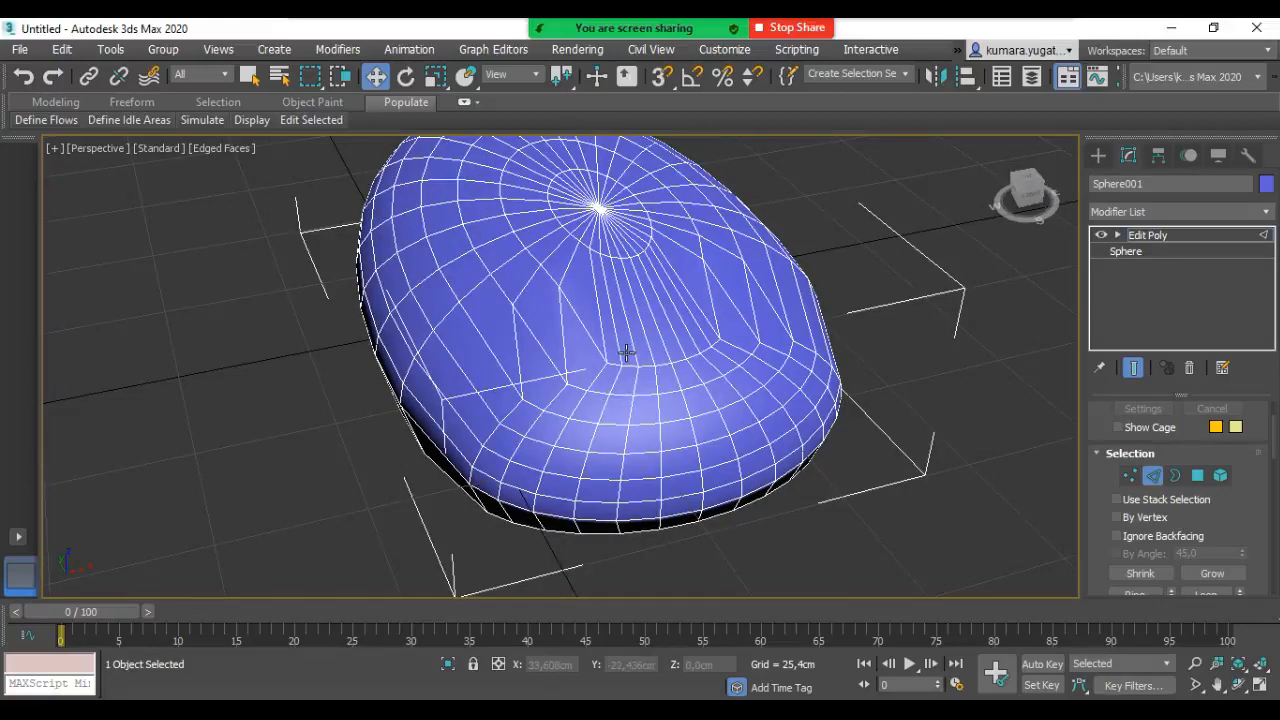
scroll(563, 295, up, 2)
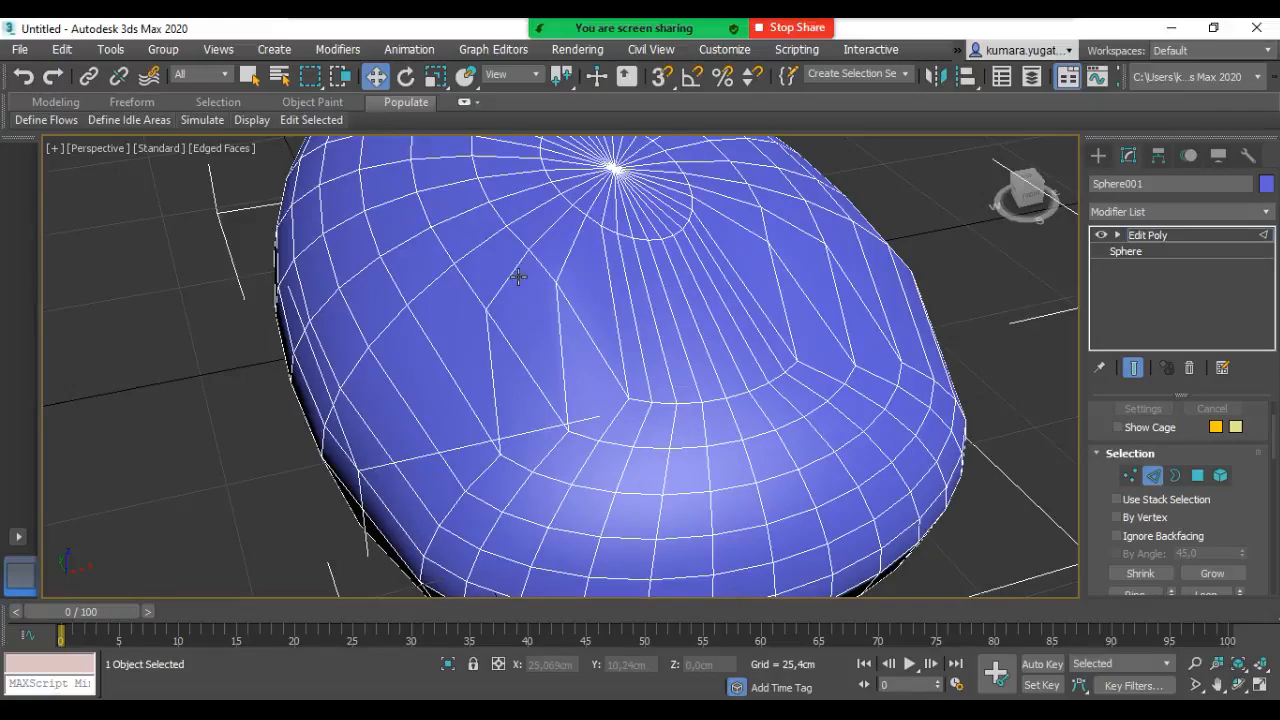
Step: Select a single edge near the front rim of the sphere body at Edge level
middle_drag(700, 309, 661, 300)
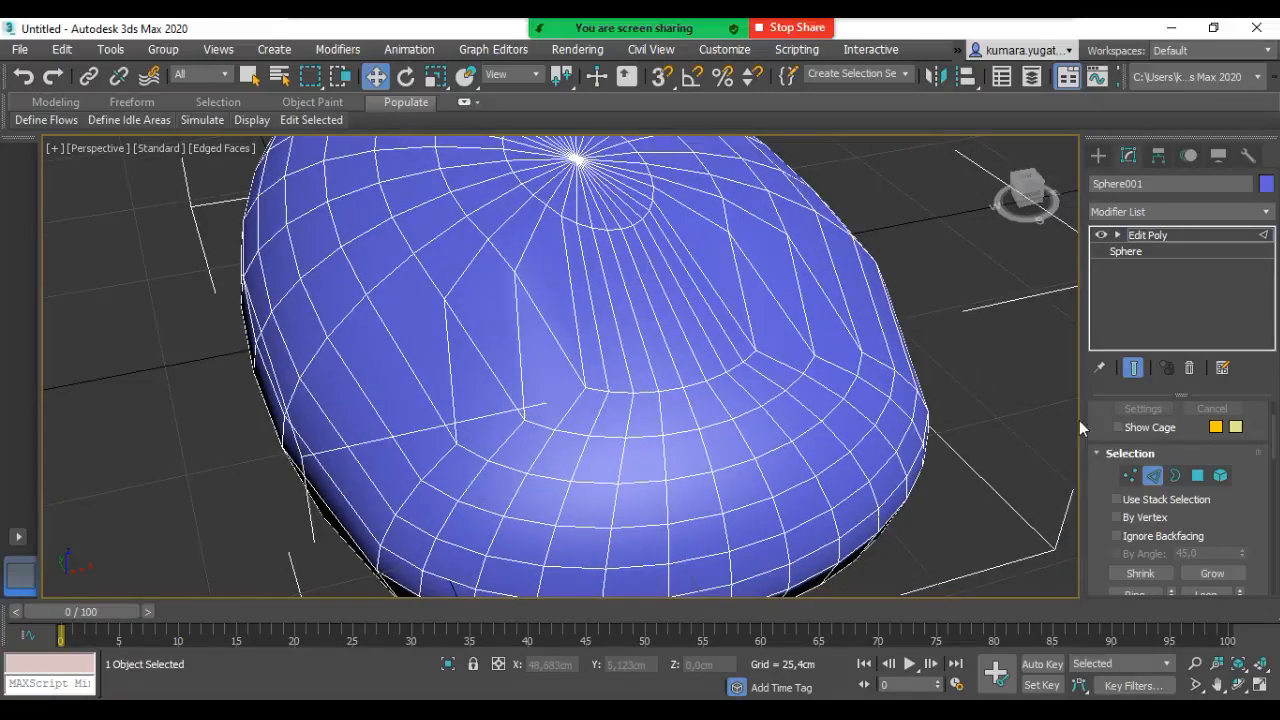
click(1151, 477)
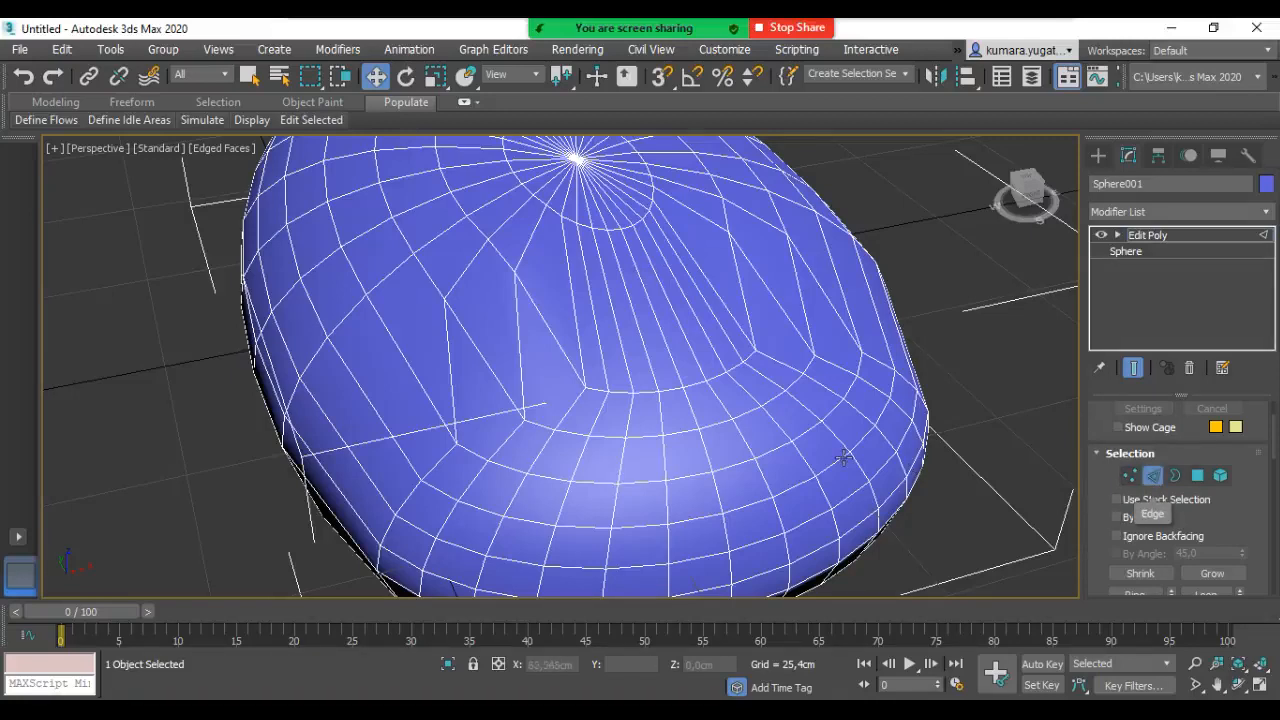
click(786, 549)
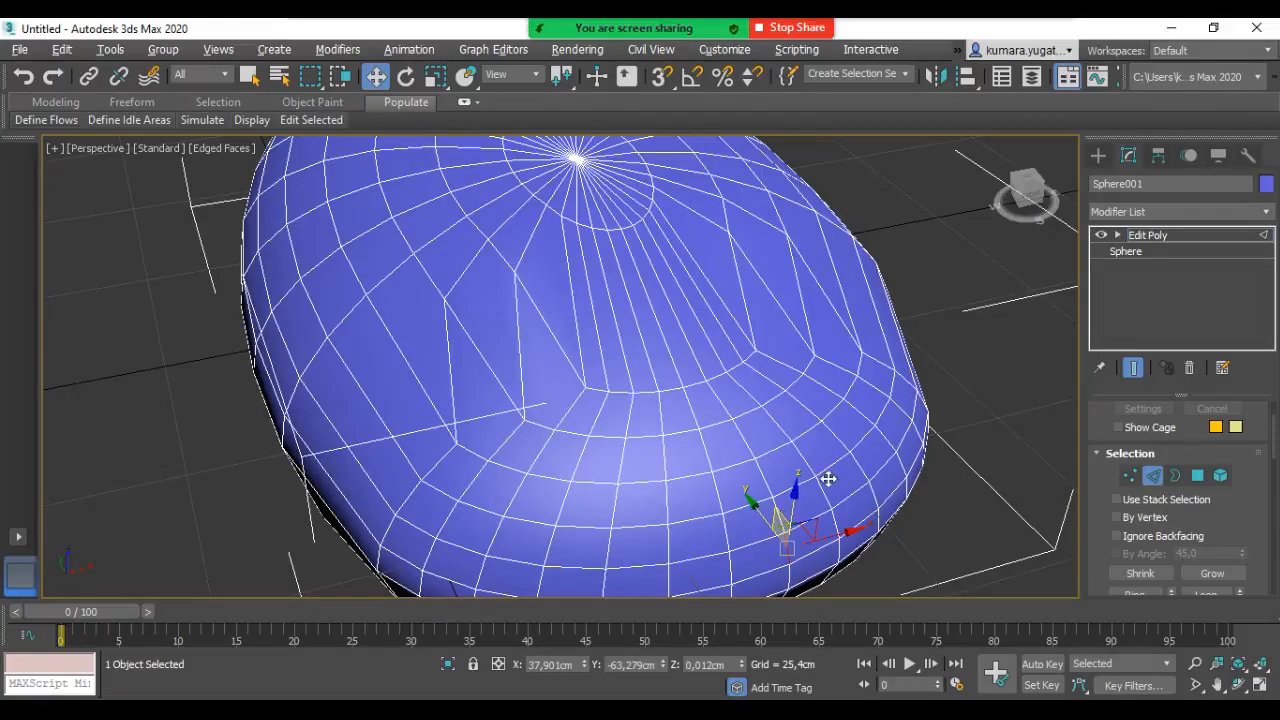
alt+middle_drag(826, 477, 852, 378)
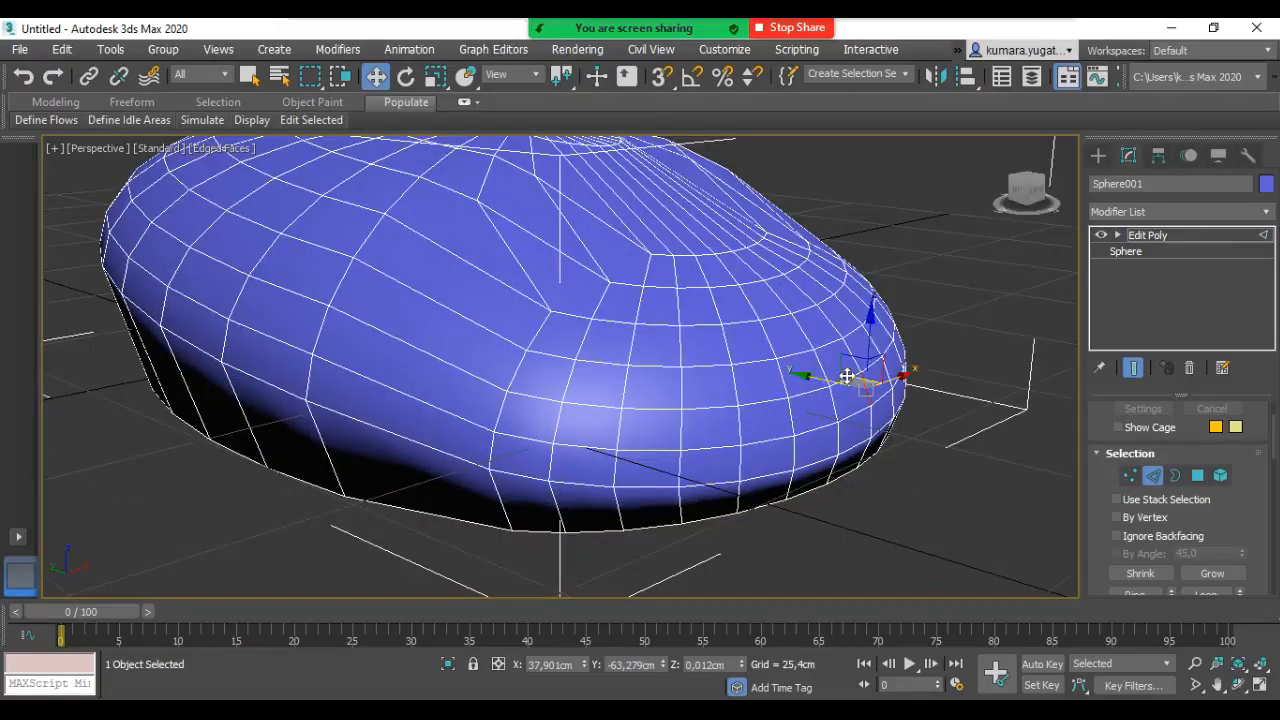
scroll(850, 377, up, 3)
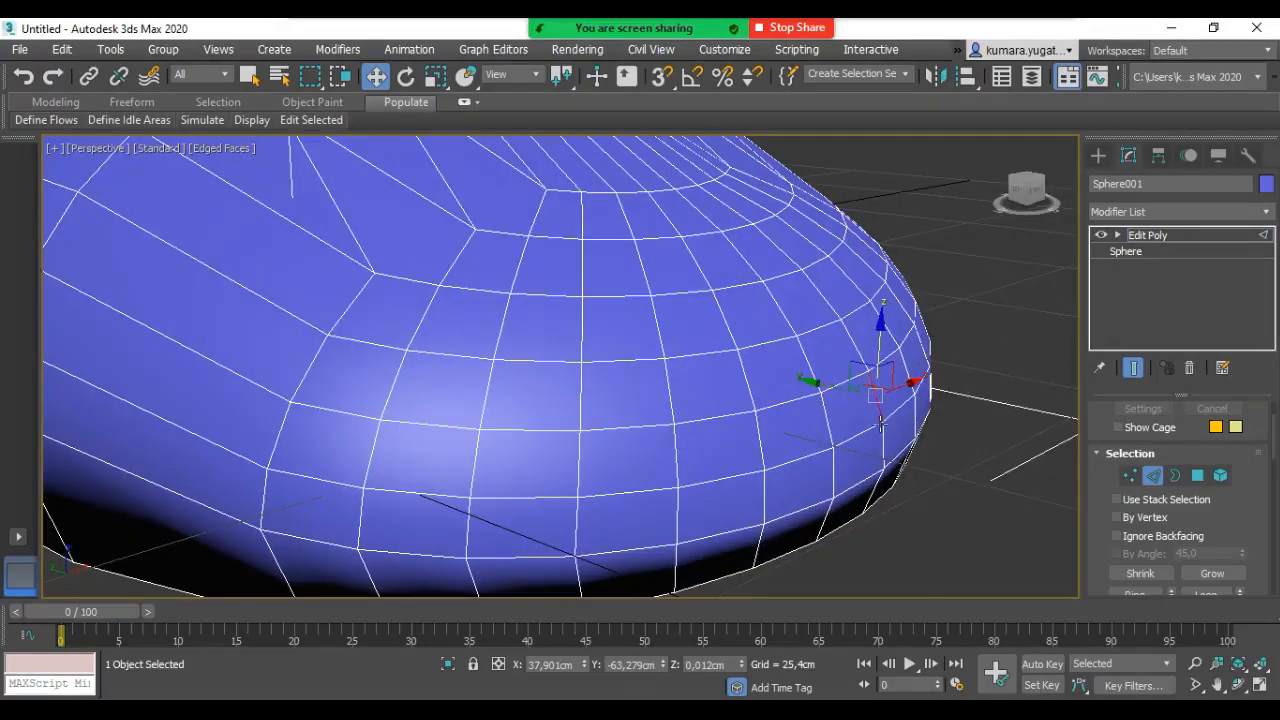
alt+middle_drag(806, 491, 812, 435)
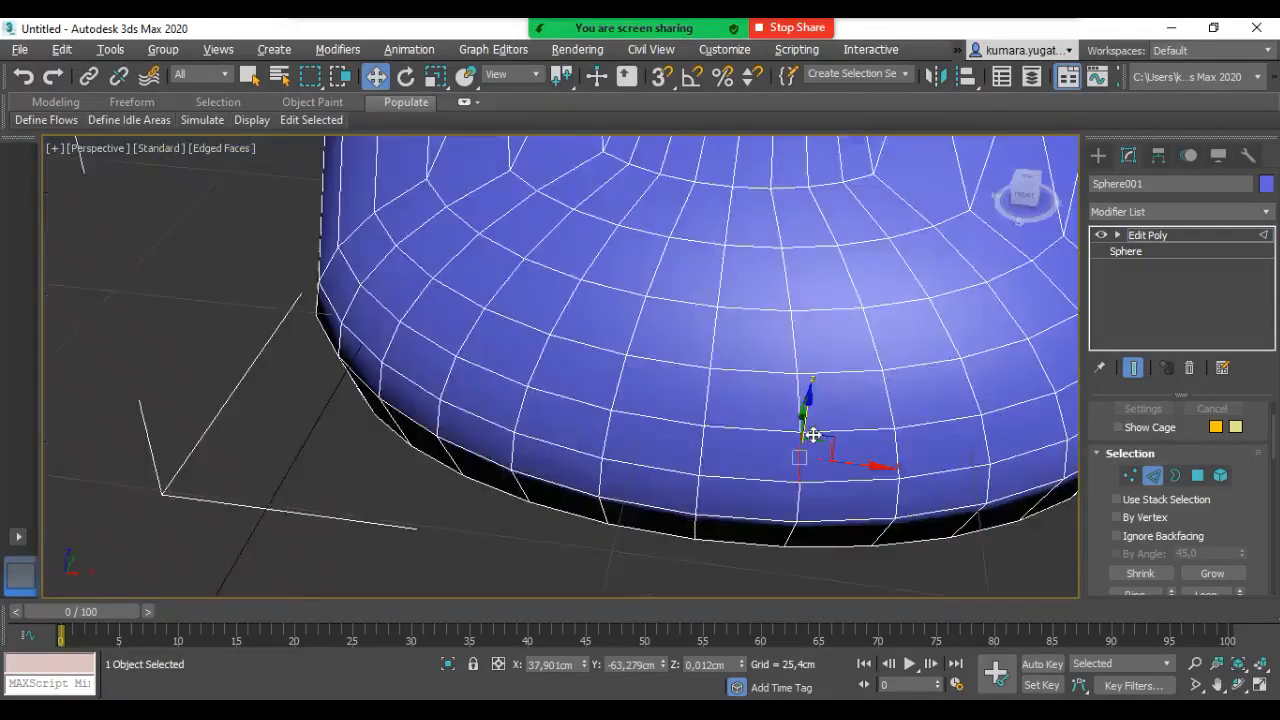
Step: In the Top view, select the chain of centre-line edges from the front rim to the ring around the pole
key(t)
scroll(545, 458, up, 6)
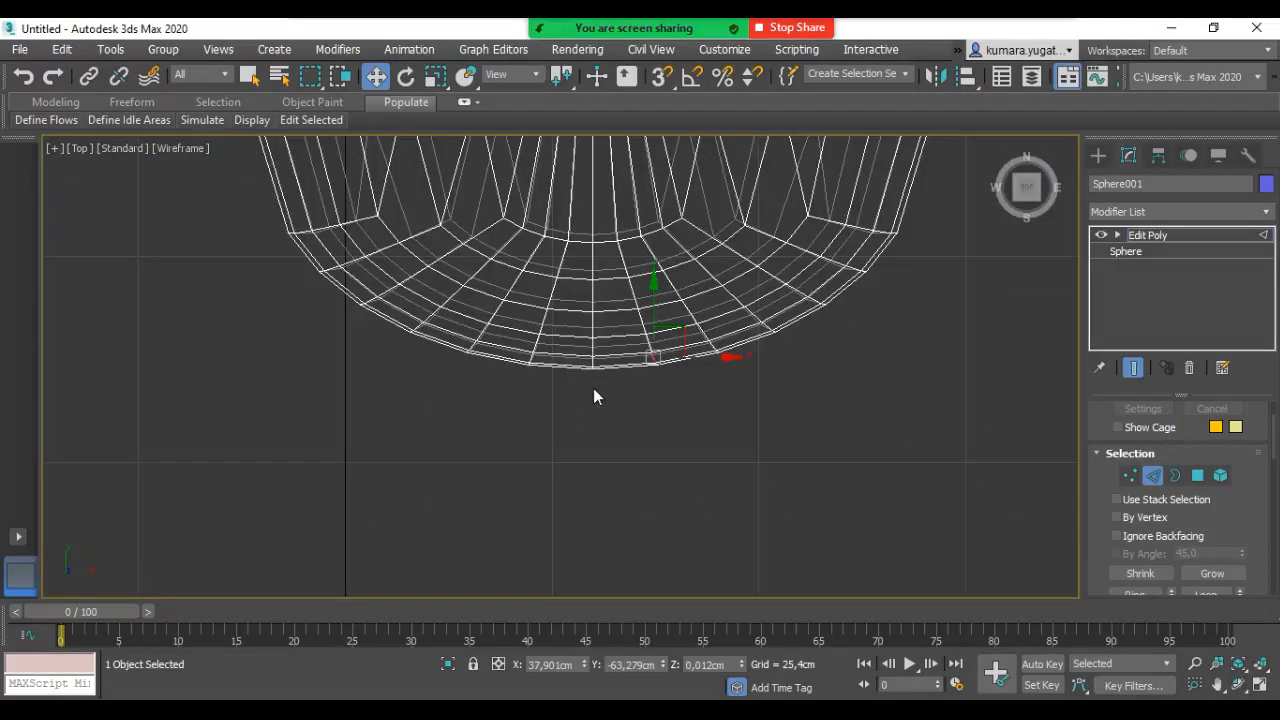
scroll(590, 390, up, 4)
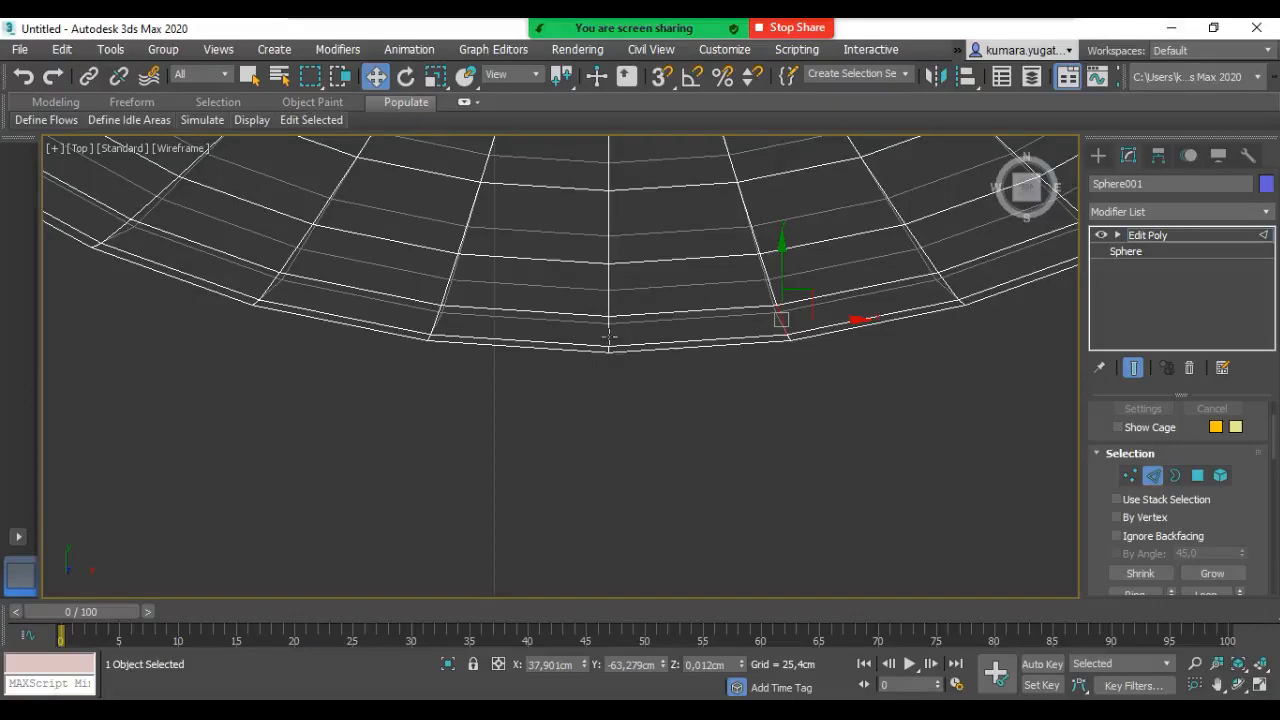
click(610, 338)
middle_drag(611, 380, 587, 475)
scroll(587, 476, down, 3)
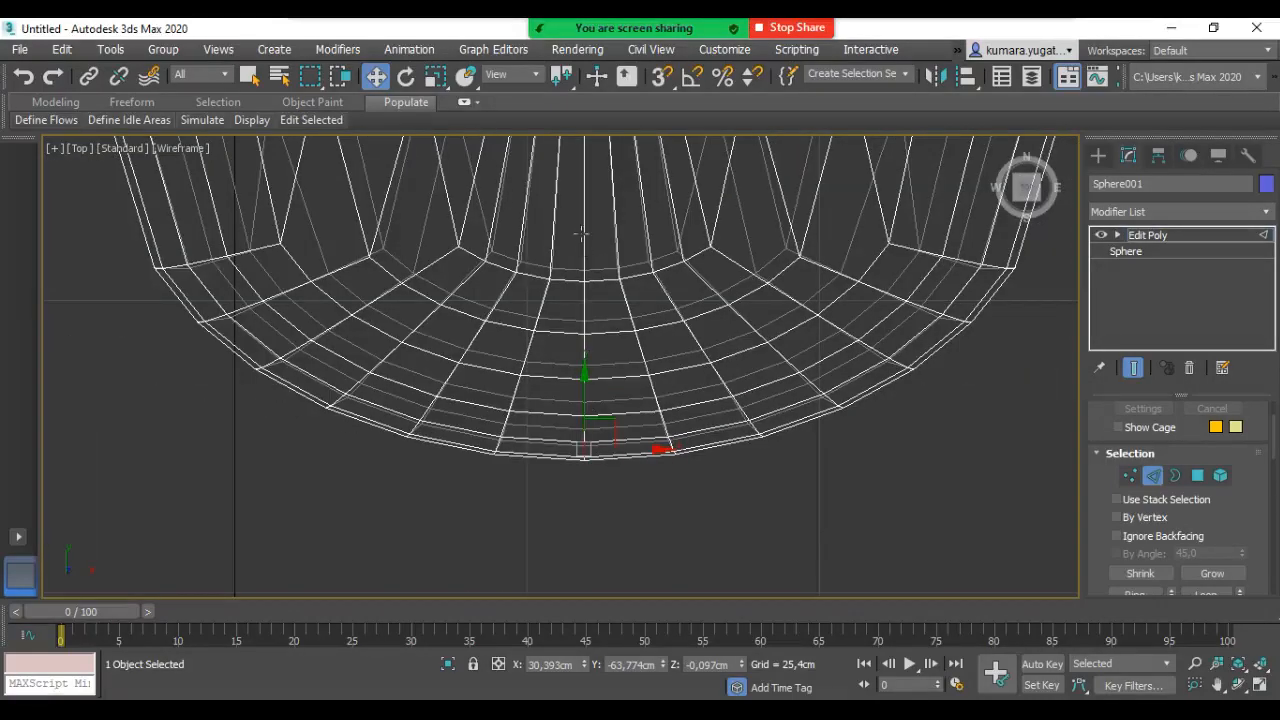
scroll(585, 433, up, 2)
drag(585, 435, 582, 399)
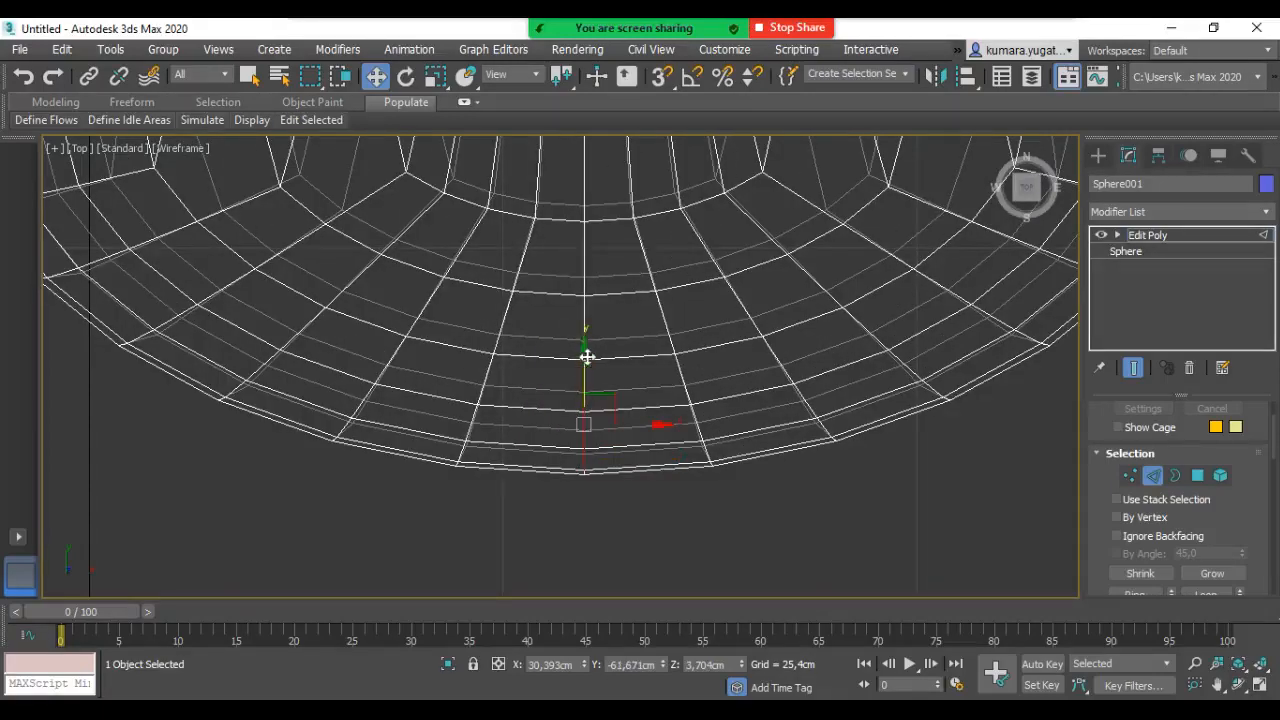
drag(586, 331, 585, 270)
ctrl+click(585, 267)
ctrl+click(589, 185)
Step: Add the front-left edges of the ring around the pole to the selection, starting at the centre line
middle_drag(581, 405, 577, 713)
scroll(595, 394, up, 1)
scroll(595, 394, down, 1)
scroll(587, 268, down, 1)
middle_drag(583, 414, 577, 530)
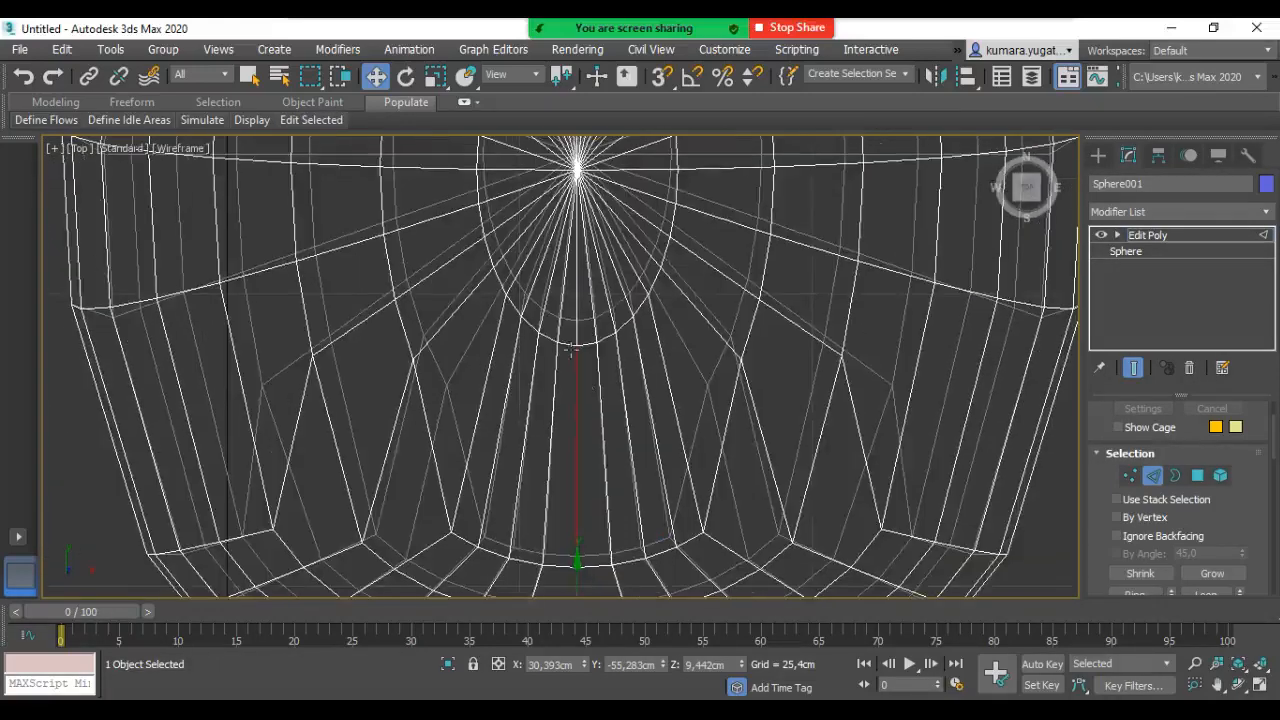
scroll(567, 335, up, 2)
ctrl+click(564, 338)
ctrl+click(525, 325)
ctrl+click(482, 298)
ctrl+click(437, 234)
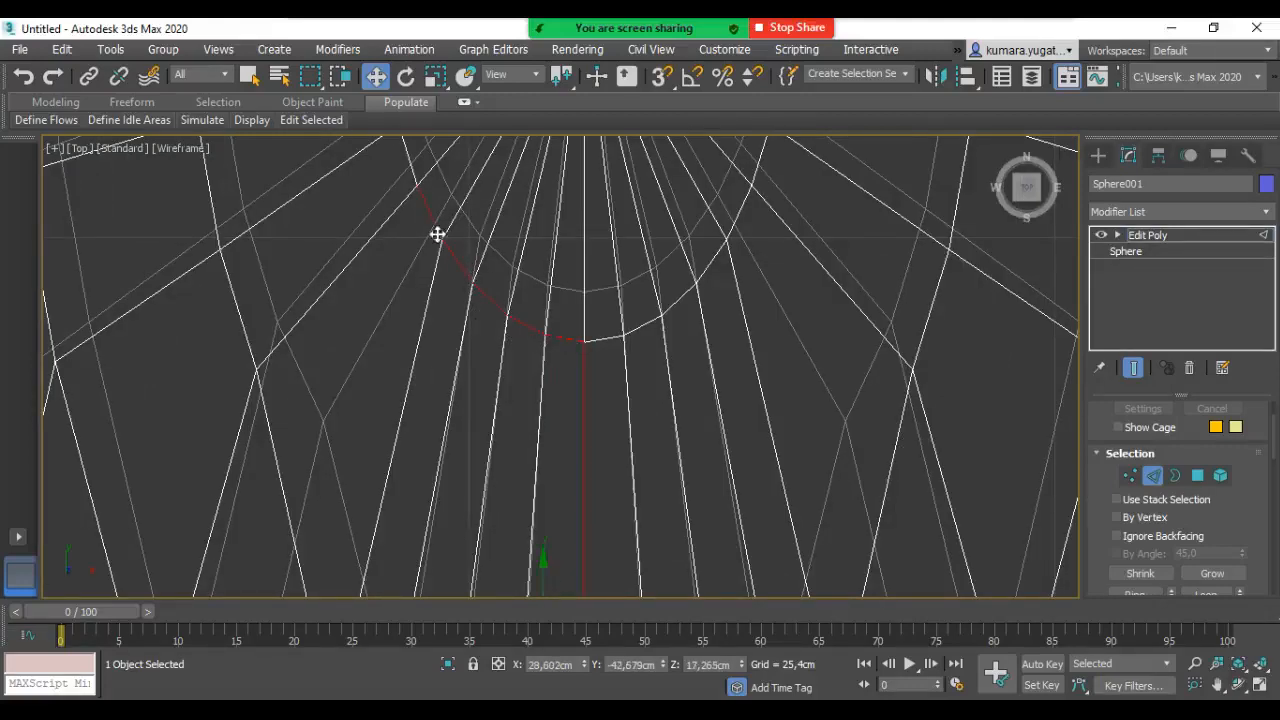
scroll(471, 340, down, 3)
middle_drag(548, 310, 544, 408)
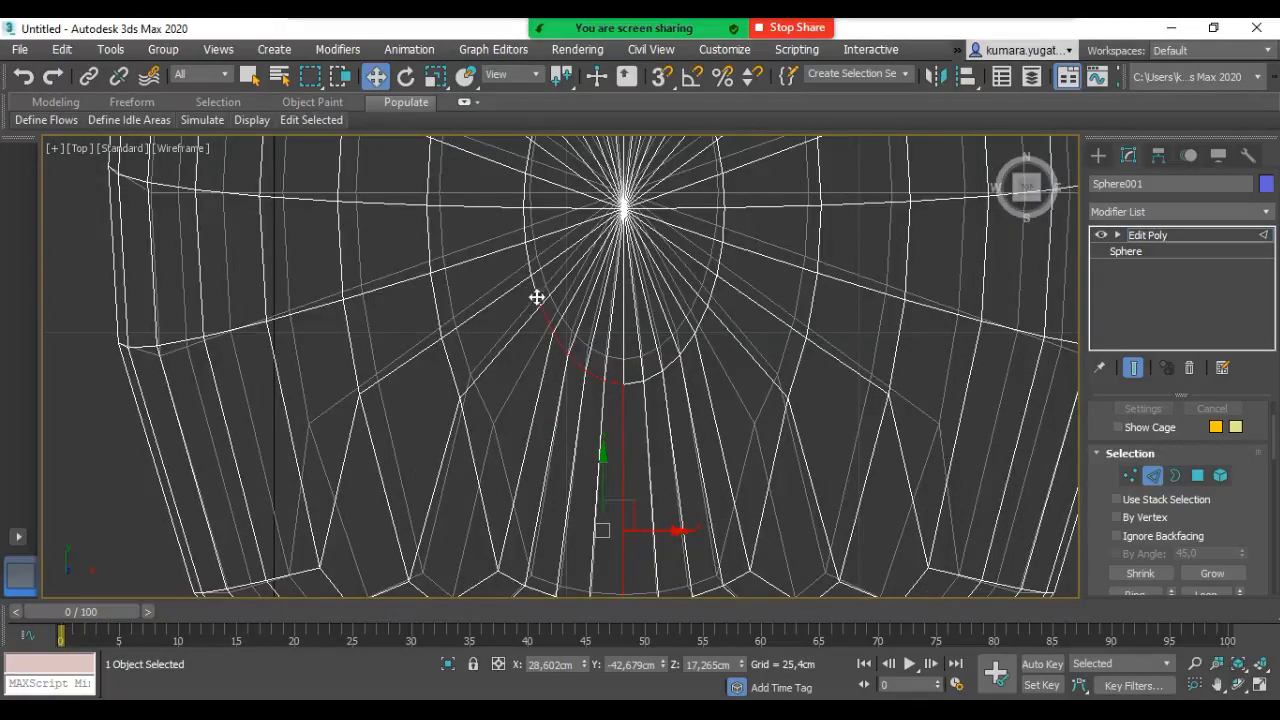
ctrl+click(529, 258)
Step: Add the edges running outward from the ring toward the body's left side to the selection
ctrl+click(462, 262)
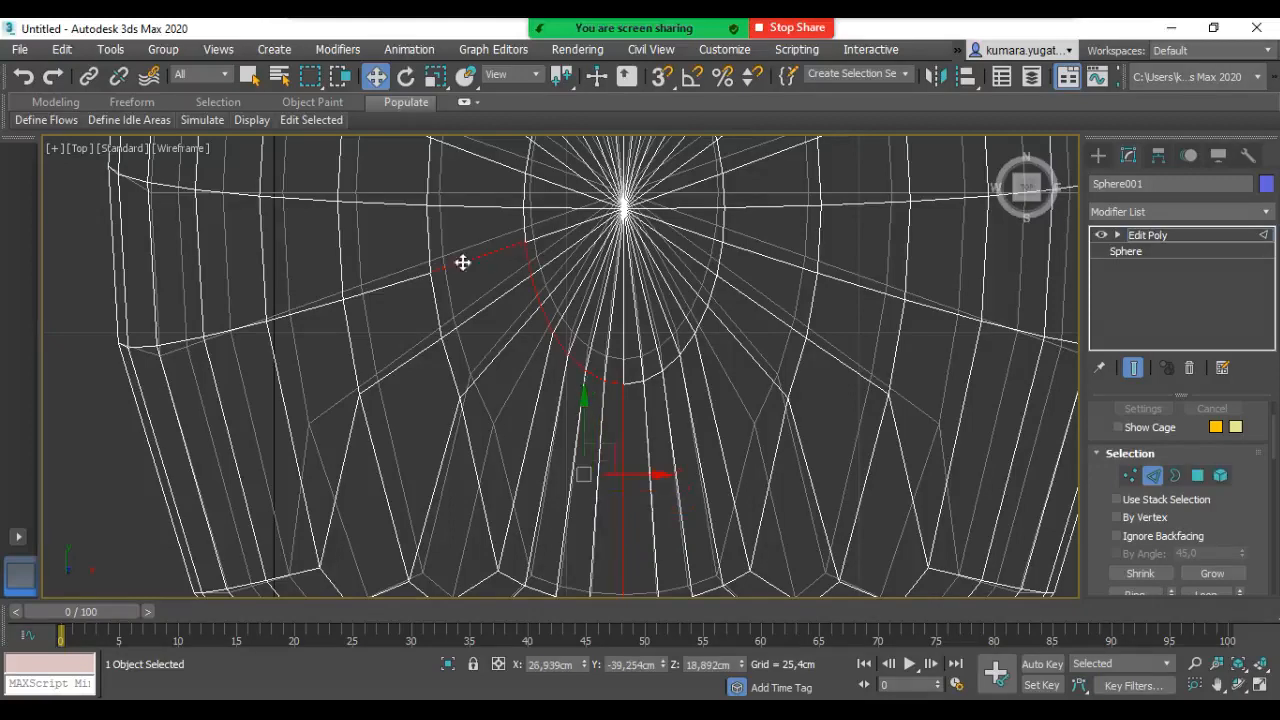
ctrl+click(400, 281)
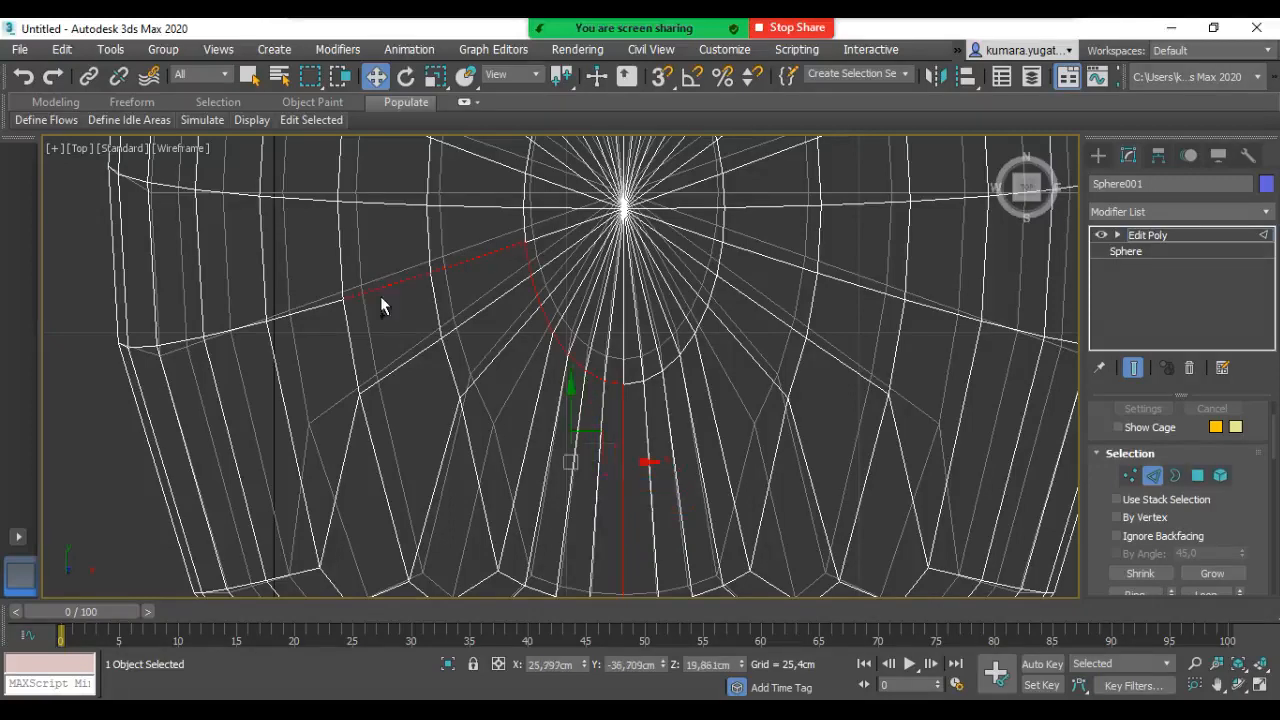
ctrl+click(308, 309)
ctrl+click(236, 328)
ctrl+click(166, 345)
ctrl+click(139, 347)
Step: Complete the left crosswise edge line by adding its short end edge at the outermost rim
middle_drag(498, 383, 649, 269)
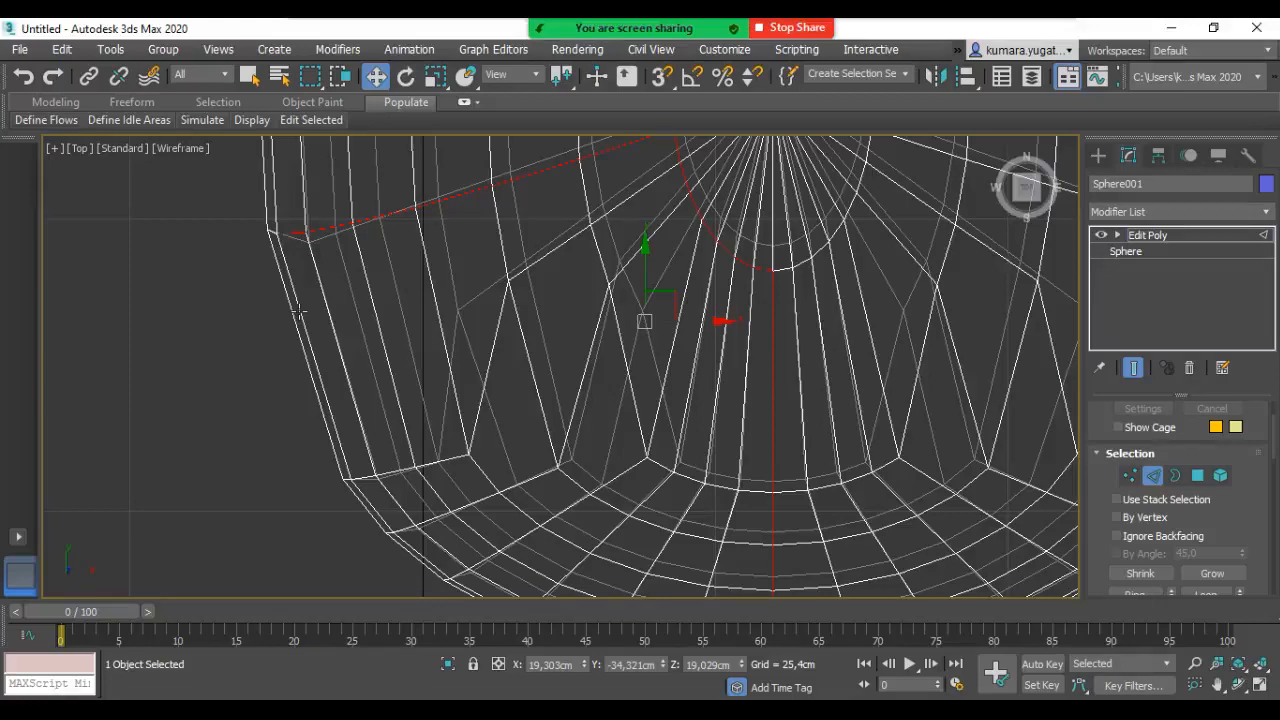
scroll(259, 238, up, 5)
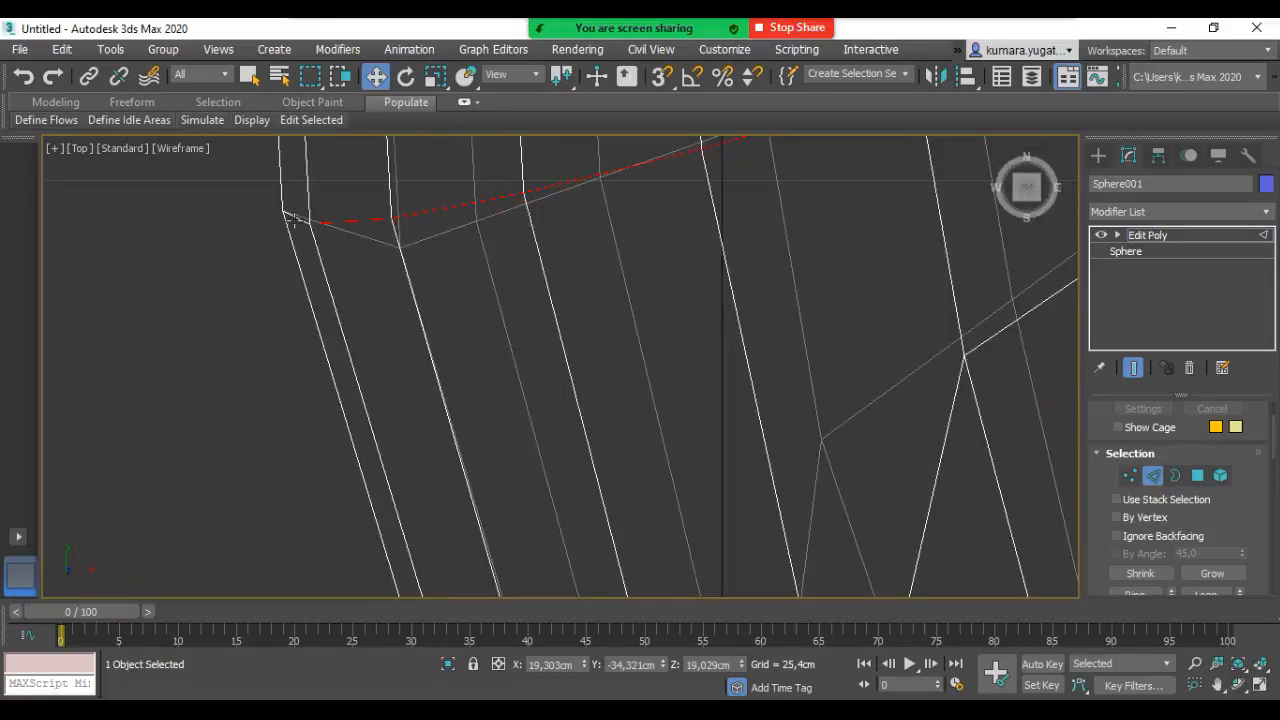
alt+middle_drag(339, 410, 440, 340)
scroll(435, 378, down, 6)
middle_drag(435, 393, 434, 383)
scroll(452, 472, up, 8)
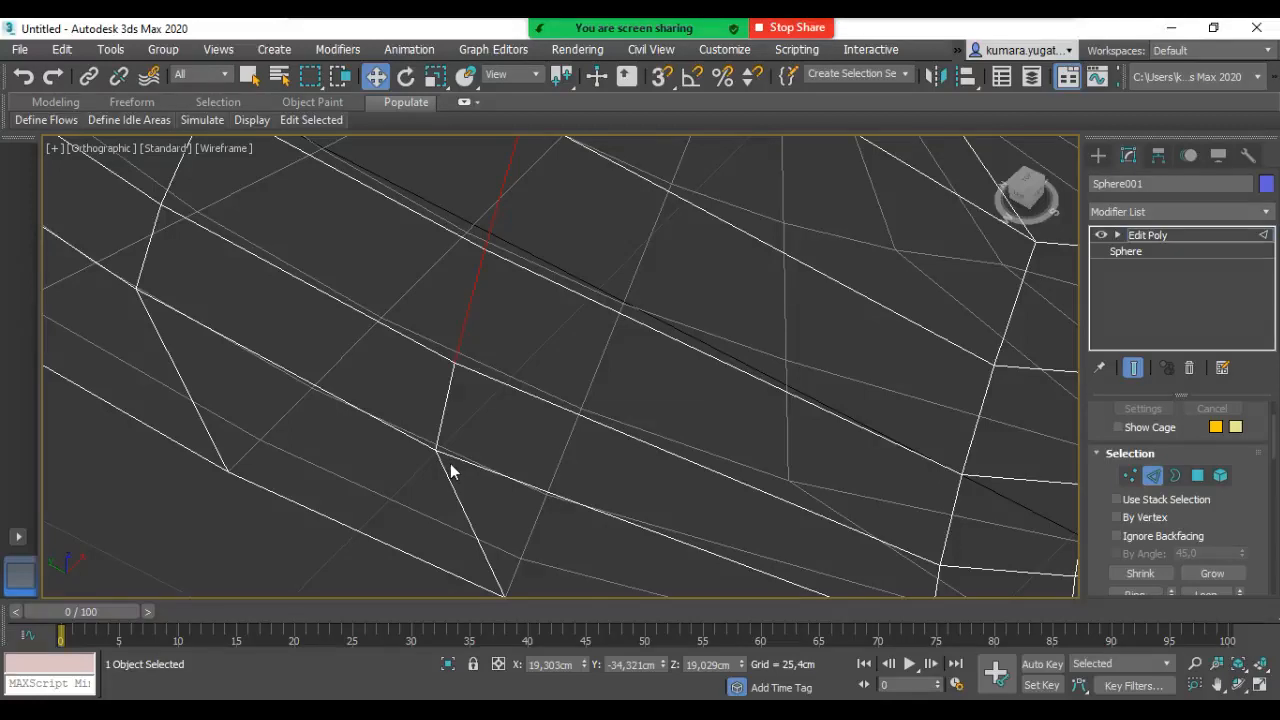
key(F3)
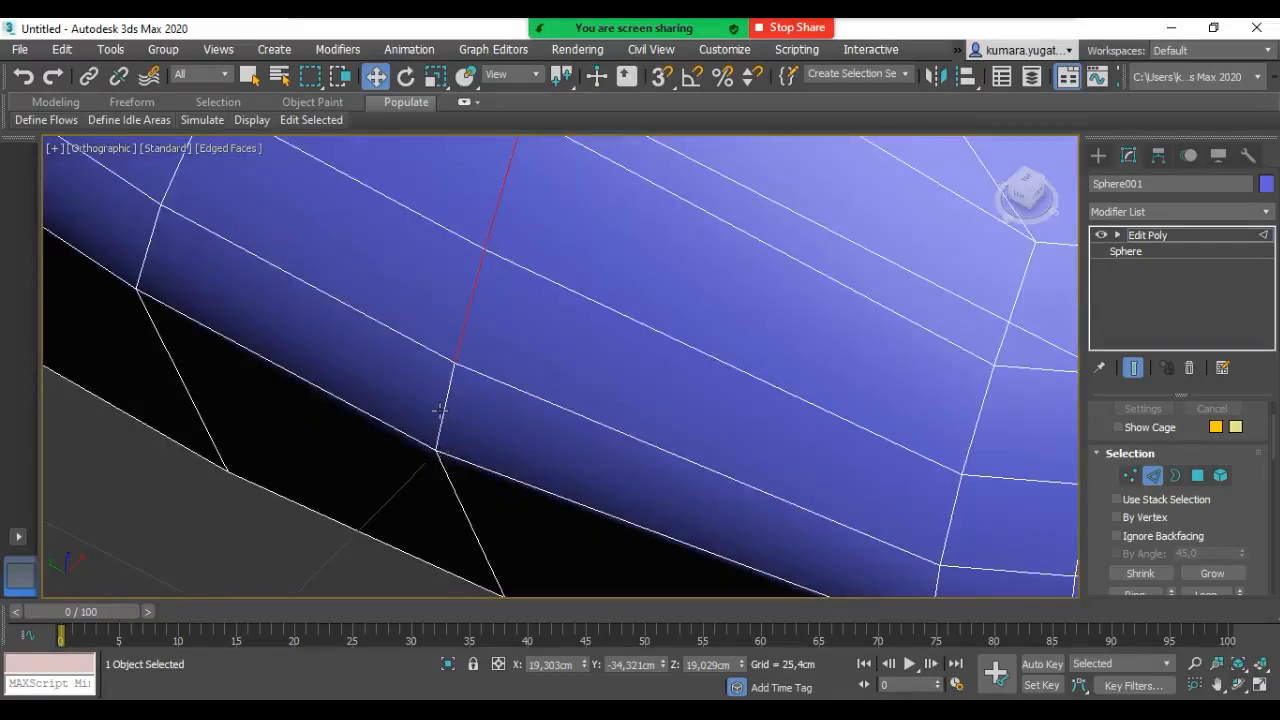
key(t)
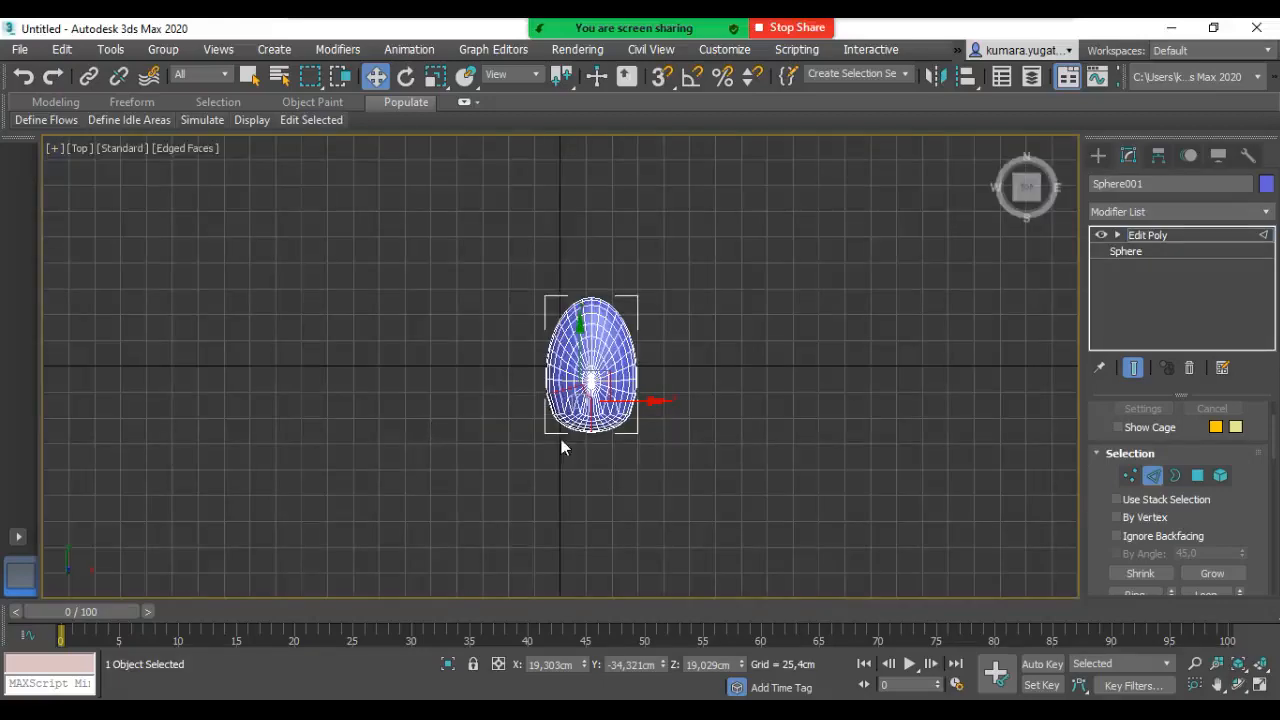
scroll(600, 434, up, 5)
scroll(507, 335, up, 8)
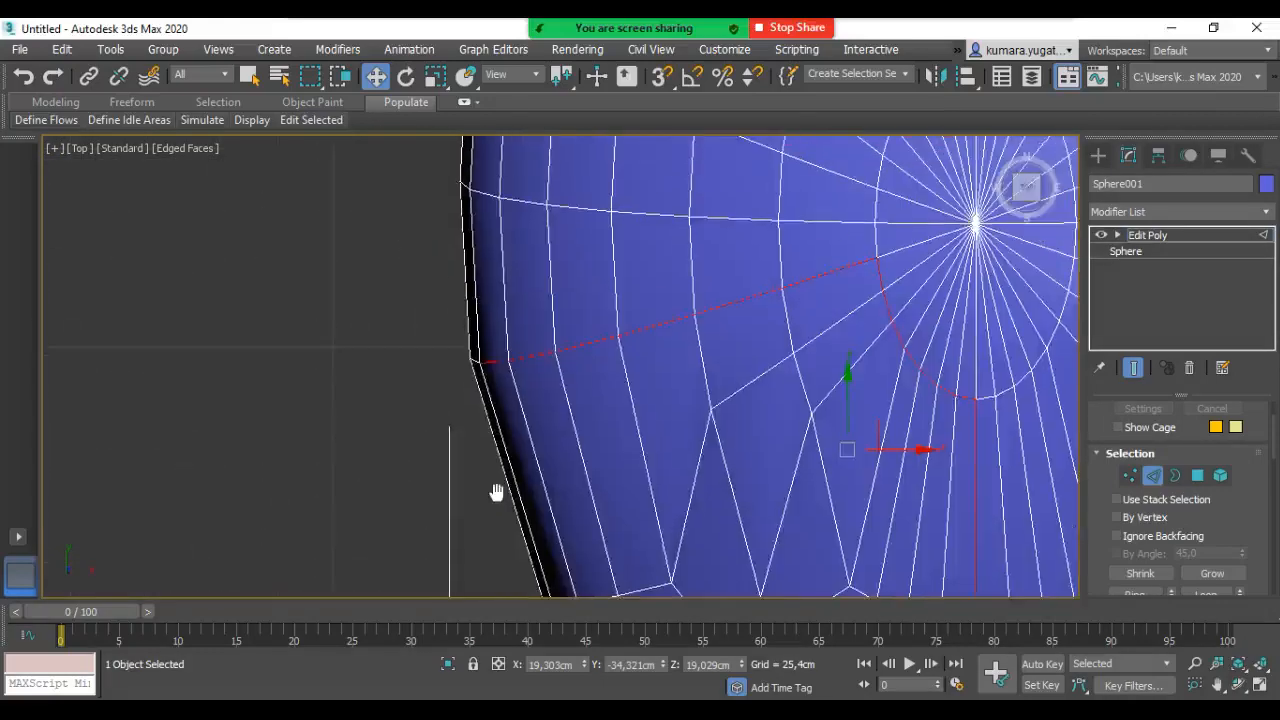
scroll(509, 340, up, 3)
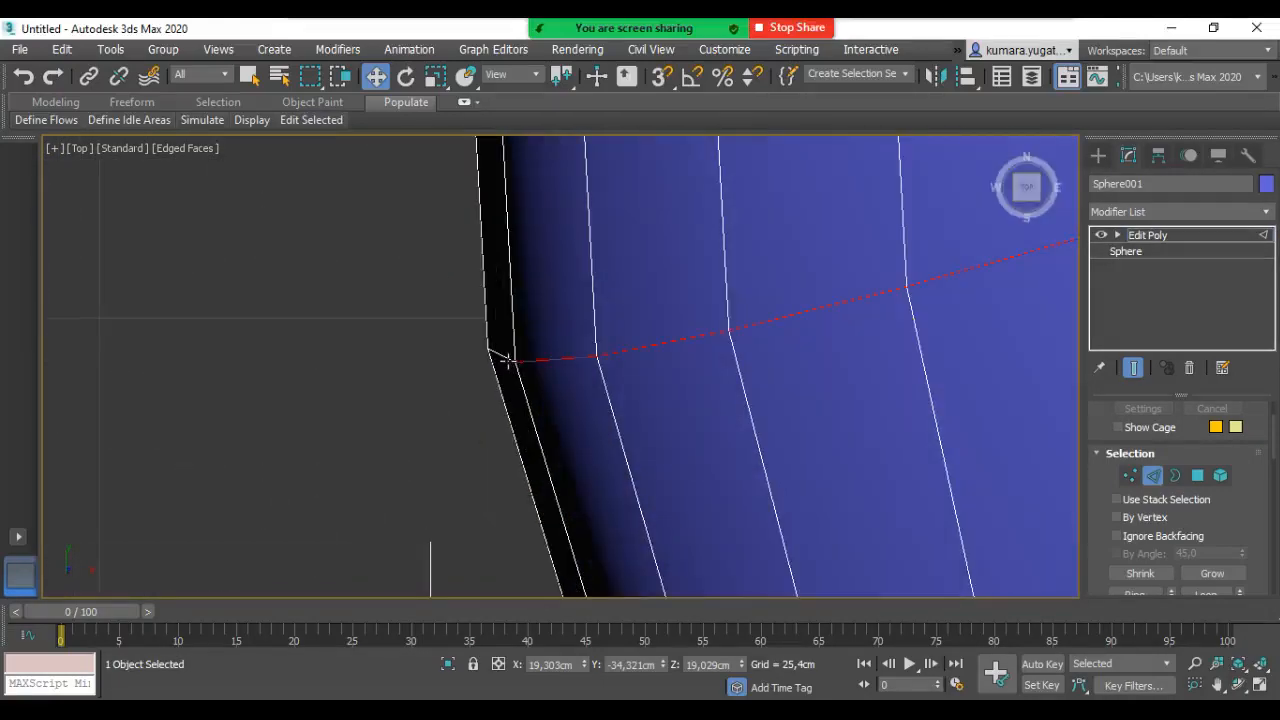
middle_drag(520, 430, 480, 286)
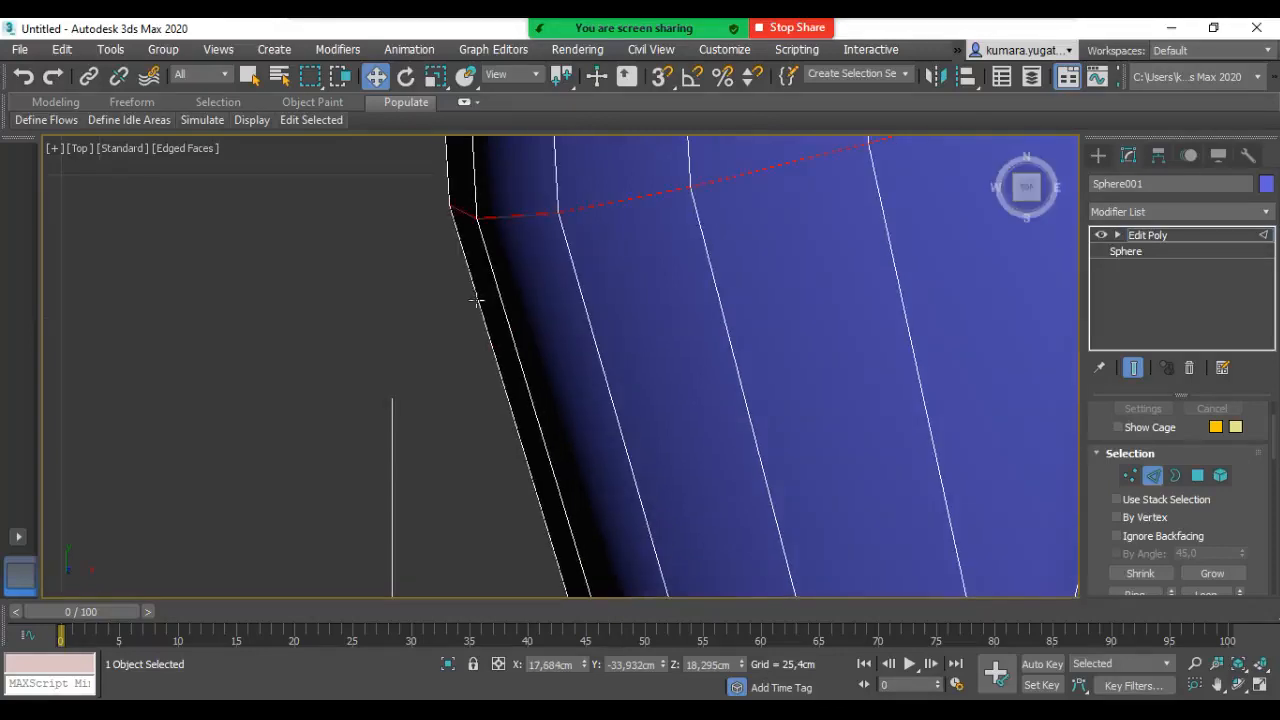
Step: Add the long left rim edge and the first edge past the front-left corner to the selection
ctrl+click(479, 308)
scroll(556, 424, down, 3)
middle_drag(591, 432, 554, 206)
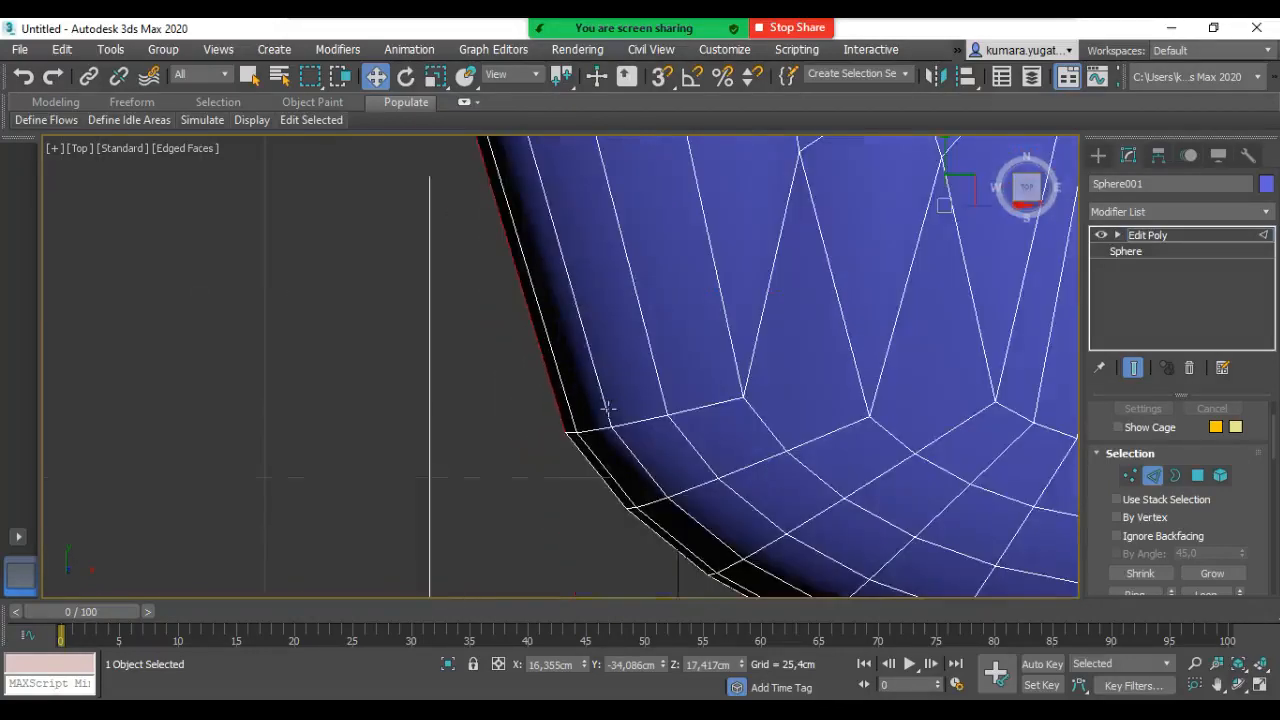
scroll(565, 456, up, 2)
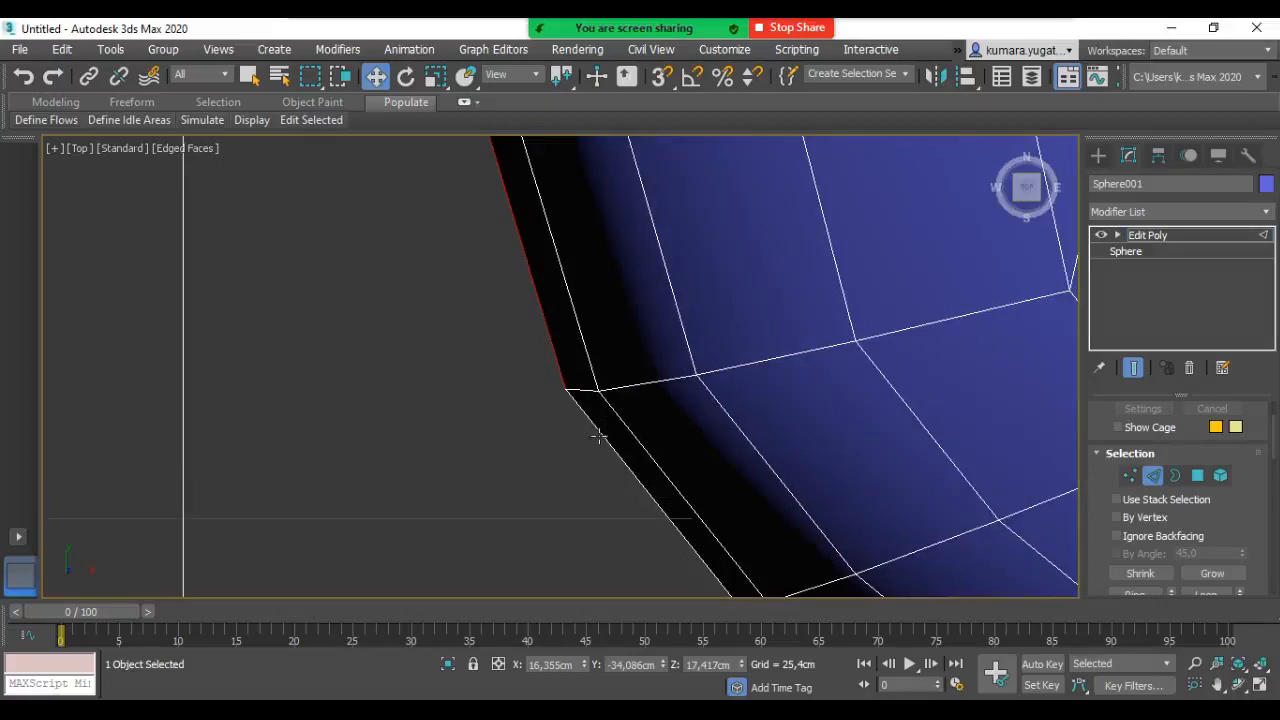
ctrl+click(602, 436)
middle_drag(602, 436, 339, 153)
Step: Add the remaining front-left rim edges to the selection until the outline closes at the centre line
ctrl+click(551, 387)
middle_drag(818, 581, 500, 378)
ctrl+click(500, 375)
middle_drag(737, 424, 302, 262)
ctrl+click(440, 380)
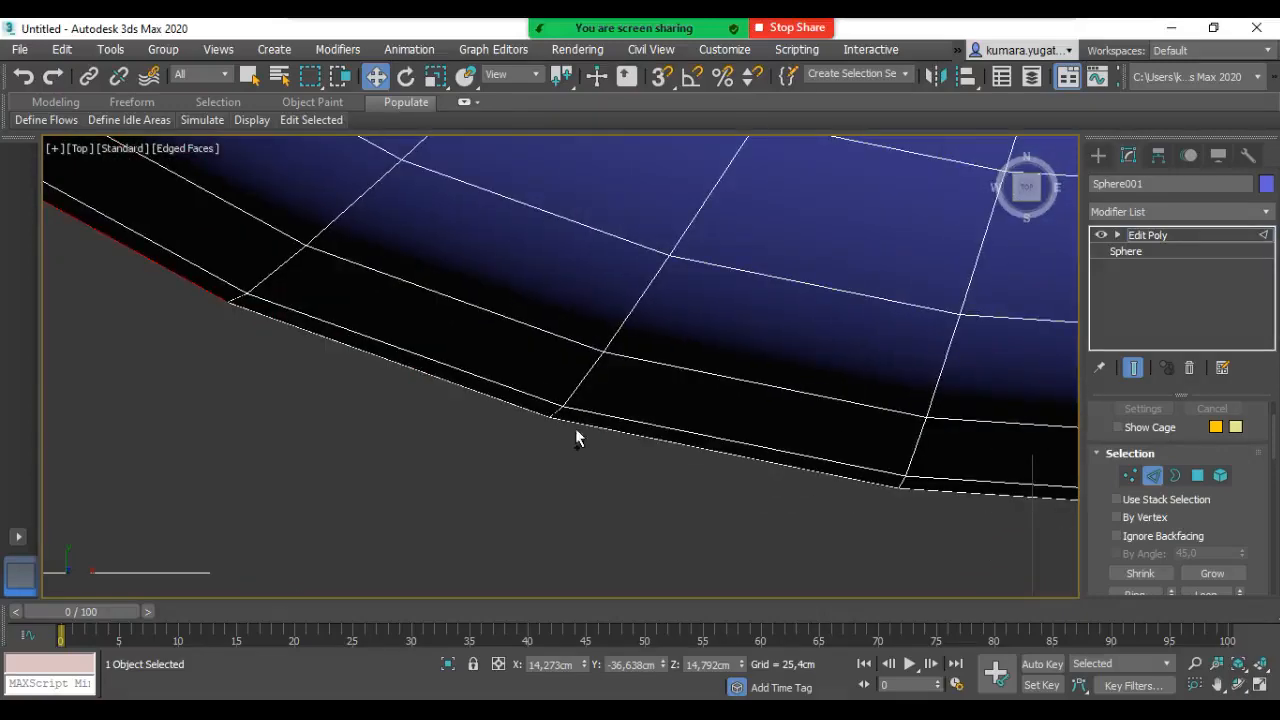
ctrl+click(776, 462)
middle_drag(788, 430, 371, 373)
ctrl+click(602, 439)
scroll(840, 450, up, 4)
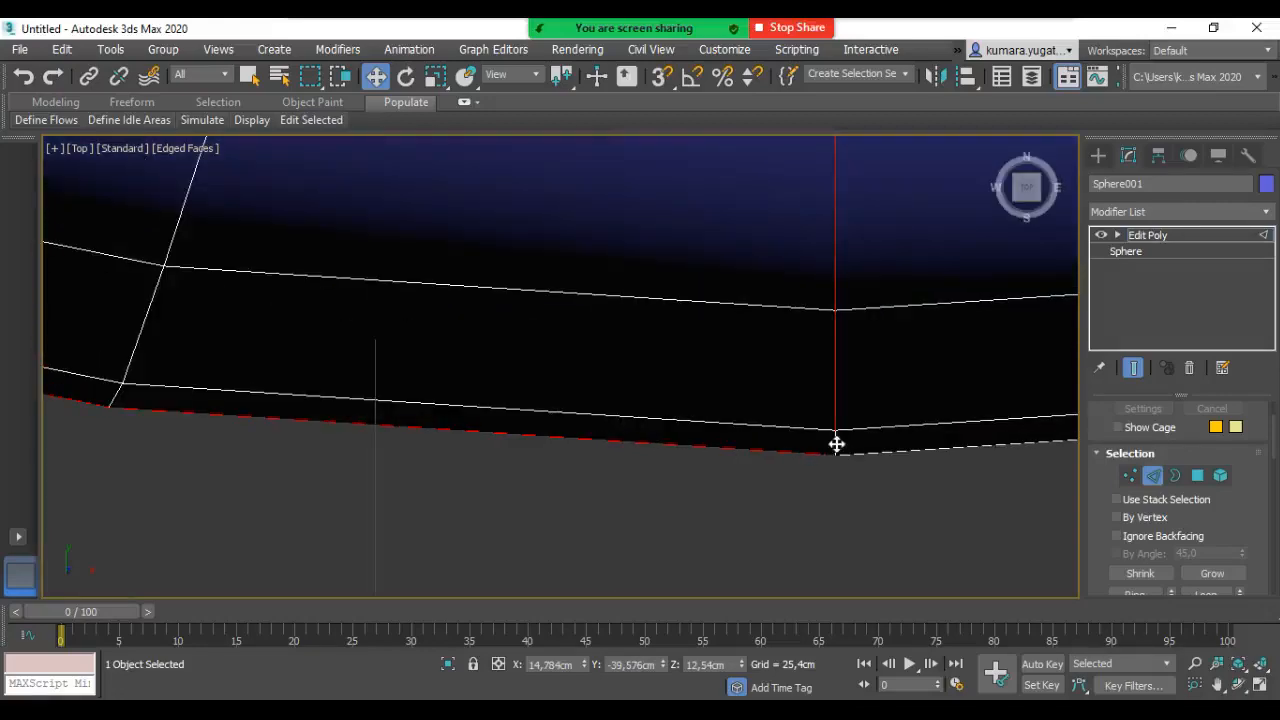
middle_drag(911, 458, 494, 469)
scroll(554, 451, down, 4)
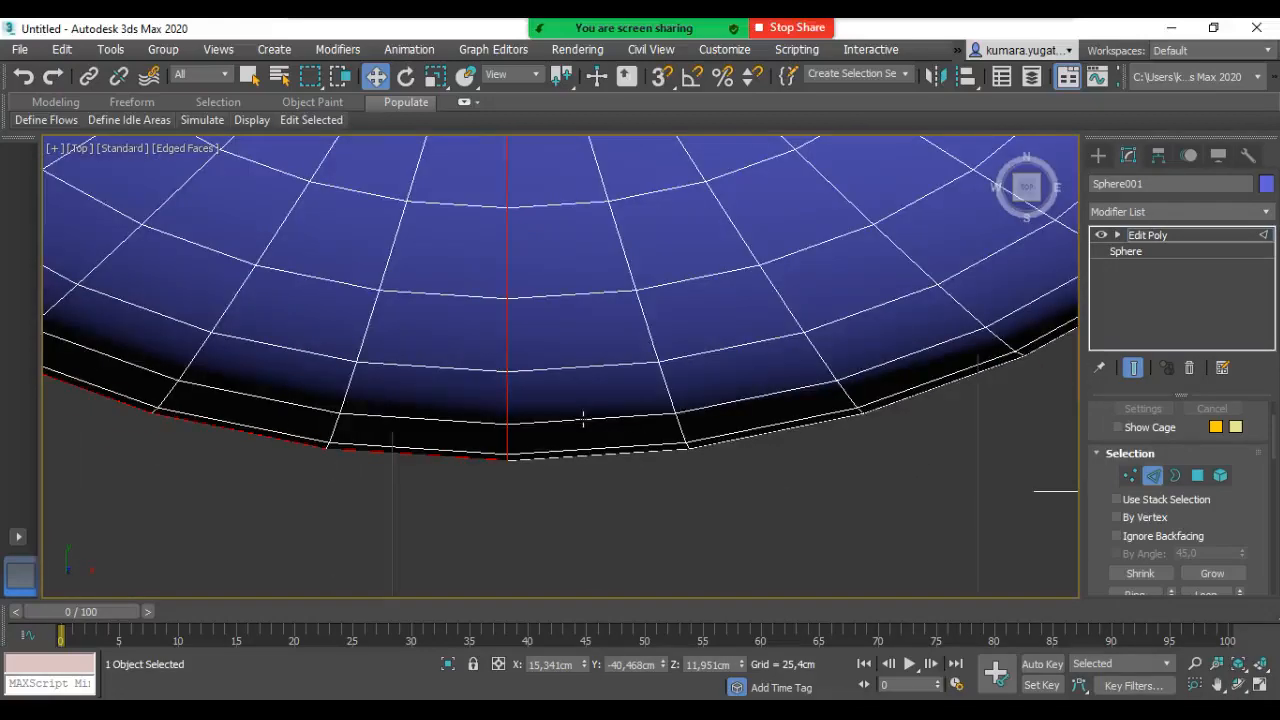
Step: Add the front-right edges of the ring around the pole to the selection, mirroring the left side
scroll(583, 419, down, 5)
middle_drag(570, 440, 550, 648)
middle_drag(595, 358, 619, 292)
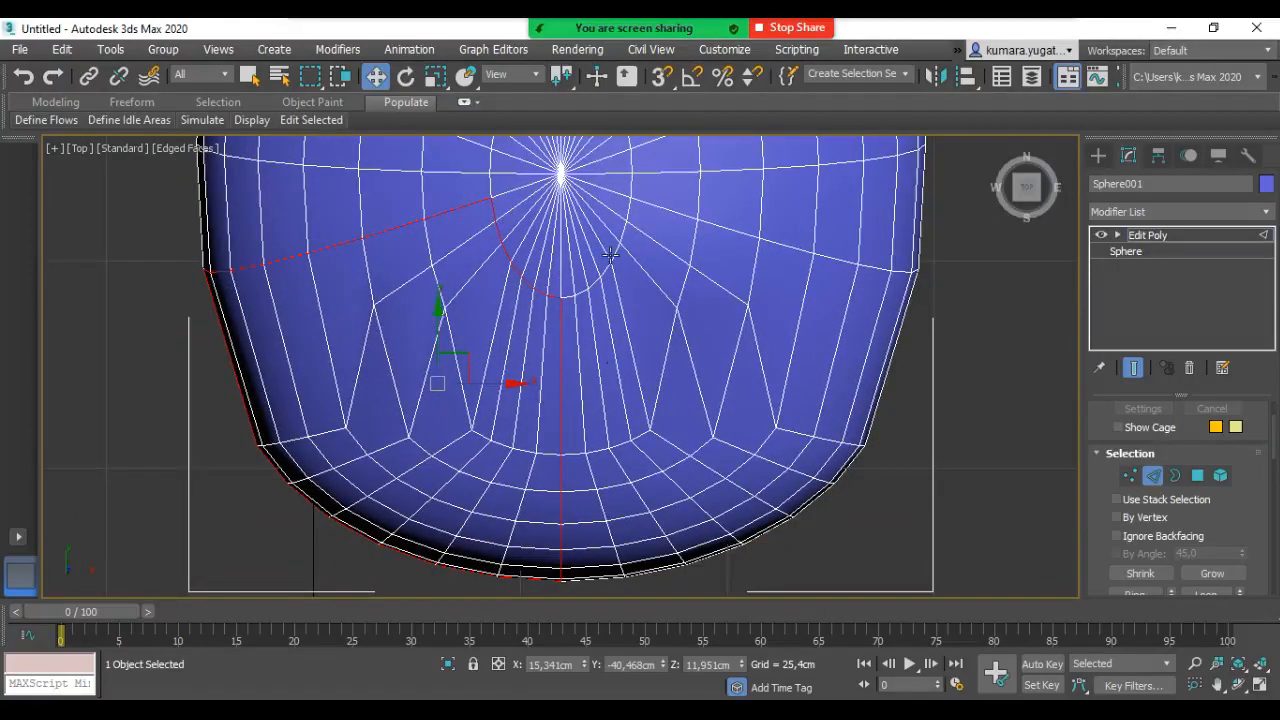
scroll(606, 258, up, 4)
scroll(577, 323, up, 1)
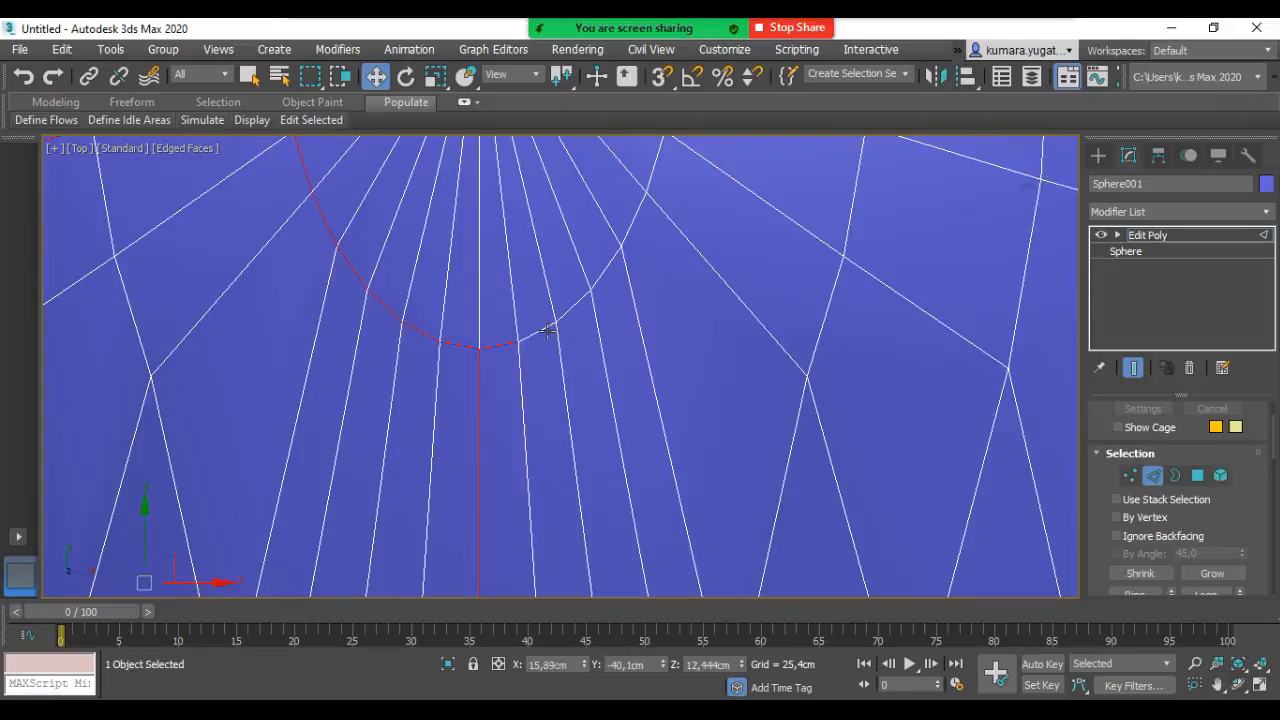
ctrl+click(549, 327)
ctrl+click(574, 310)
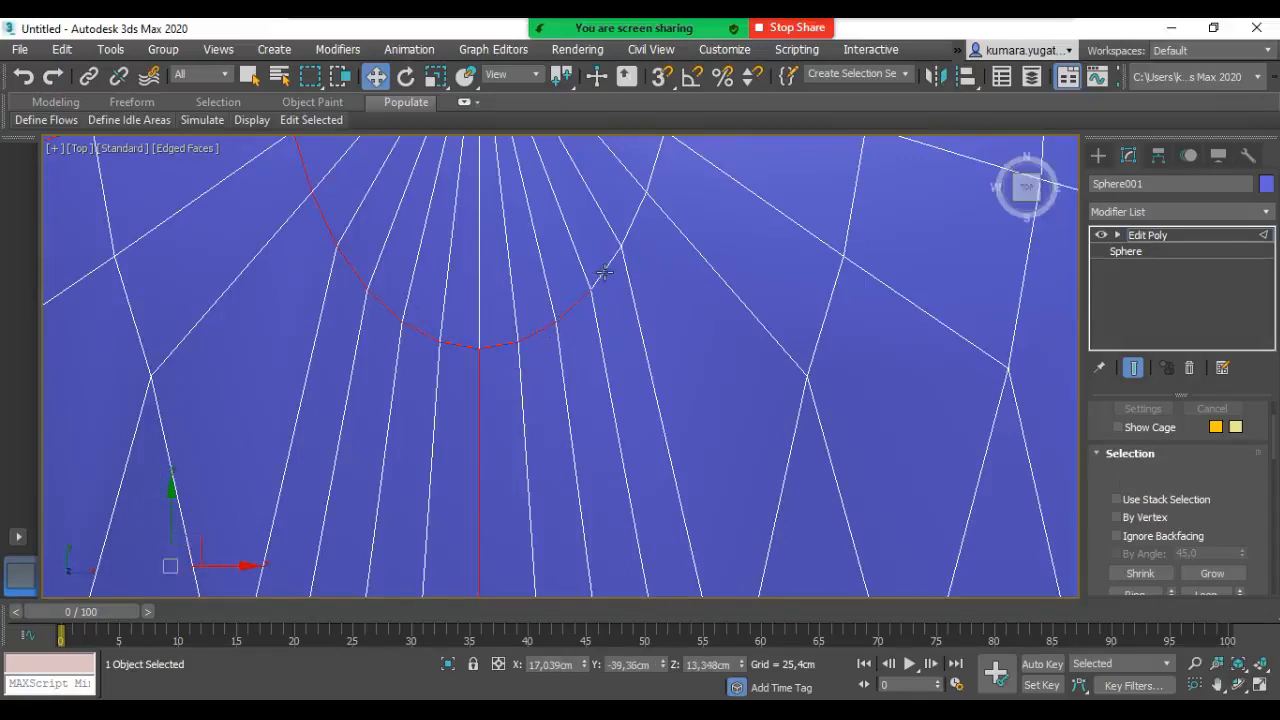
ctrl+click(618, 245)
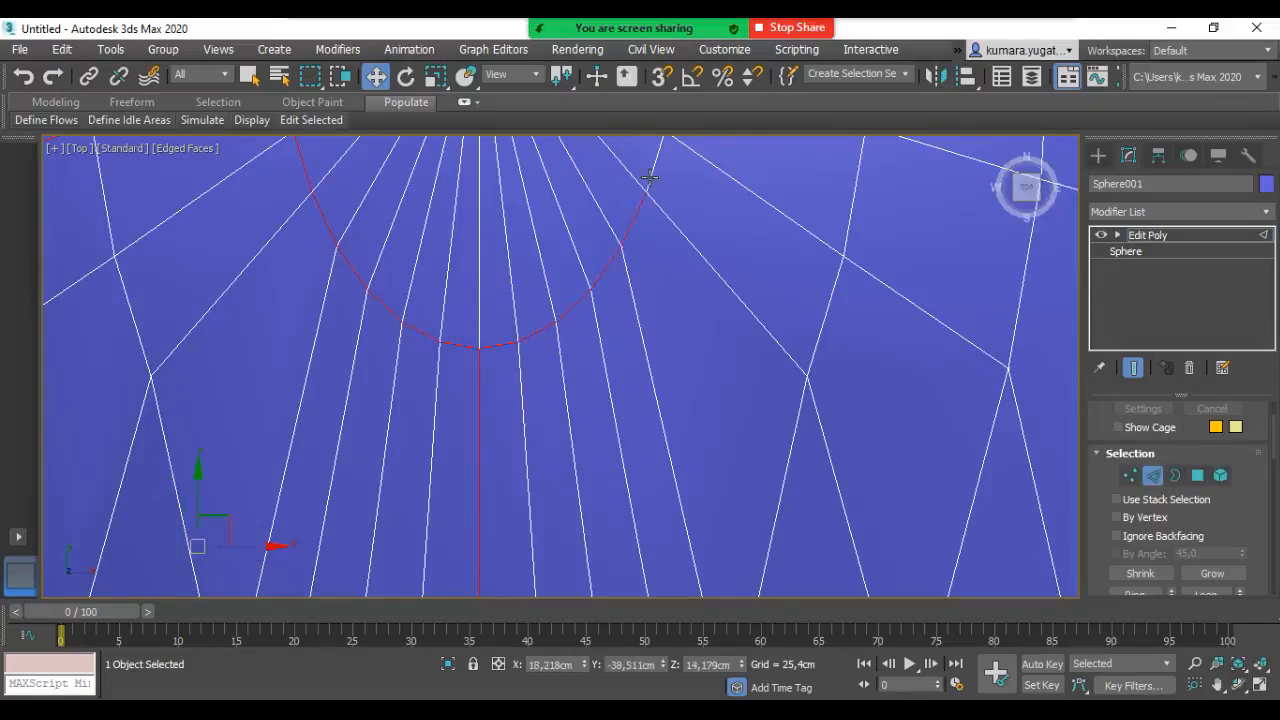
middle_drag(651, 214, 497, 527)
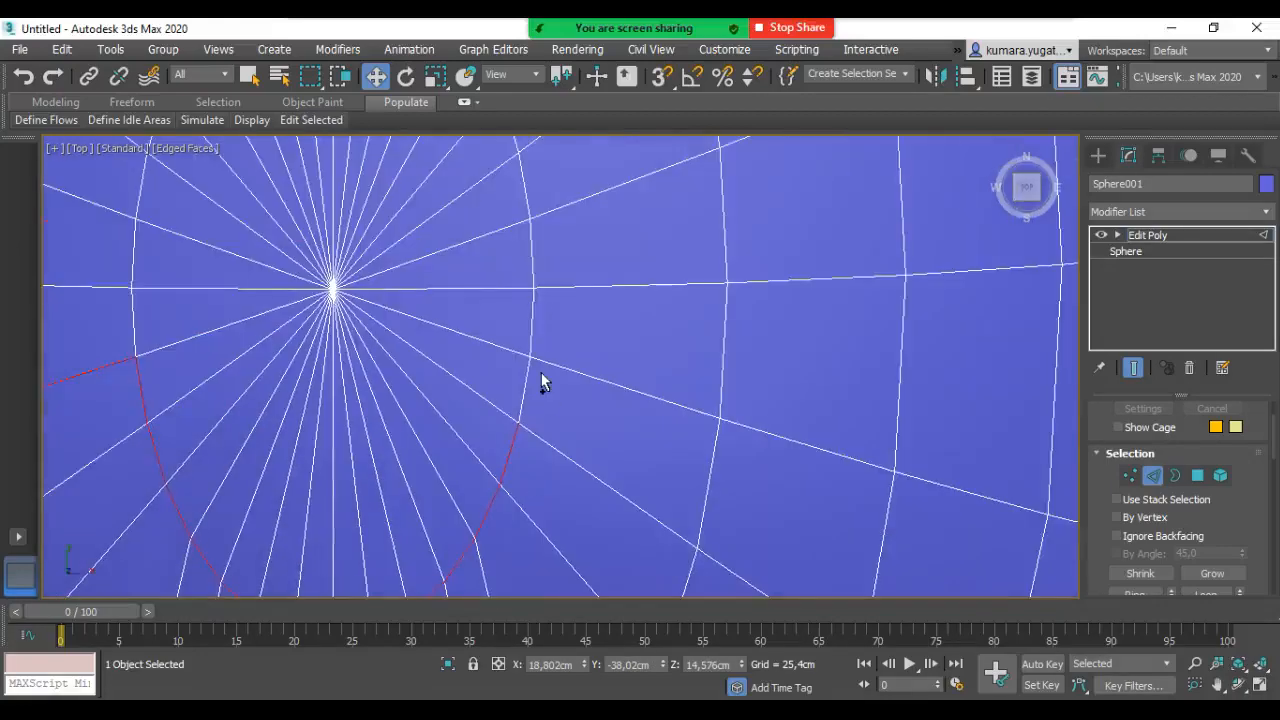
ctrl+click(524, 381)
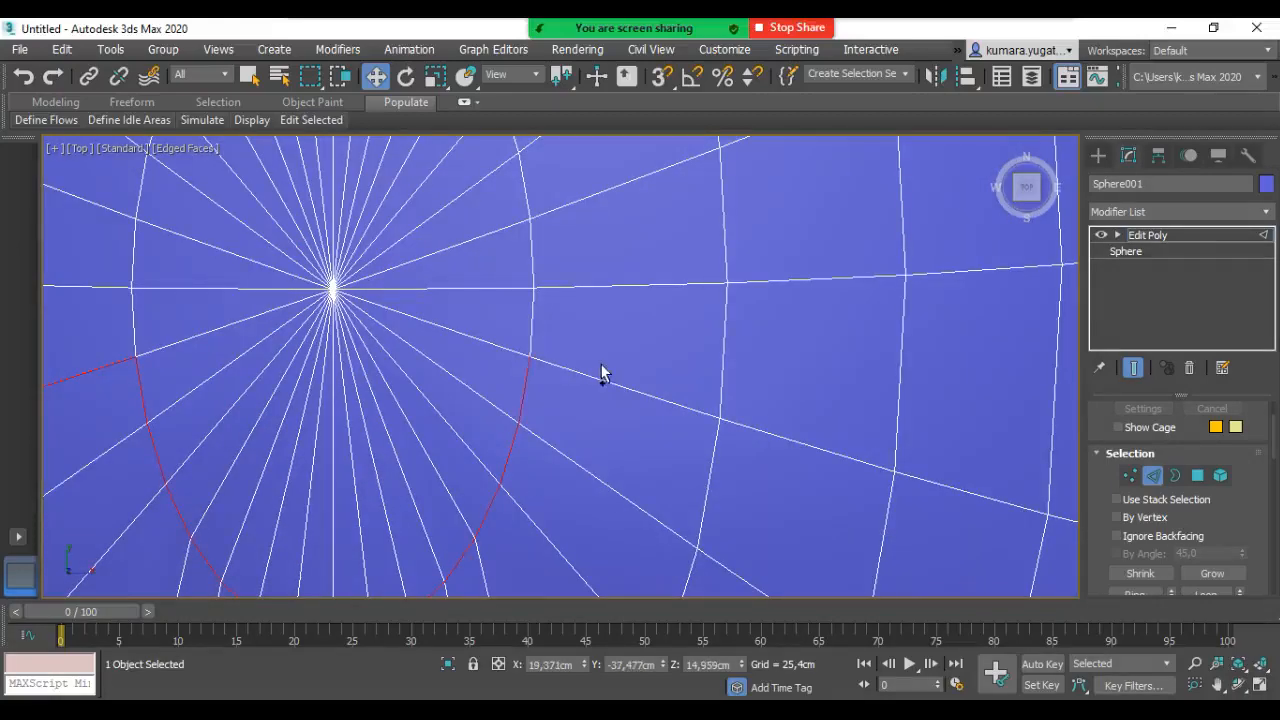
Step: Add the right crosswise edge line to the selection, from the ring around the pole out to the outermost rim
ctrl+click(600, 378)
ctrl+click(778, 435)
ctrl+click(931, 478)
scroll(733, 451, up, 2)
middle_drag(733, 451, 339, 343)
ctrl+click(431, 334)
ctrl+click(629, 378)
ctrl+click(777, 396)
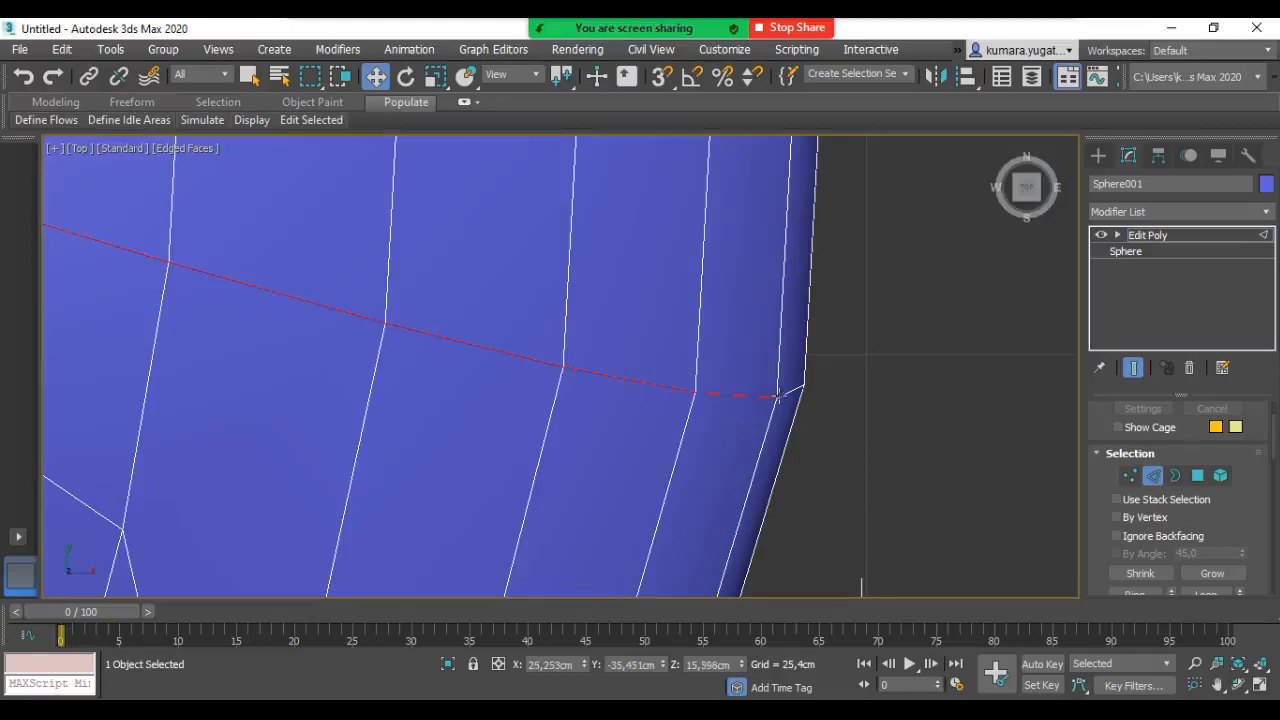
ctrl+click(787, 394)
Step: Add the long right rim edge and the first two edges past the front-right corner to the selection
middle_drag(786, 414, 811, 181)
ctrl+click(776, 358)
scroll(760, 323, down, 5)
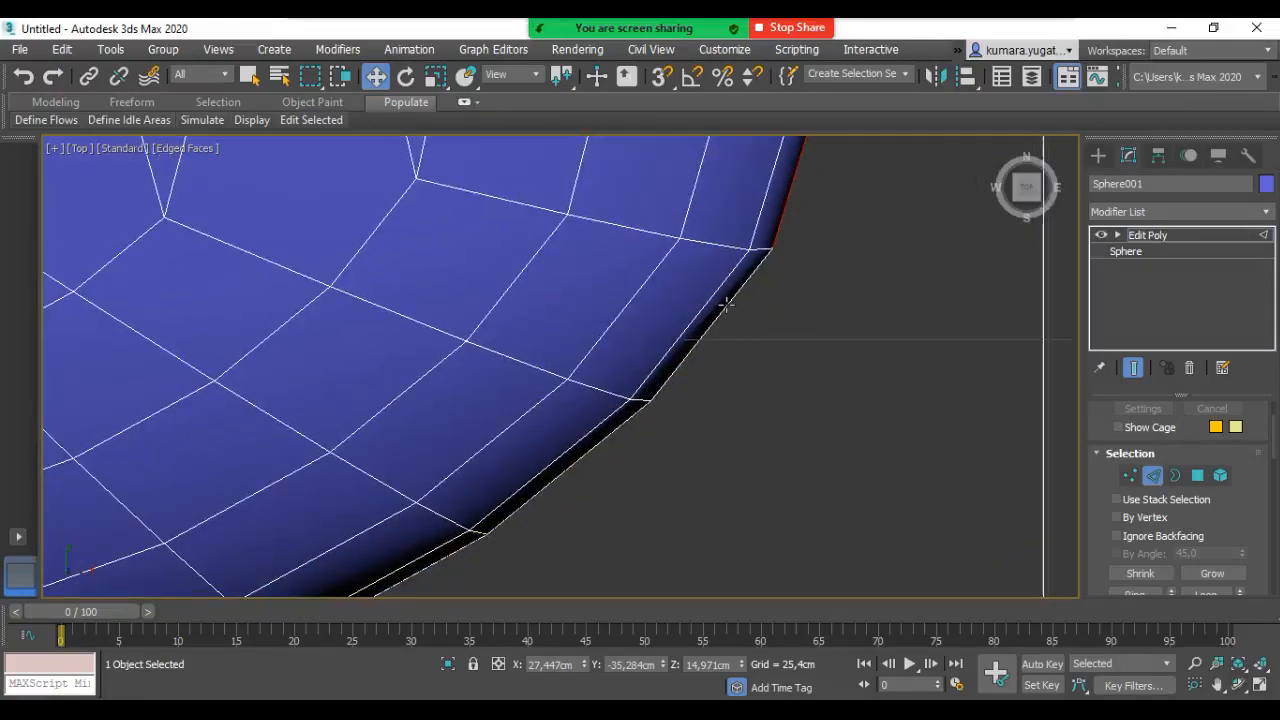
ctrl+click(725, 308)
ctrl+click(606, 434)
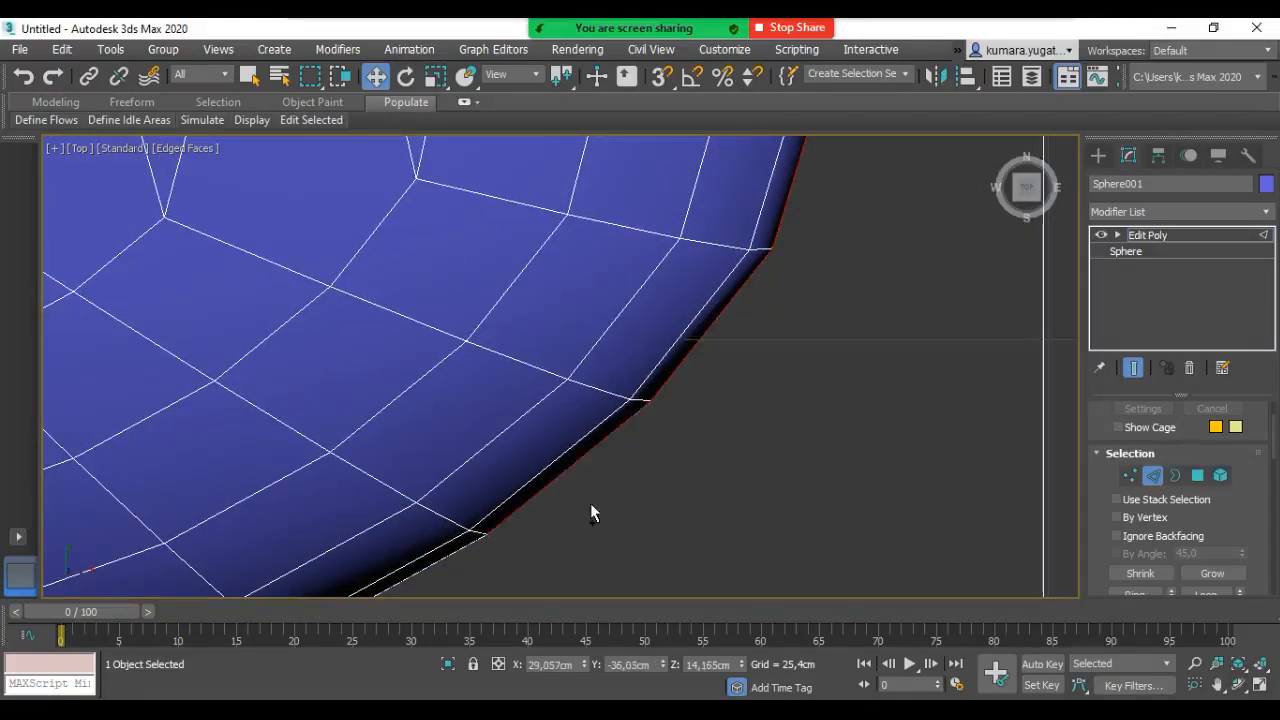
Step: Add the remaining front-right rim edges to the selection until the outline closes at the centre line
middle_drag(855, 294, 776, 369)
ctrl+click(680, 351)
ctrl+click(526, 431)
middle_drag(352, 501, 819, 333)
ctrl+click(730, 345)
ctrl+click(497, 380)
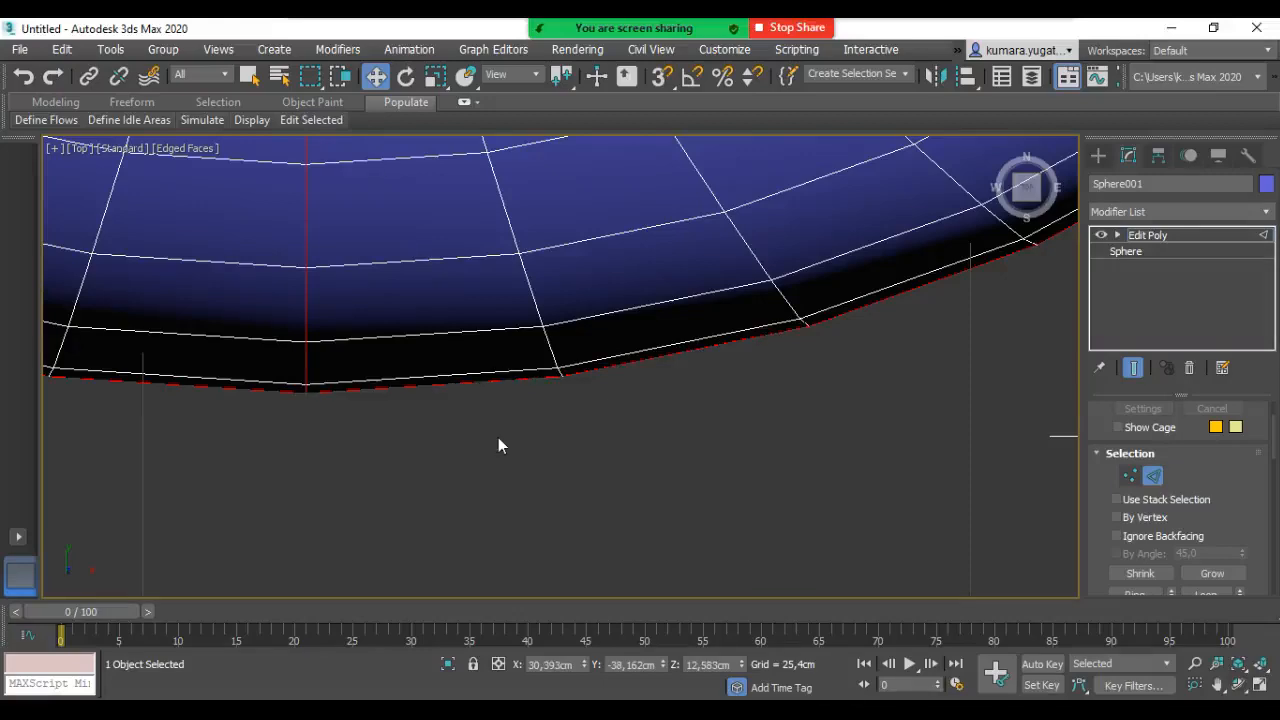
Step: Examine the selected outline of both front button areas from above and from several angles for gaps
scroll(499, 435, down, 5)
middle_drag(494, 348, 520, 475)
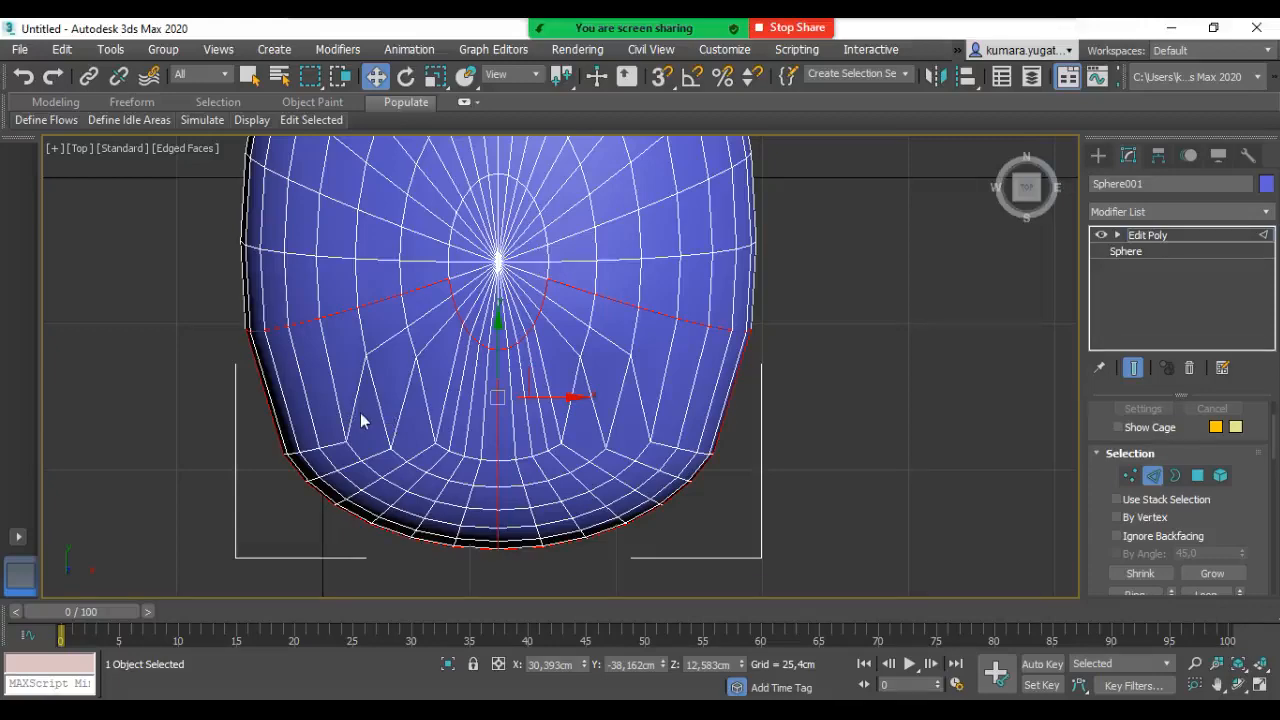
alt+middle_drag(432, 435, 462, 362)
middle_drag(364, 485, 442, 418)
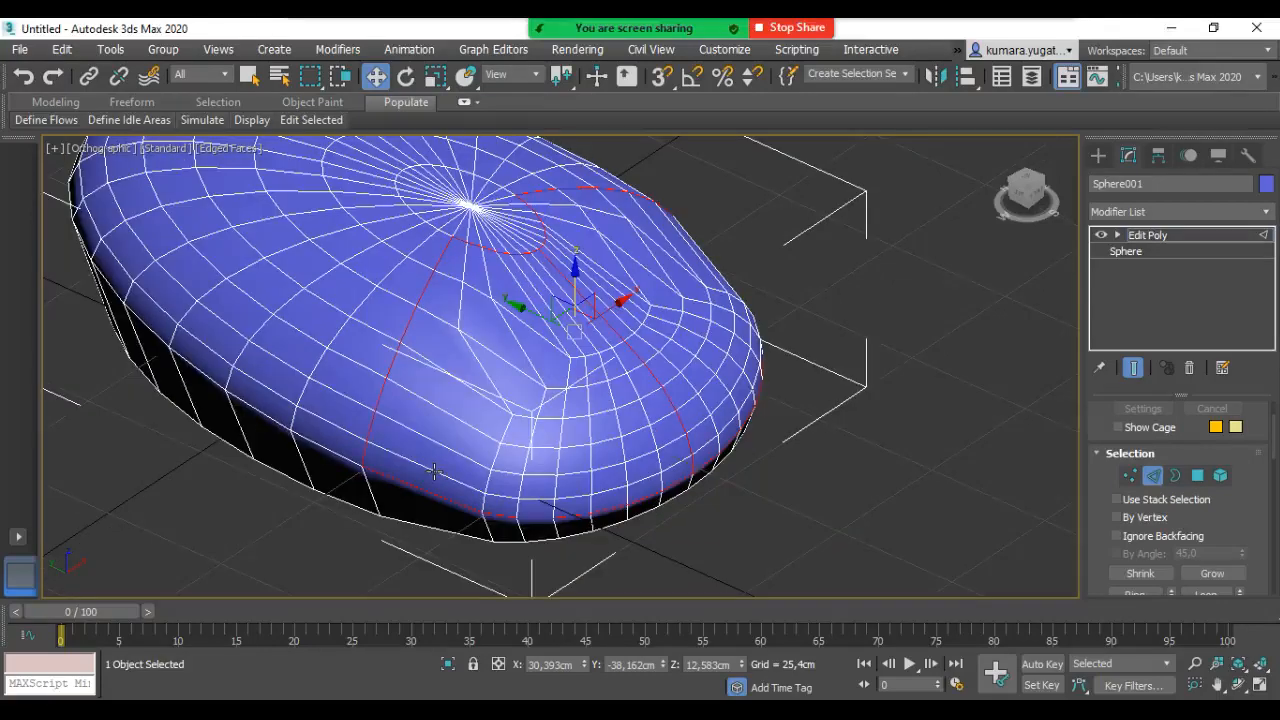
scroll(433, 472, up, 1)
scroll(480, 376, up, 1)
mouse_move(335, 386)
alt+middle_down()
mouse_move(279, 353)
mouse_move(311, 333)
mouse_move(337, 366)
alt+middle_up()
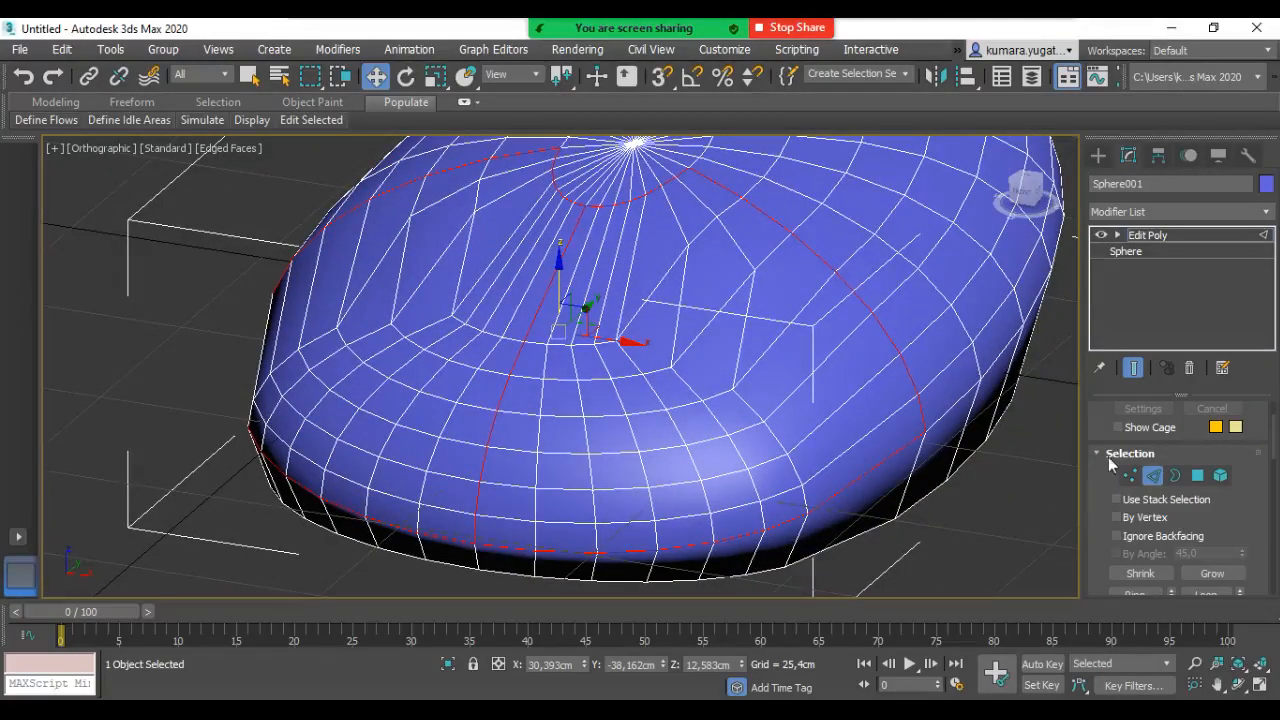
Step: Set up an edge extrusion on the selected outline with a height of -6.182 cm and a width of 0.731 cm
scroll(1104, 470, down, 3)
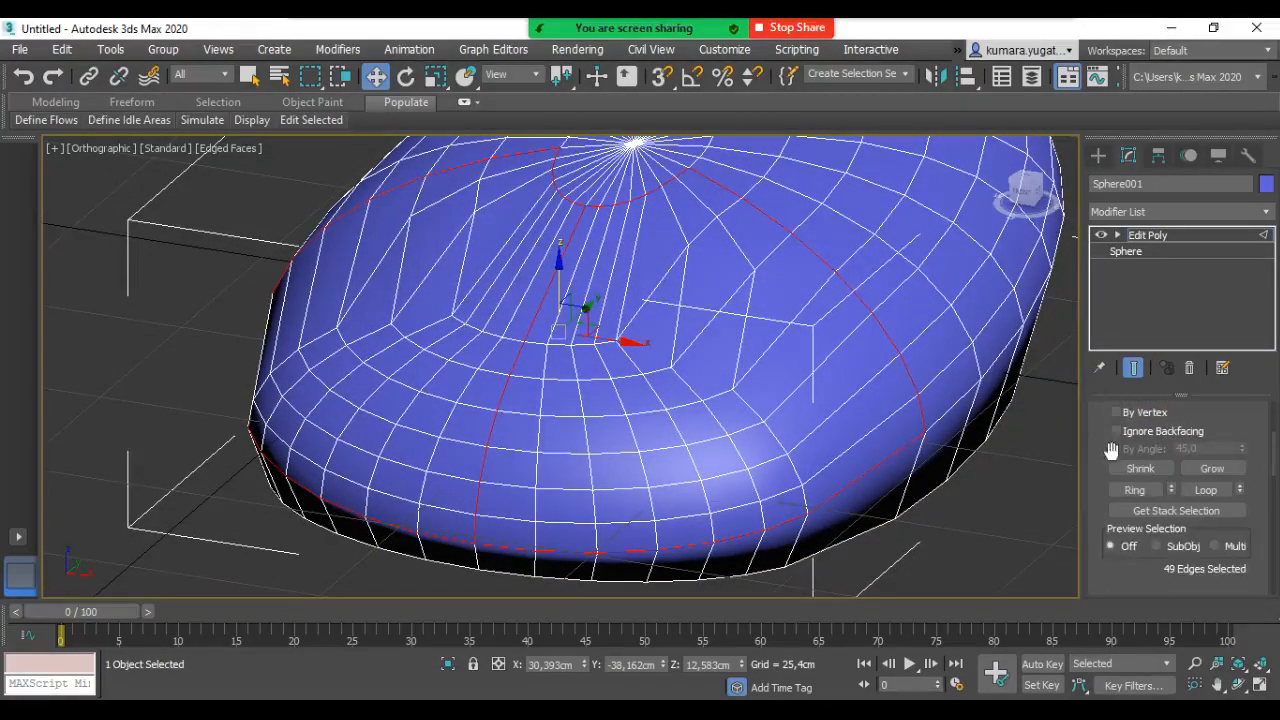
scroll(1100, 550, down, 5)
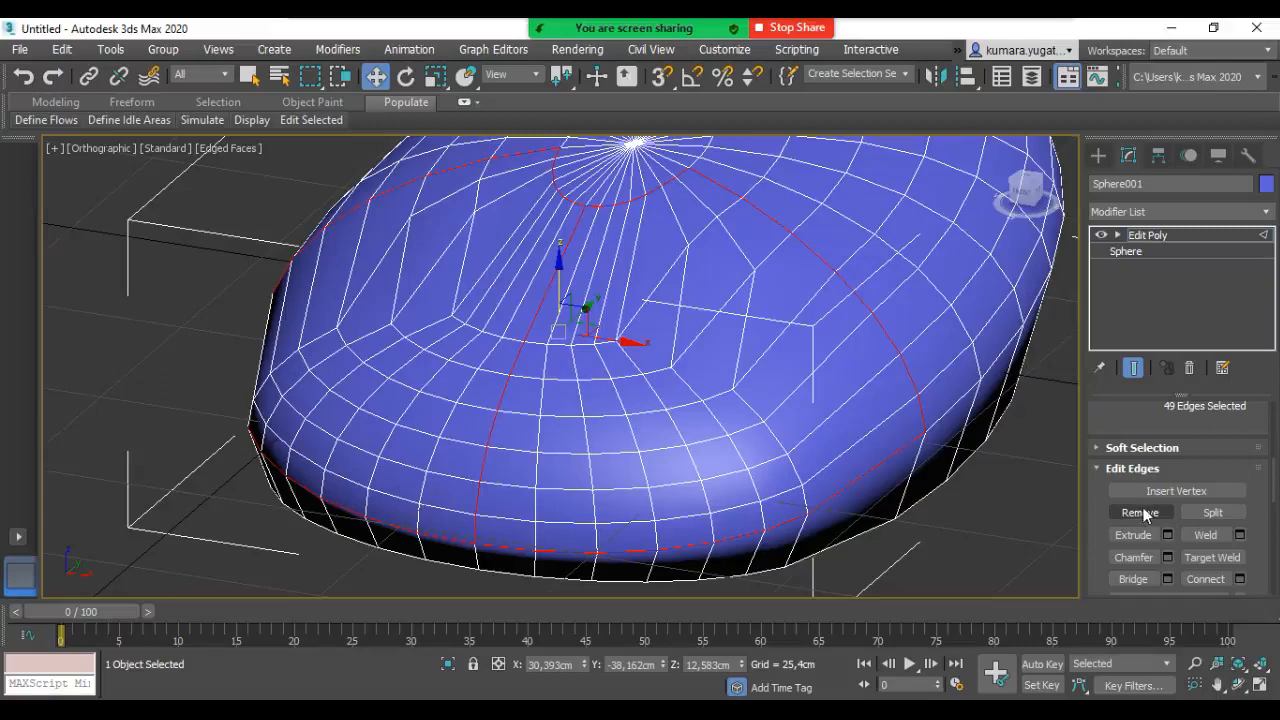
drag(1089, 510, 1098, 412)
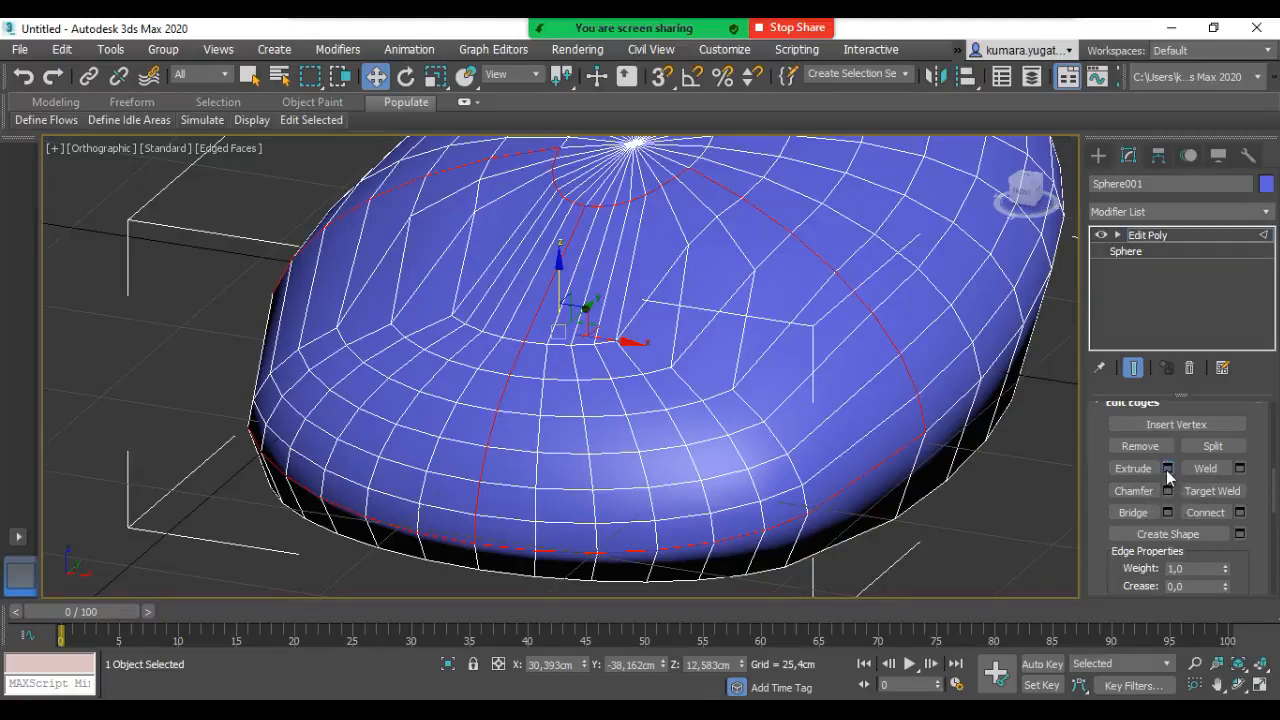
click(1167, 469)
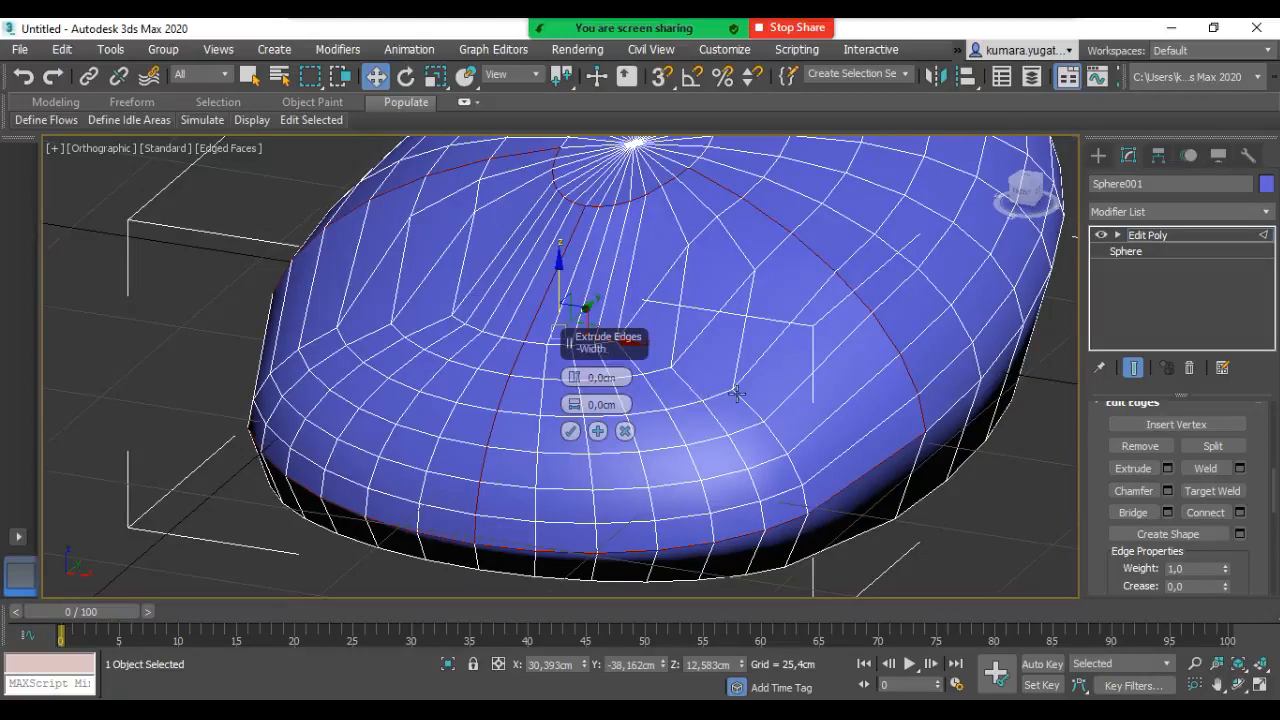
scroll(729, 386, up, 5)
scroll(736, 393, down, 3)
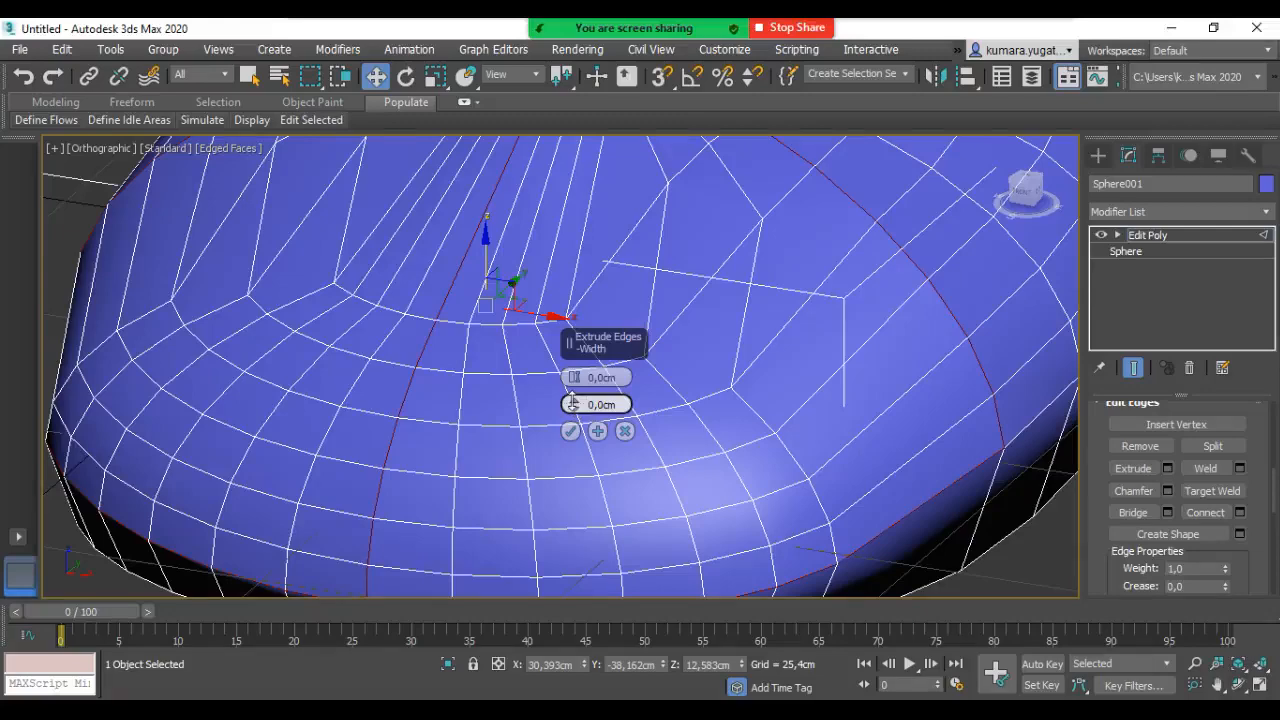
mouse_move(572, 404)
mouse_down()
mouse_move(573, 344)
mouse_move(573, 399)
mouse_up()
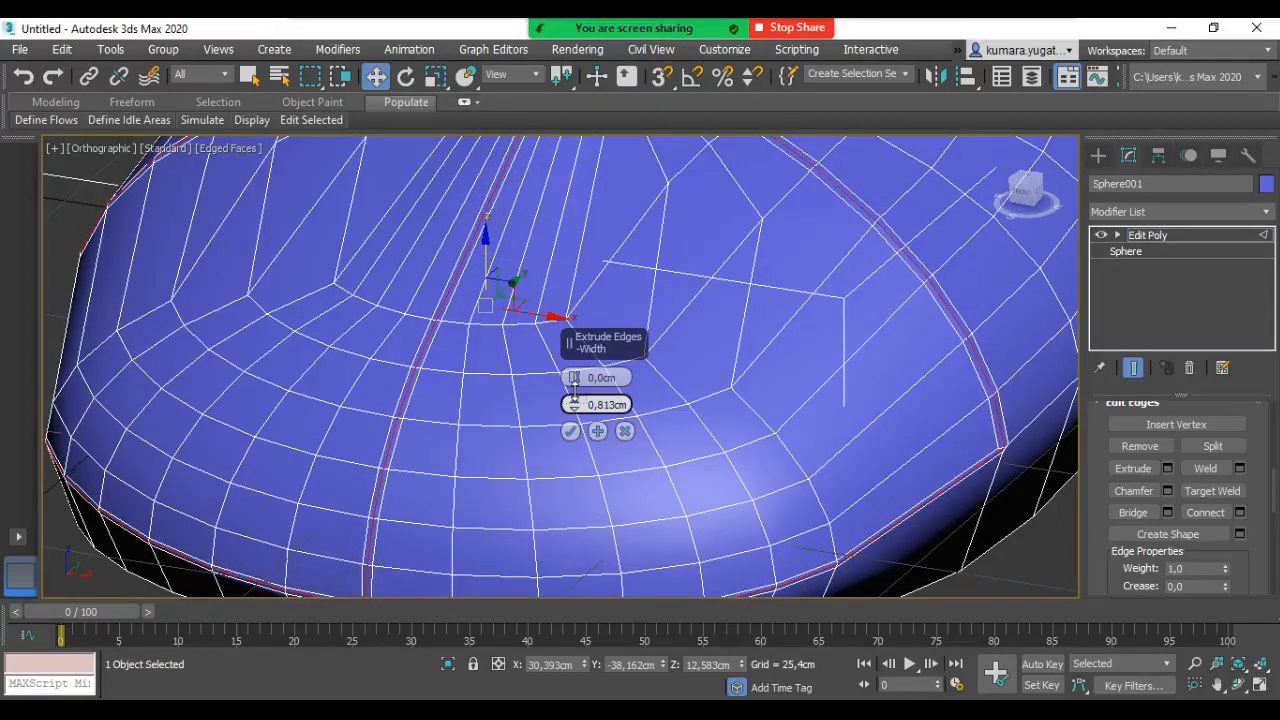
drag(573, 400, 569, 406)
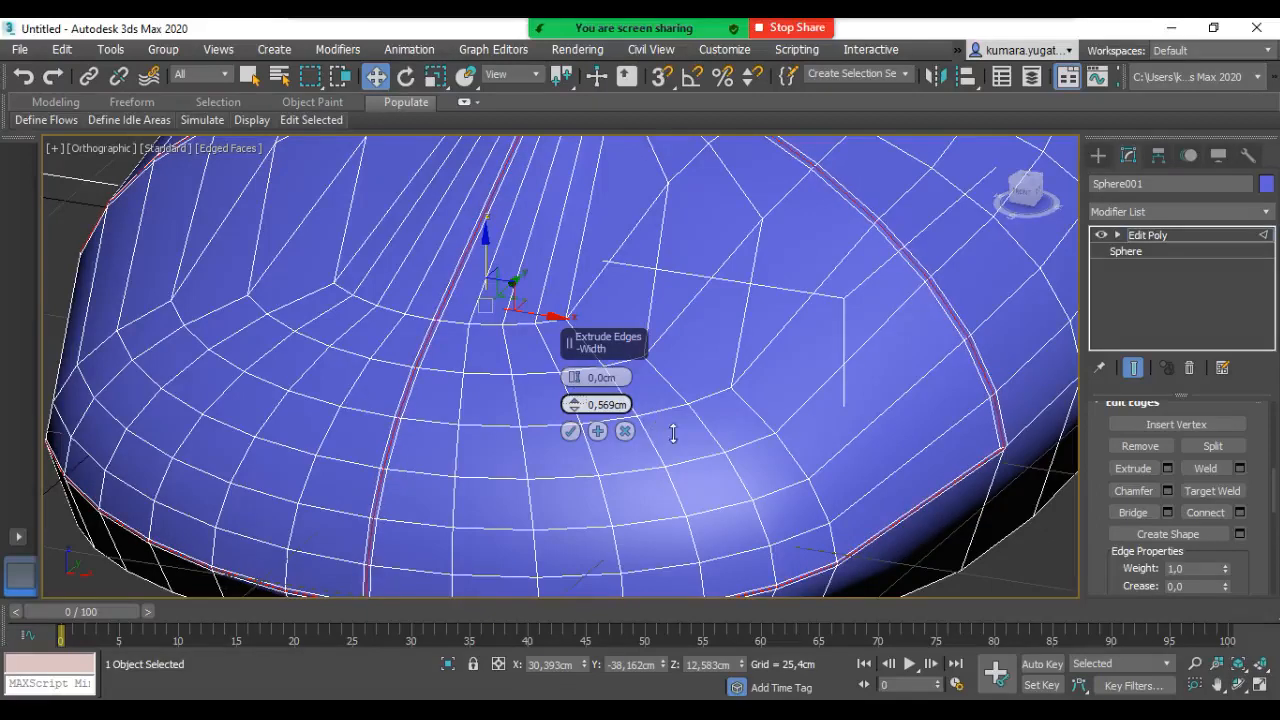
drag(574, 399, 574, 392)
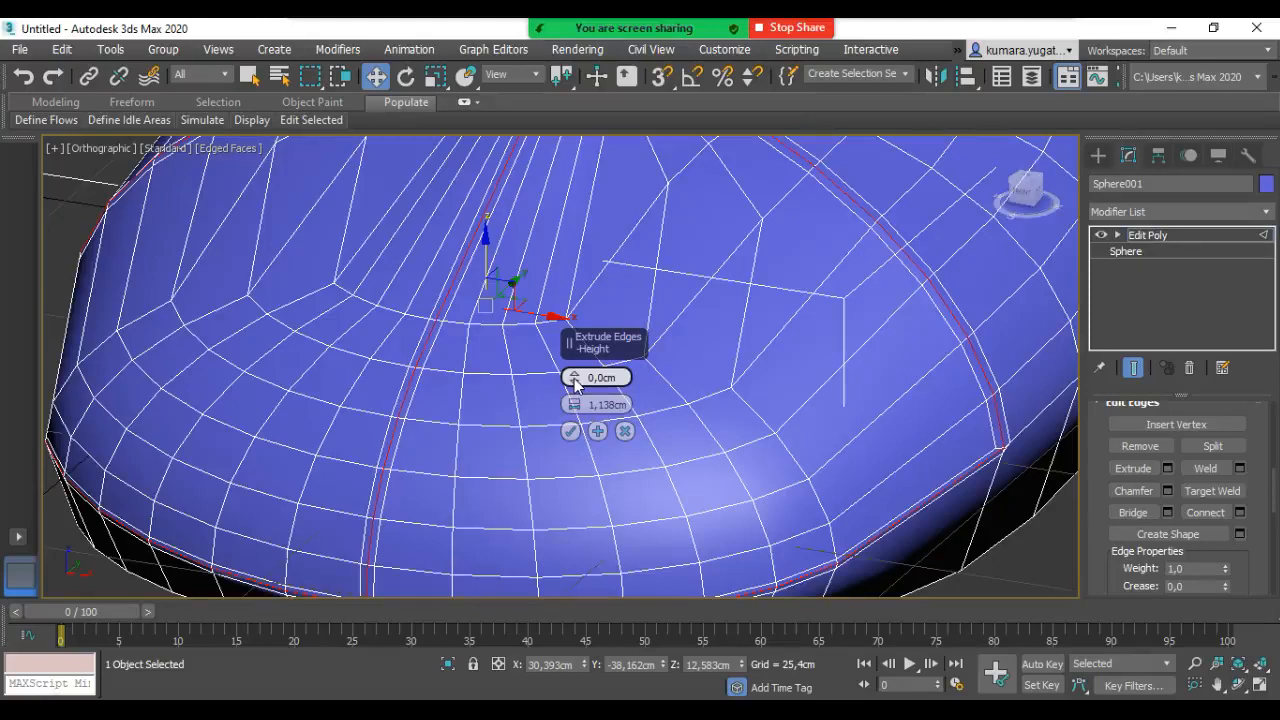
drag(573, 377, 573, 509)
drag(578, 455, 612, 459)
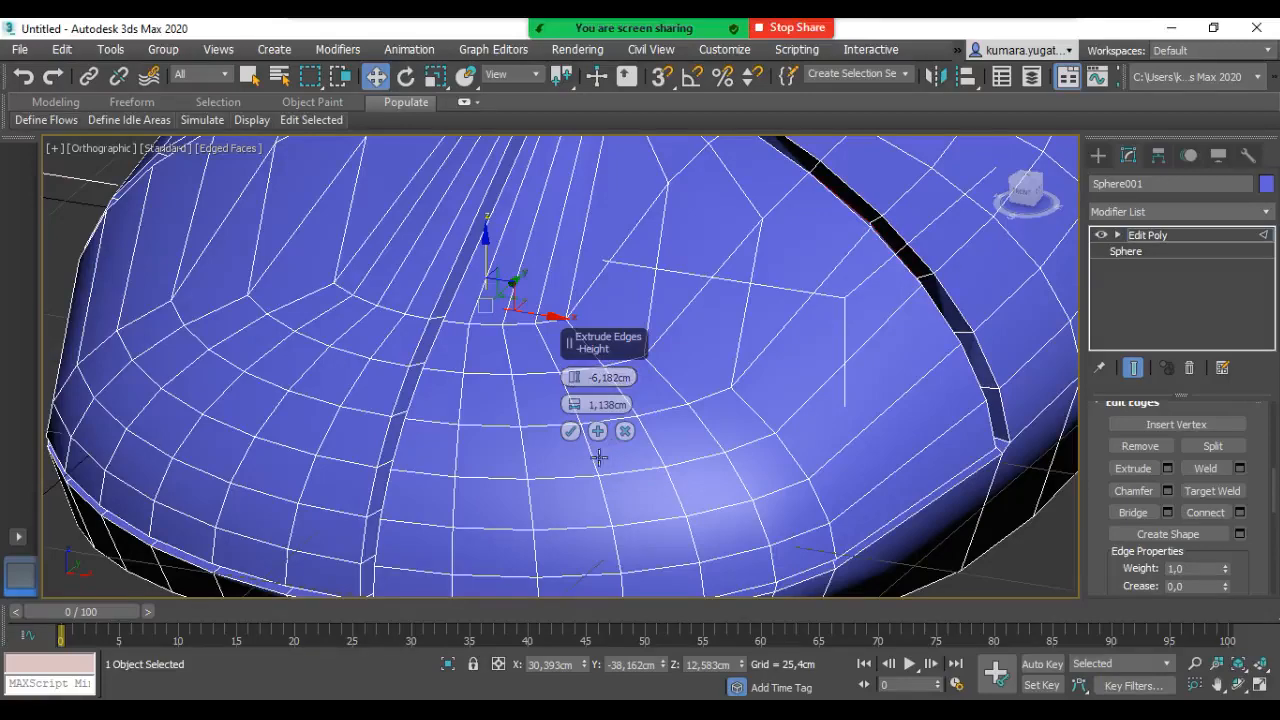
drag(576, 410, 576, 404)
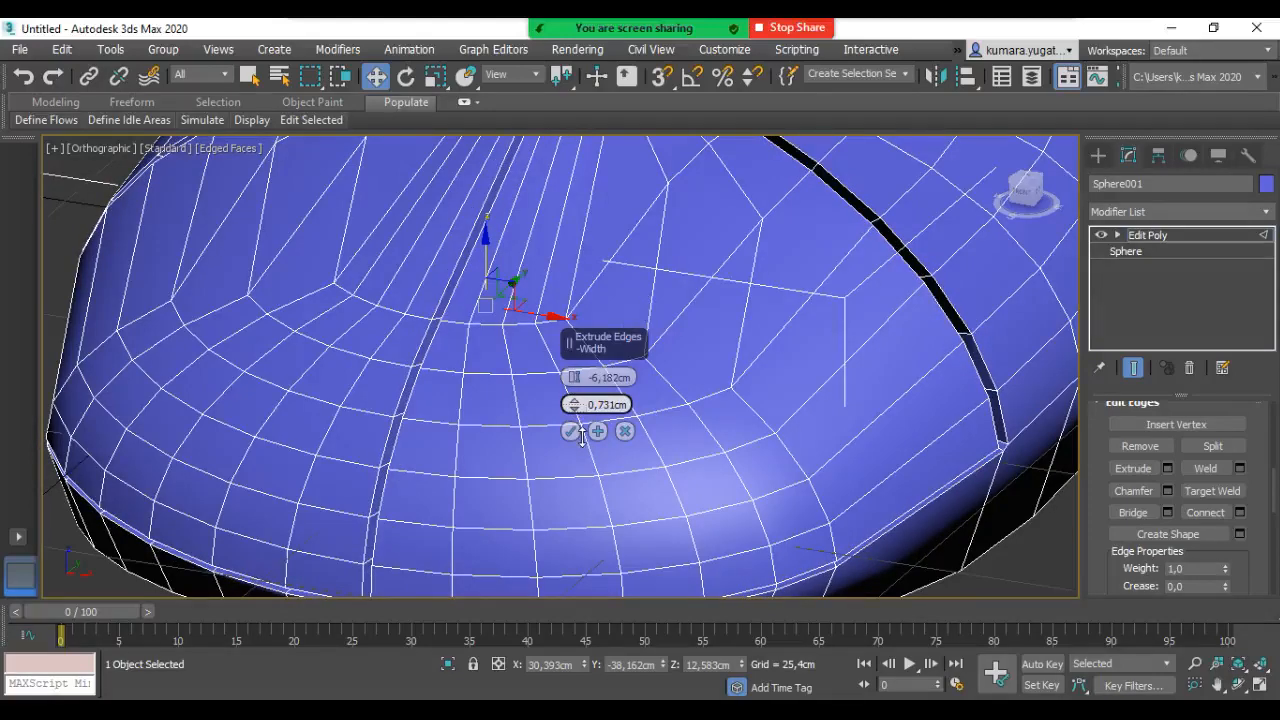
Step: Hide the edged-face display, check the button grooves from several angles and apply the edge extrusion
scroll(792, 339, down, 5)
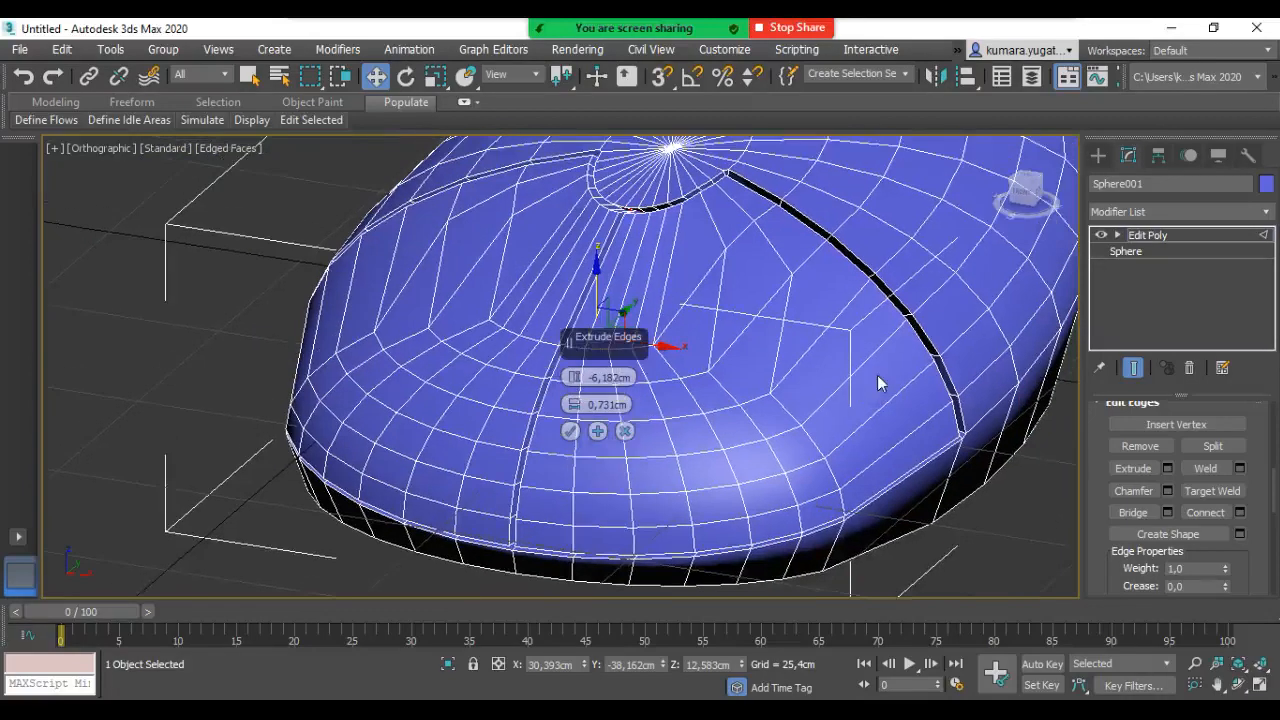
alt+middle_drag(876, 374, 742, 470)
scroll(742, 458, up, 3)
key(F4)
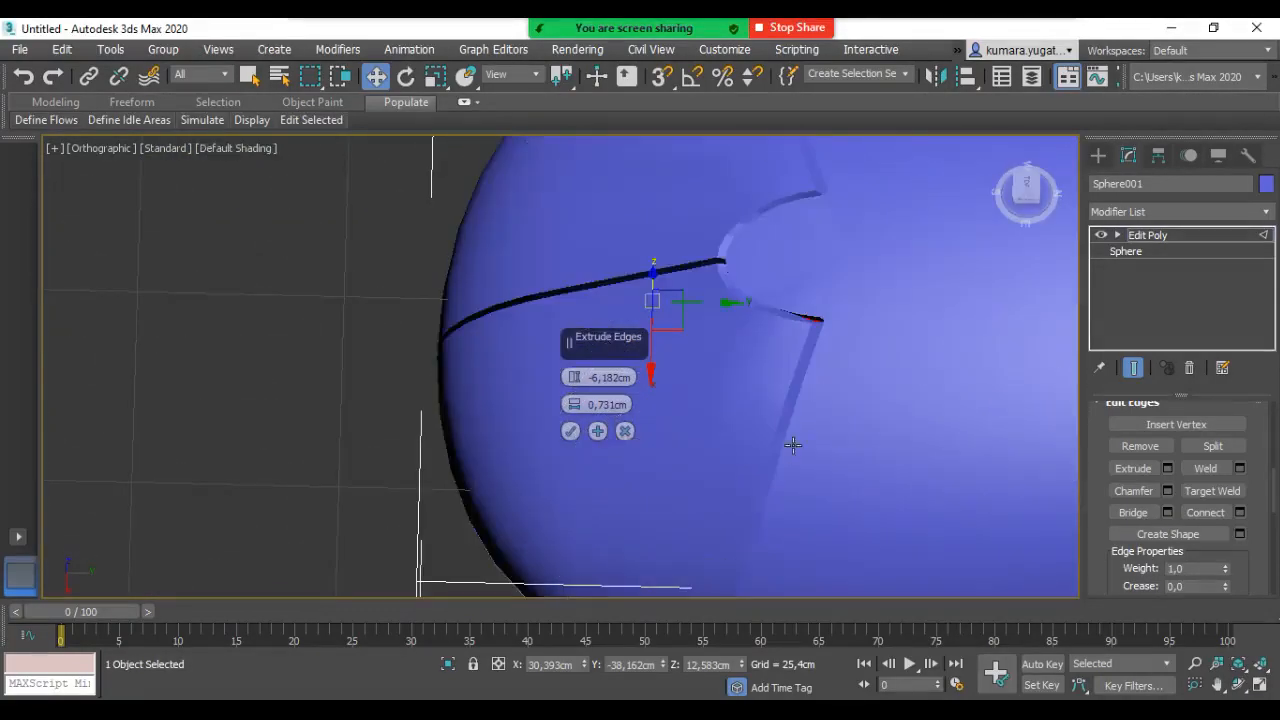
alt+middle_drag(786, 450, 680, 400)
alt+middle_drag(809, 374, 694, 400)
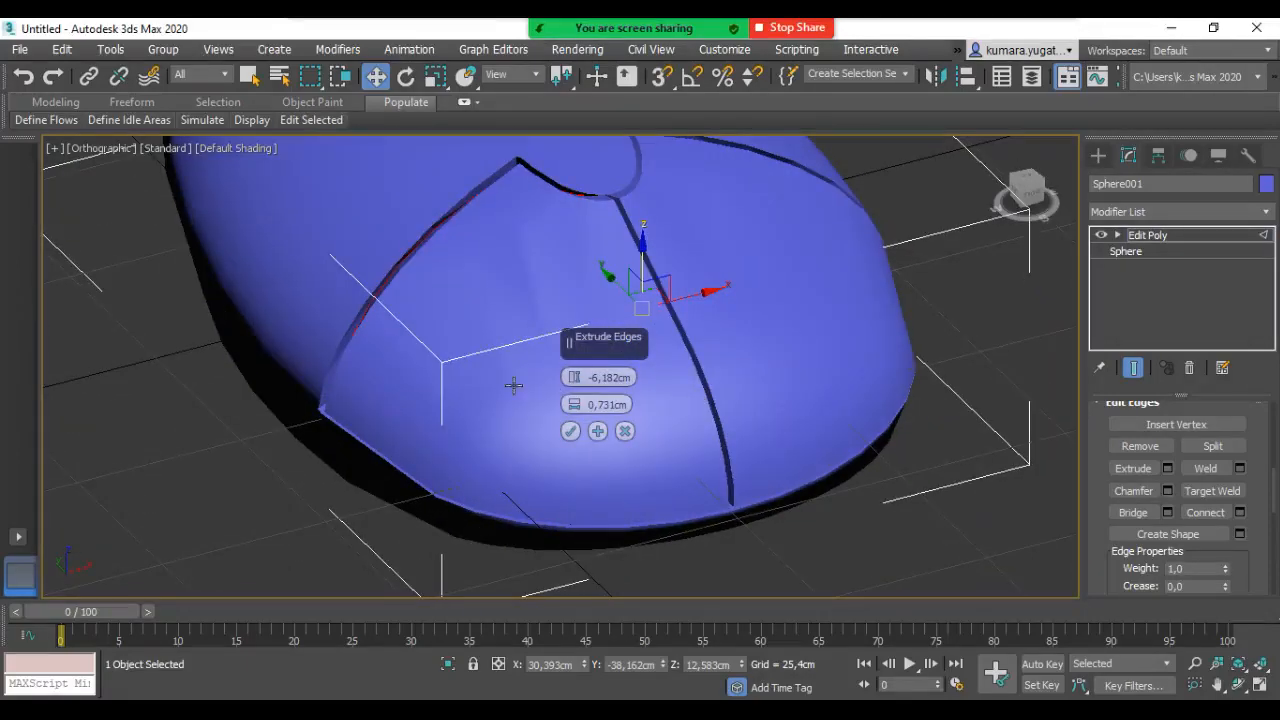
alt+middle_drag(521, 468, 388, 455)
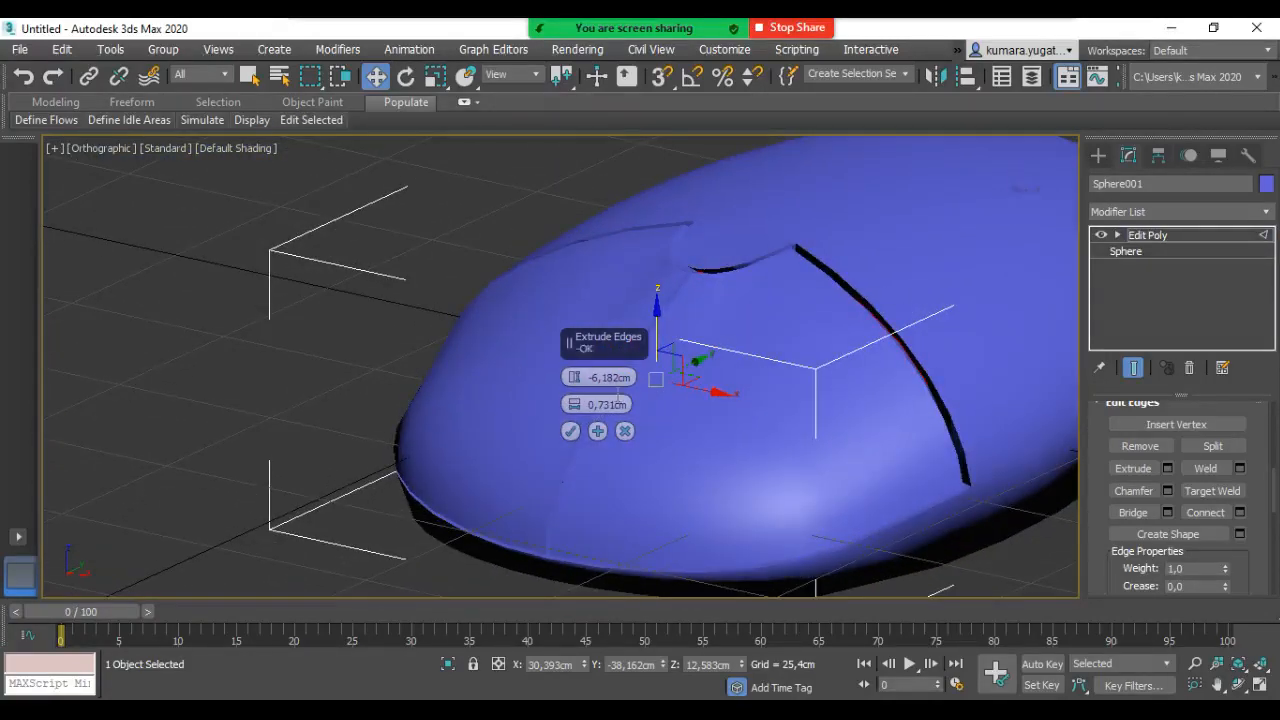
click(570, 431)
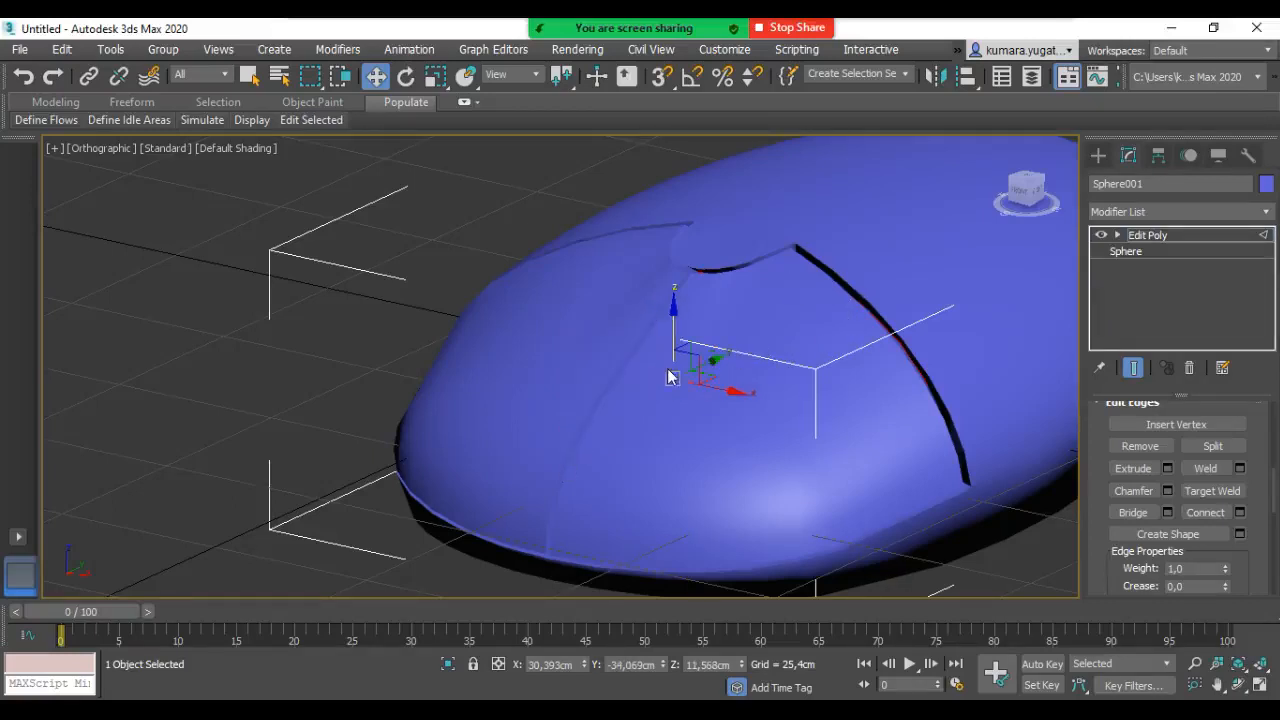
Step: Examine the grooves around the two front buttons from different angles and distances in the shaded view
scroll(668, 368, down, 3)
middle_drag(553, 420, 459, 454)
scroll(625, 424, up, 3)
alt+middle_drag(578, 424, 710, 437)
scroll(649, 445, down, 5)
scroll(710, 437, up, 4)
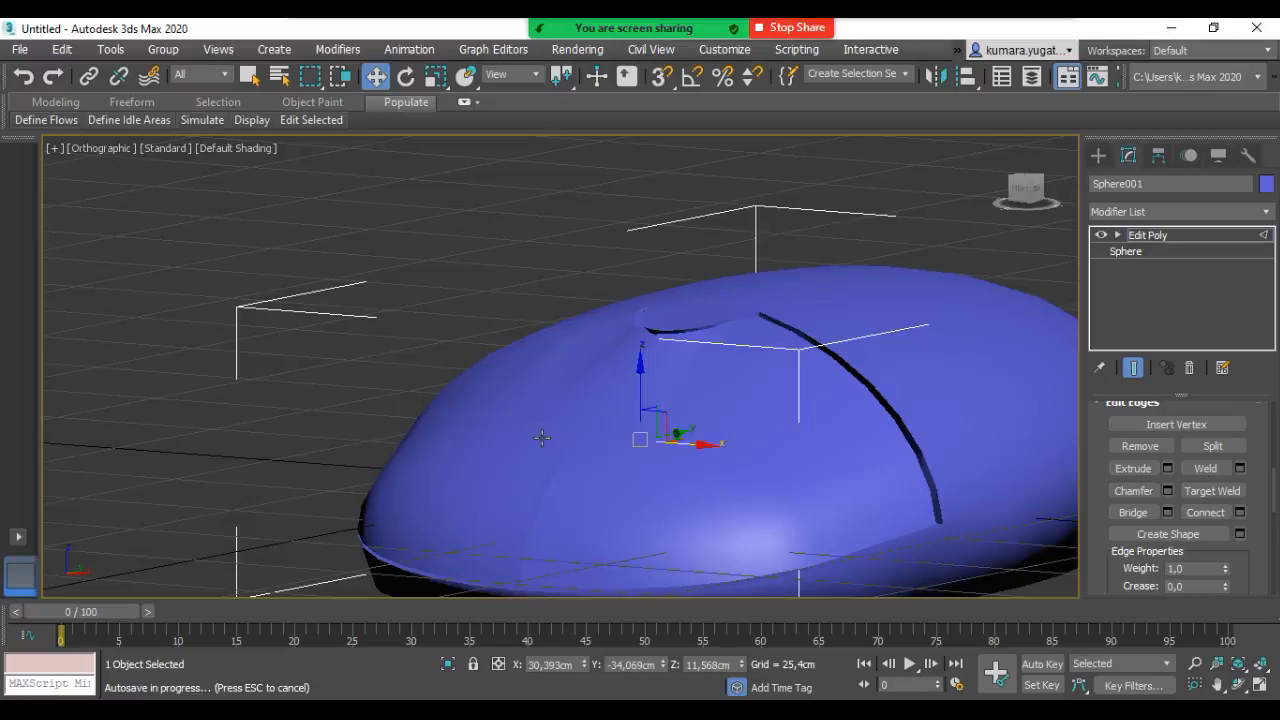
alt+middle_drag(627, 455, 645, 362)
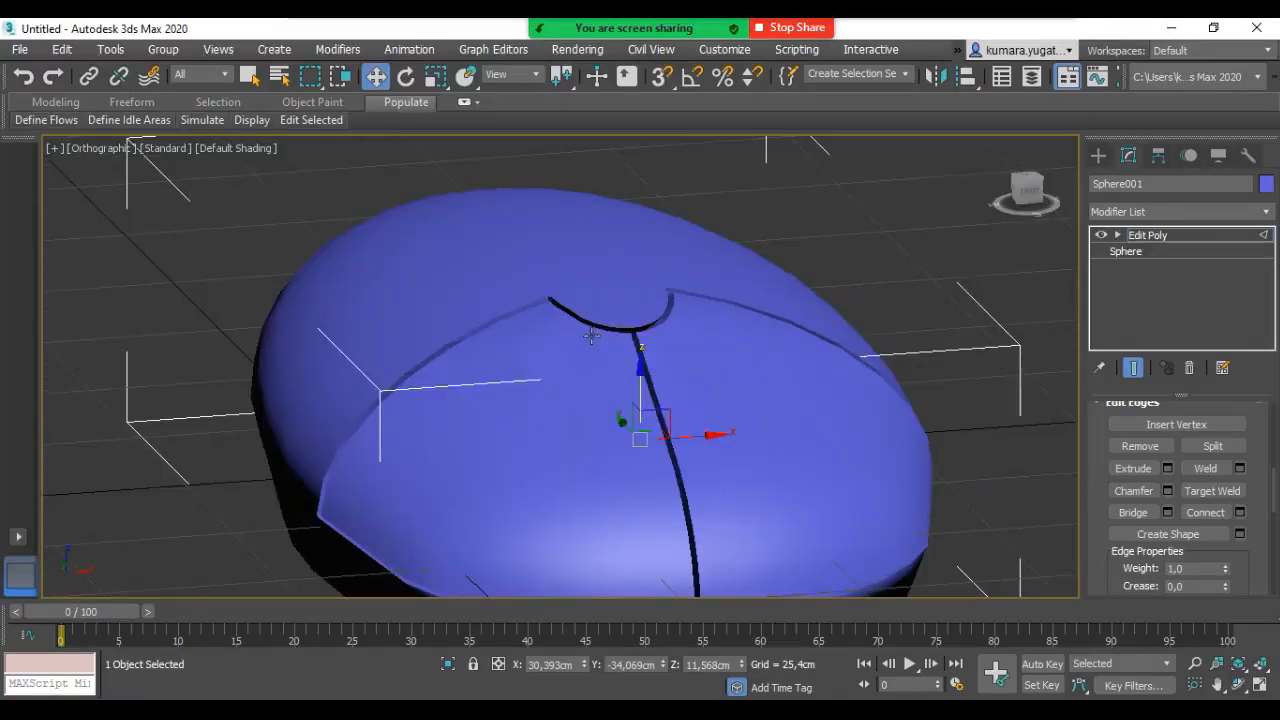
middle_drag(473, 378, 577, 360)
alt+middle_drag(521, 409, 620, 443)
scroll(481, 425, up, 2)
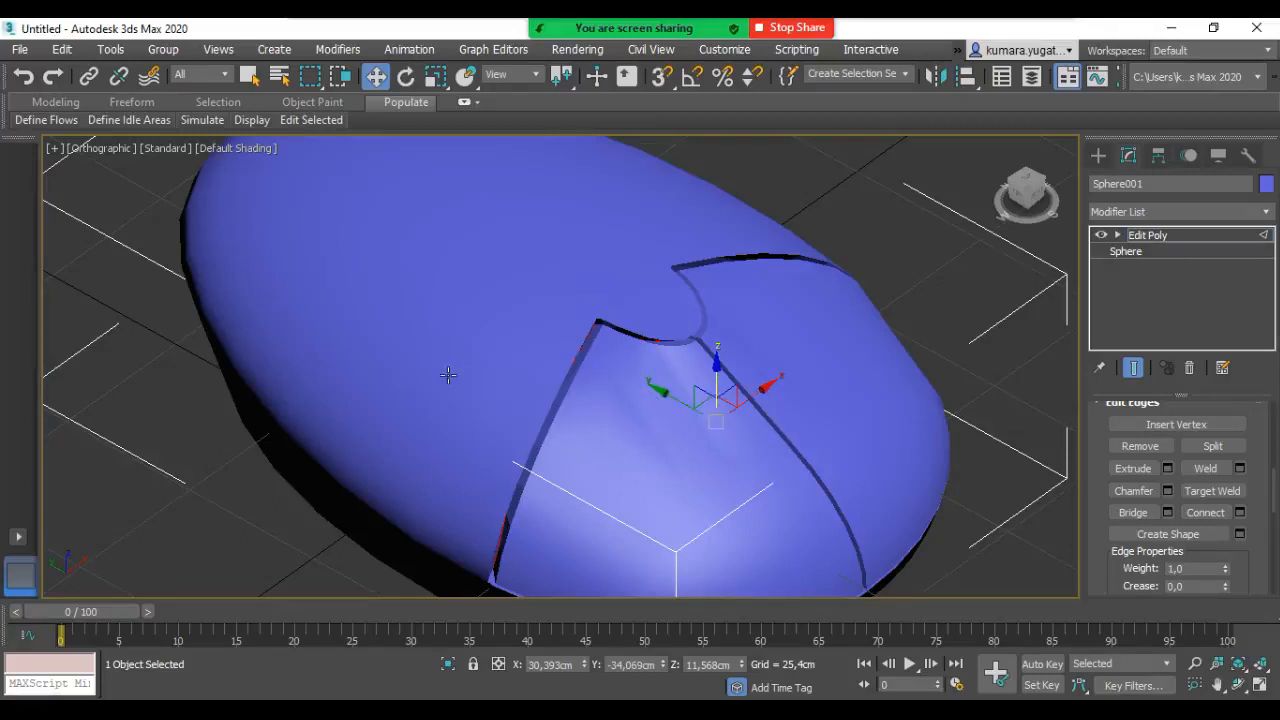
middle_drag(604, 482, 743, 587)
mouse_move(593, 376)
alt+middle_down()
mouse_move(689, 349)
mouse_move(703, 203)
mouse_move(594, 383)
mouse_move(588, 359)
alt+middle_up()
Step: Show edged faces and select the left-side rim edges running from the button groove toward the back of the mouse
key(F4)
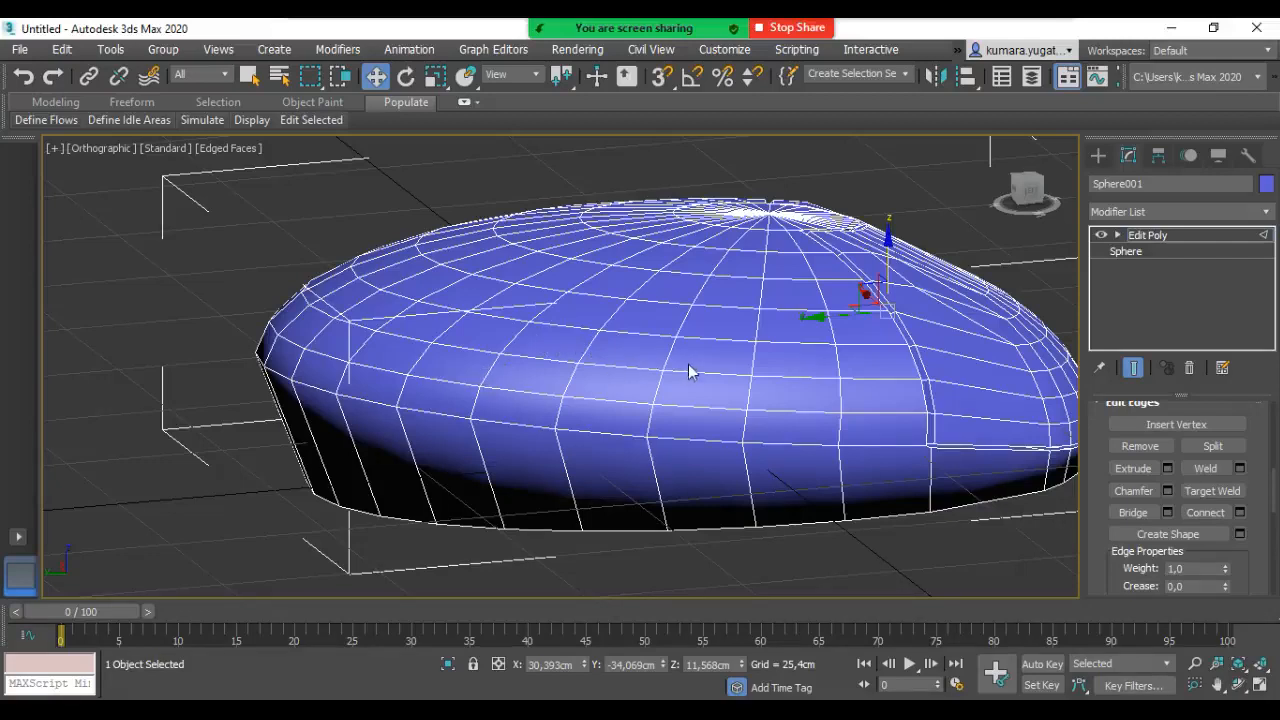
click(881, 443)
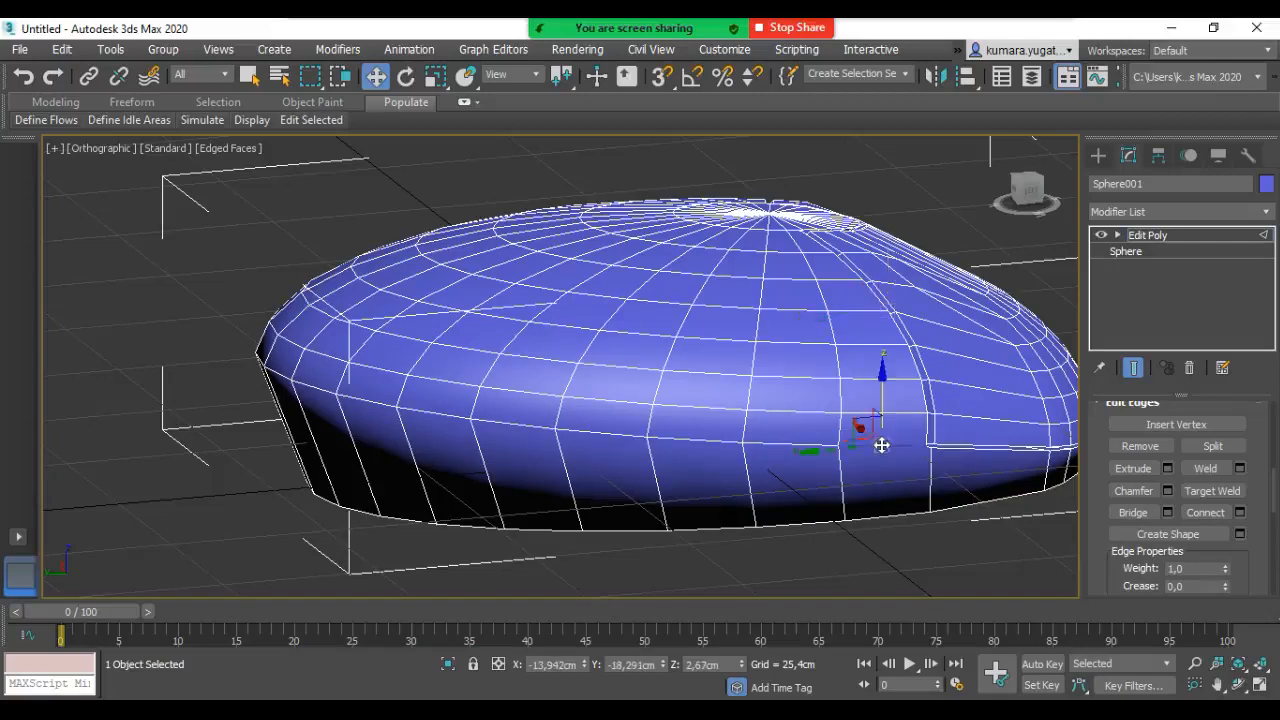
click(807, 447)
ctrl+click(714, 440)
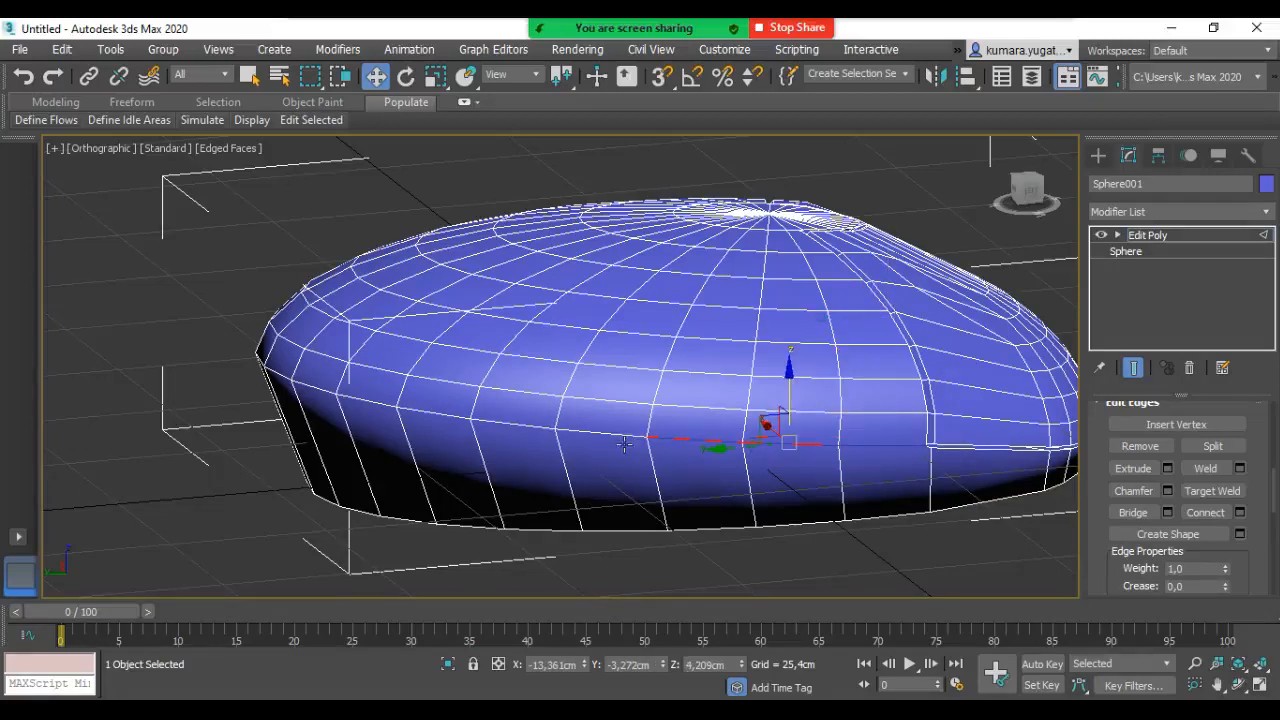
ctrl+click(617, 434)
ctrl+click(505, 424)
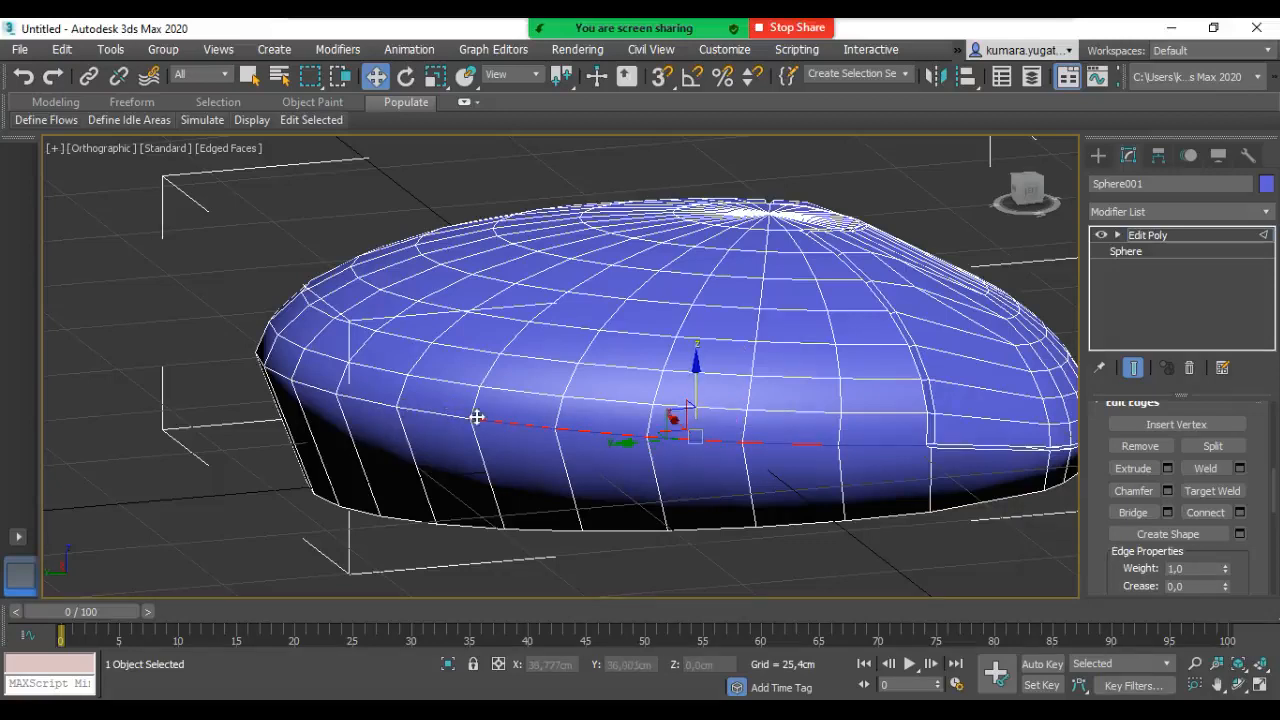
ctrl+click(434, 413)
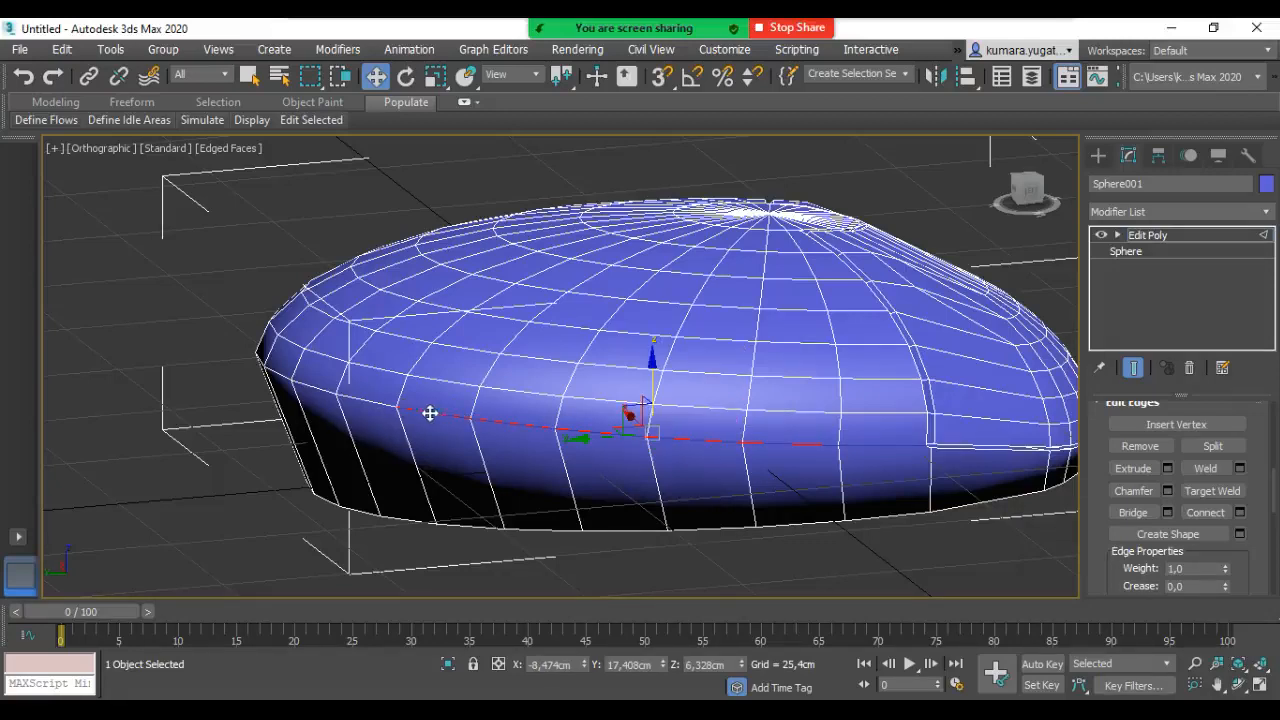
ctrl+click(371, 402)
Step: Extend the rim selection around the back of the mouse with the next four rear edges past the centre
alt+middle_drag(335, 416, 560, 470)
scroll(366, 517, up, 2)
middle_drag(366, 517, 519, 454)
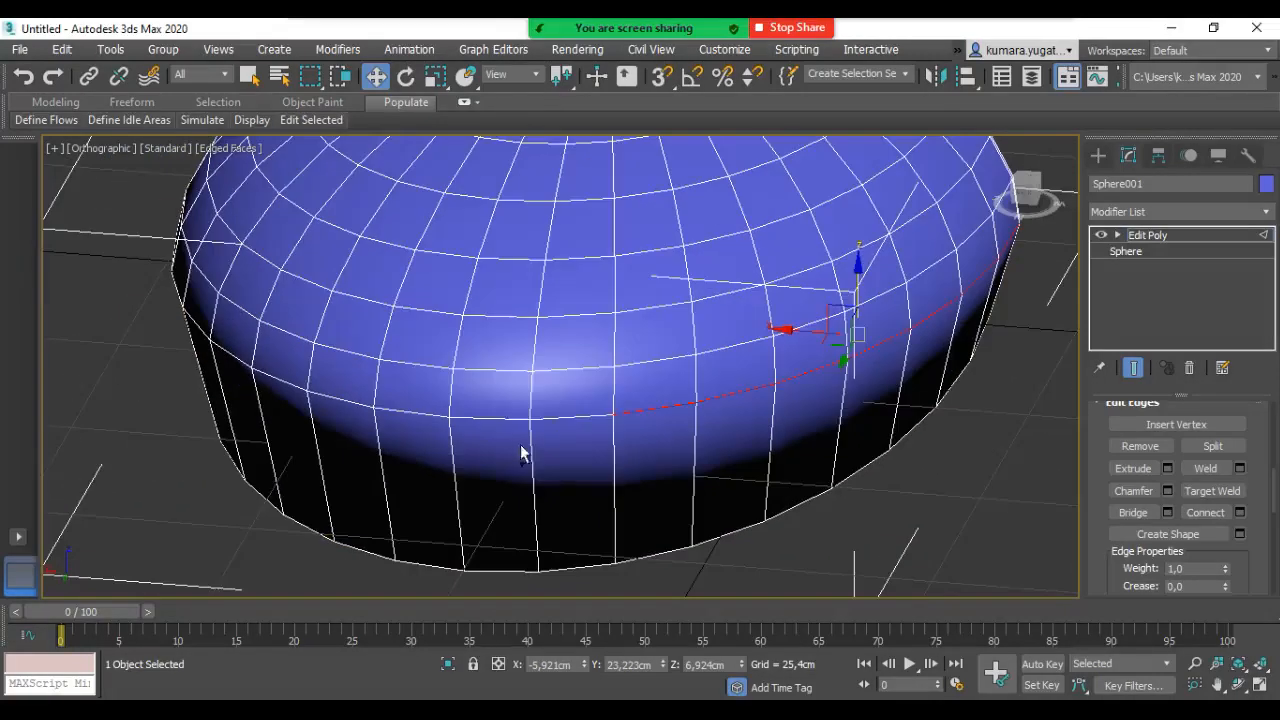
ctrl+click(575, 418)
ctrl+click(494, 419)
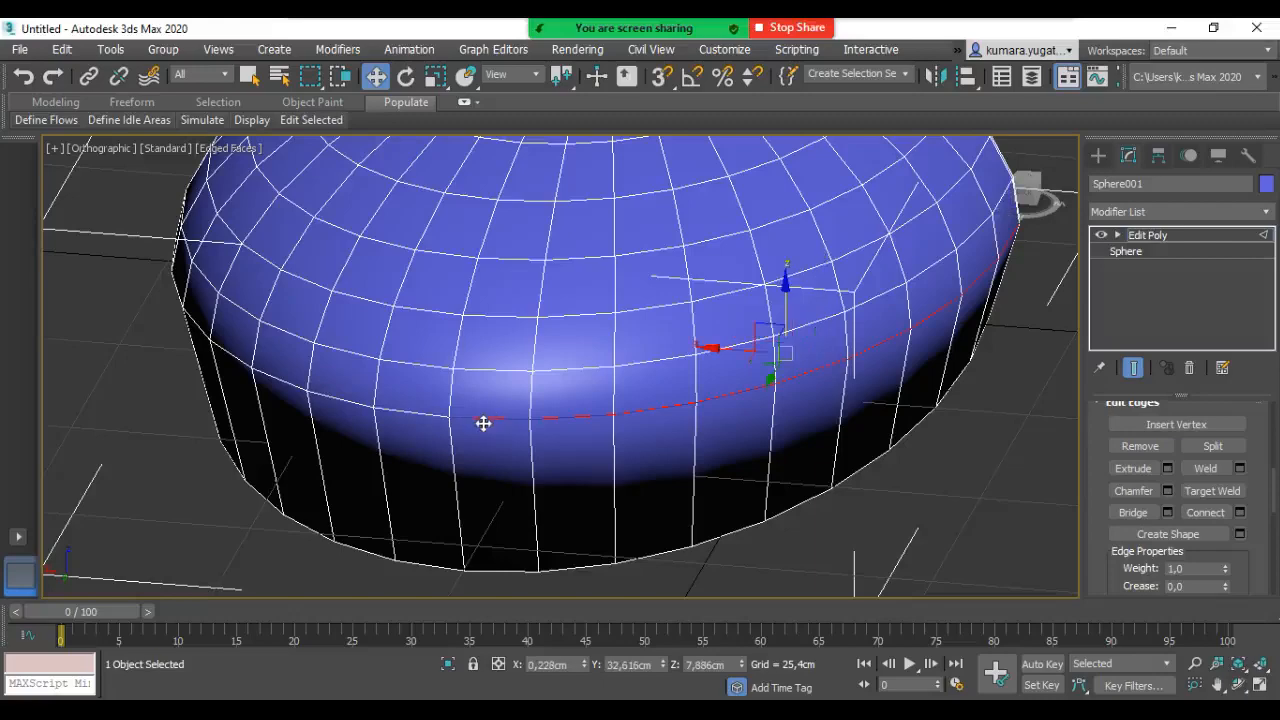
ctrl+click(410, 413)
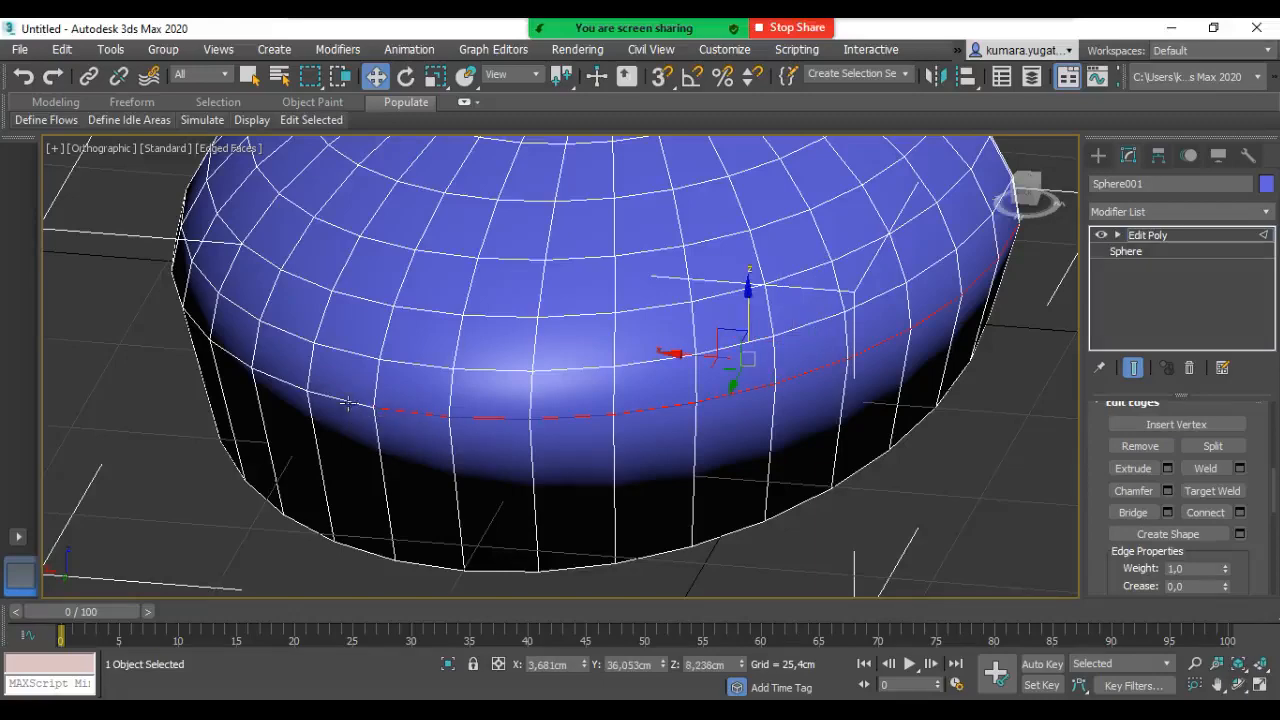
ctrl+click(350, 406)
Step: Check the rear rim in wireframe, undo the stray edge pick, and add the next two rear rim edges to the selection
alt+middle_drag(400, 425, 410, 425)
key(F3)
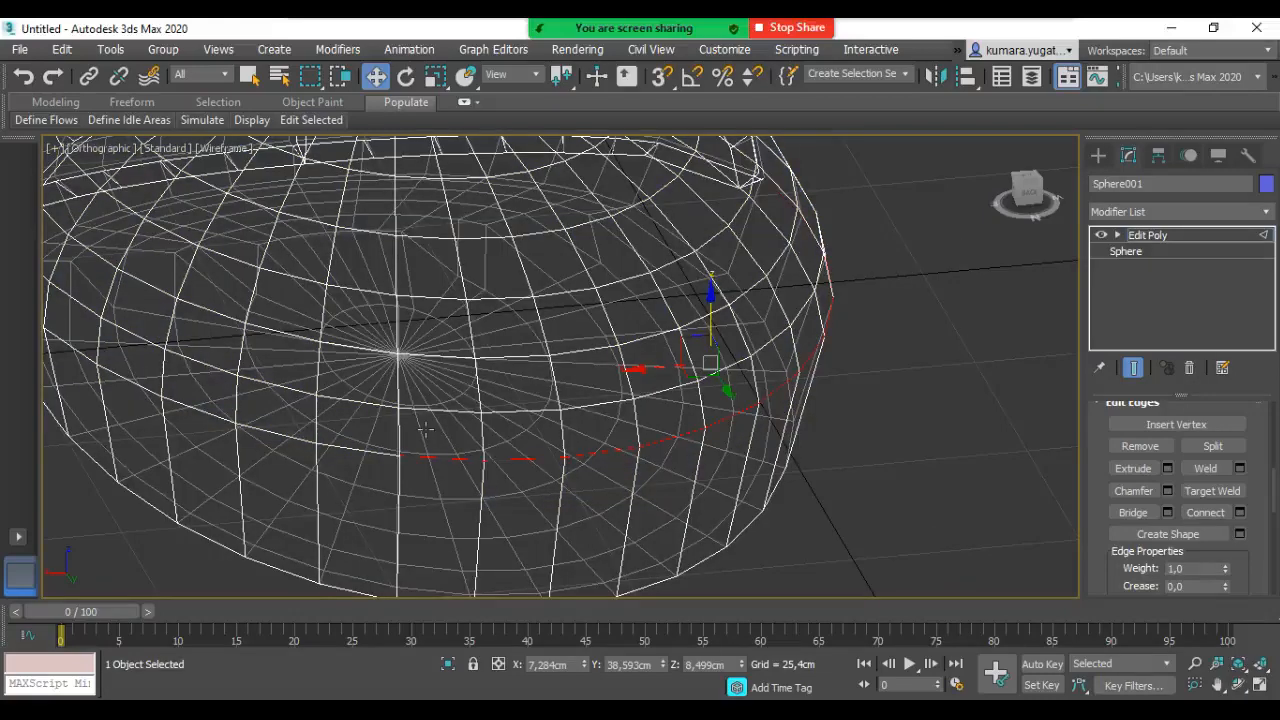
ctrl+click(425, 431)
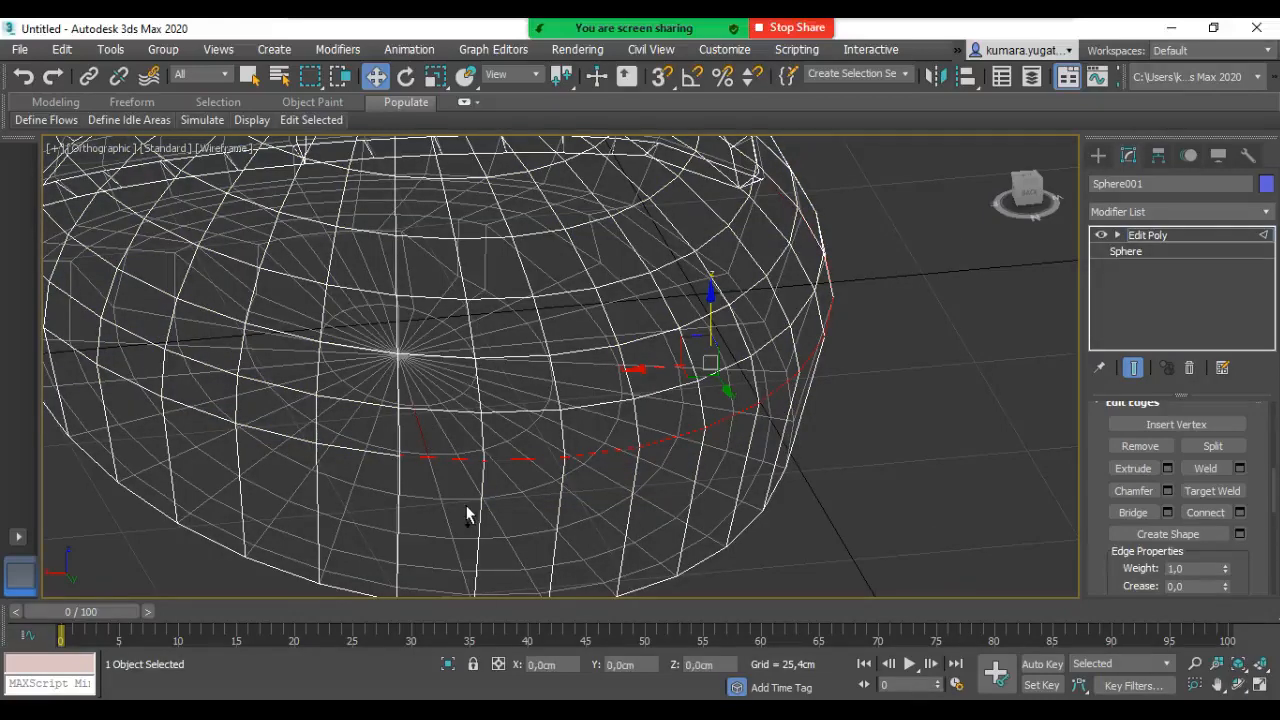
scroll(432, 487, up, 2)
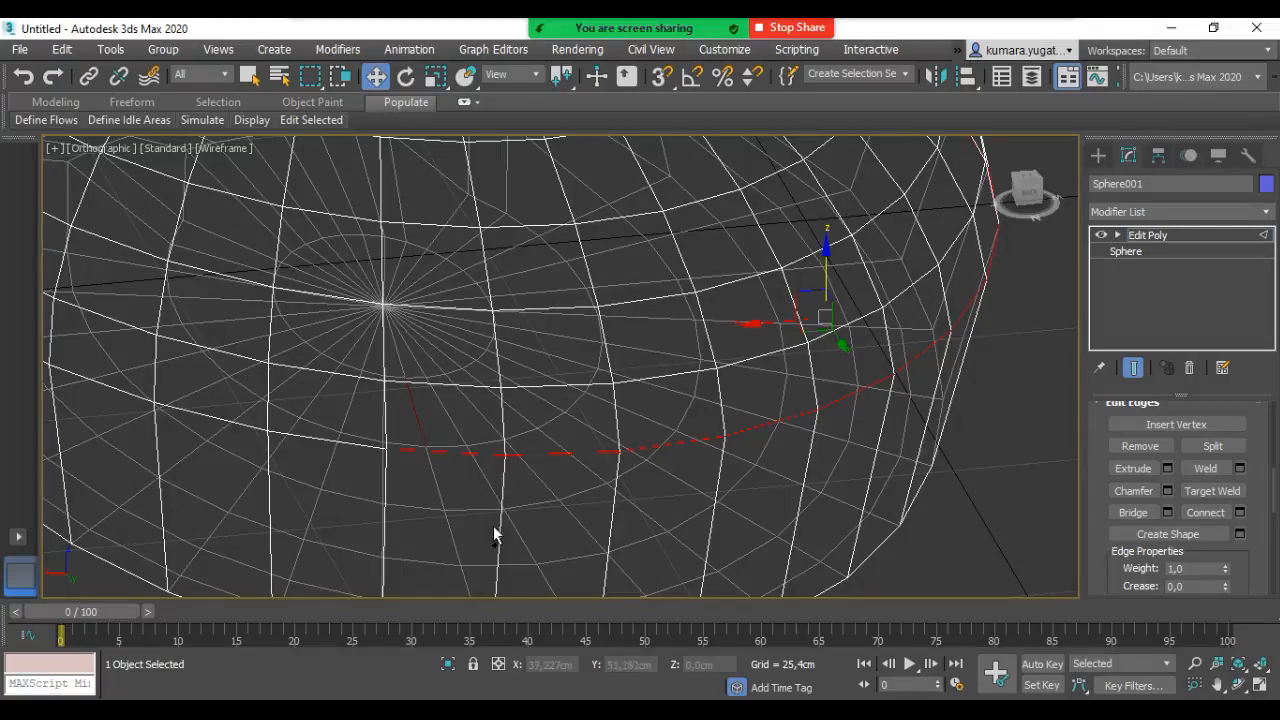
key(ctrl+z)
scroll(338, 451, up, 3)
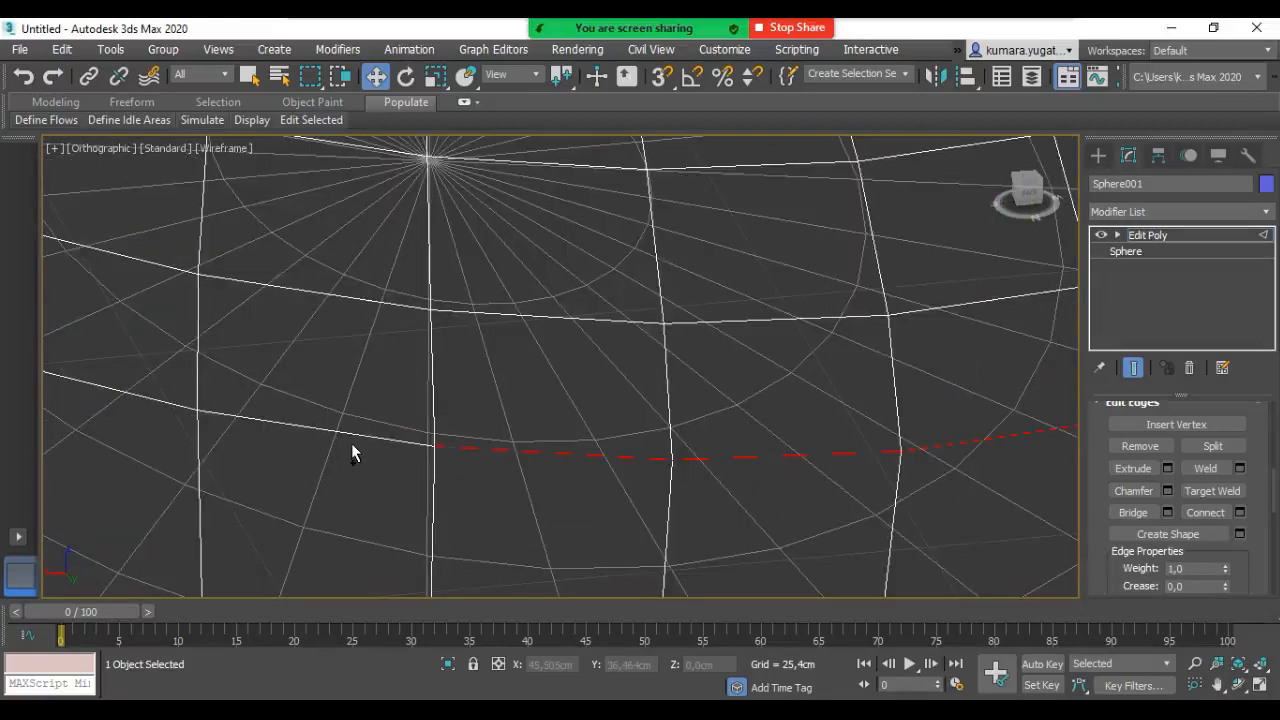
ctrl+click(396, 445)
middle_drag(347, 470, 749, 489)
ctrl+click(547, 419)
key(F3)
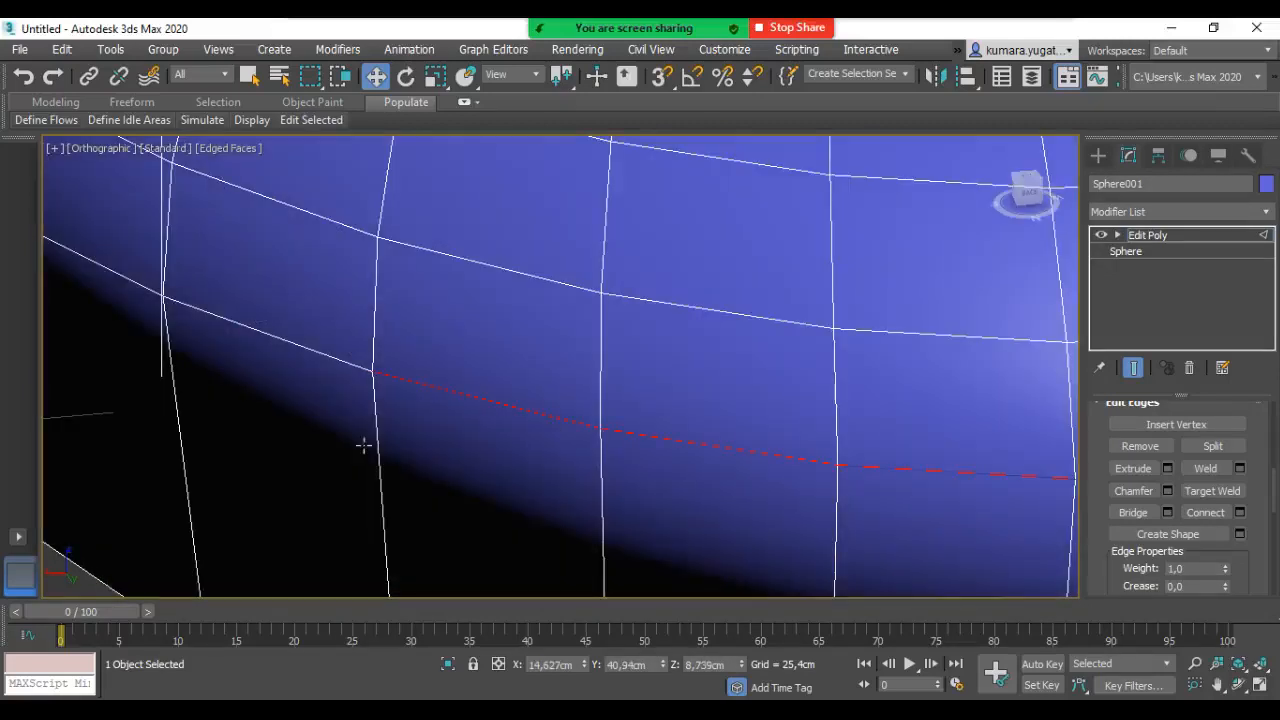
Step: Extend the rim selection along the remaining side edges until it reaches the corner of the front button groove
middle_drag(191, 461, 444, 461)
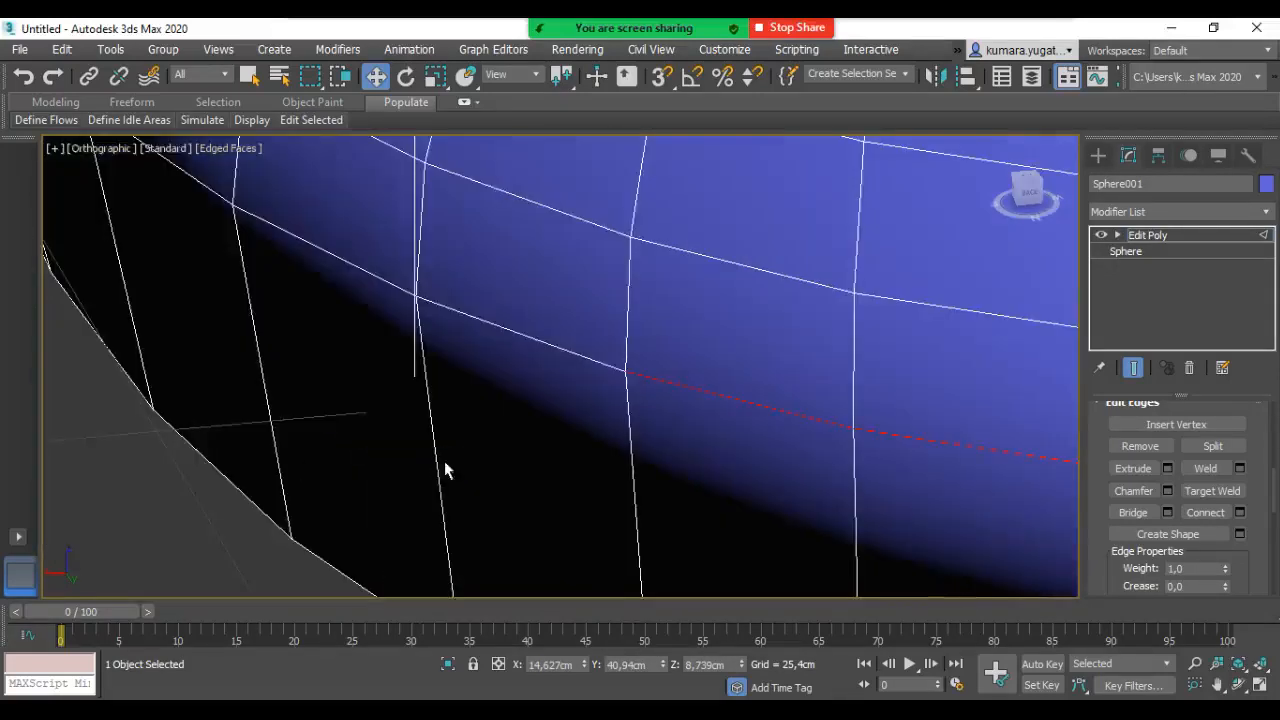
ctrl+click(544, 341)
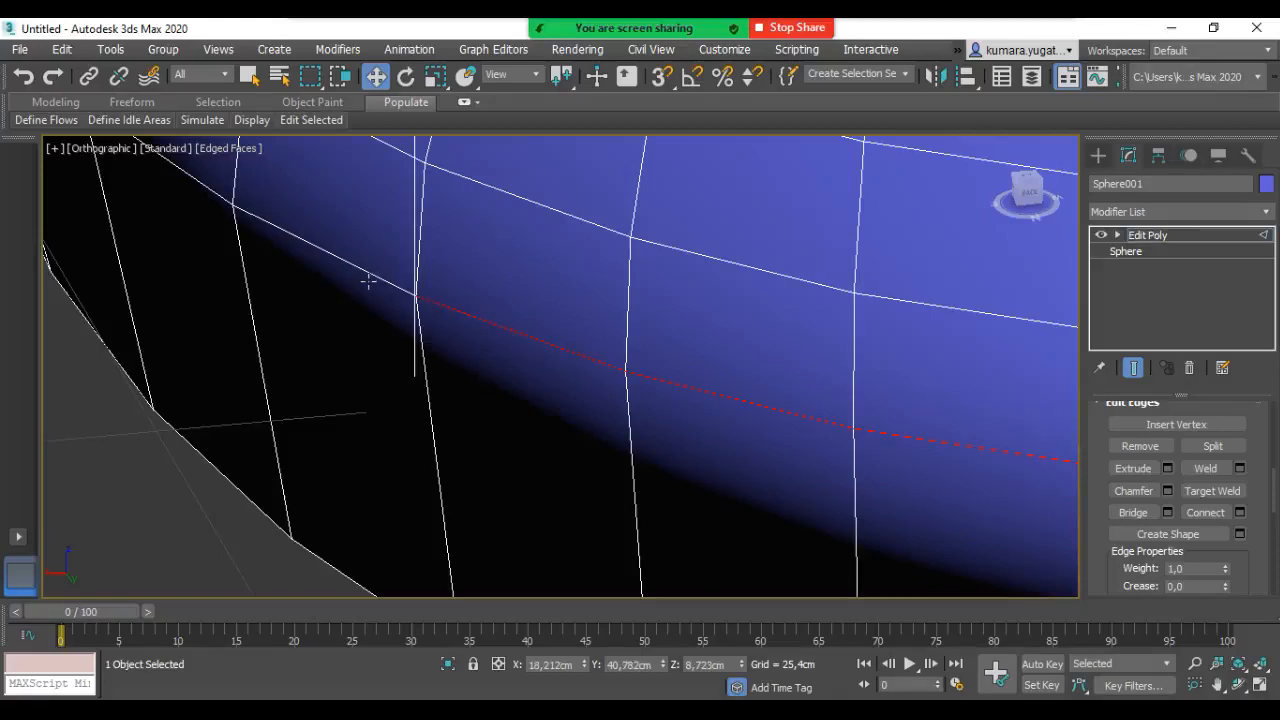
ctrl+click(372, 277)
alt+middle_drag(360, 437, 491, 394)
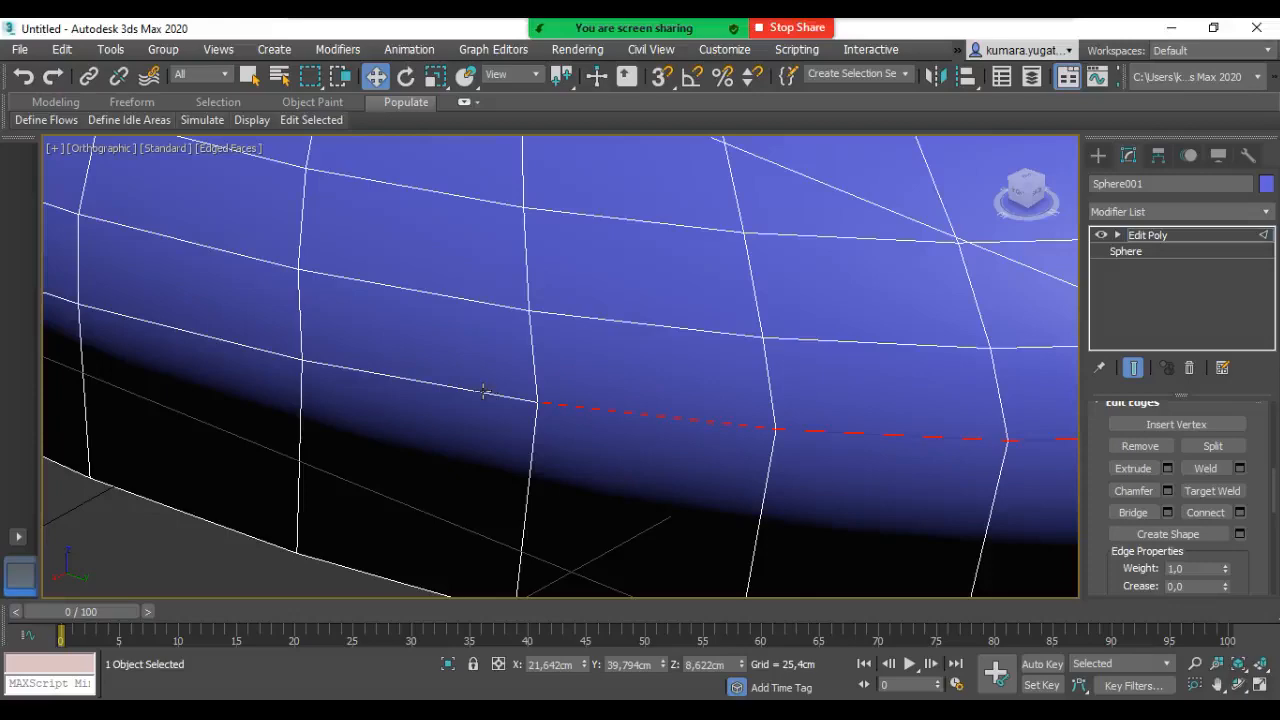
ctrl+click(276, 354)
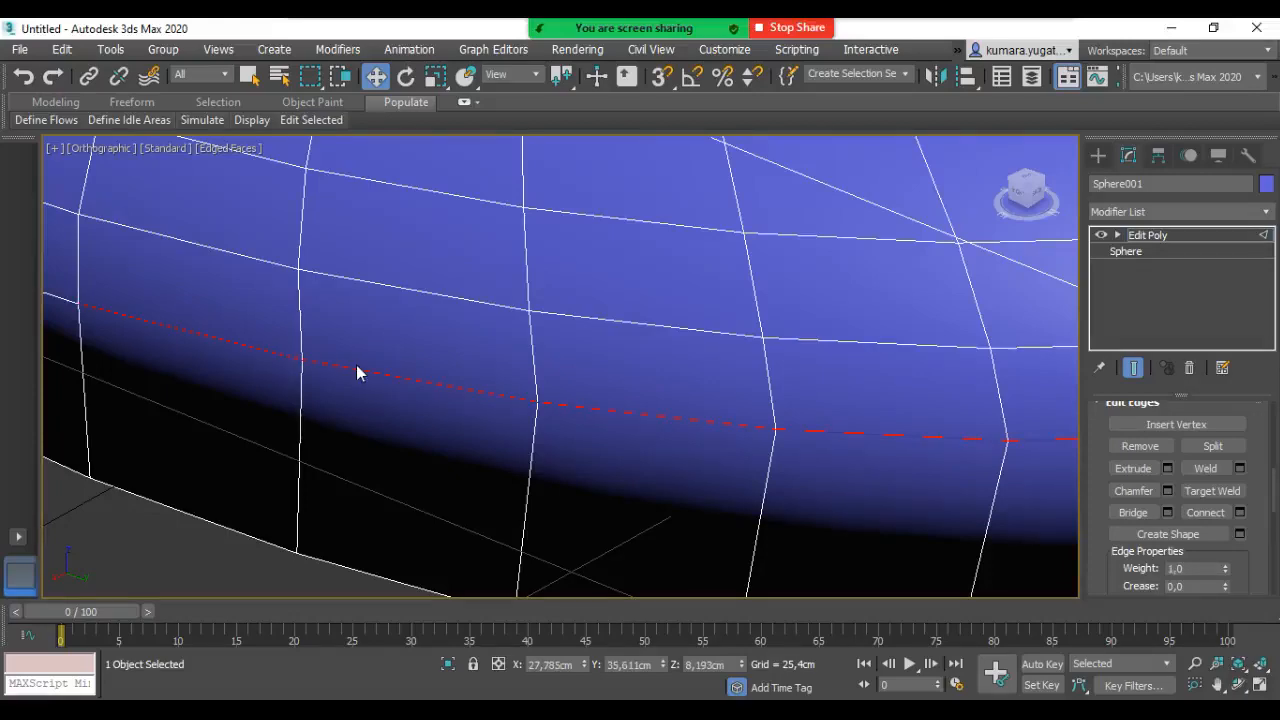
middle_drag(600, 401, 845, 449)
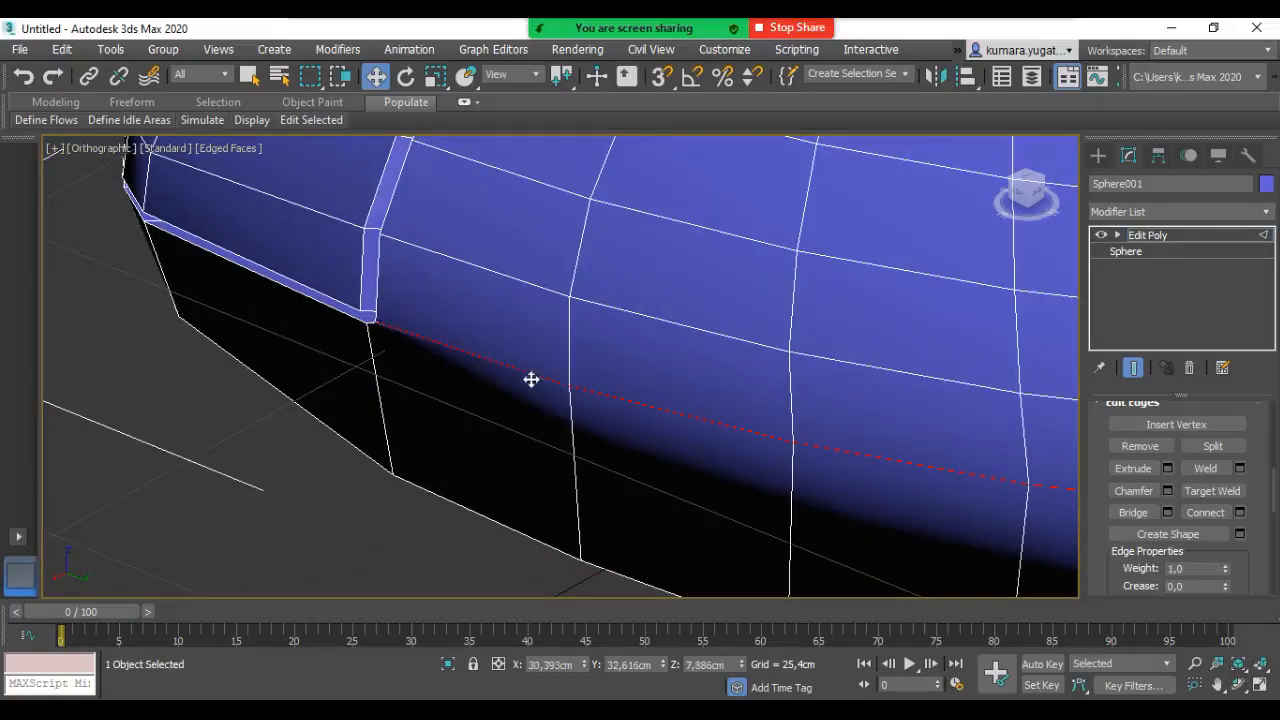
scroll(600, 394, down, 5)
middle_drag(812, 371, 482, 371)
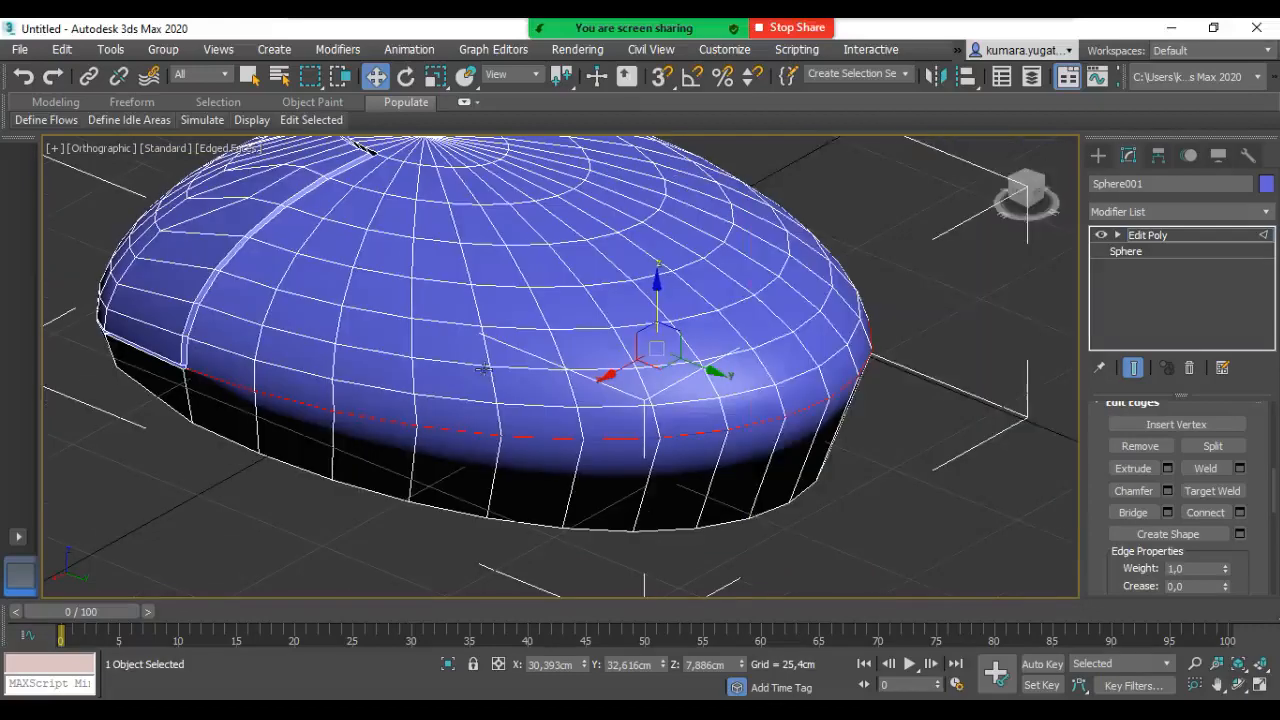
alt+middle_drag(561, 407, 760, 463)
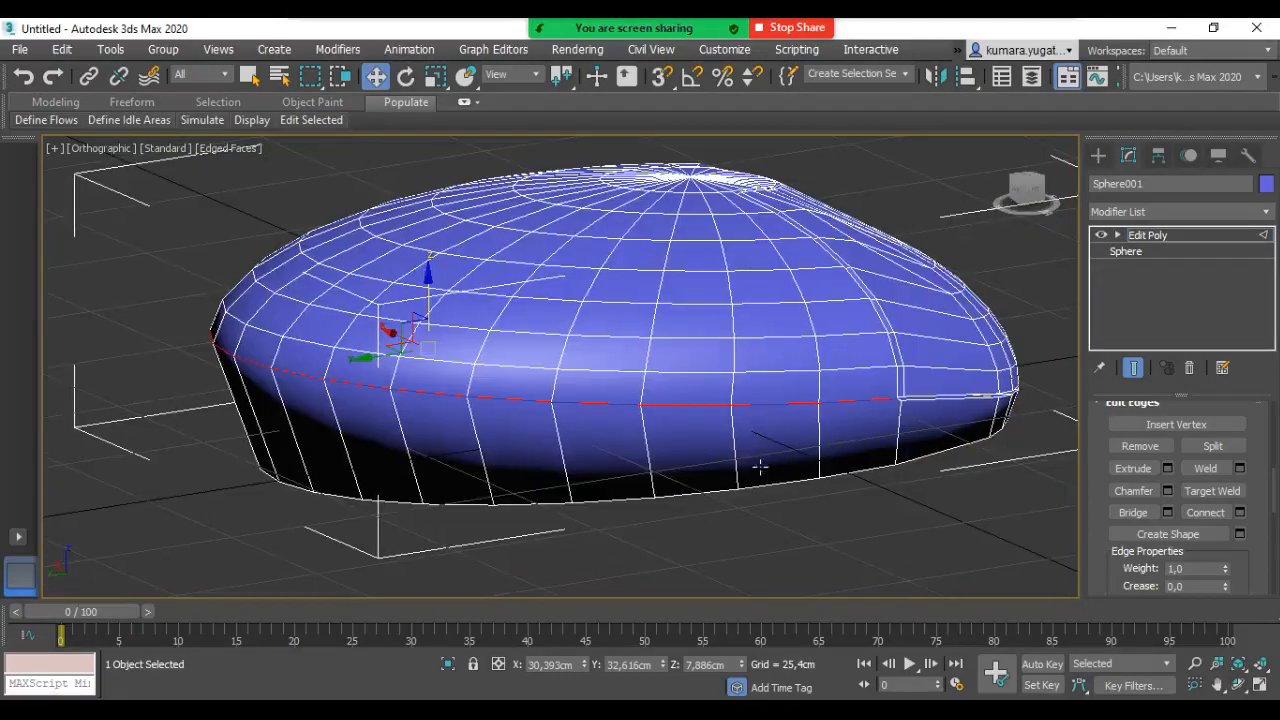
Step: Extrude the selected rim edges inward with a height of -6,182 cm and a width of 1,528 cm
click(1167, 468)
scroll(818, 414, up, 5)
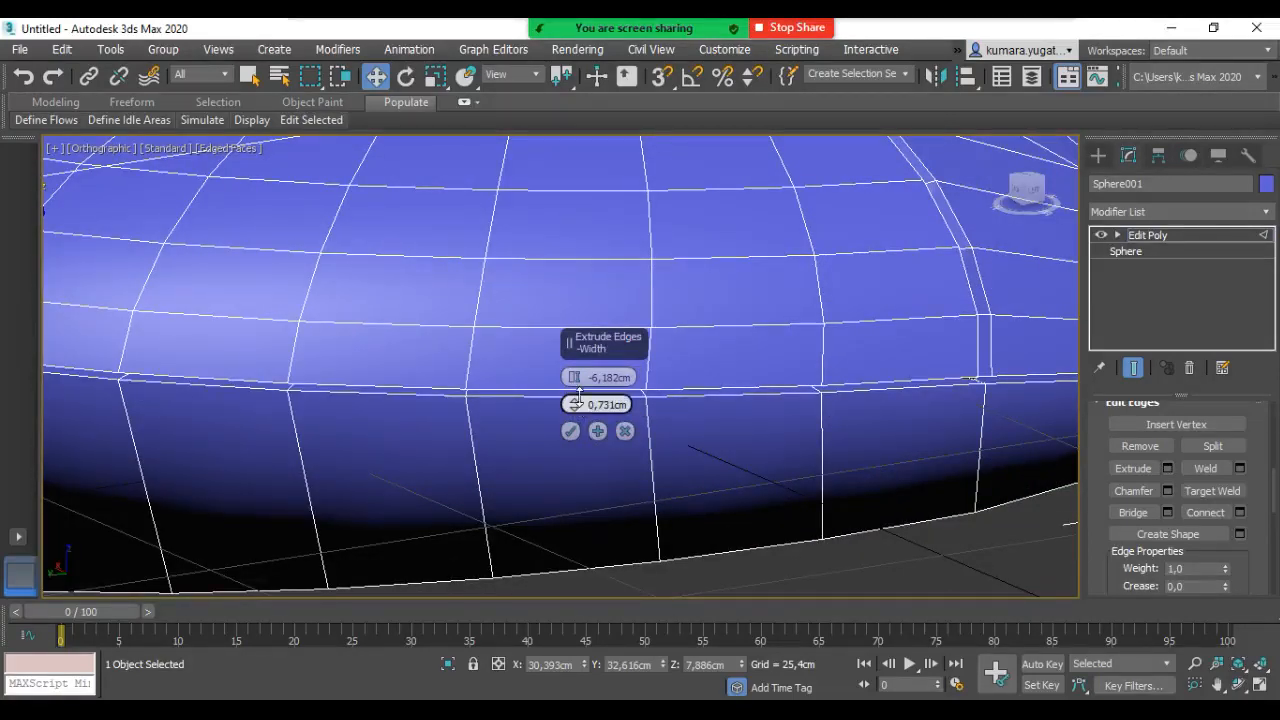
drag(579, 397, 580, 386)
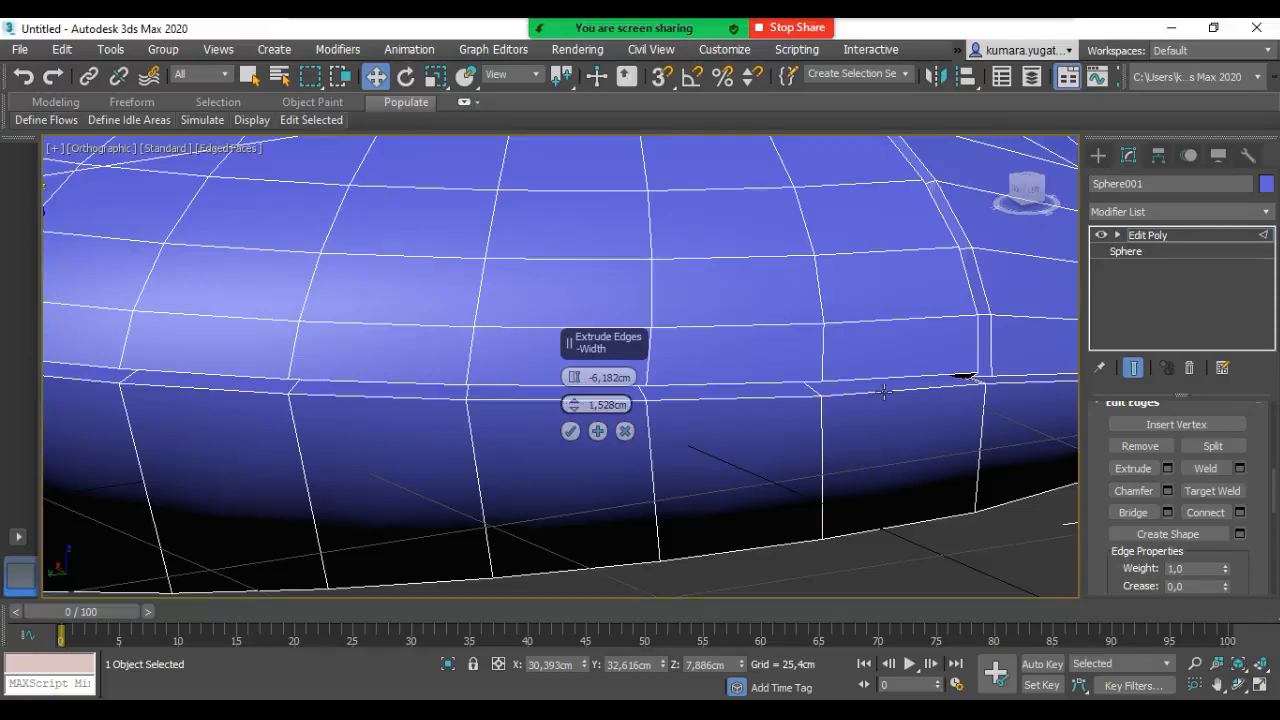
click(571, 432)
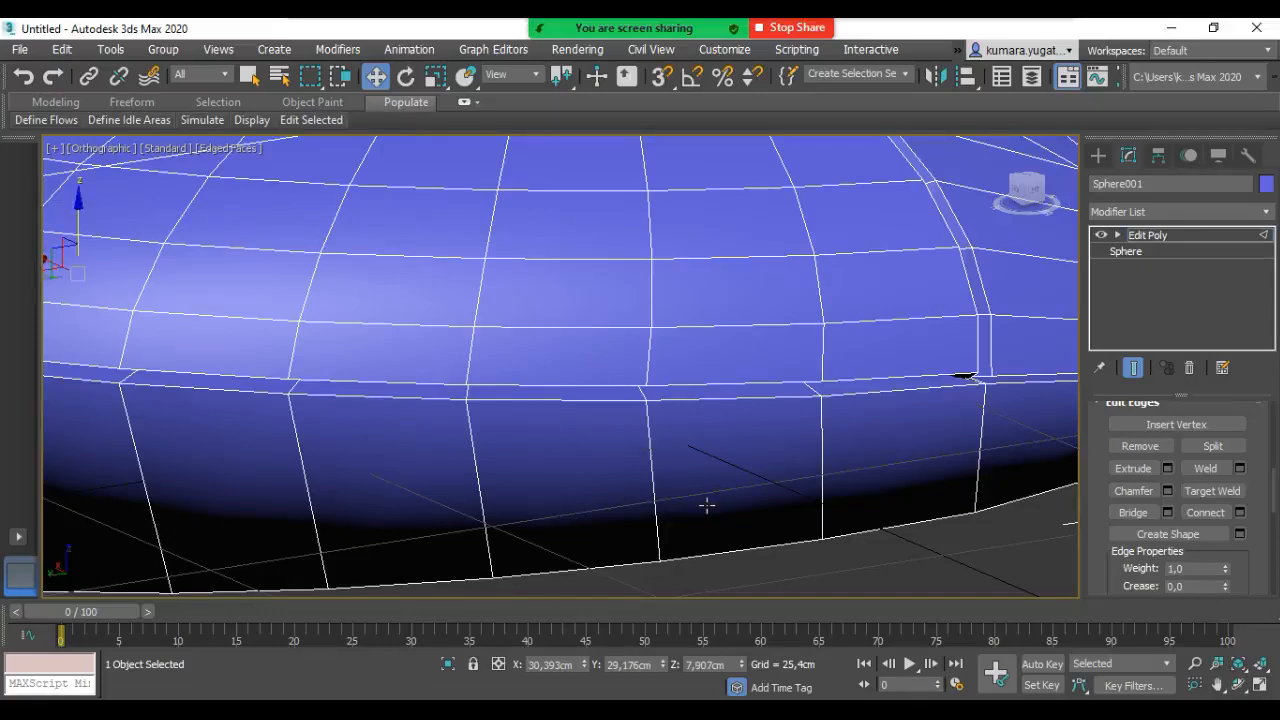
Step: Select the vertical edges rising from the rim groove on one side and the first two adjoining ring edges toward the back
key(z)
middle_drag(586, 457, 592, 498)
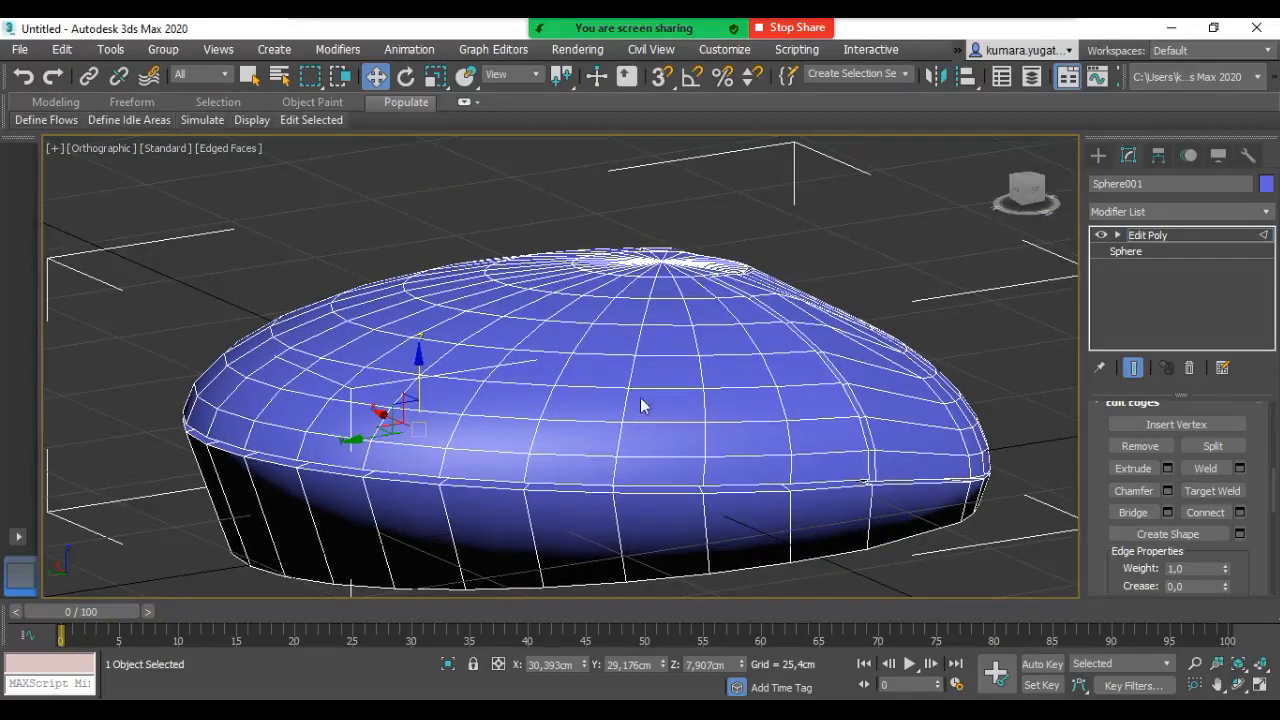
alt+middle_drag(438, 377, 471, 447)
middle_drag(540, 471, 545, 388)
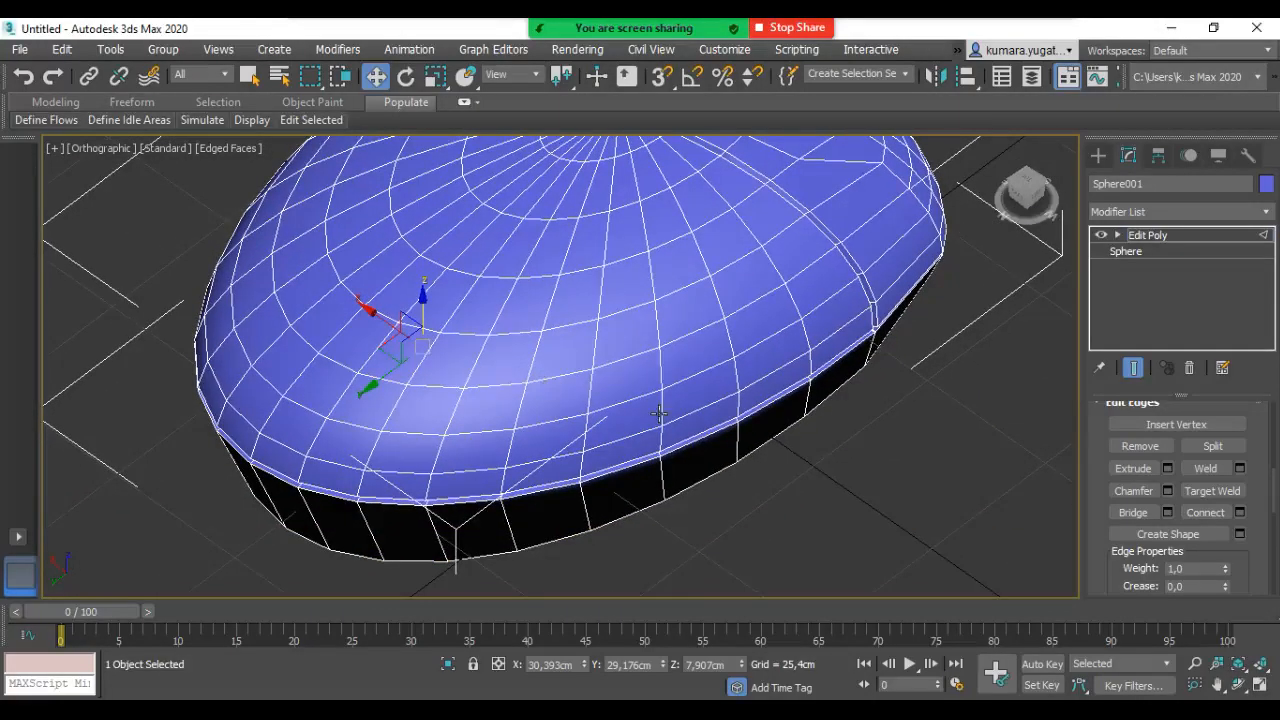
click(663, 443)
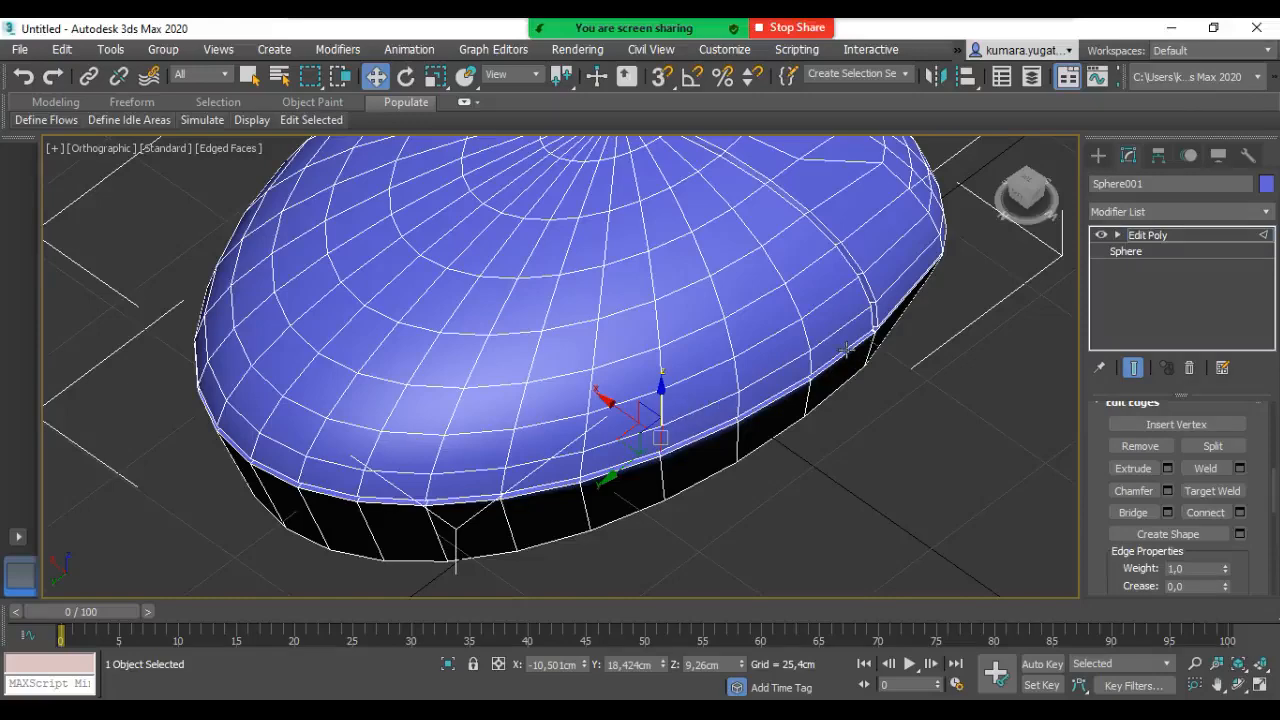
scroll(663, 420, up, 3)
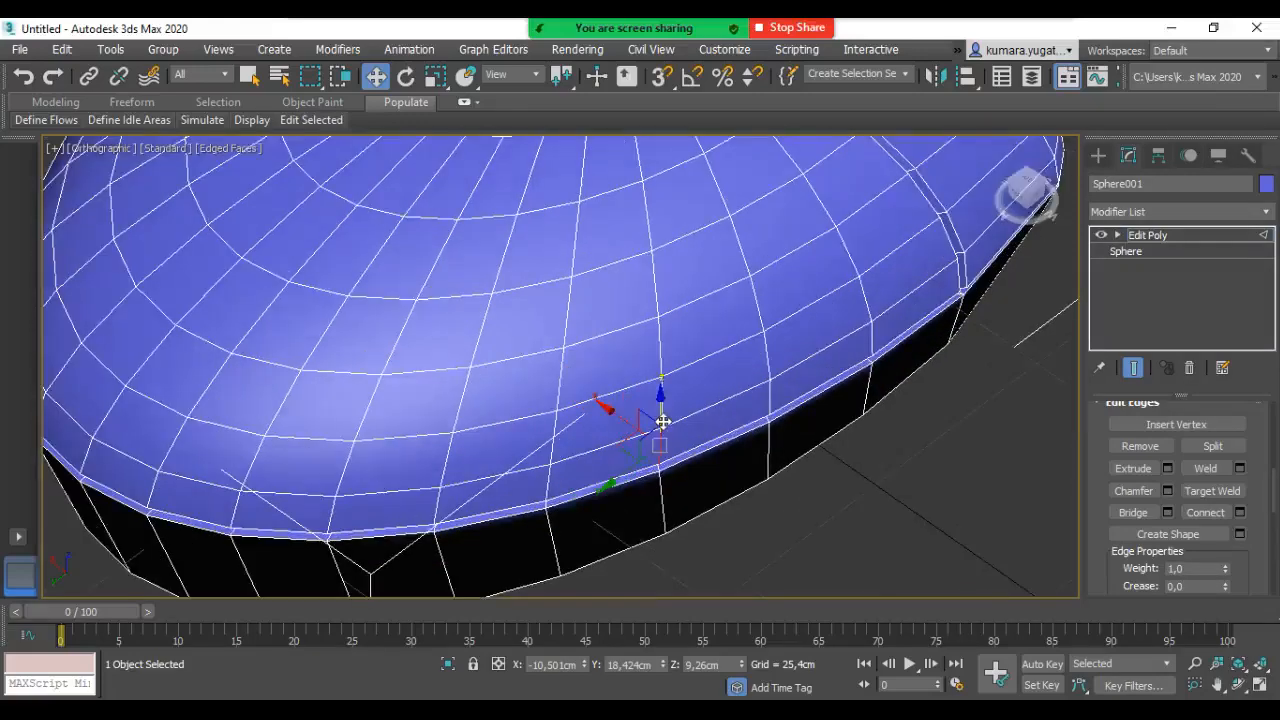
ctrl+click(658, 342)
ctrl+click(466, 368)
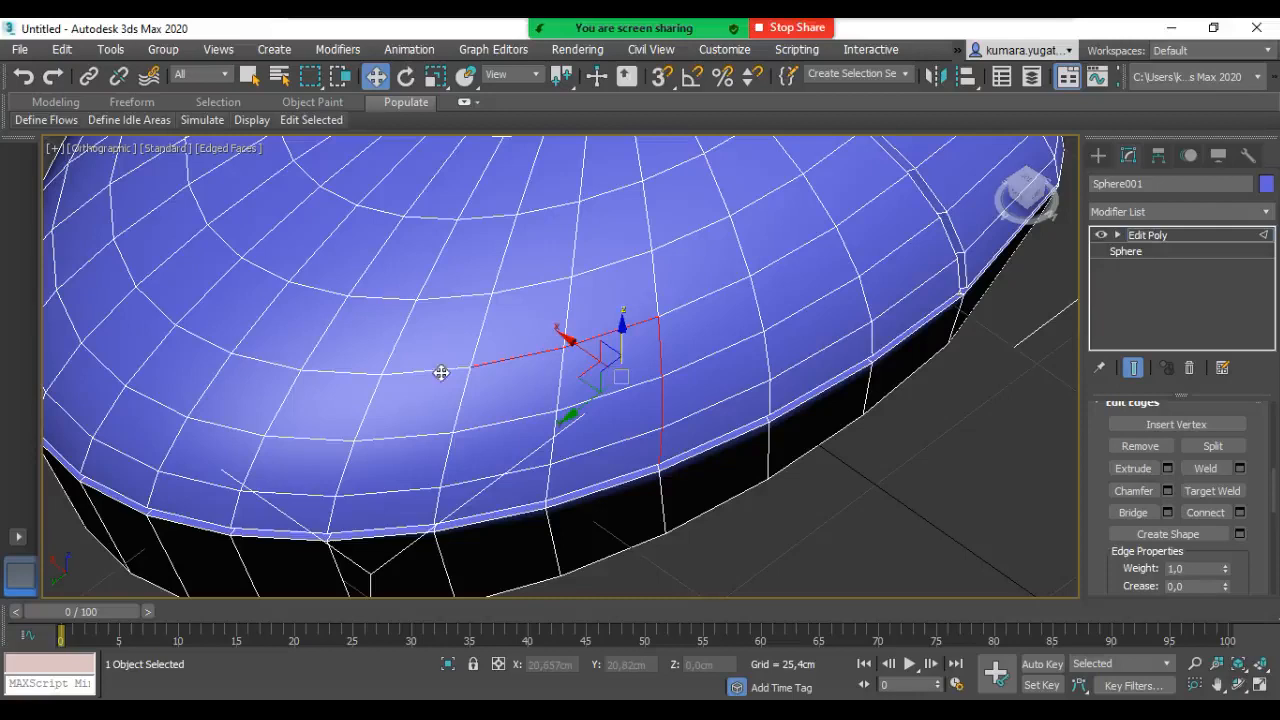
Step: Extend the selection edge by edge along the same horizontal ring around the back of the mouse and past its centre
ctrl+click(440, 370)
ctrl+click(357, 372)
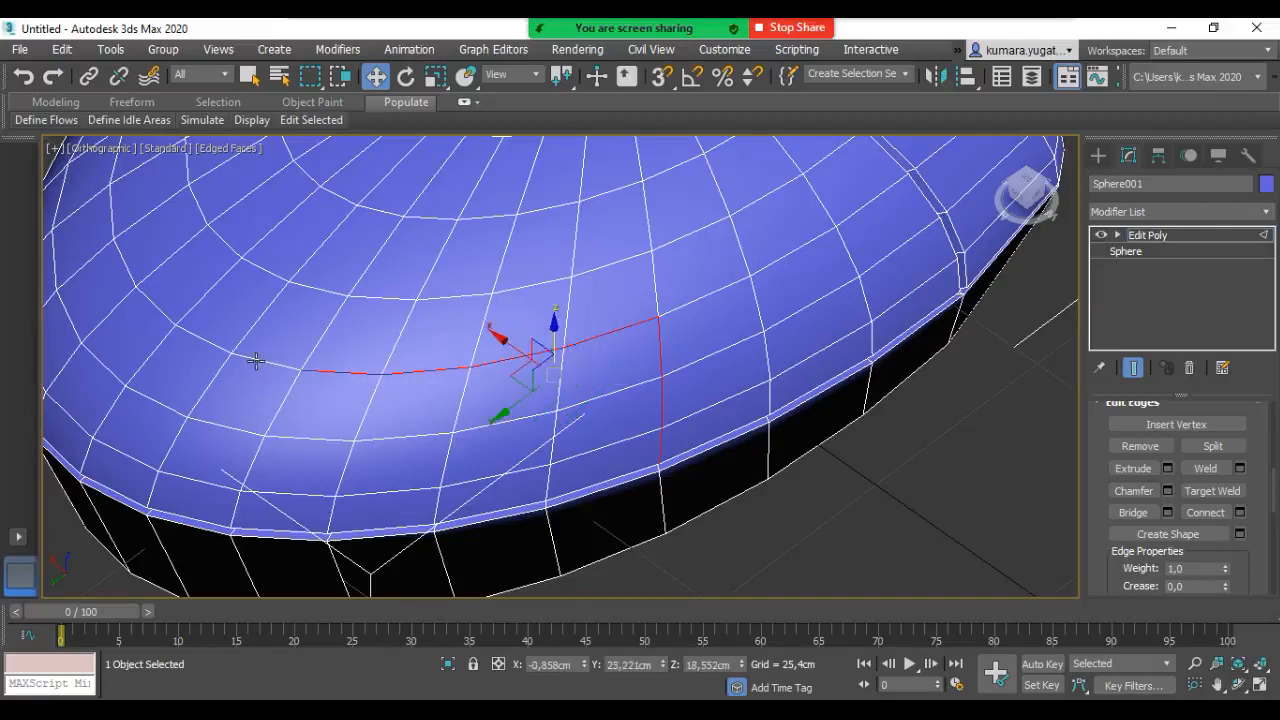
ctrl+click(262, 361)
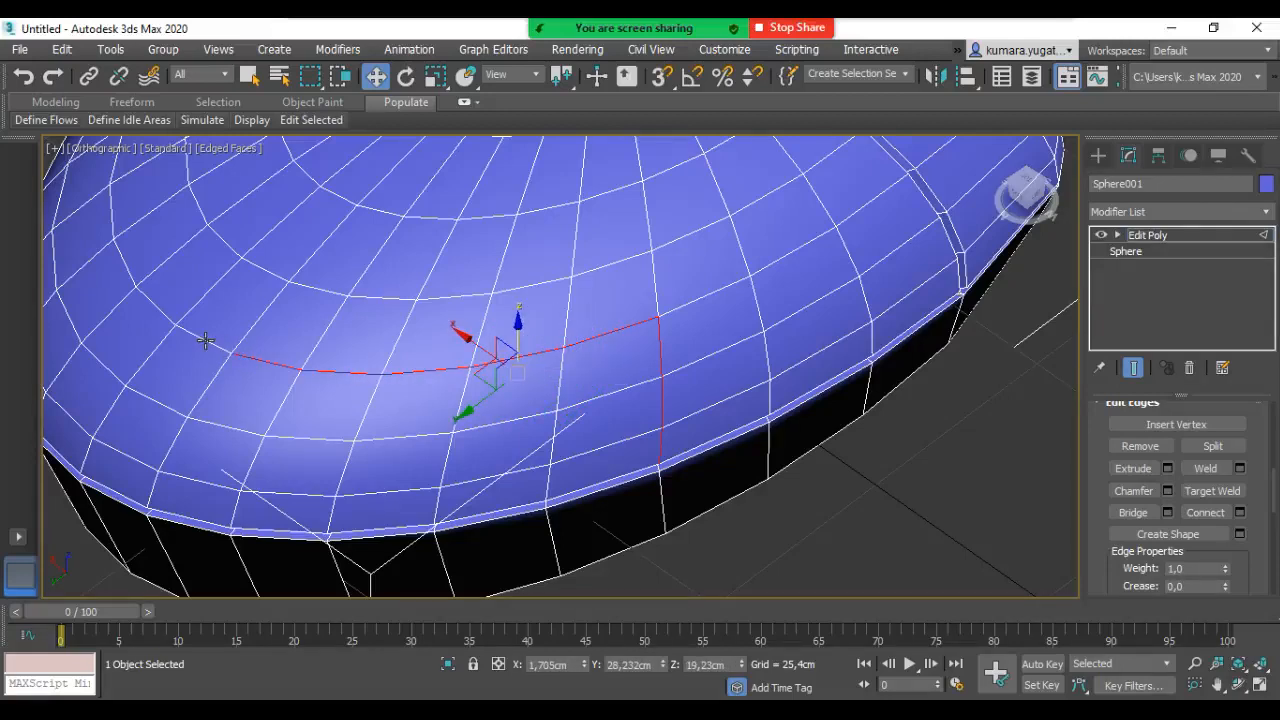
ctrl+click(205, 340)
alt+middle_drag(229, 374, 695, 338)
scroll(669, 472, up, 2)
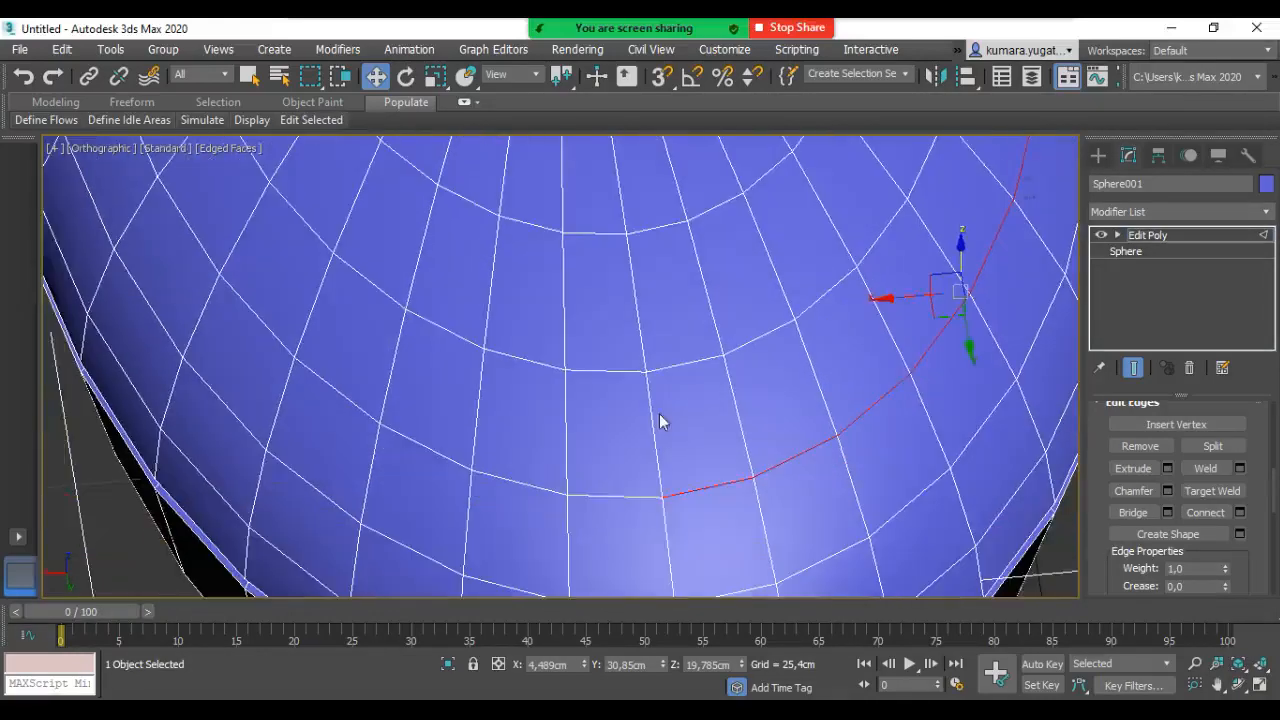
ctrl+click(619, 496)
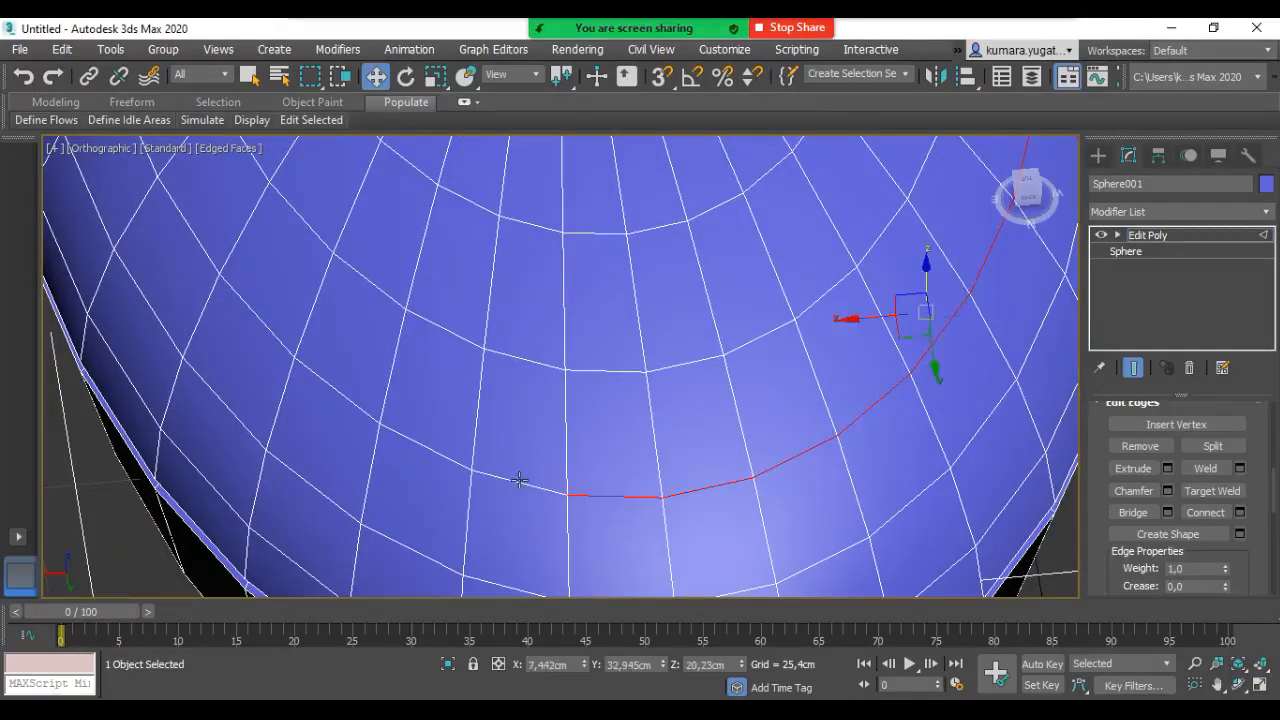
ctrl+click(504, 481)
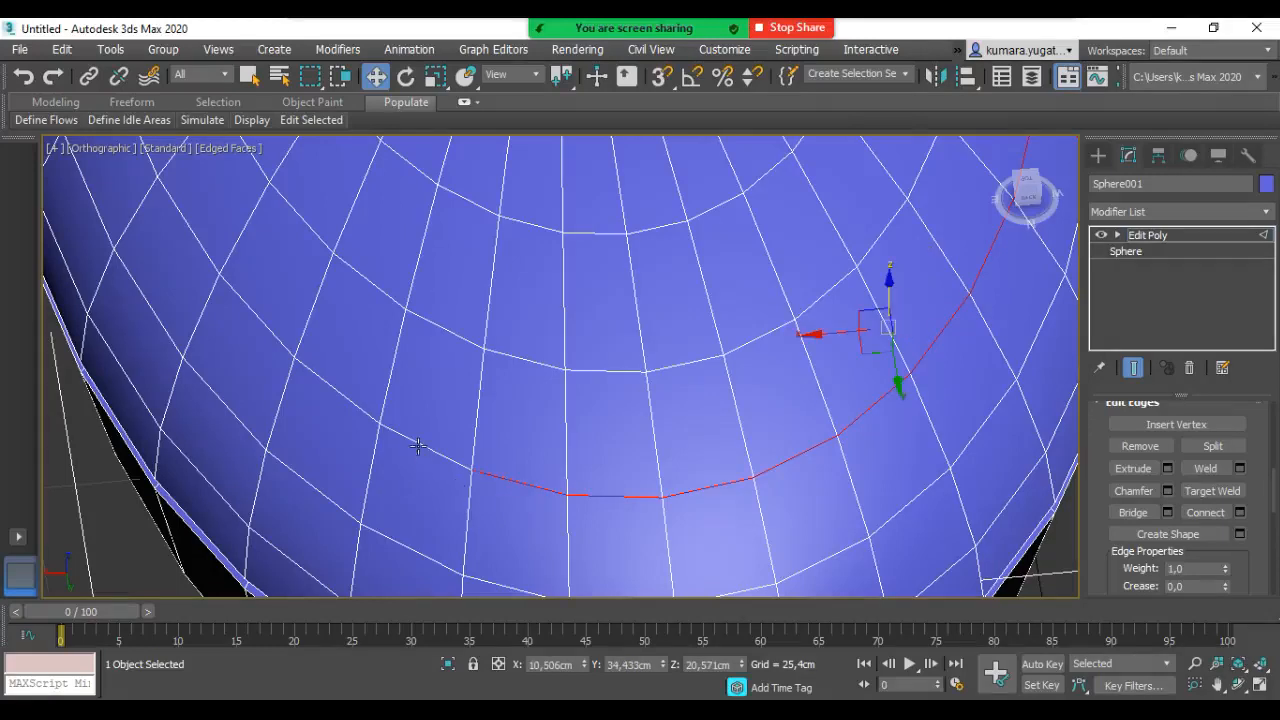
ctrl+click(414, 446)
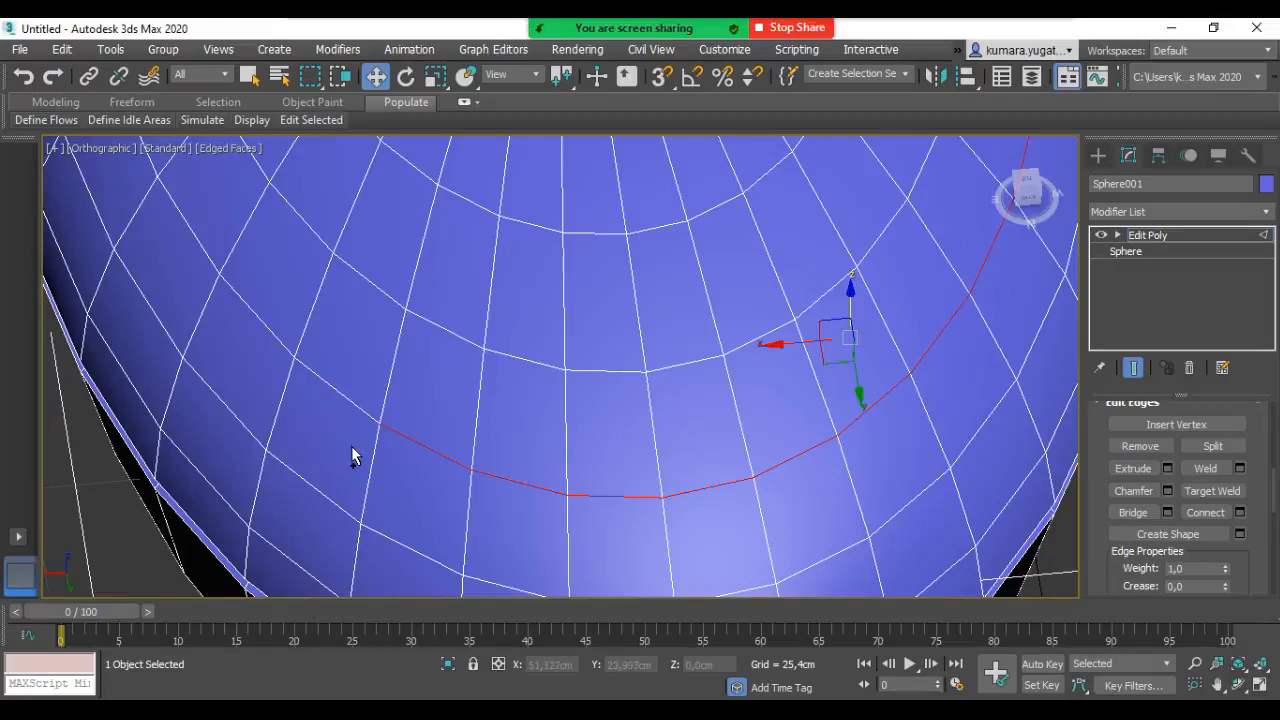
Step: Drop the stray hidden edge from the selection using wireframe view and add the next two edges of the upper ring
key(F3)
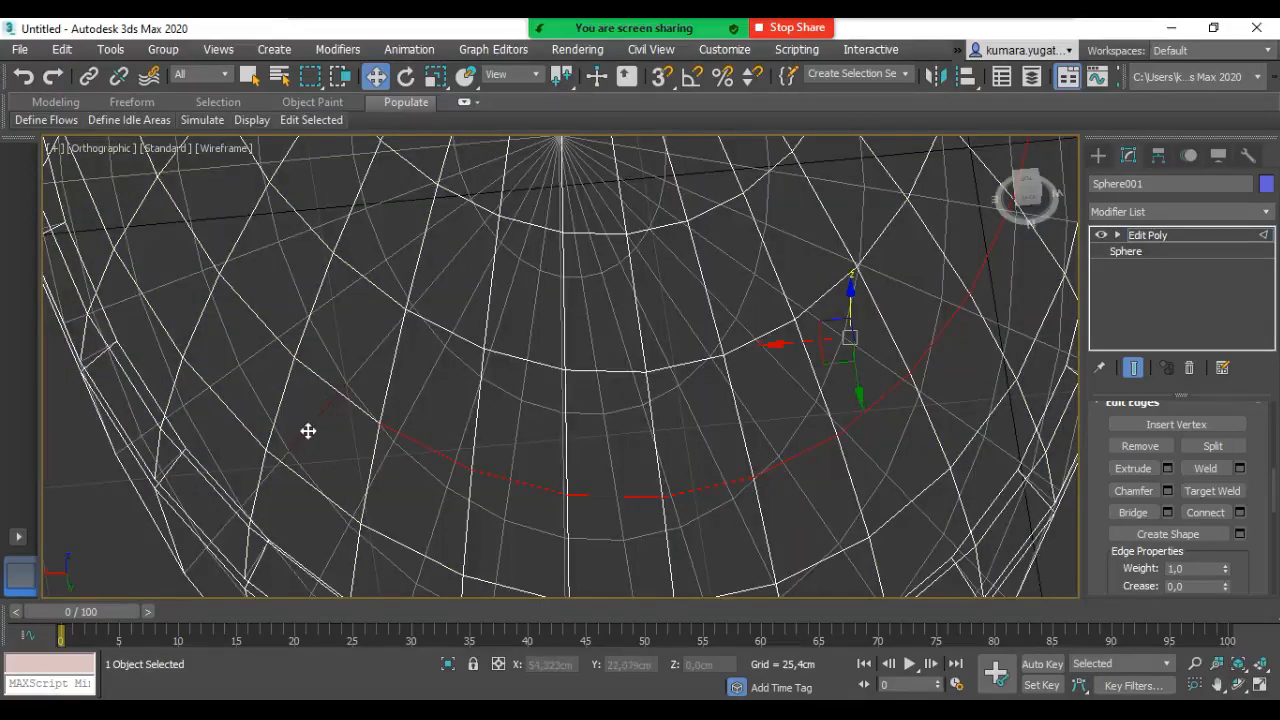
scroll(308, 430, up, 5)
click(338, 377)
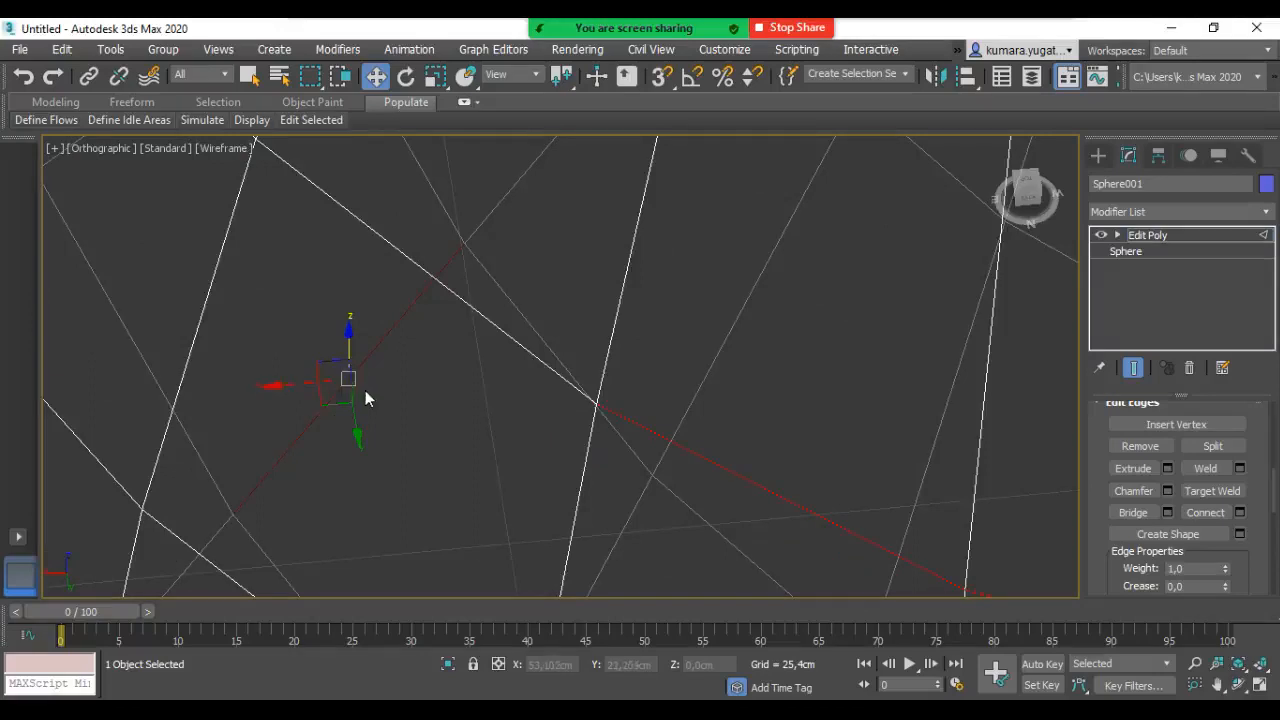
scroll(460, 410, down, 3)
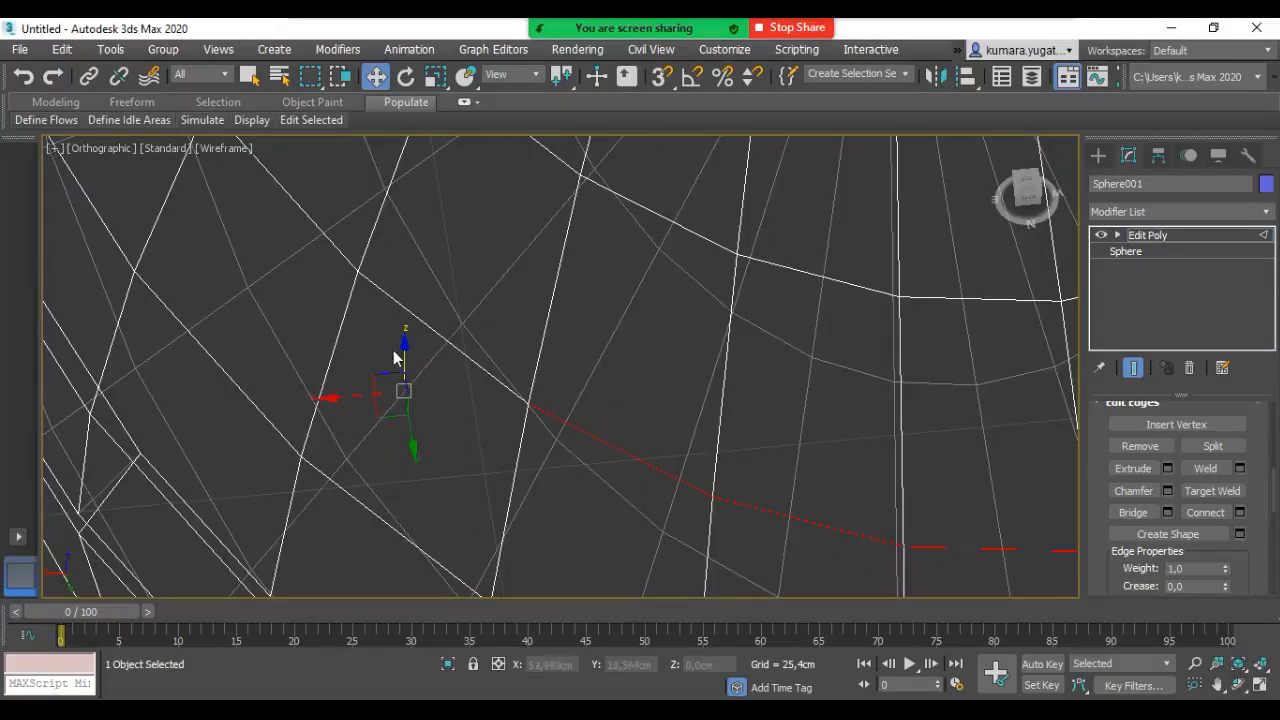
ctrl+click(416, 321)
middle_drag(463, 409, 638, 555)
ctrl+click(455, 335)
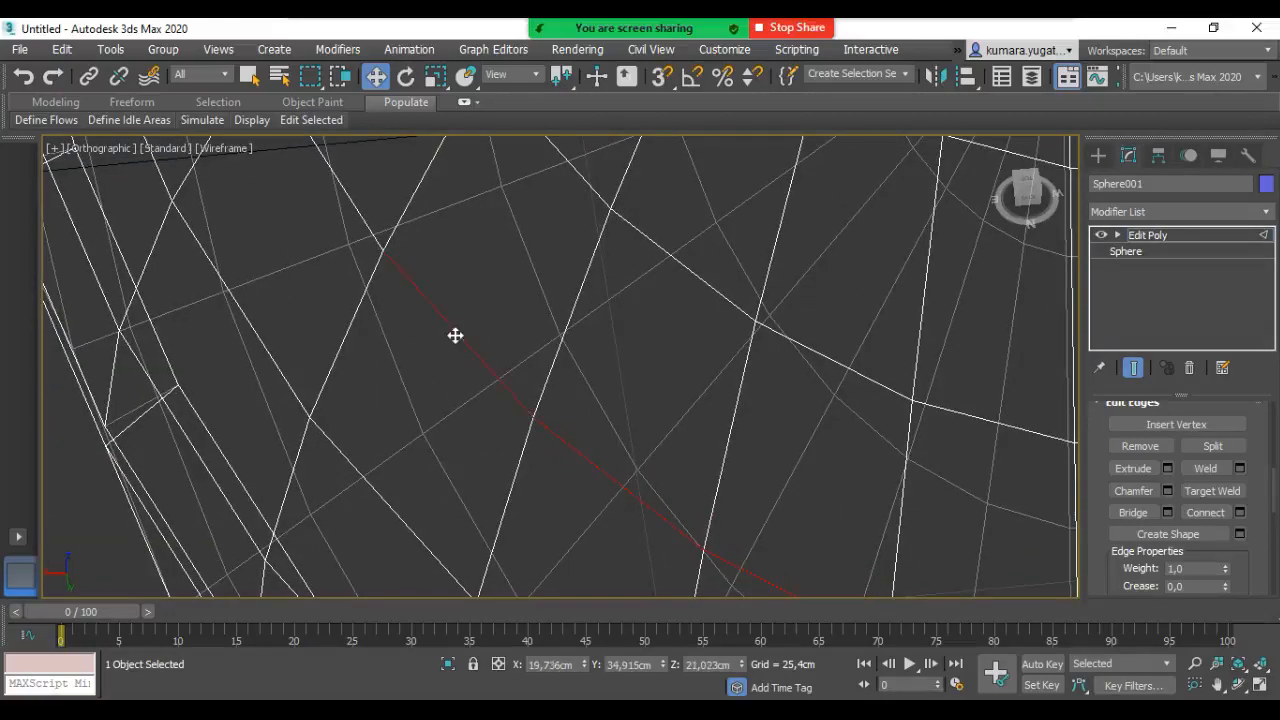
key(F3)
middle_drag(474, 434, 514, 500)
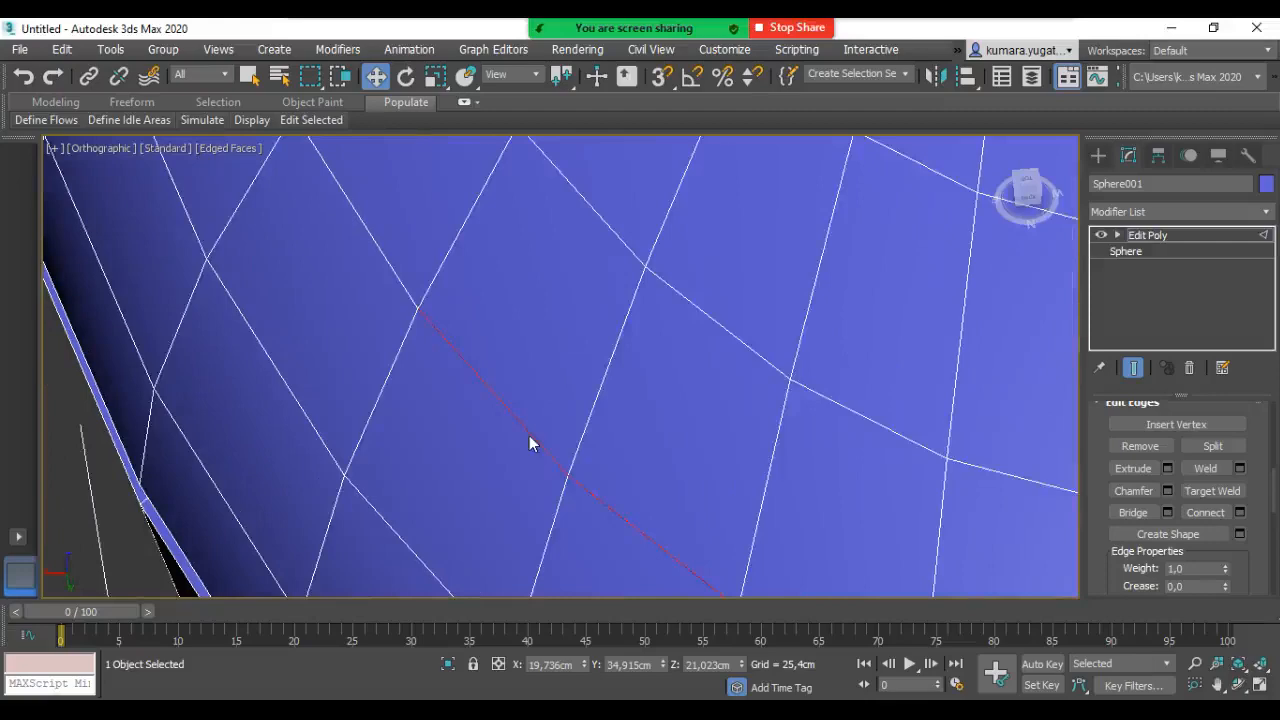
Step: Add the vertical edges running from the end of the rear ring selection down to the rim groove on the other side
middle_drag(529, 436, 610, 556)
scroll(474, 392, down, 10)
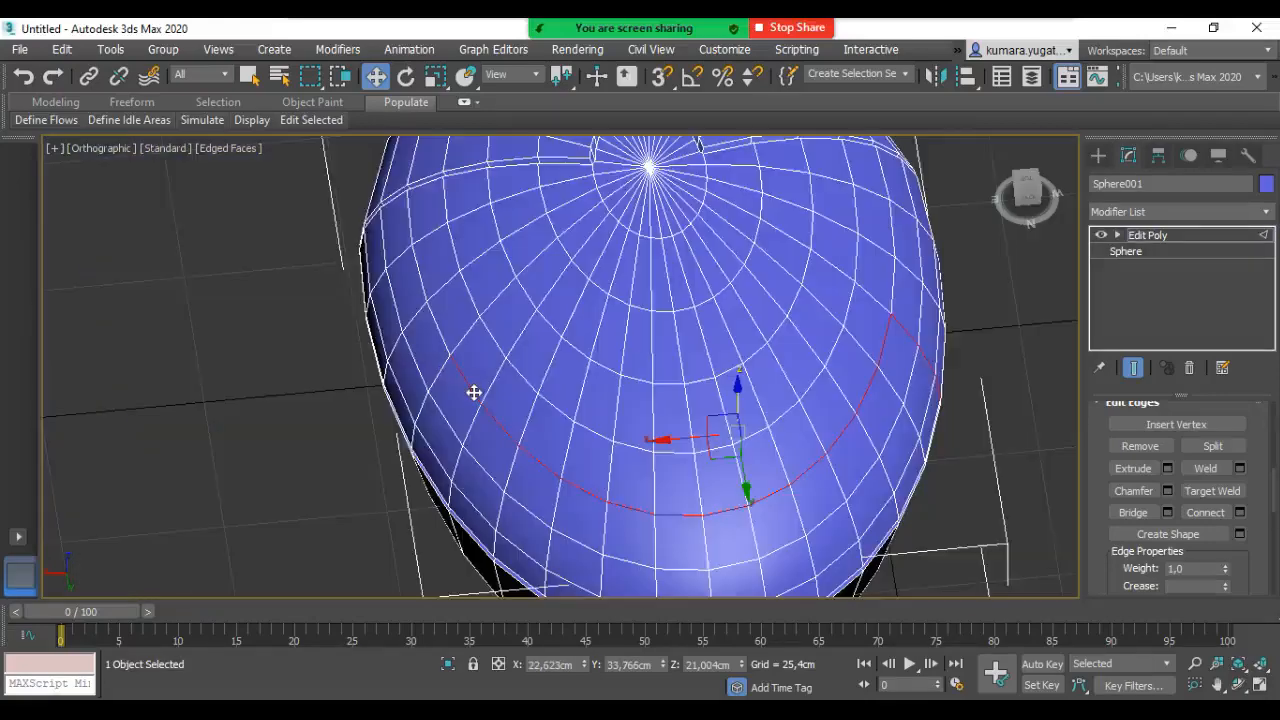
scroll(472, 395, up, 3)
alt+middle_drag(470, 401, 430, 440)
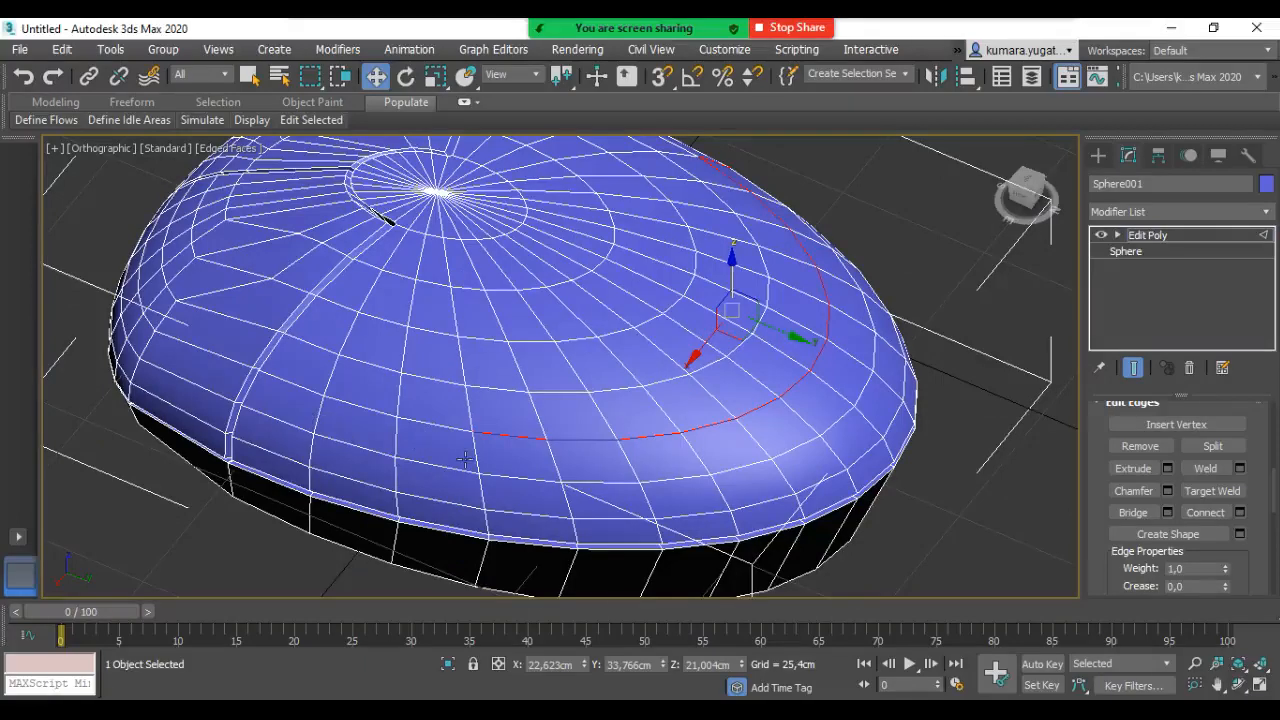
scroll(480, 420, up, 4)
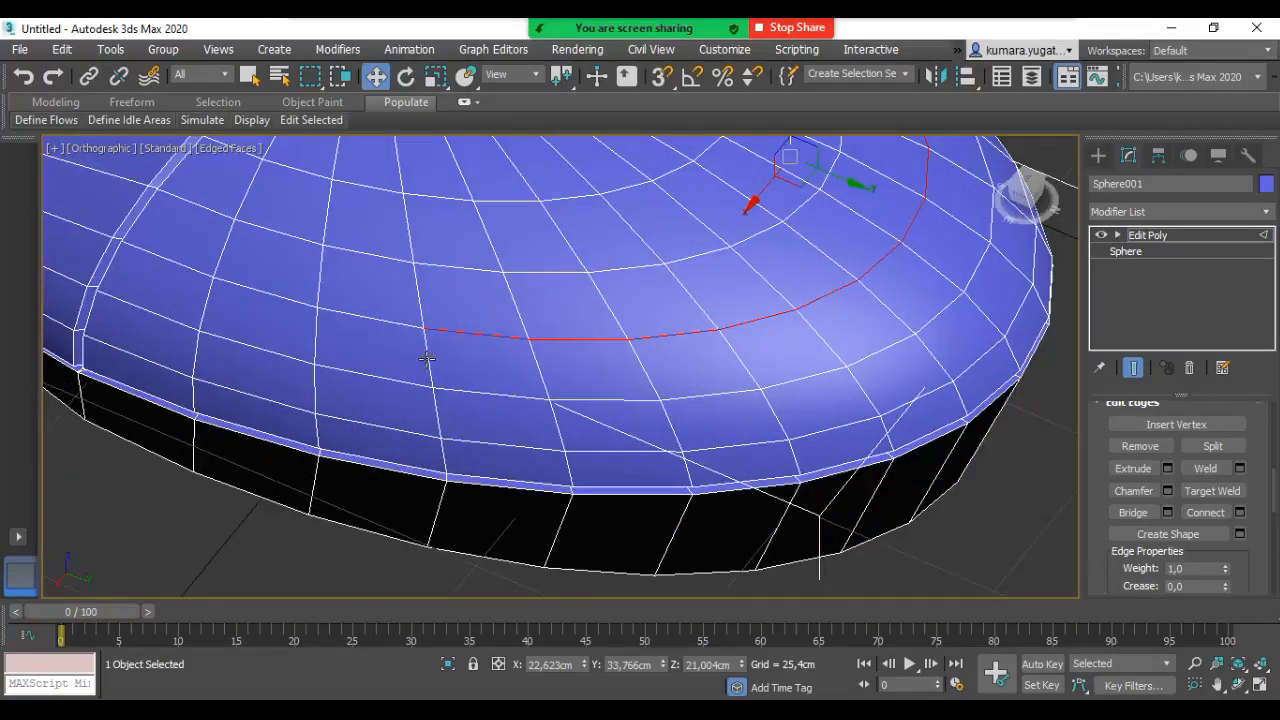
ctrl+click(431, 382)
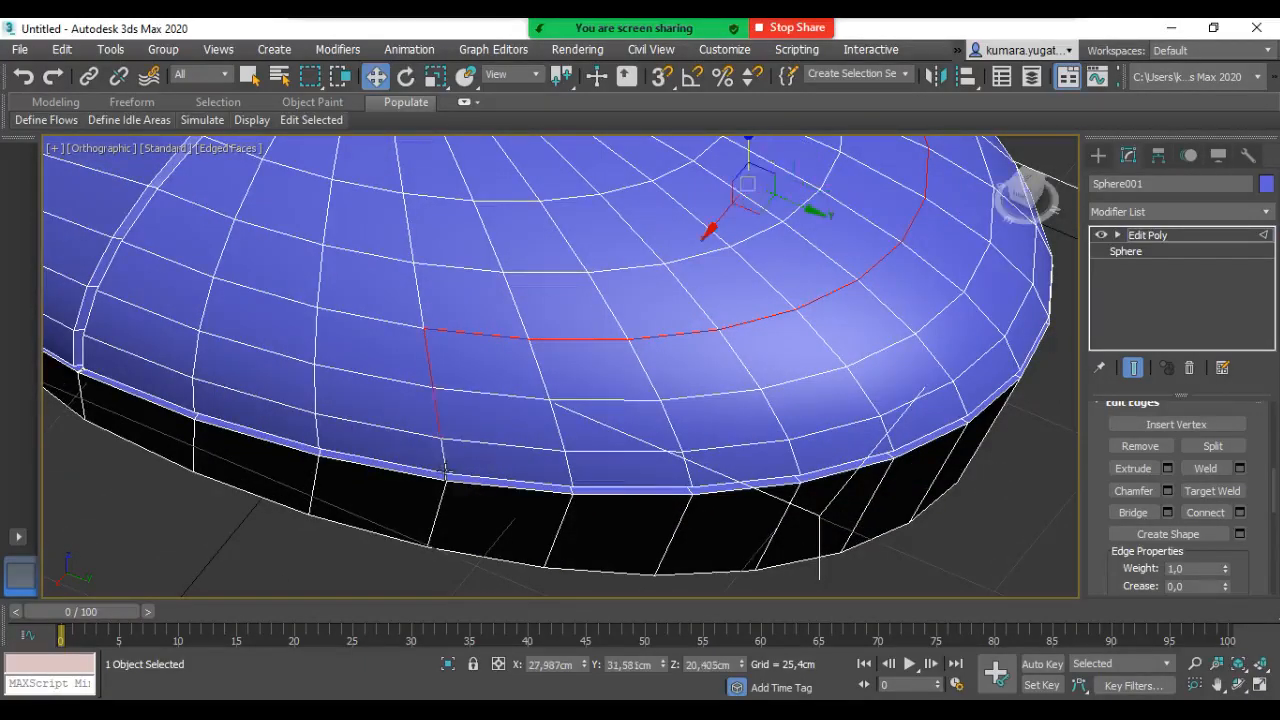
ctrl+click(443, 461)
Step: Add the edges of the small ring around the top pole, starting at the end of the side button groove and continuing toward the back
middle_drag(830, 411, 727, 566)
middle_drag(620, 420, 643, 537)
scroll(640, 535, up, 2)
scroll(420, 330, down, 5)
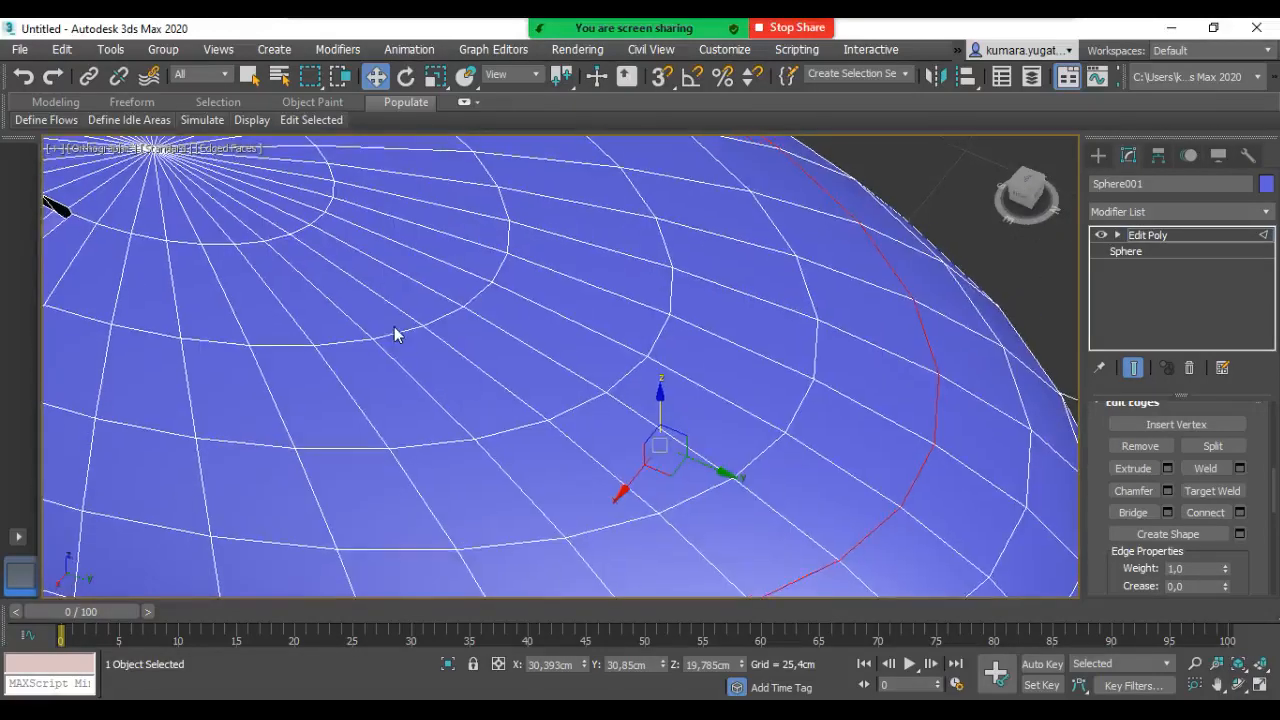
scroll(576, 460, up, 4)
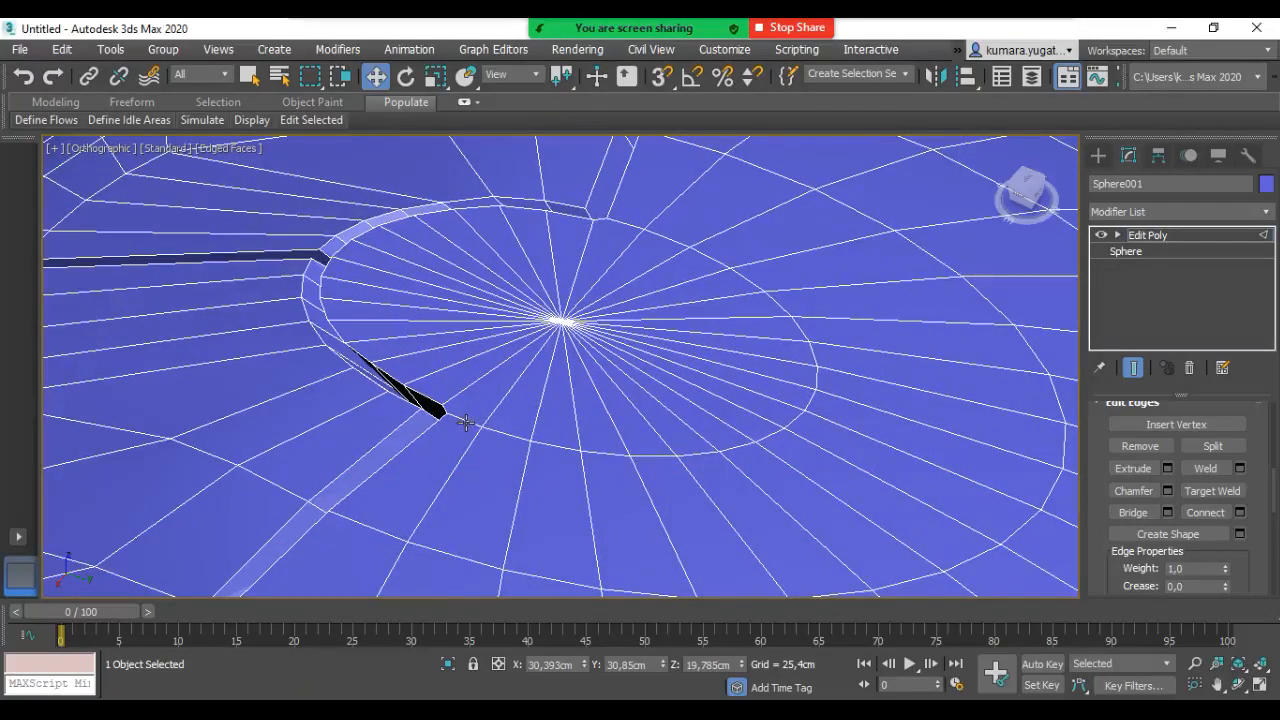
click(466, 421)
drag(518, 437, 589, 434)
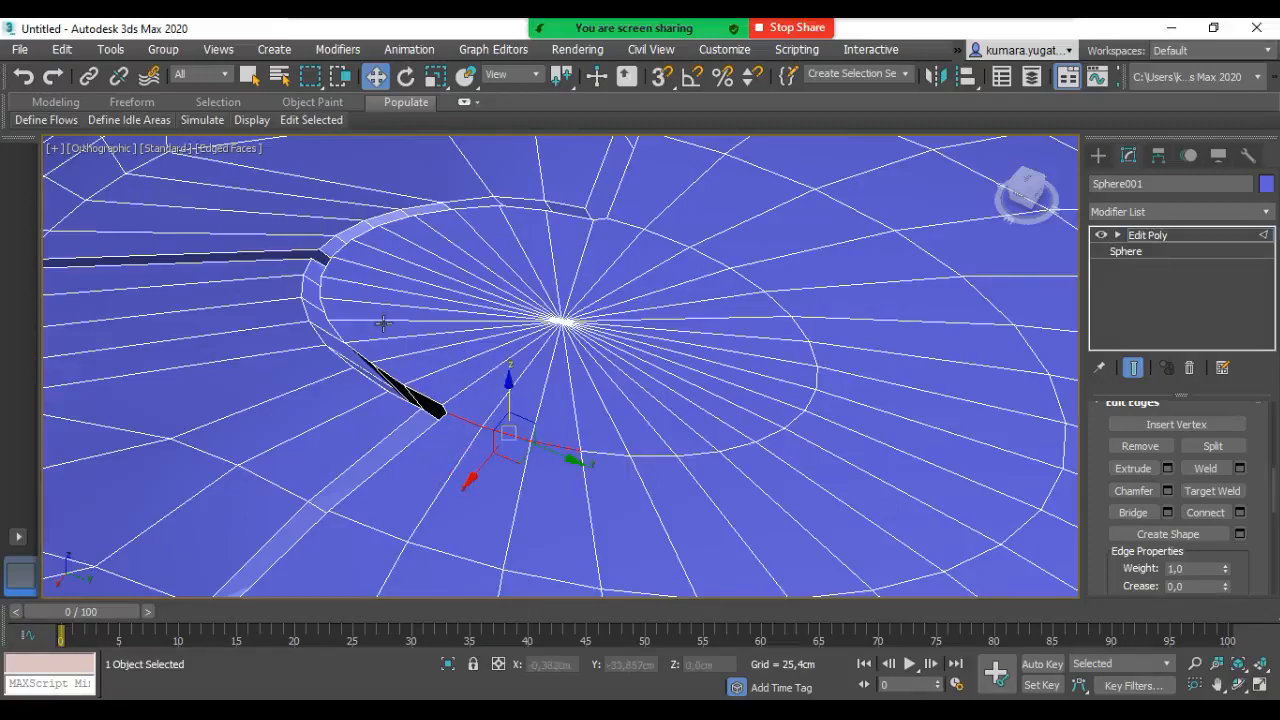
scroll(616, 478, up, 3)
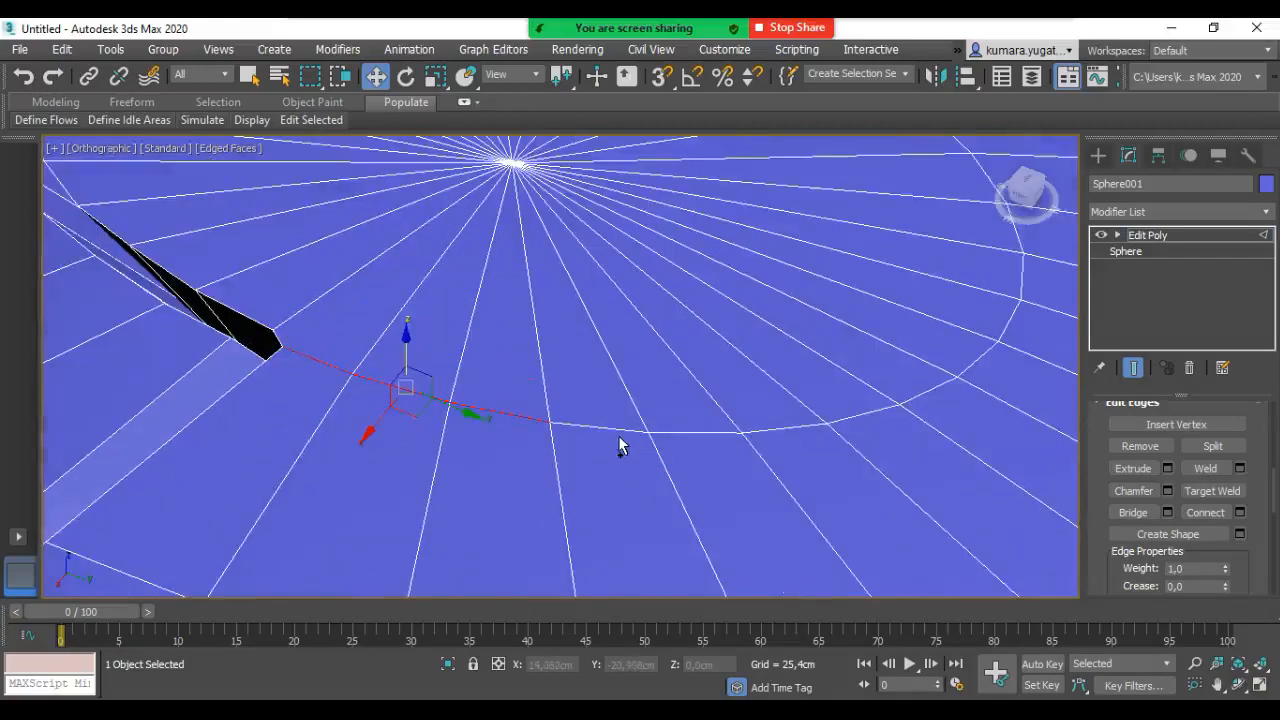
ctrl+click(623, 430)
ctrl+click(727, 435)
ctrl+click(790, 428)
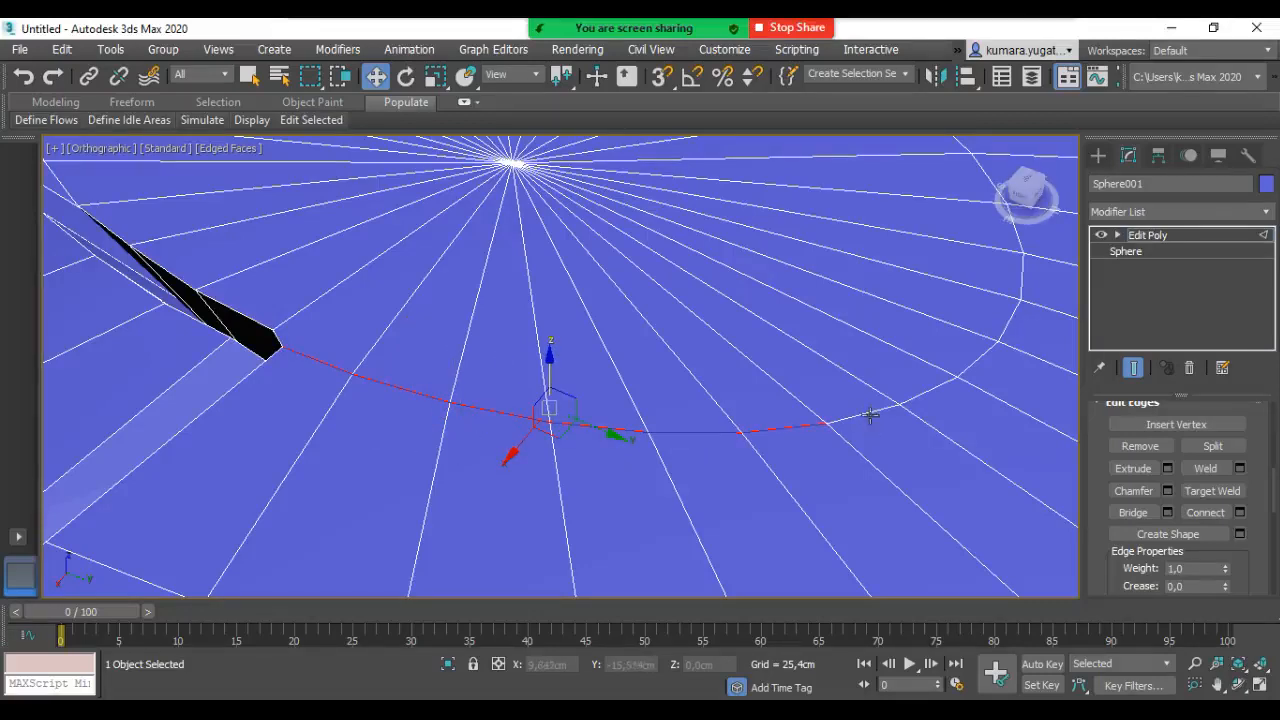
ctrl+click(898, 403)
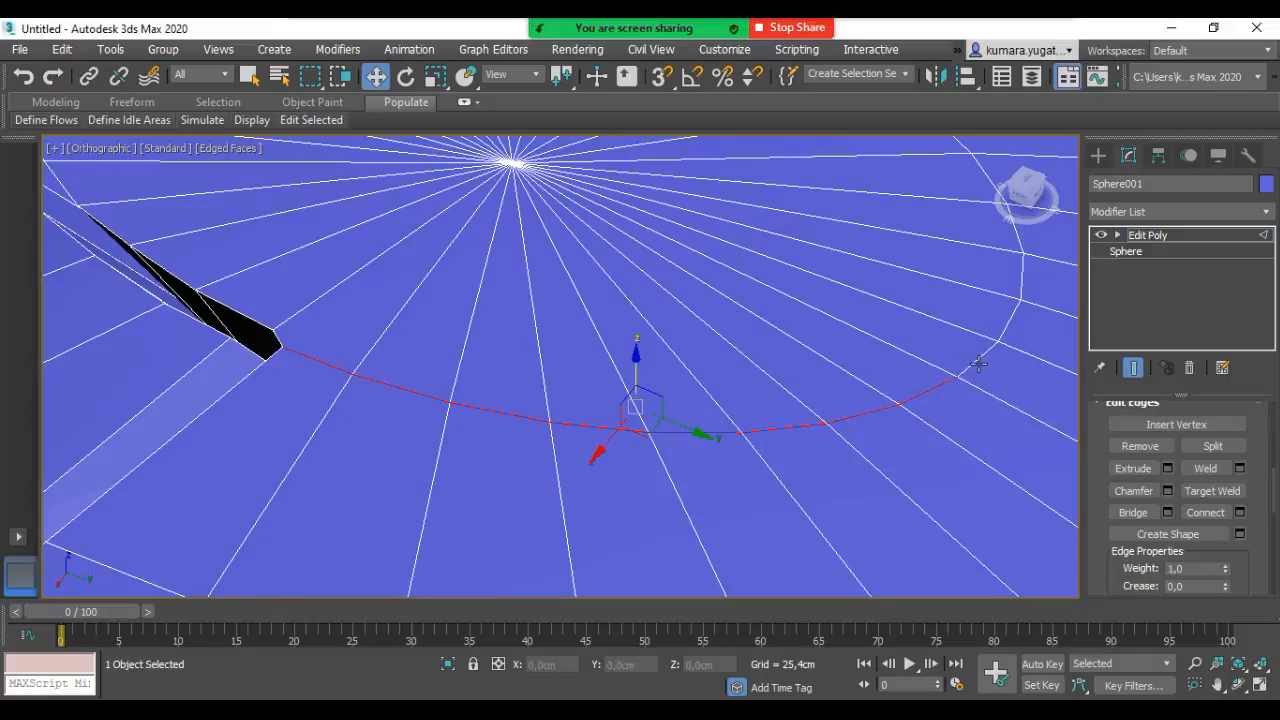
ctrl+click(933, 378)
Step: Extend the pole ring selection edge by edge around the back until it meets the groove on the opposite side
middle_drag(900, 397, 697, 430)
scroll(697, 430, down, 4)
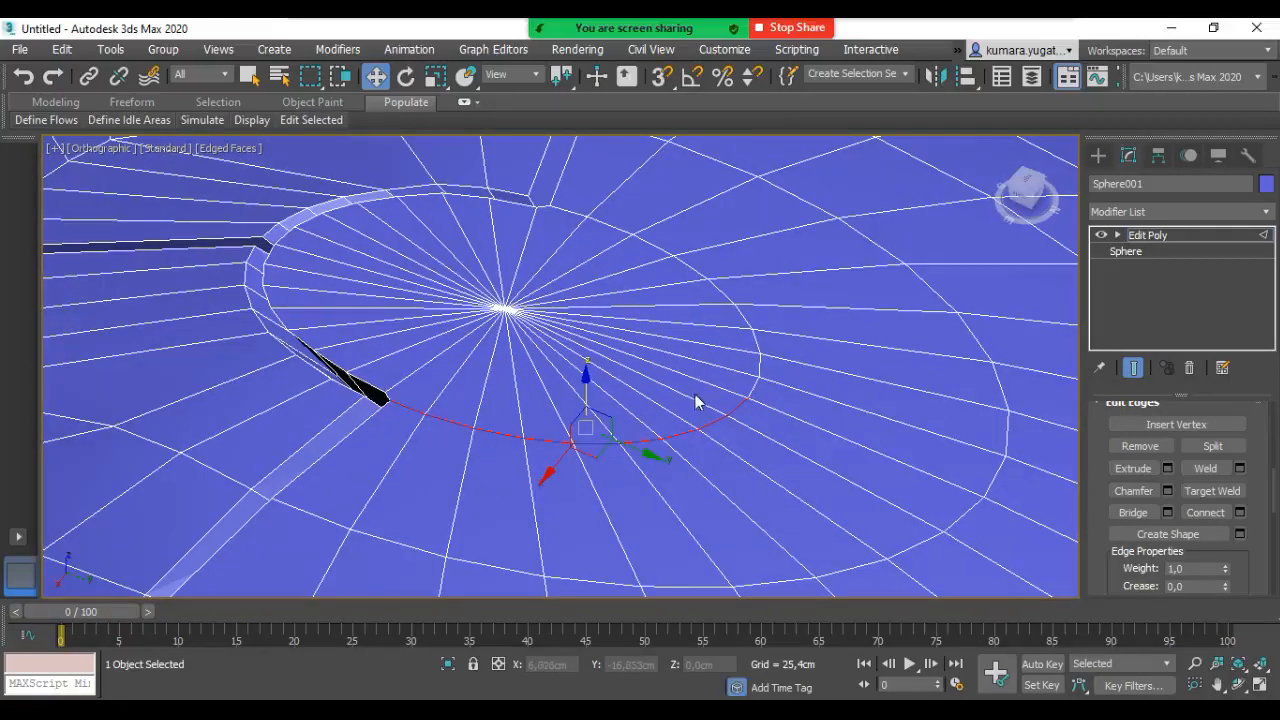
alt+middle_drag(711, 415, 706, 415)
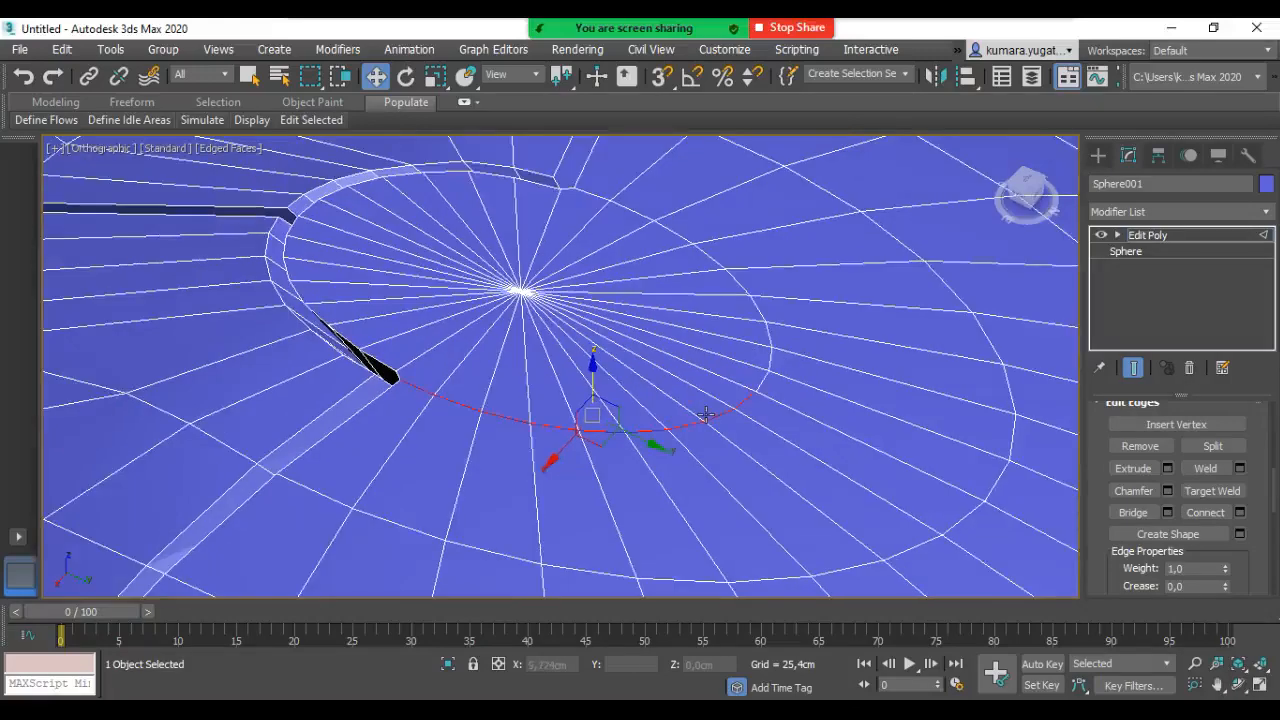
ctrl+click(769, 366)
ctrl+click(771, 348)
ctrl+click(763, 318)
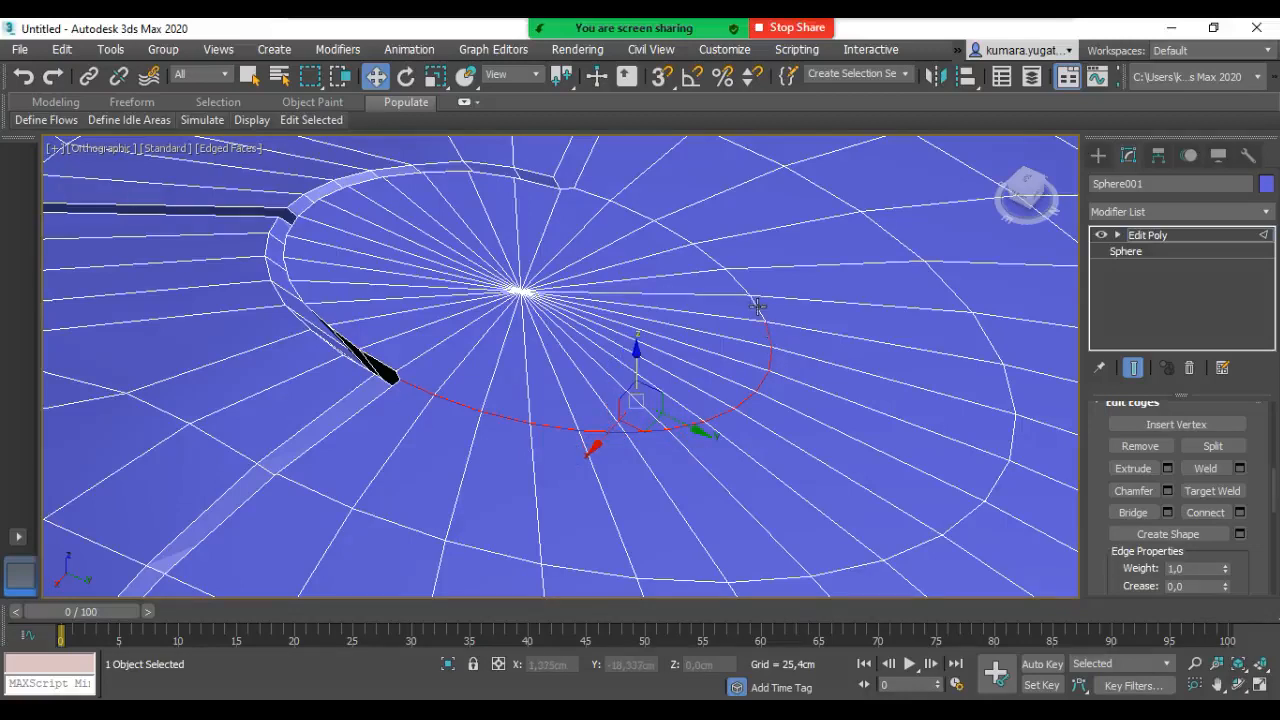
ctrl+click(744, 287)
ctrl+click(716, 262)
ctrl+click(674, 234)
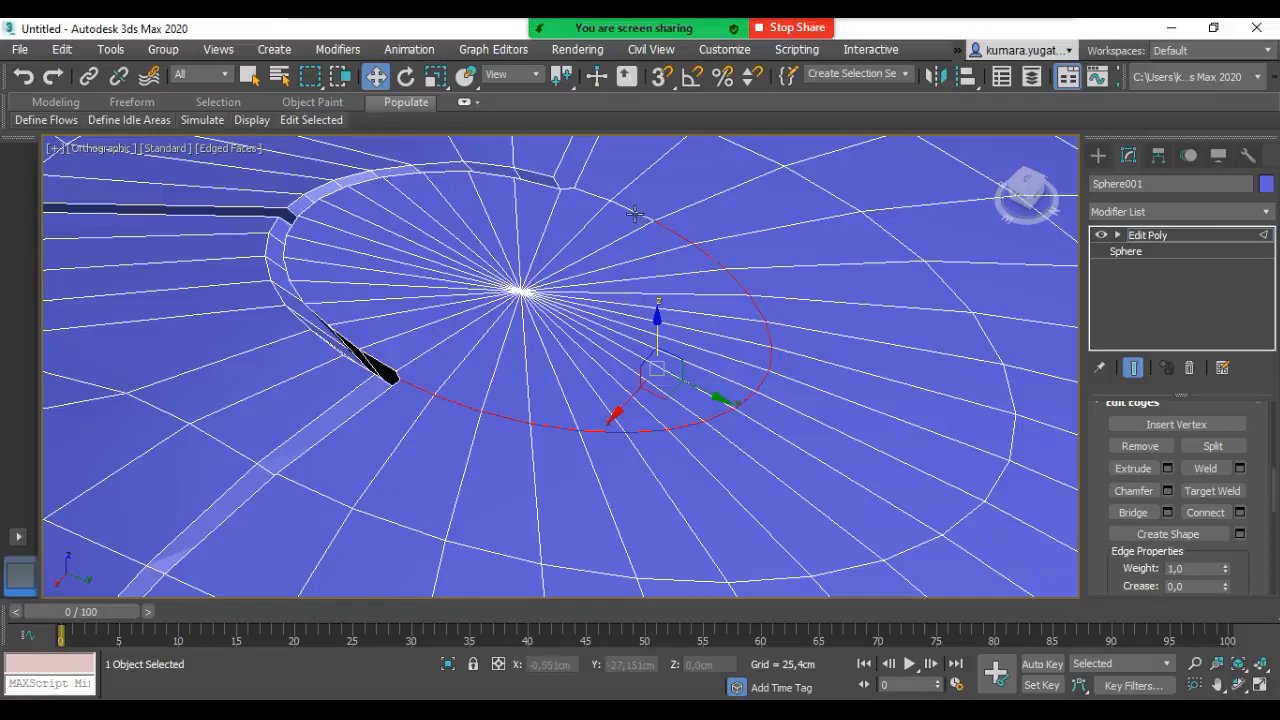
ctrl+click(633, 213)
ctrl+click(586, 191)
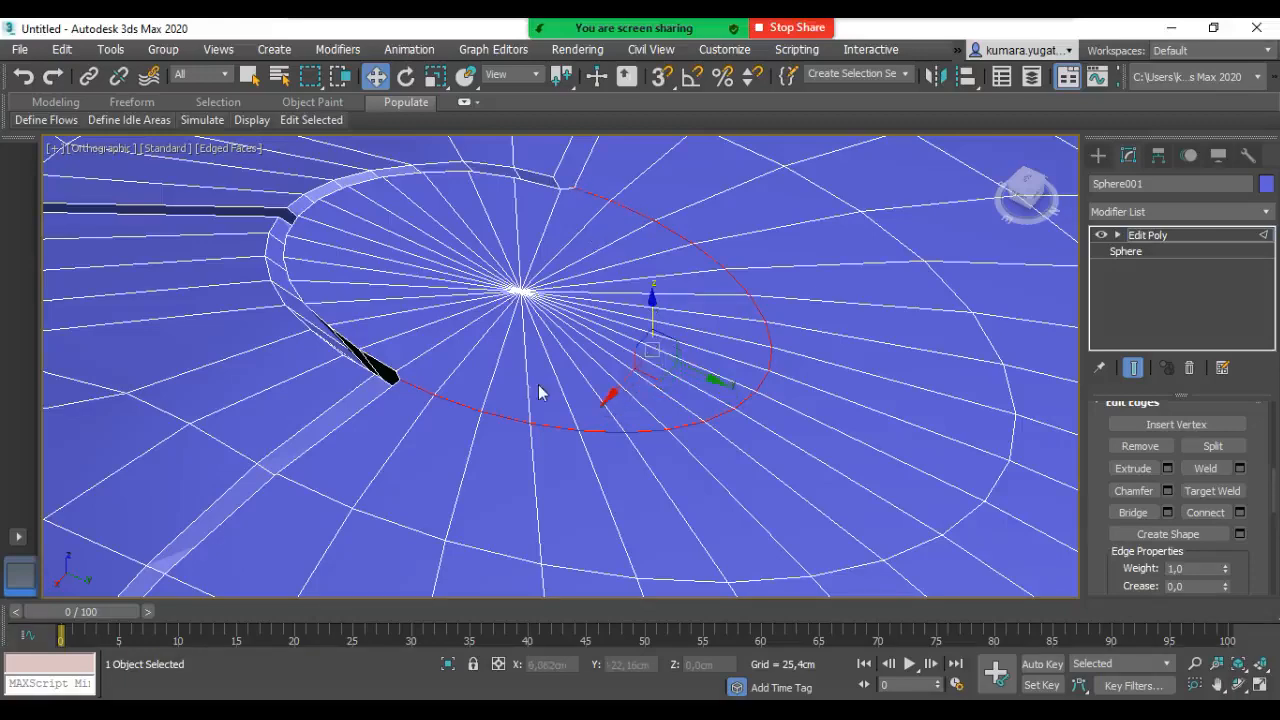
Step: Extrude the selected pole ring and rear panel edges inward with a height of -6,182 cm and a width of 0,503 cm
scroll(537, 396, down, 2)
scroll(537, 396, down, 3)
alt+middle_drag(700, 494, 597, 303)
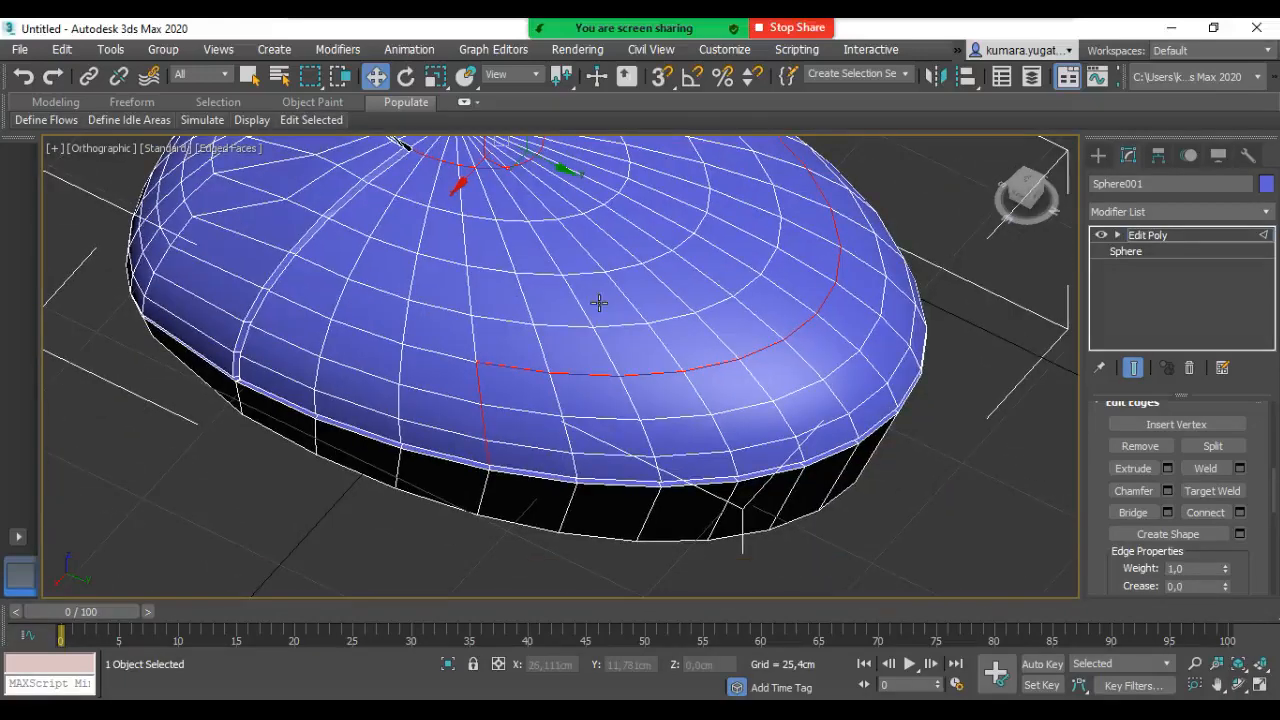
click(1168, 468)
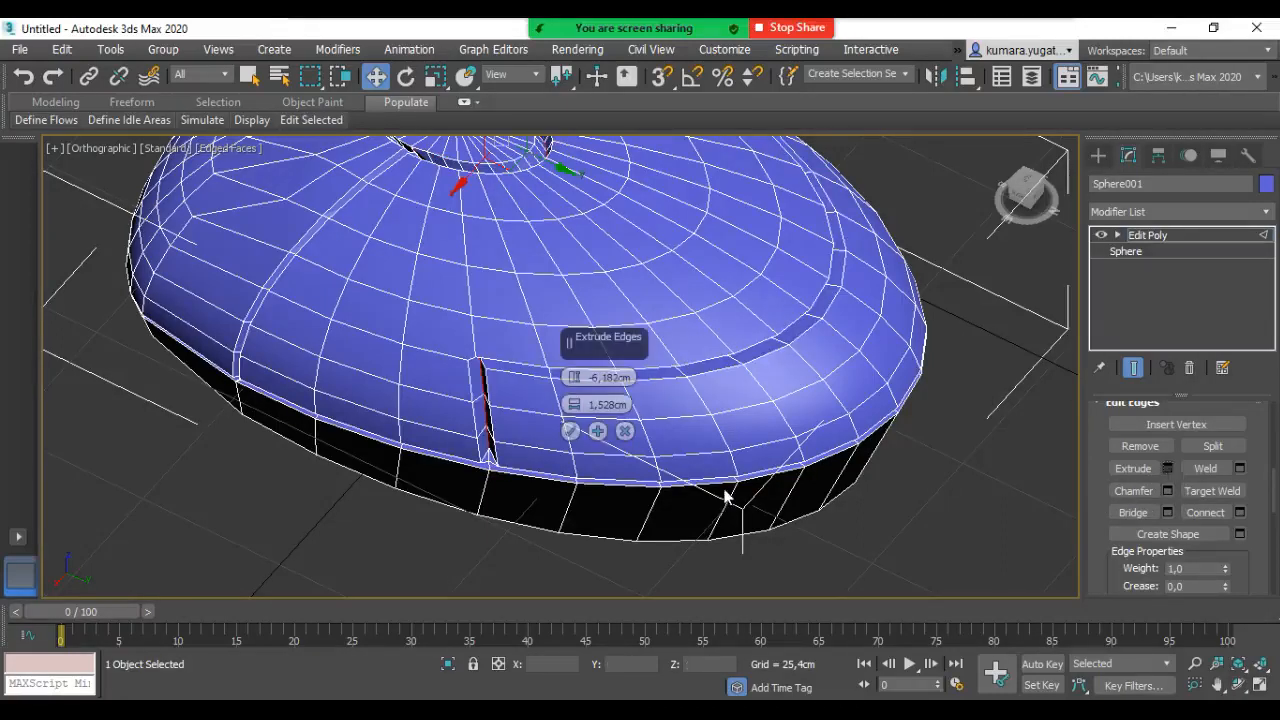
scroll(533, 392, up, 2)
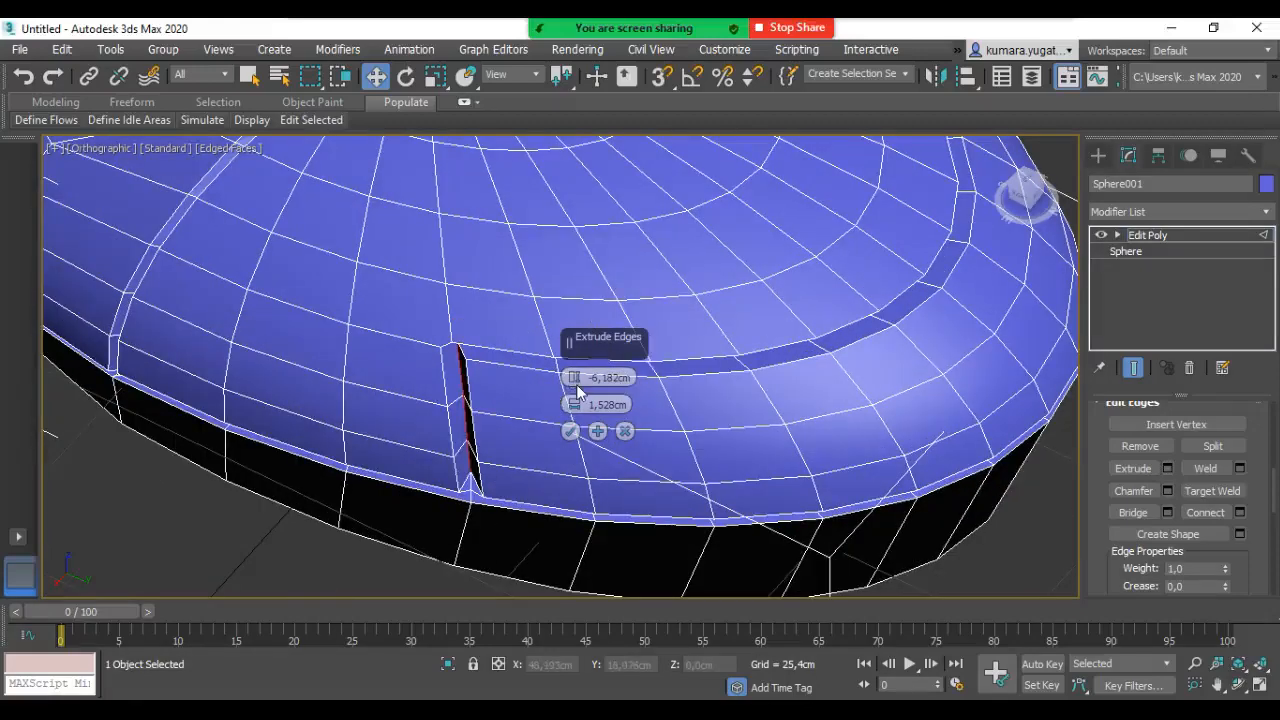
drag(576, 407, 572, 431)
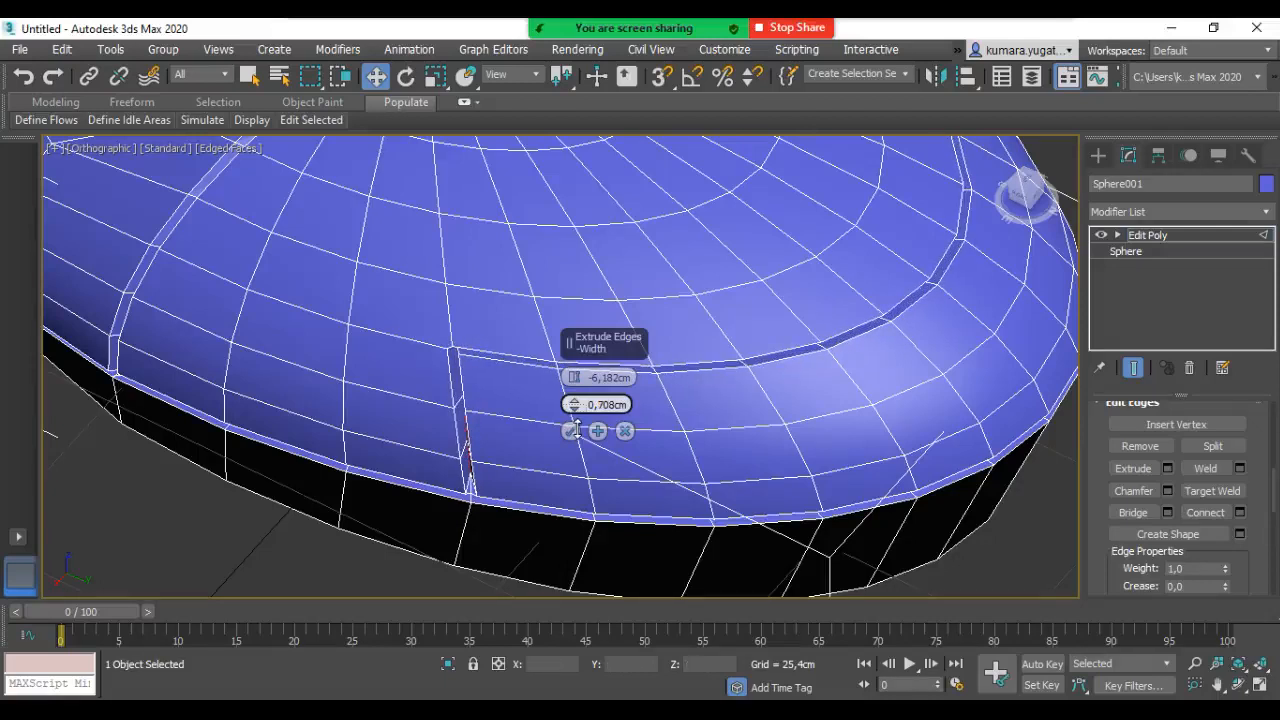
drag(571, 408, 572, 413)
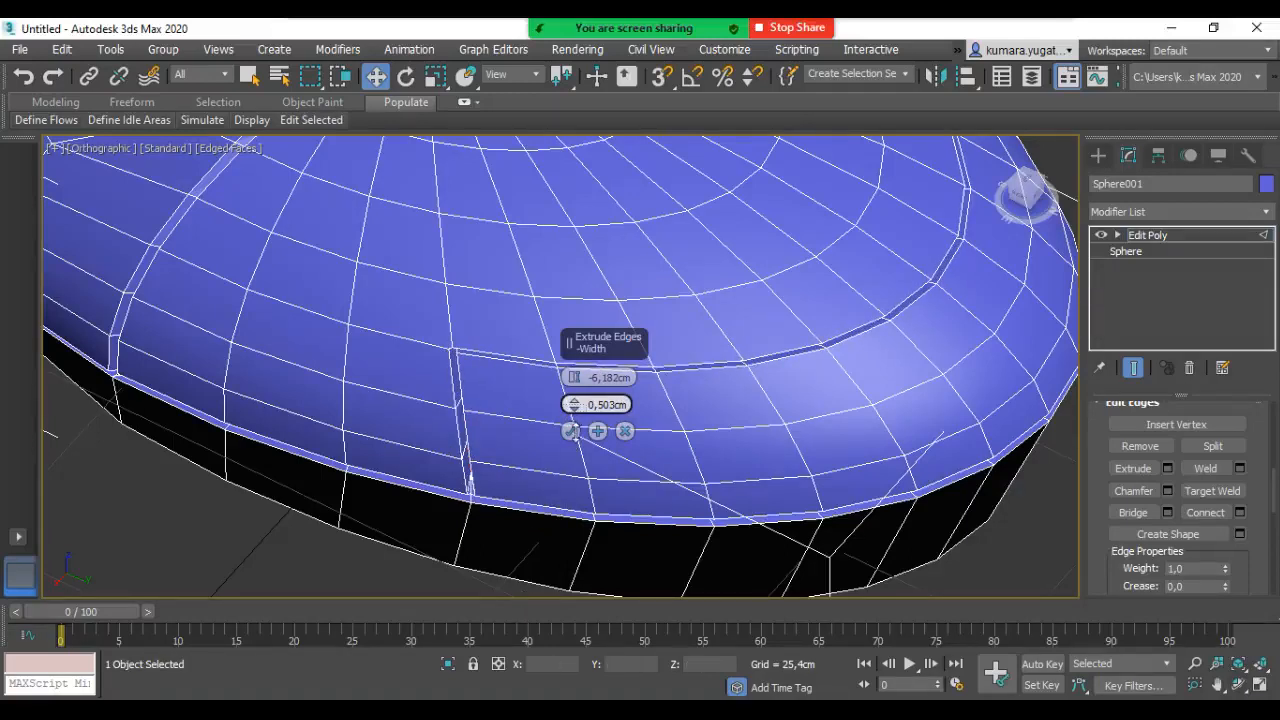
click(571, 432)
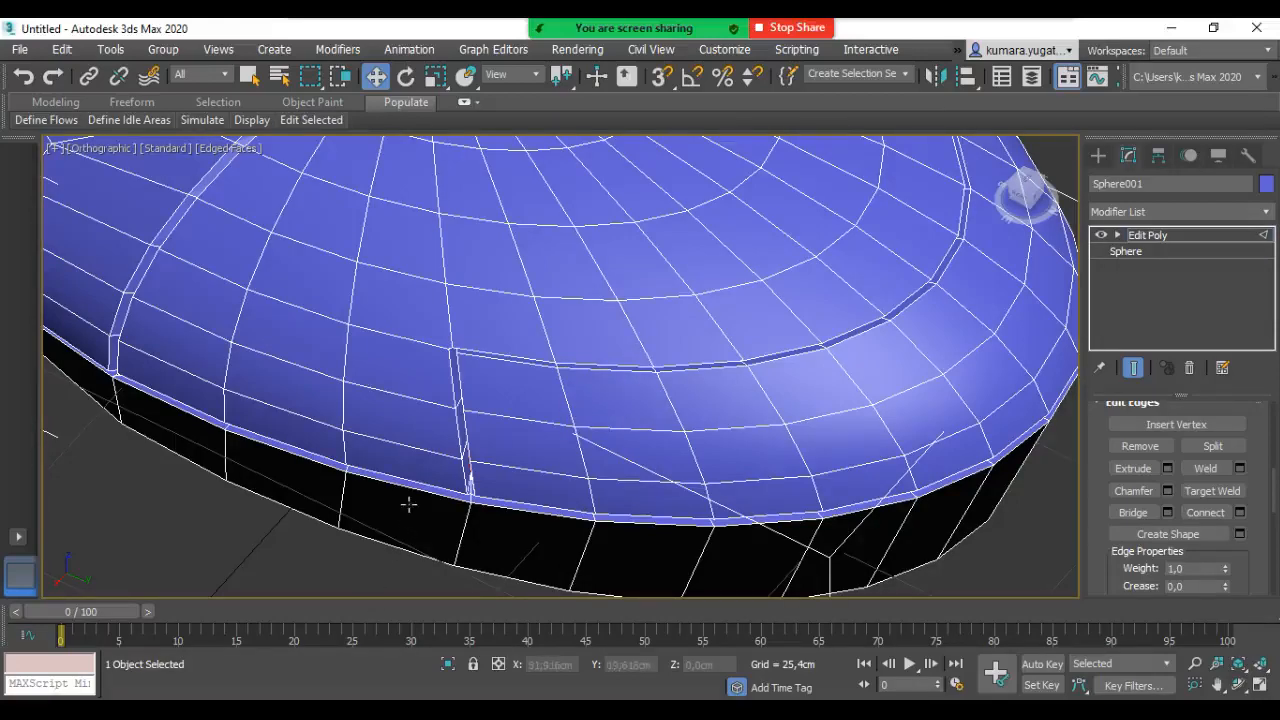
Step: Inspect the grooves from the side, front and top of the mouse with the edge display turned off
scroll(408, 503, down, 5)
alt+middle_drag(475, 332, 515, 448)
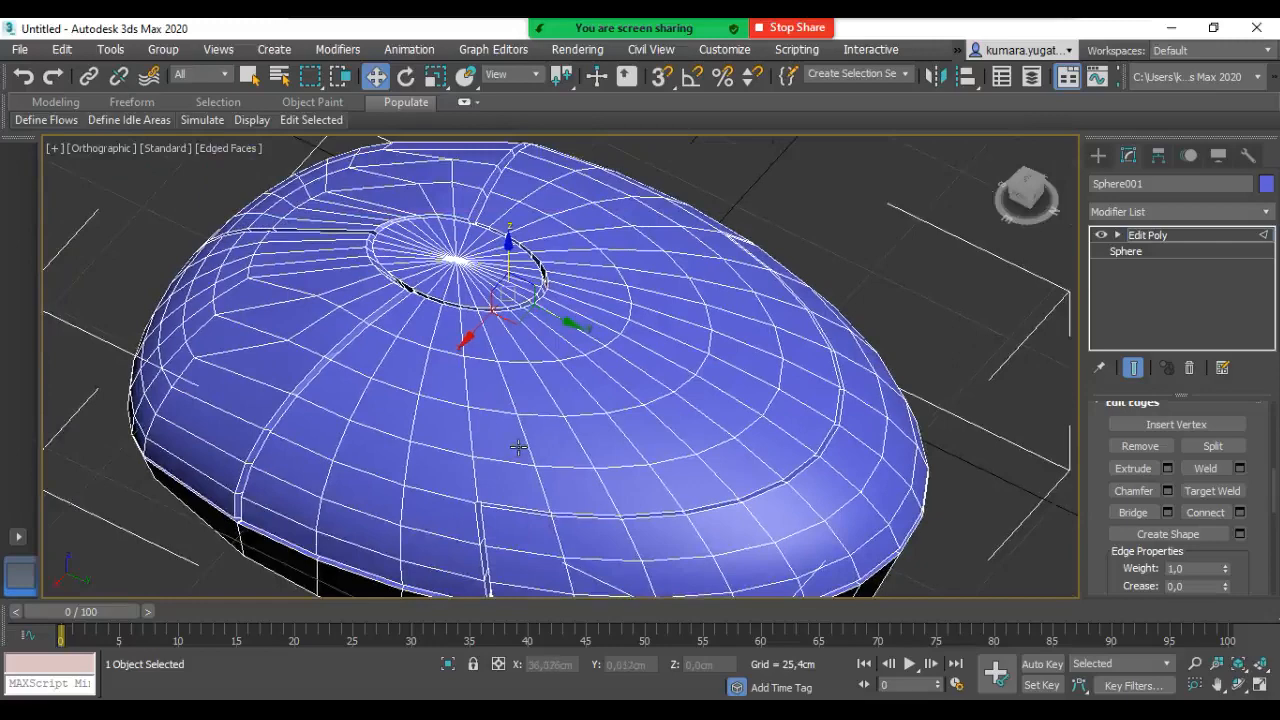
key(F4)
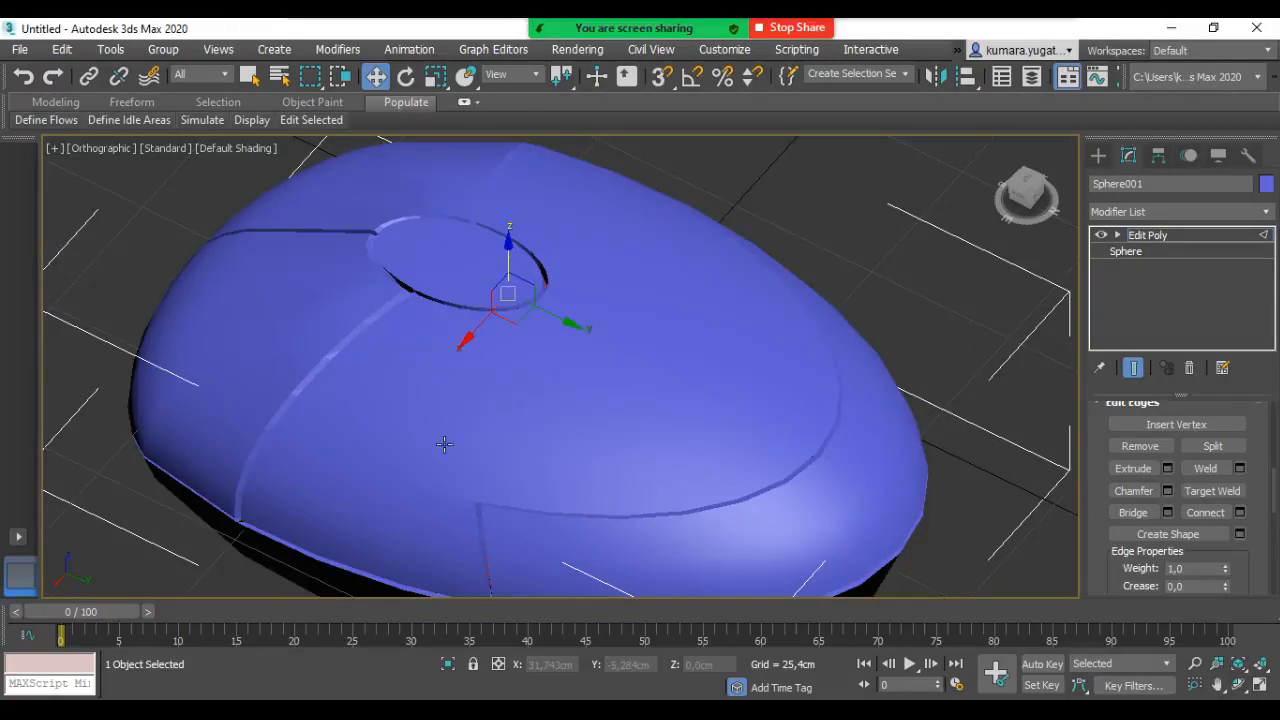
alt+middle_drag(469, 420, 543, 457)
alt+middle_drag(606, 366, 609, 354)
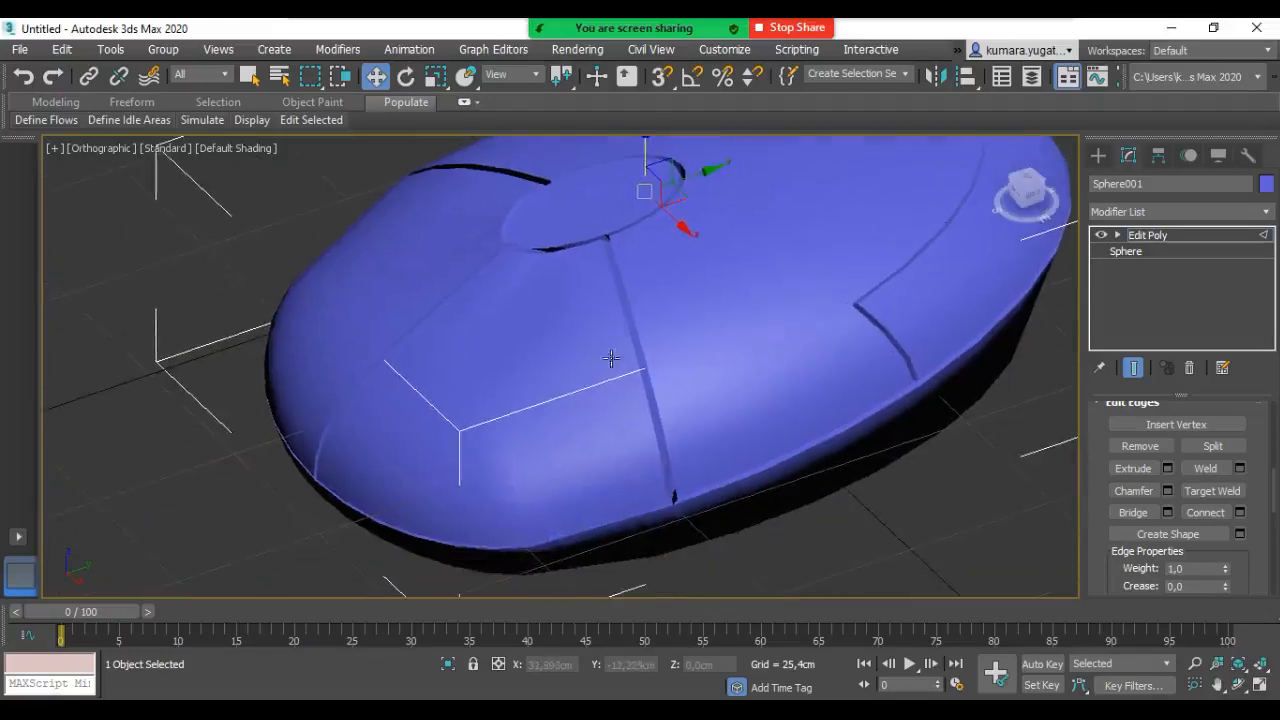
alt+middle_drag(530, 432, 620, 425)
scroll(758, 409, down, 5)
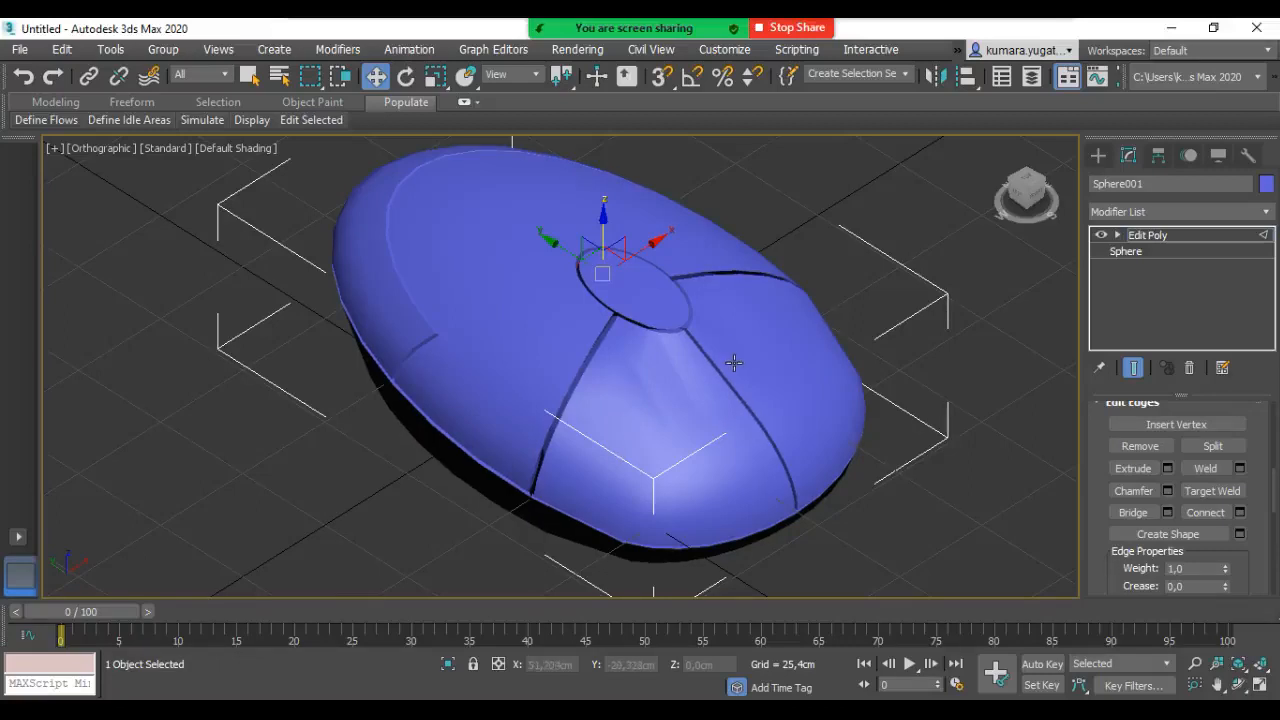
scroll(718, 376, up, 8)
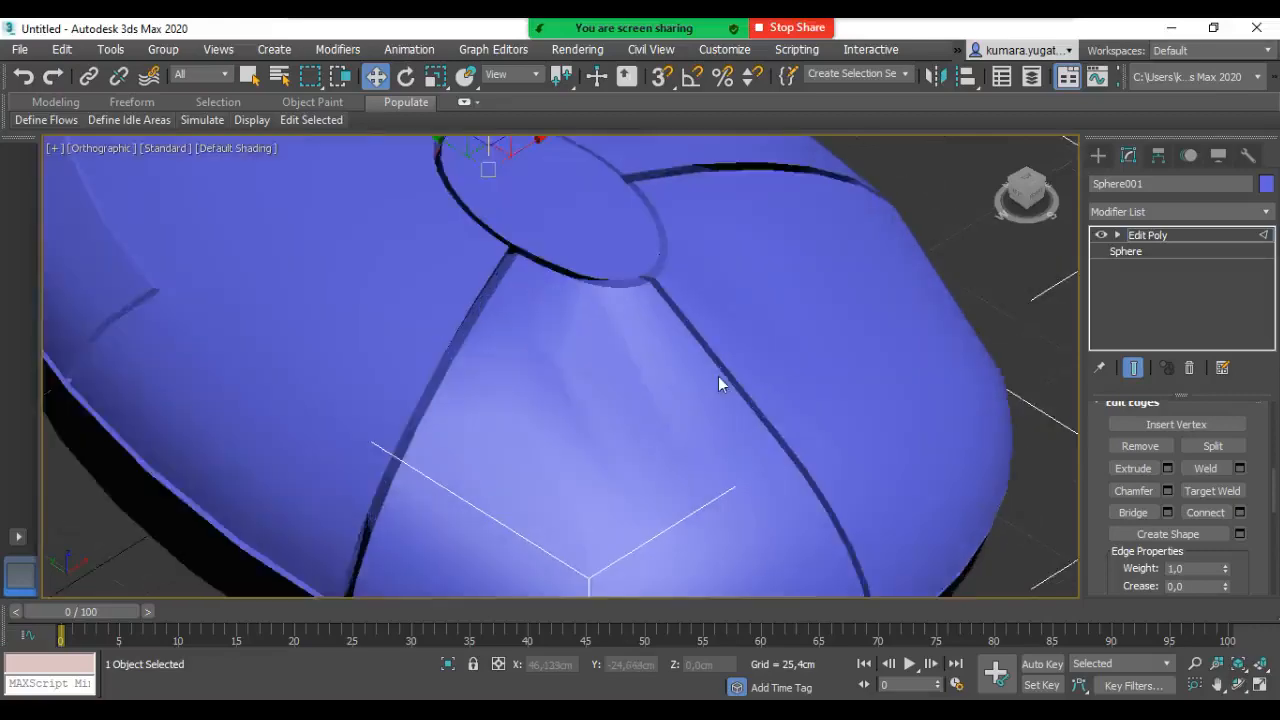
scroll(665, 439, down, 6)
Step: Show the mesh edges again and, at polygon level, select the two long polygons flanking the front centre groove below the pole ring
key(F4)
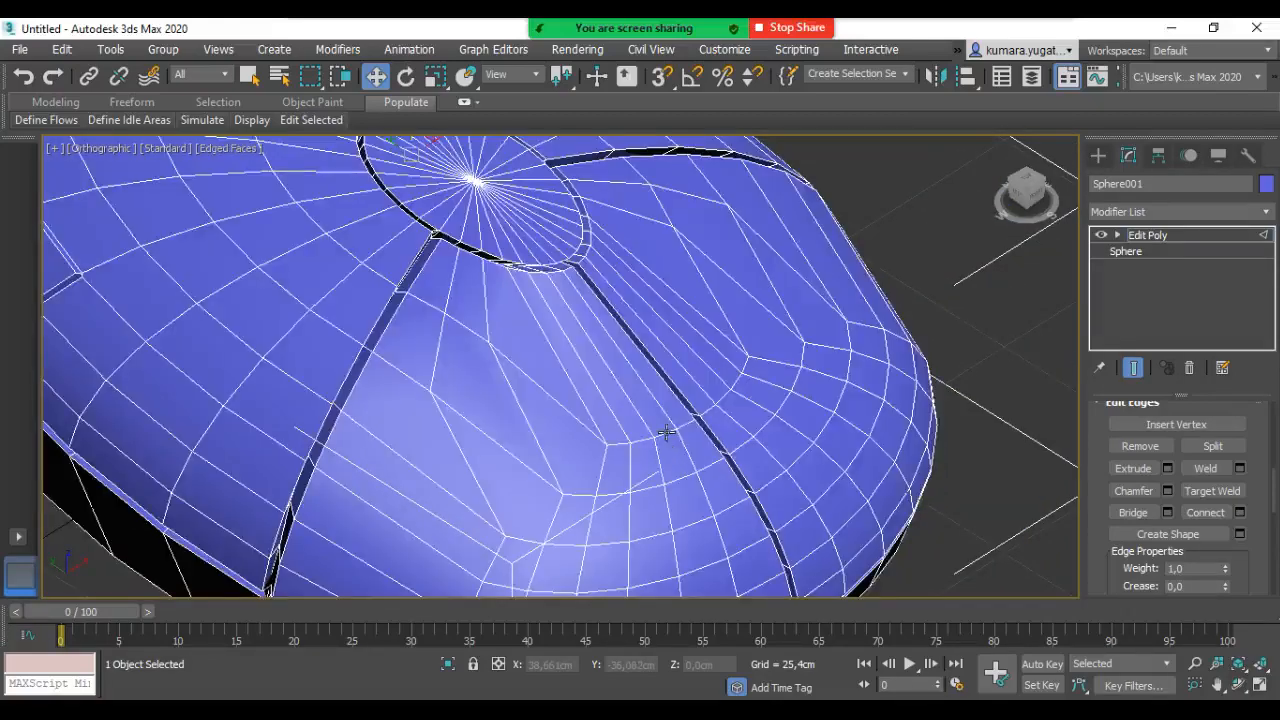
scroll(670, 376, up, 3)
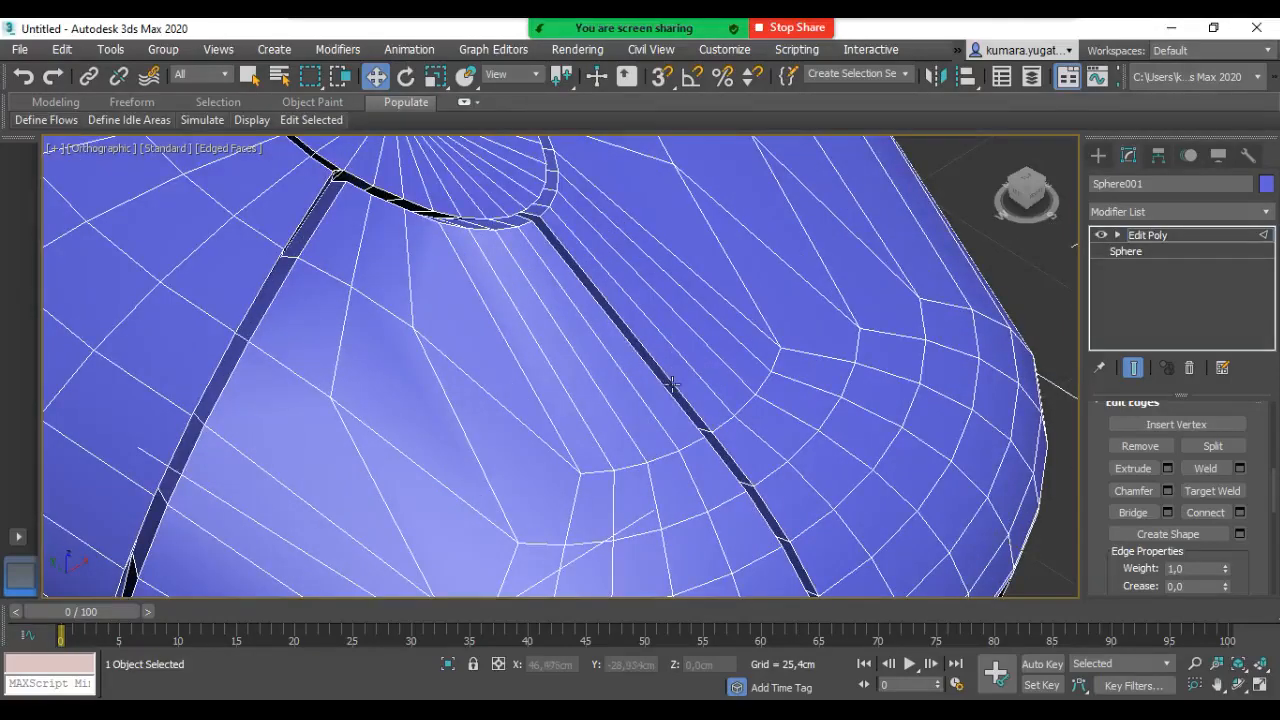
middle_drag(644, 242, 674, 362)
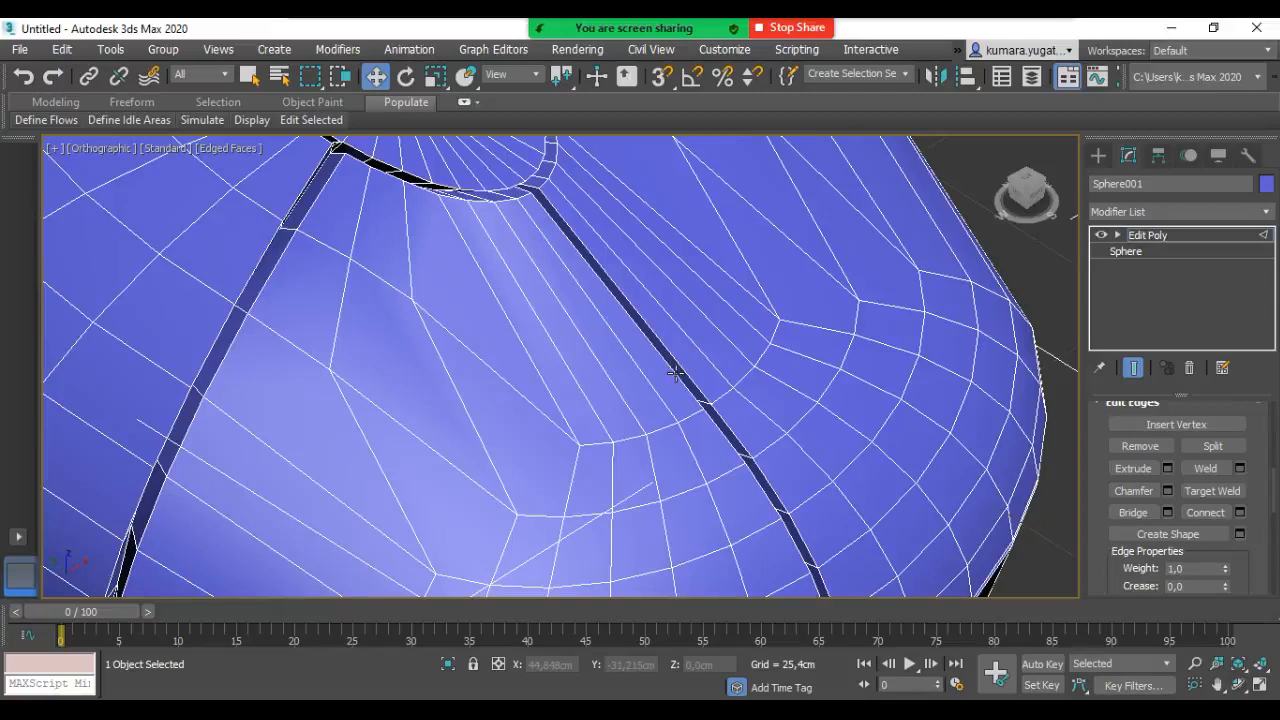
middle_drag(671, 366, 674, 354)
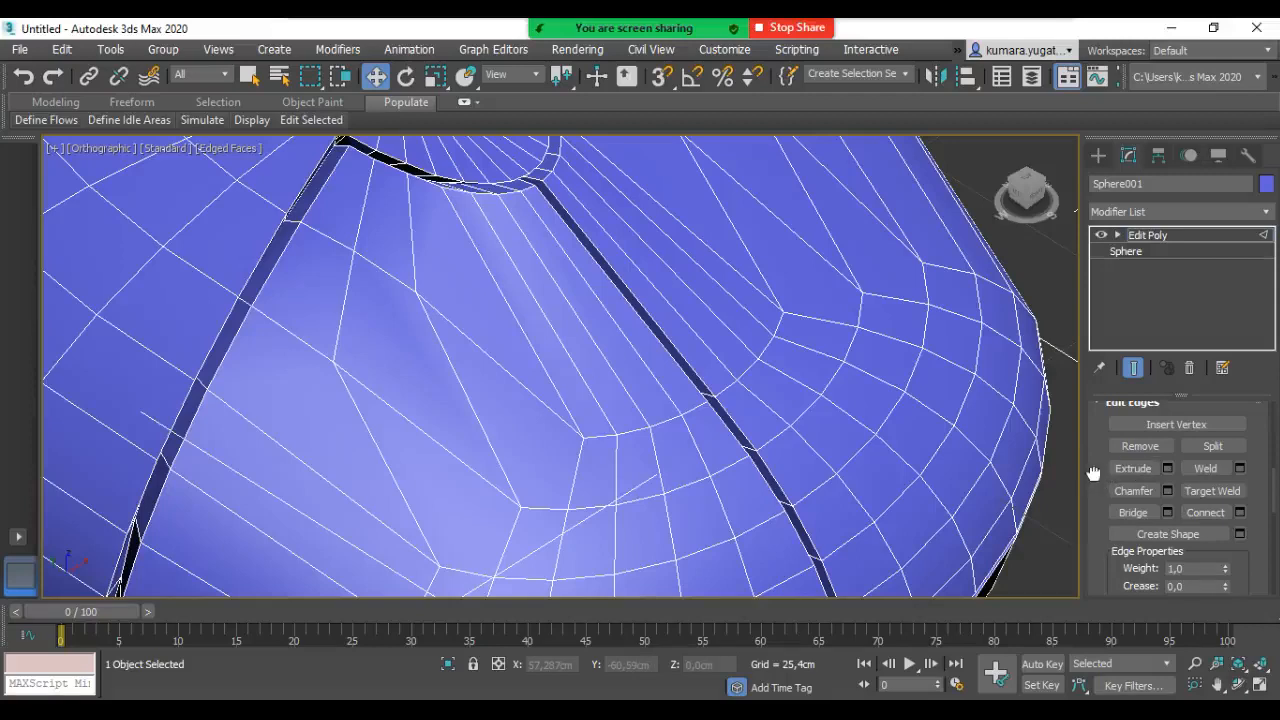
scroll(1091, 470, up, 5)
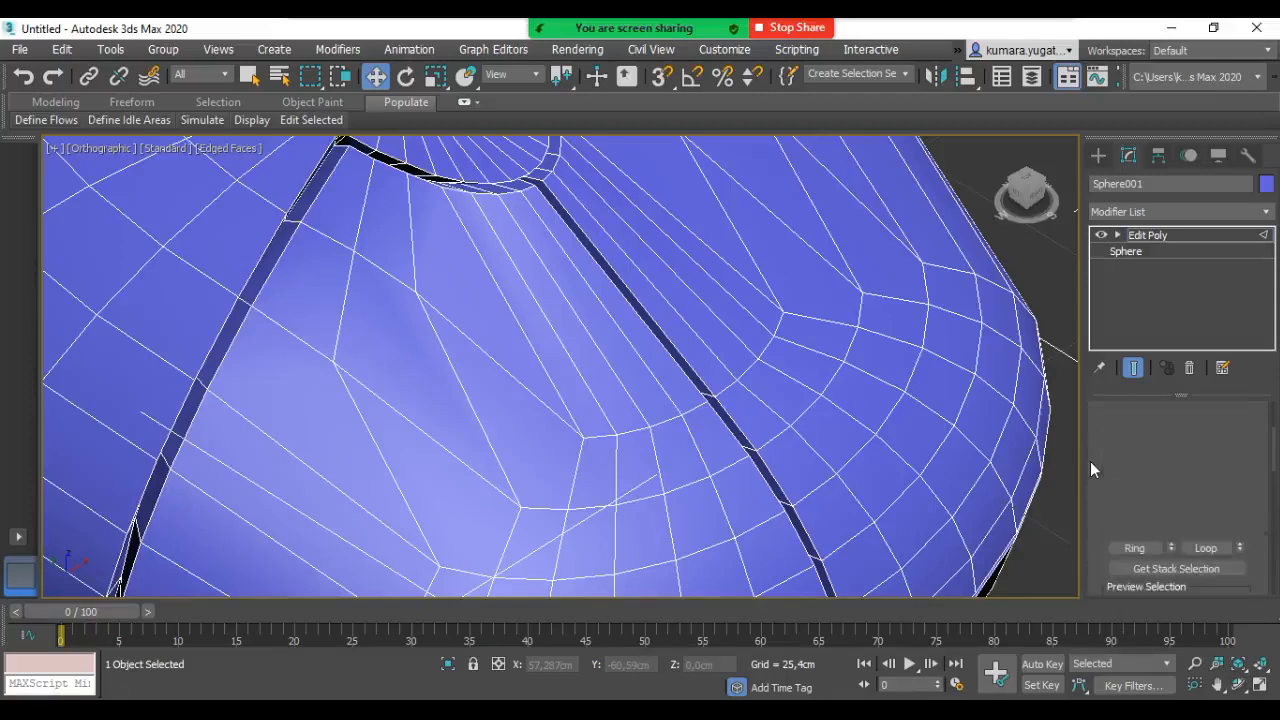
scroll(1090, 461, up, 2)
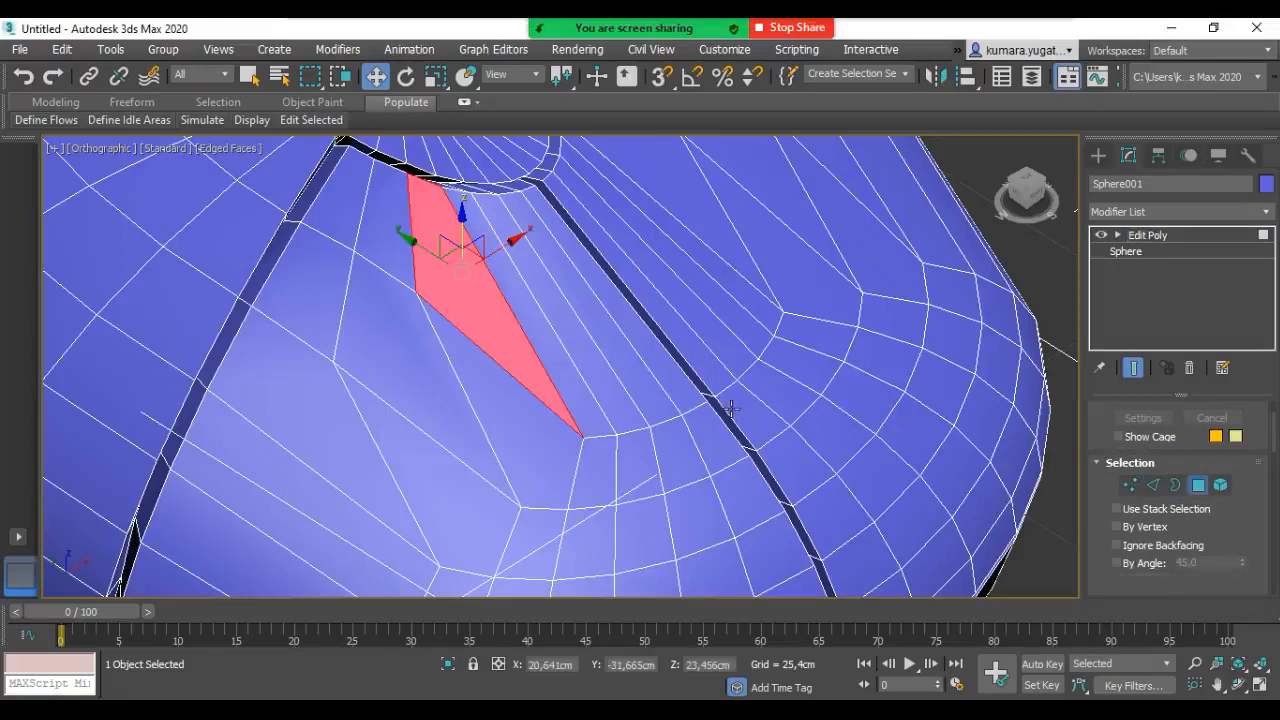
scroll(747, 415, up, 2)
alt+middle_drag(704, 396, 677, 297)
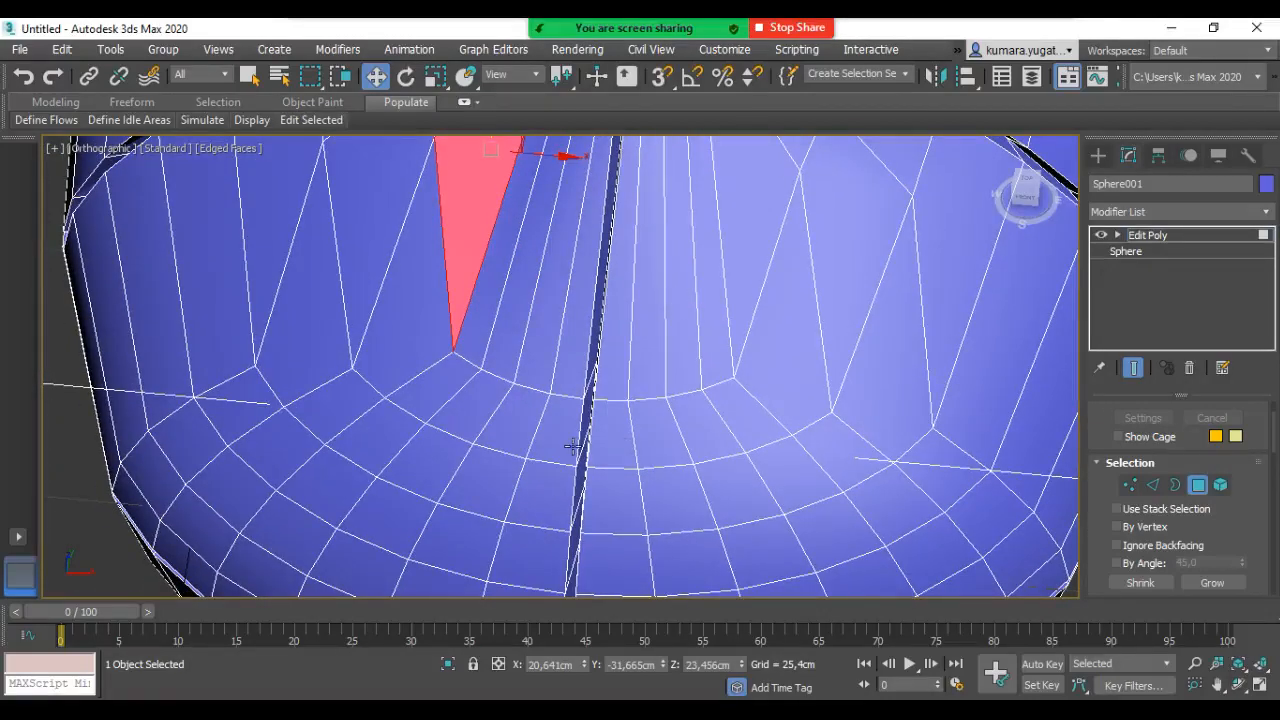
click(592, 380)
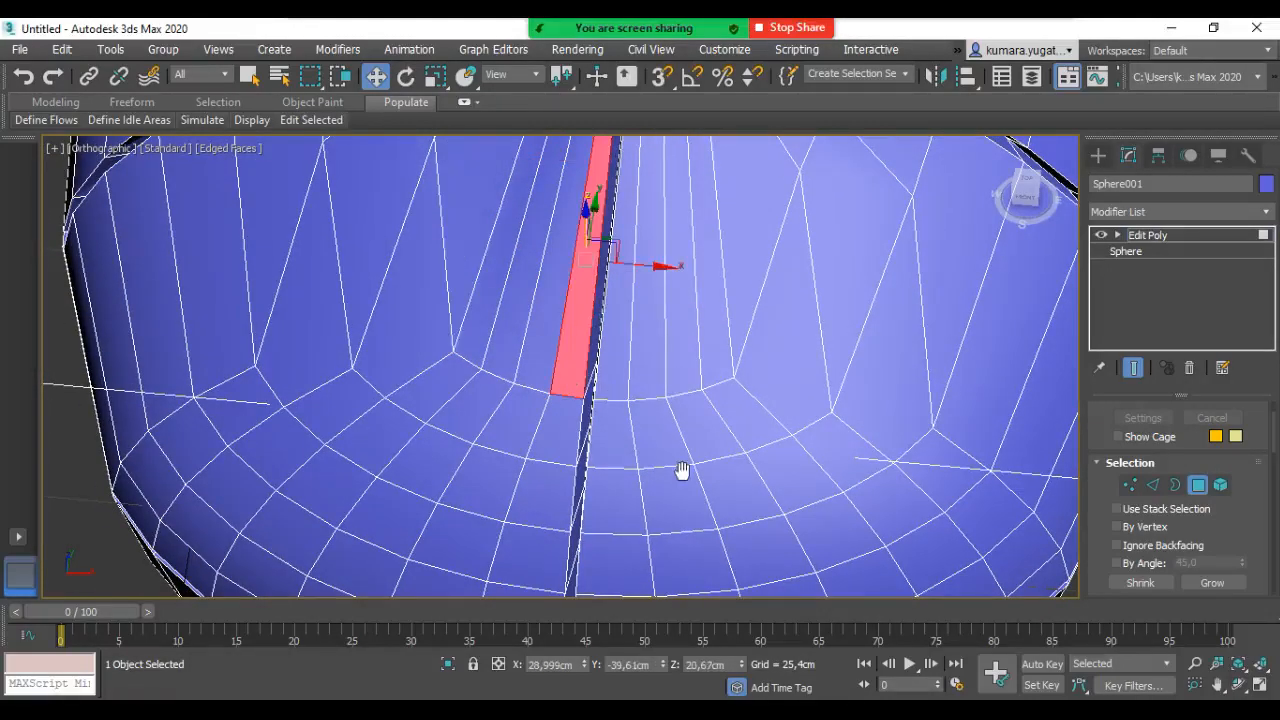
key(z)
ctrl+click(626, 443)
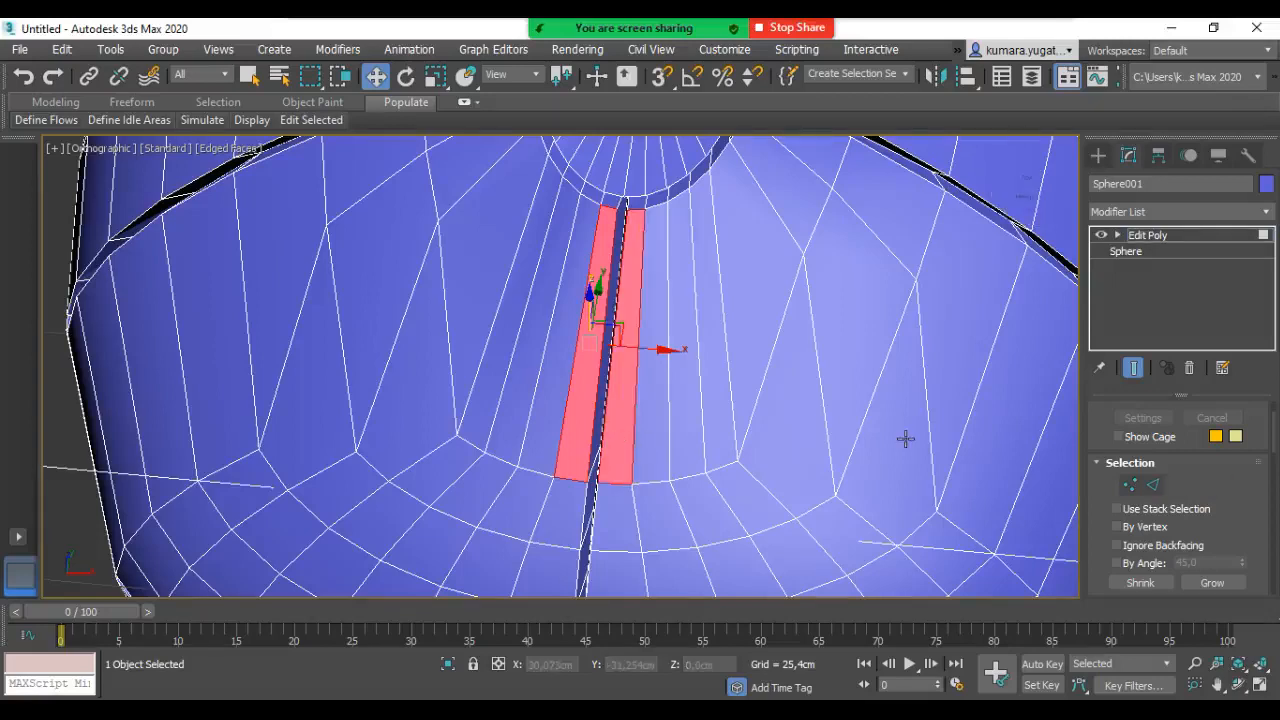
Step: Add the next long polygon on each side of the front centre groove to the polygon selection
ctrl+click(543, 424)
ctrl+click(645, 437)
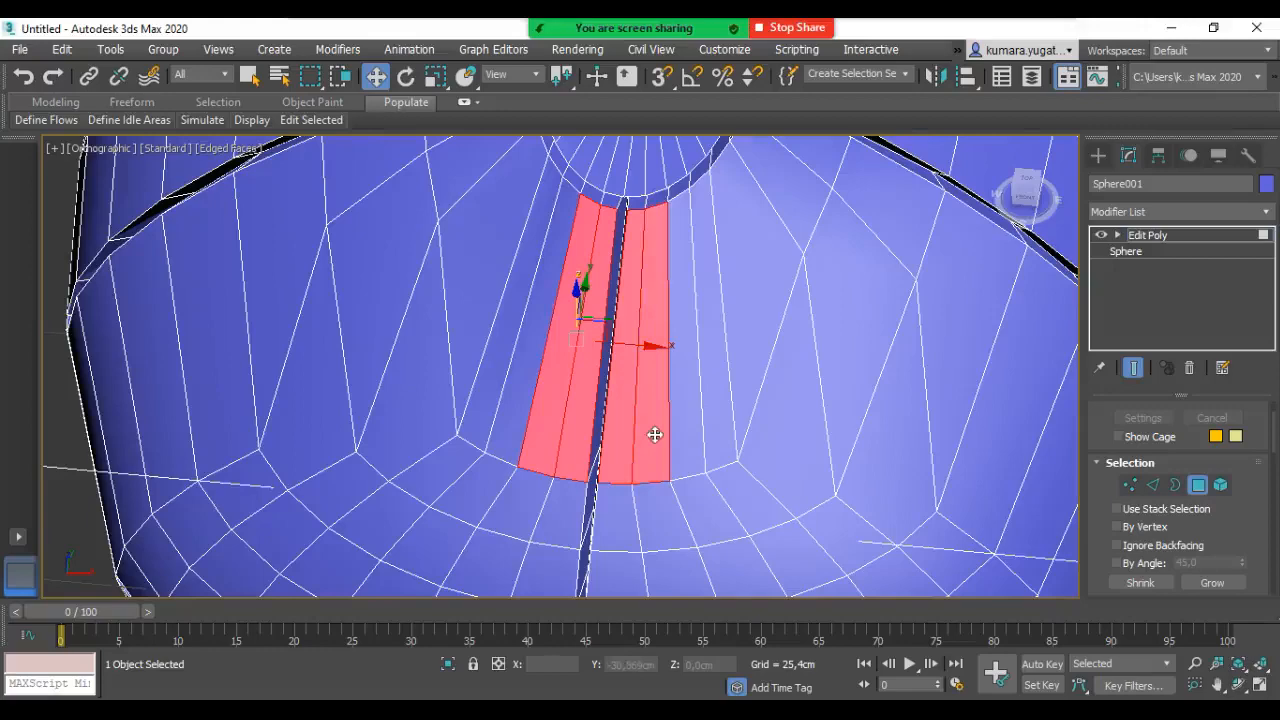
scroll(647, 442, down, 5)
scroll(647, 443, up, 4)
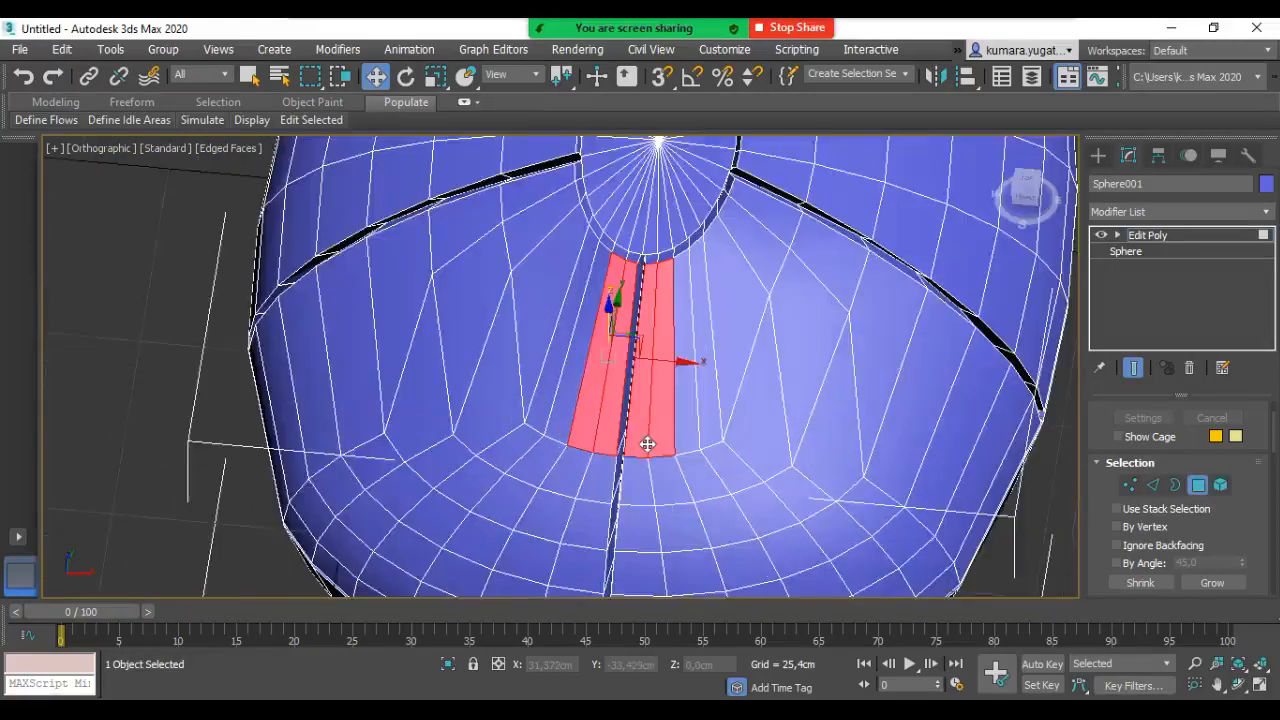
scroll(647, 443, up, 2)
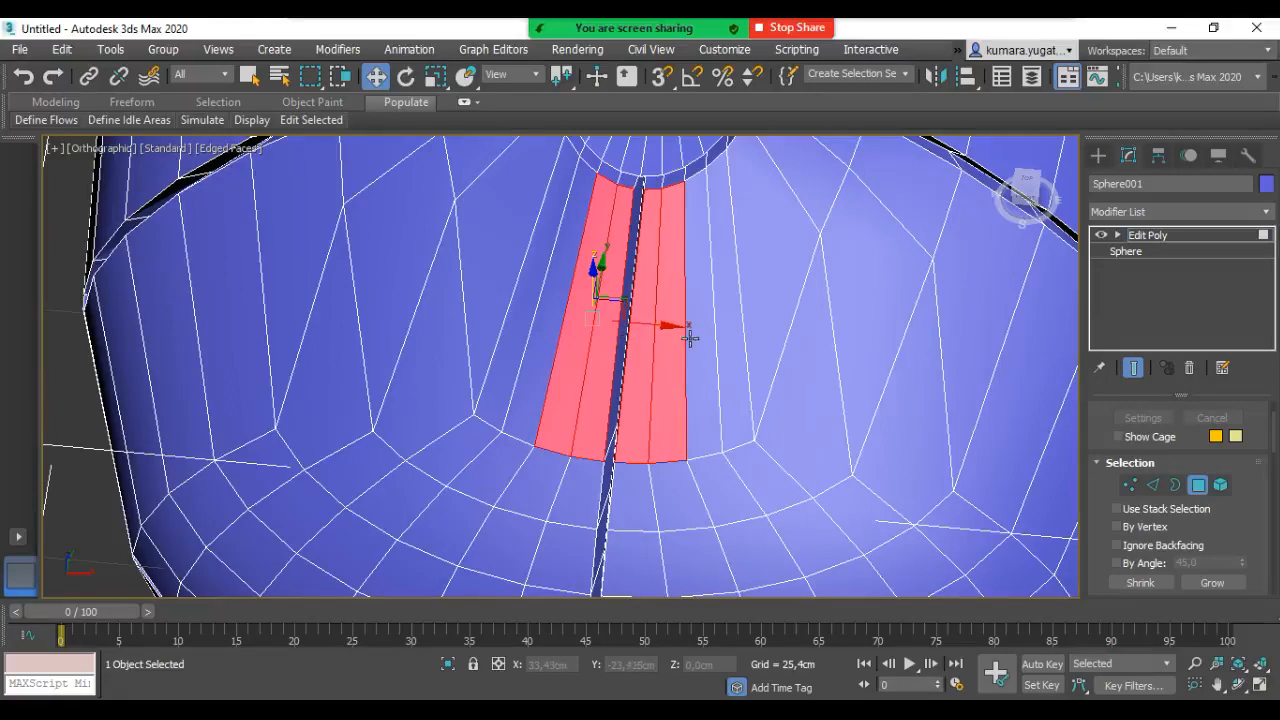
alt+middle_drag(629, 338, 631, 339)
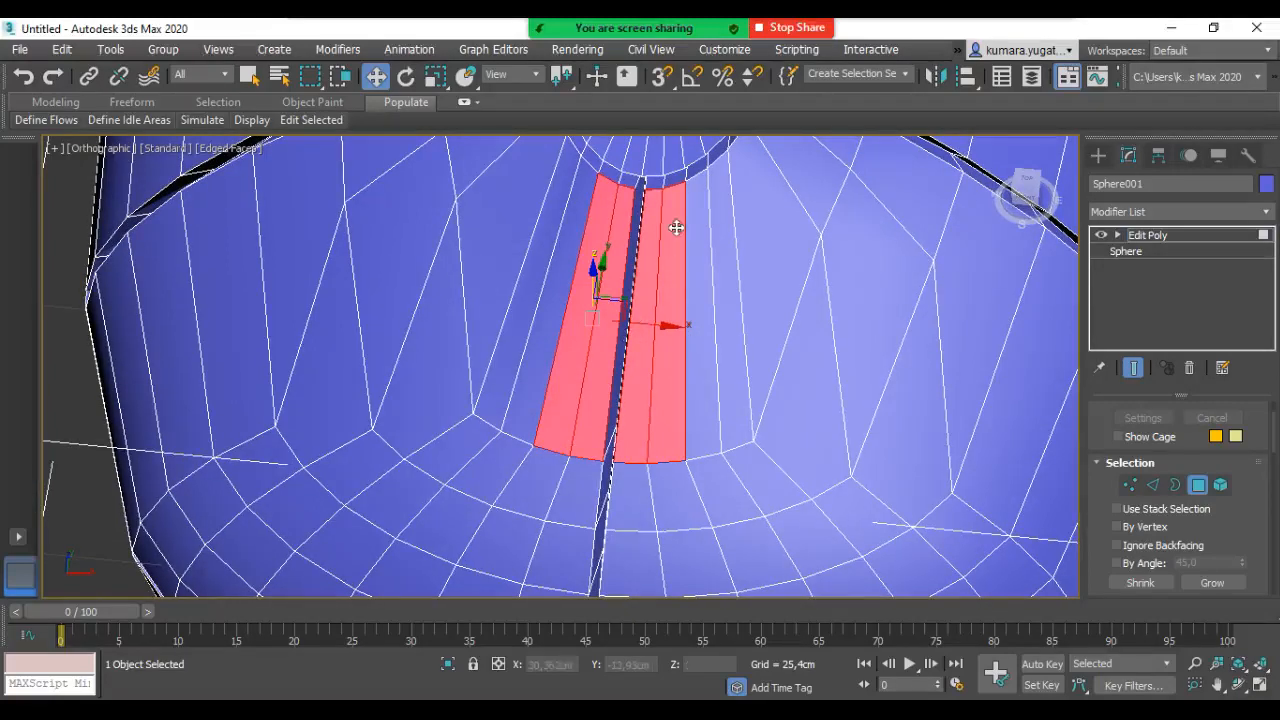
scroll(632, 340, up, 3)
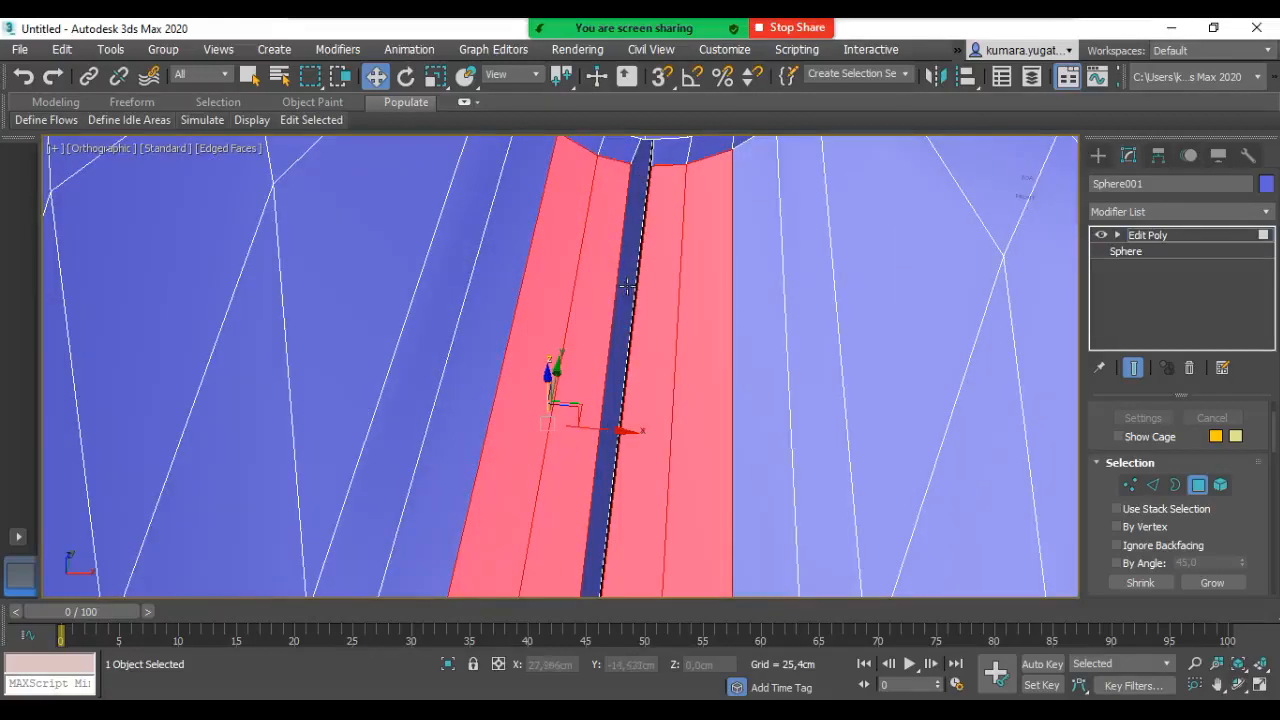
Step: Add both inner walls of the groove between the selected polygons and delete the selection to open a slot below the pole ring
ctrl+click(630, 270)
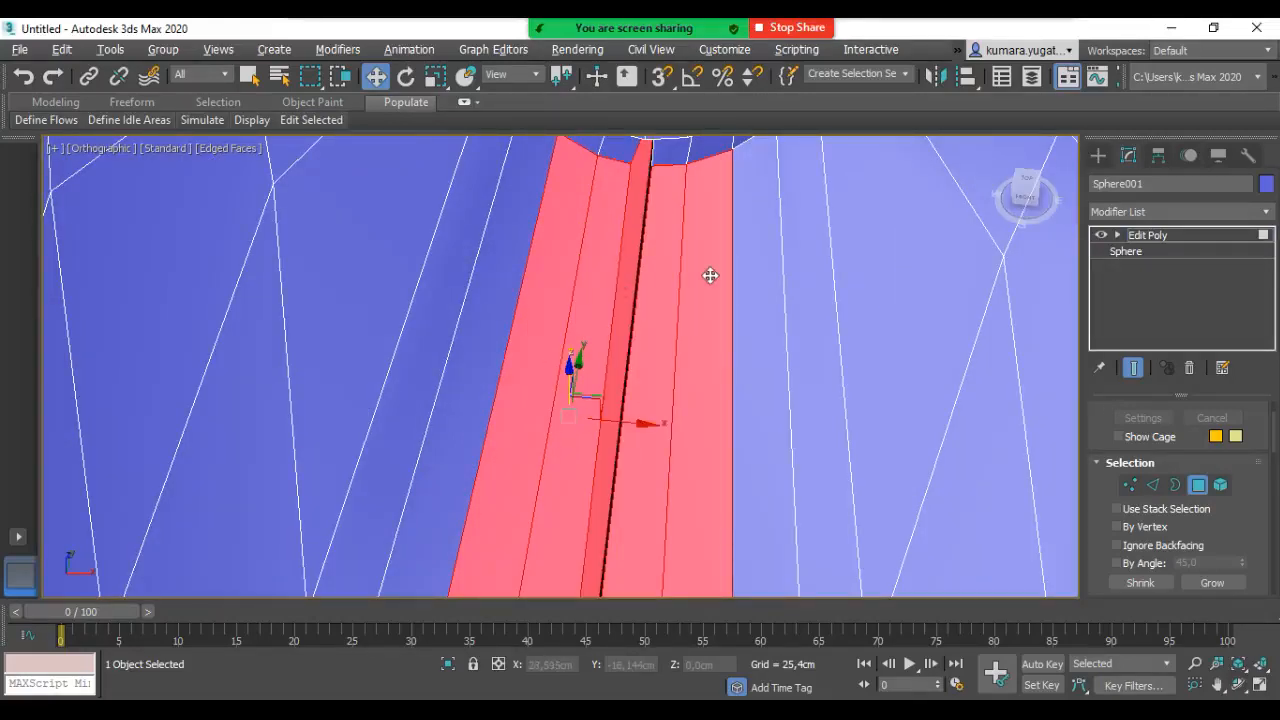
mouse_move(709, 275)
alt+middle_down()
mouse_move(729, 289)
mouse_move(717, 294)
alt+middle_up()
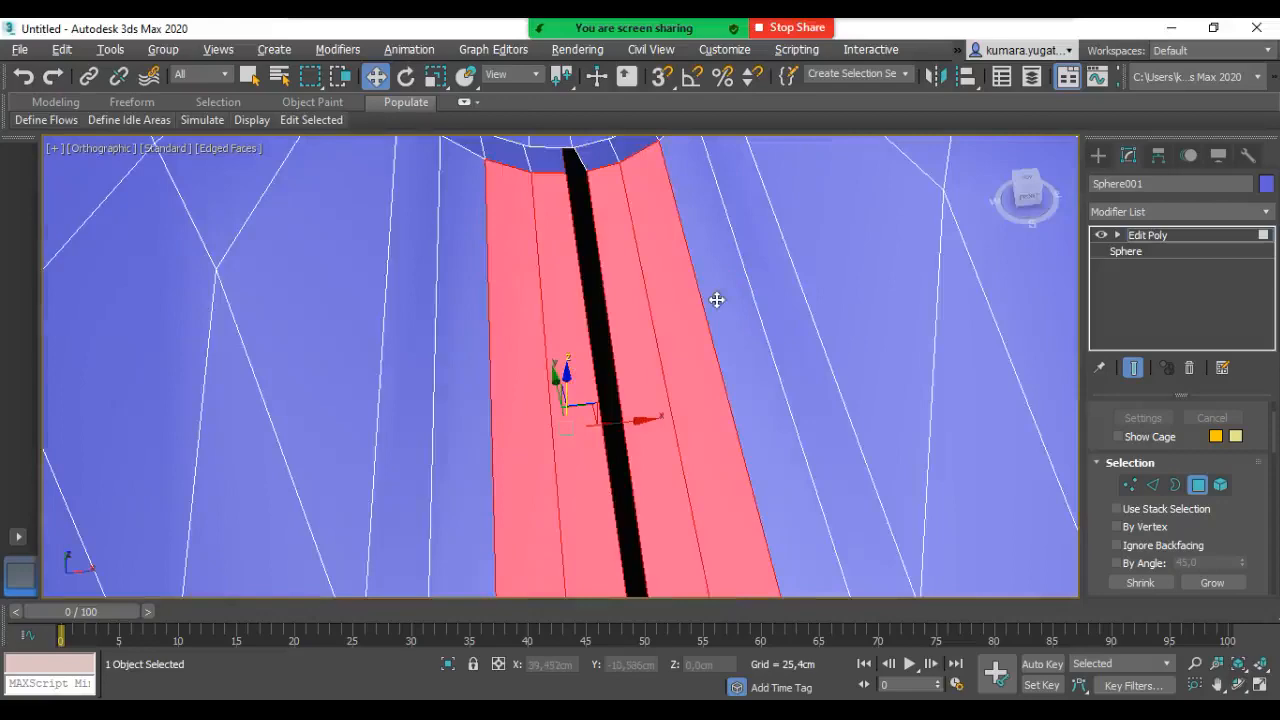
ctrl+click(591, 294)
scroll(690, 370, down, 2)
middle_drag(711, 423, 714, 266)
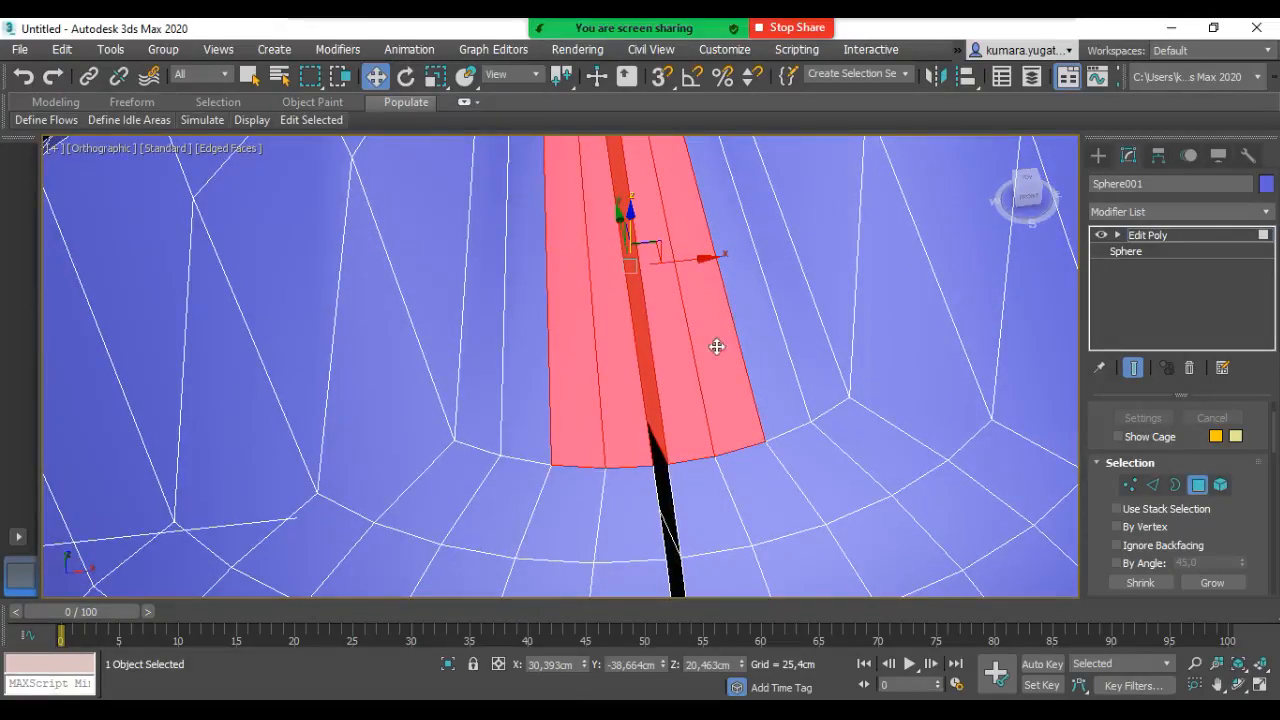
scroll(674, 337, down, 2)
middle_drag(659, 273, 667, 329)
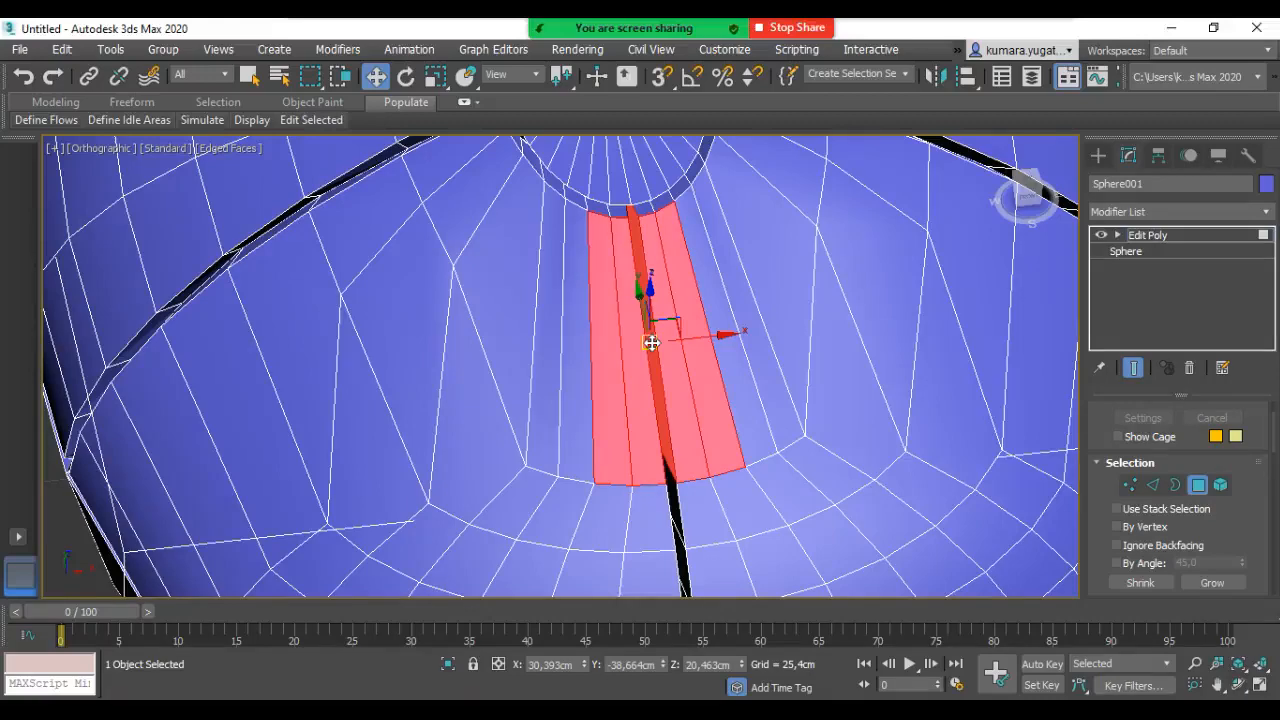
key(Delete)
alt+middle_drag(619, 394, 584, 479)
scroll(665, 366, down, 3)
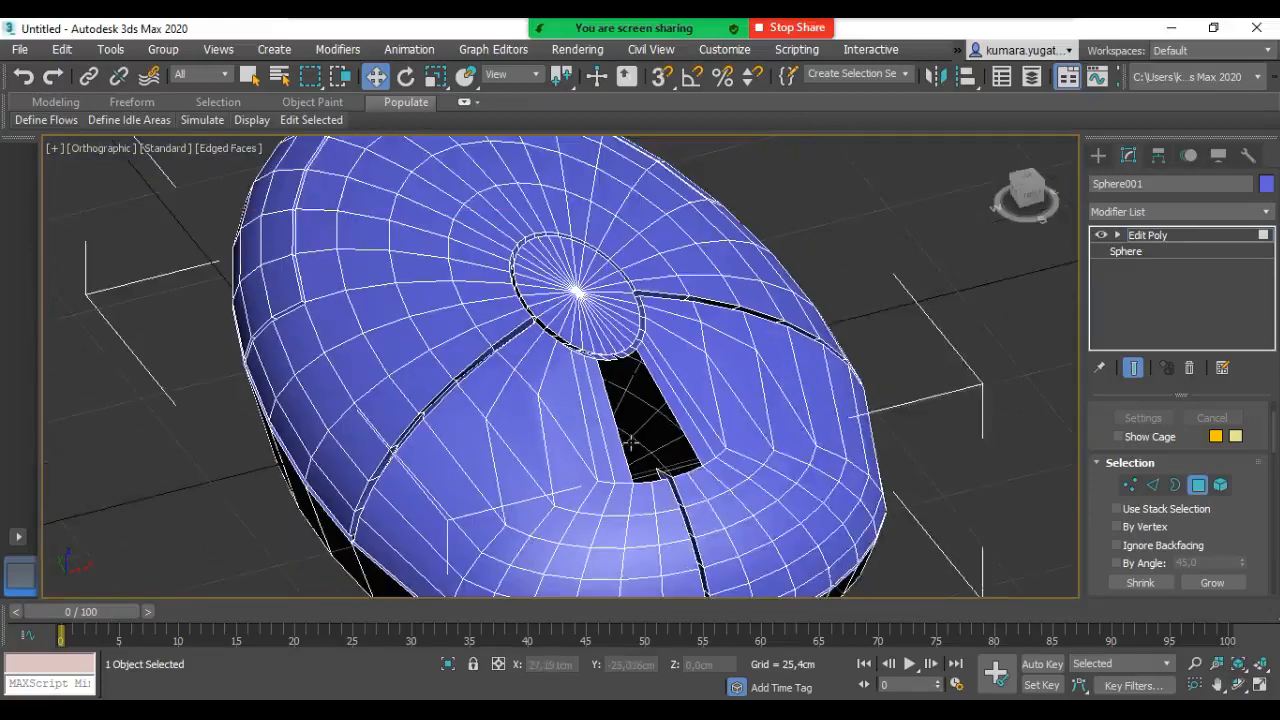
scroll(654, 428, up, 3)
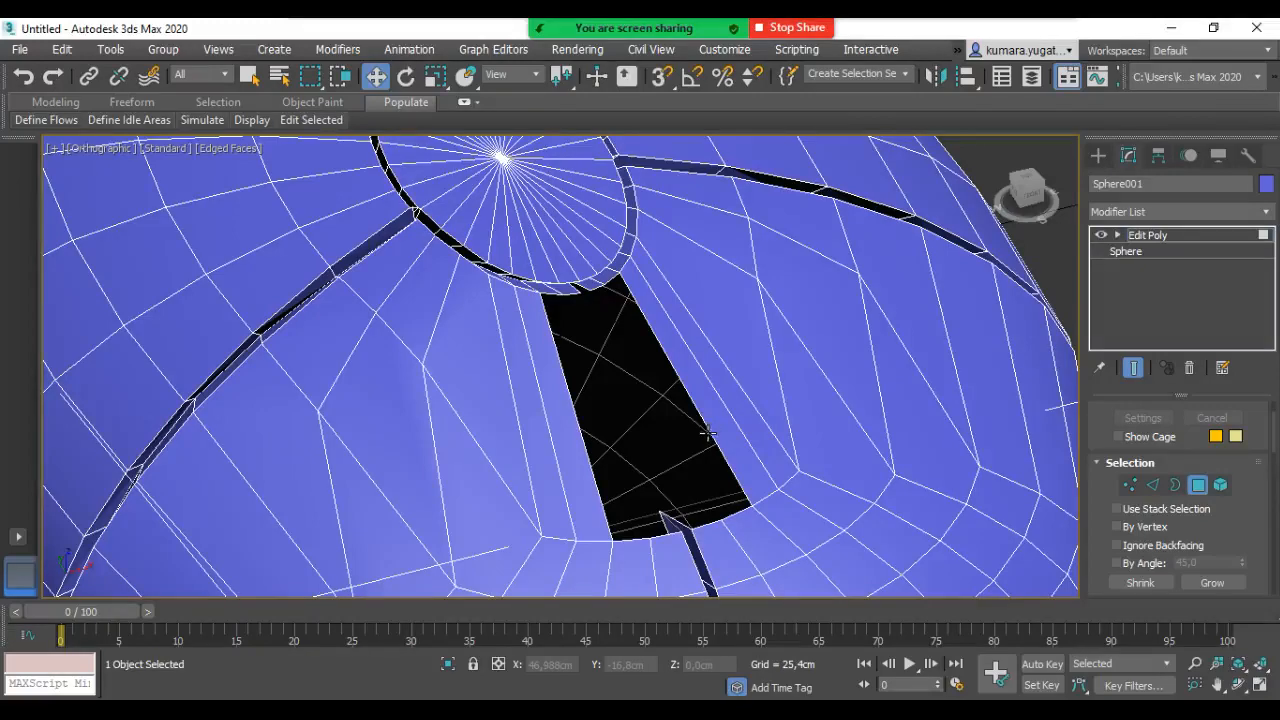
Step: Create a ChamferCyl extended primitive in front of the mouse, about 19 cm in radius and 8,6 cm high with a fillet of about 1,15 cm
scroll(708, 432, down, 2)
scroll(668, 283, down, 2)
middle_drag(668, 283, 618, 261)
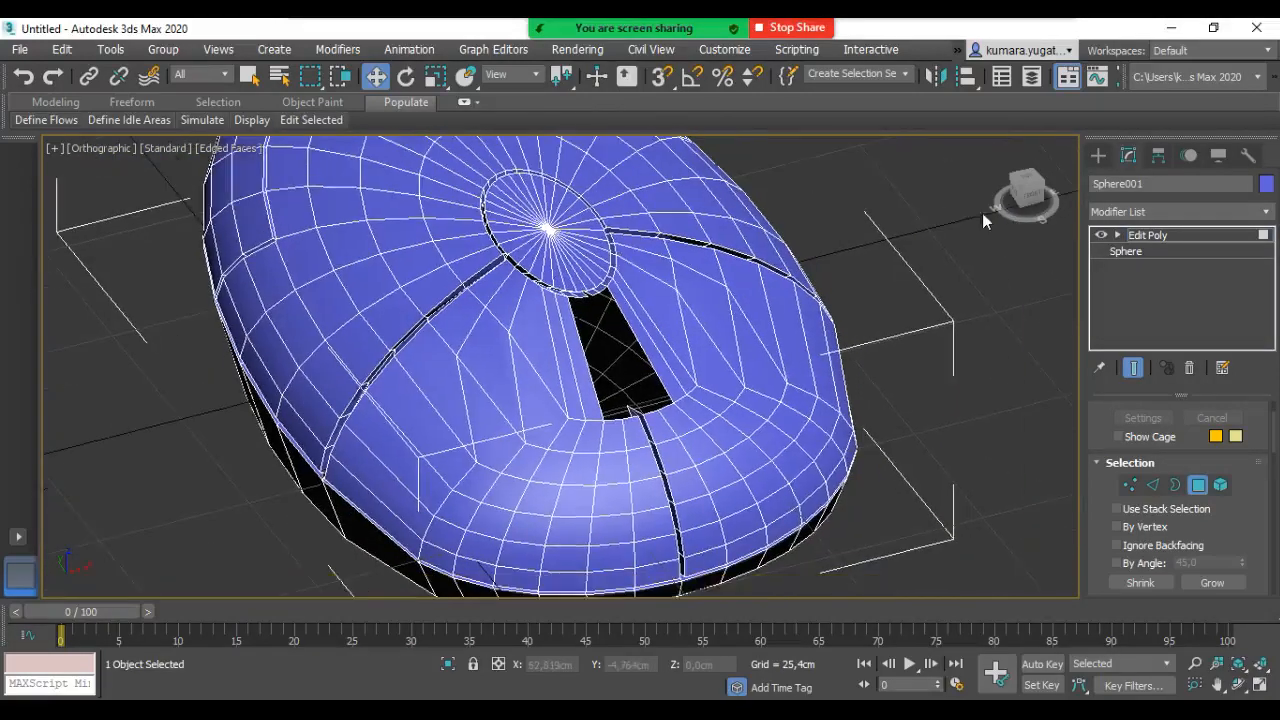
click(1097, 155)
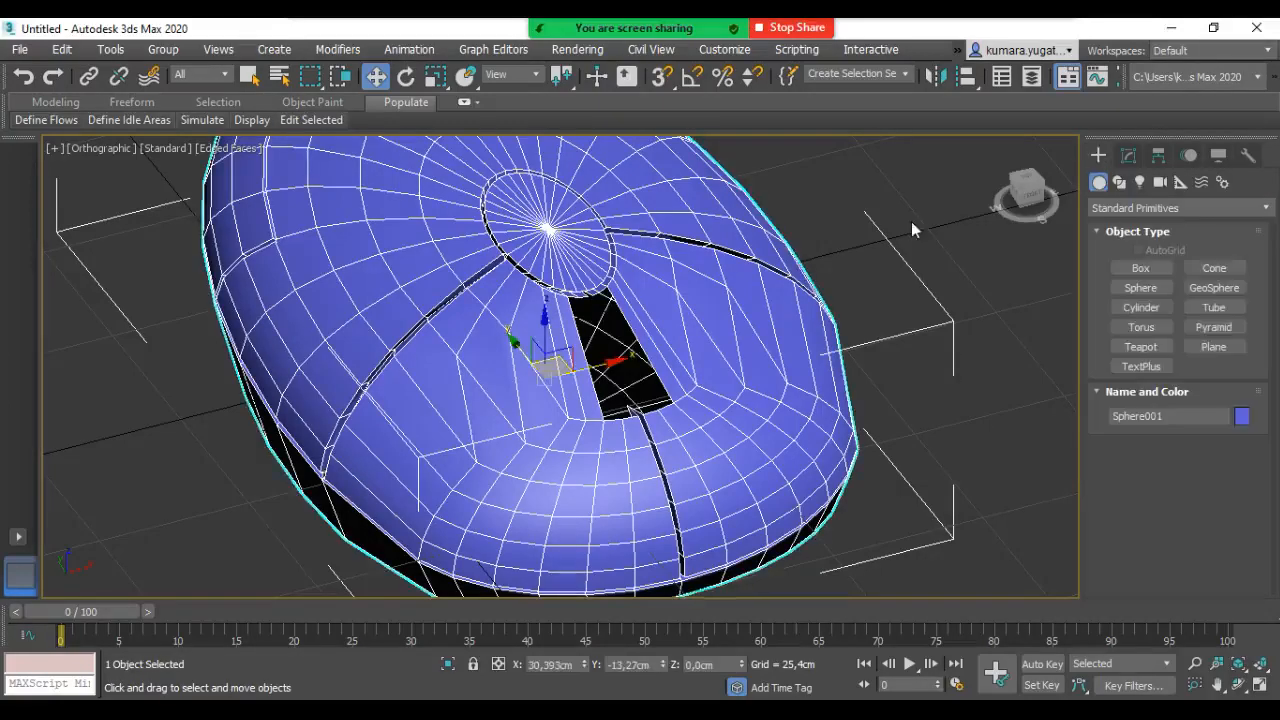
middle_drag(553, 252, 353, 112)
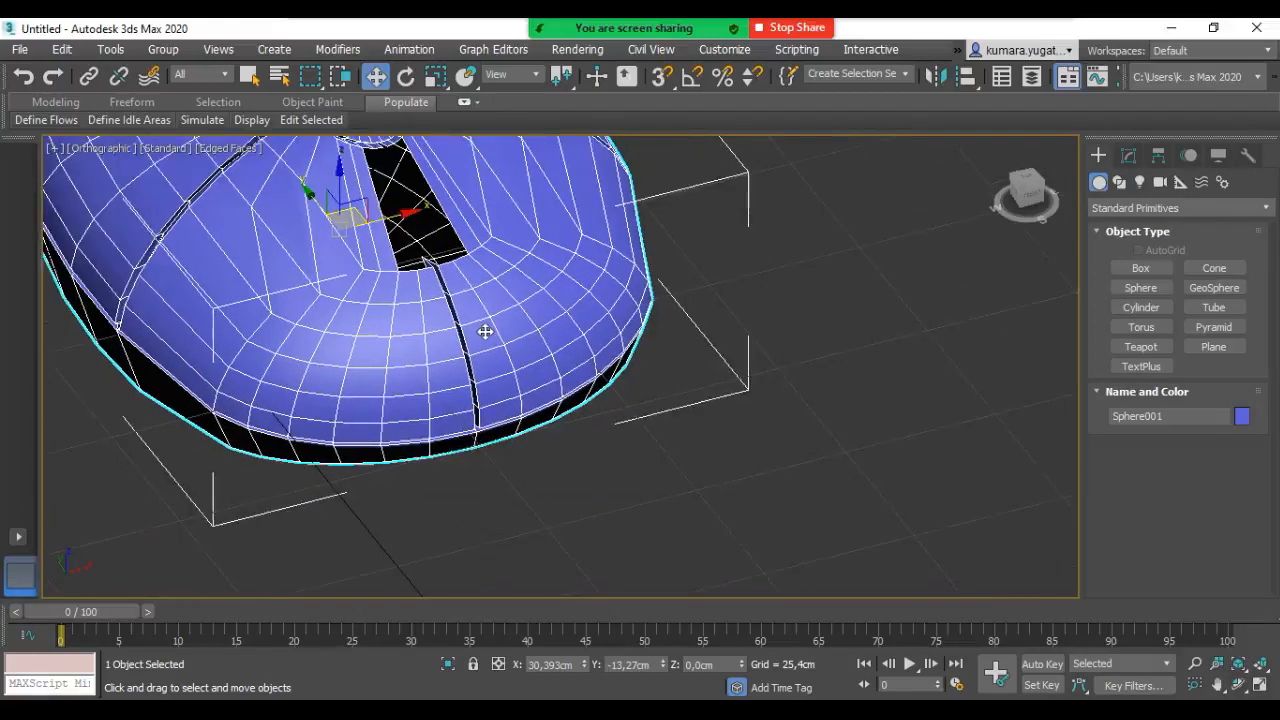
middle_drag(485, 331, 549, 331)
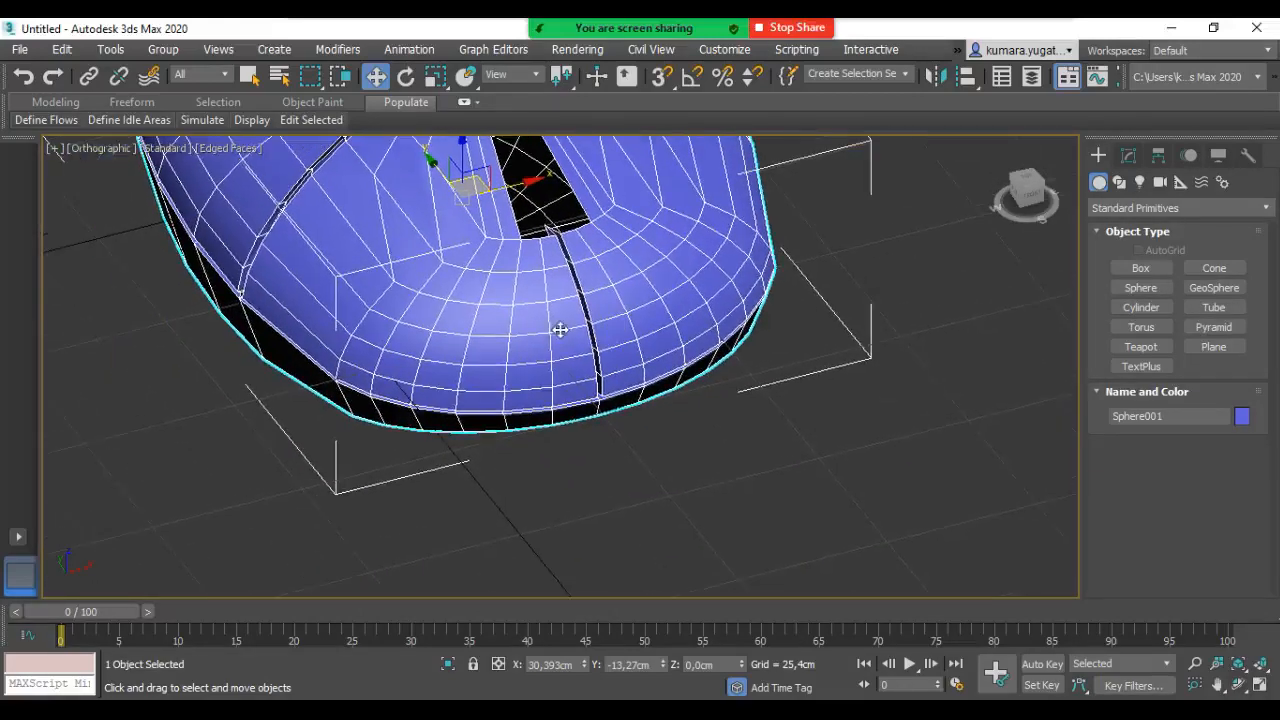
click(1182, 207)
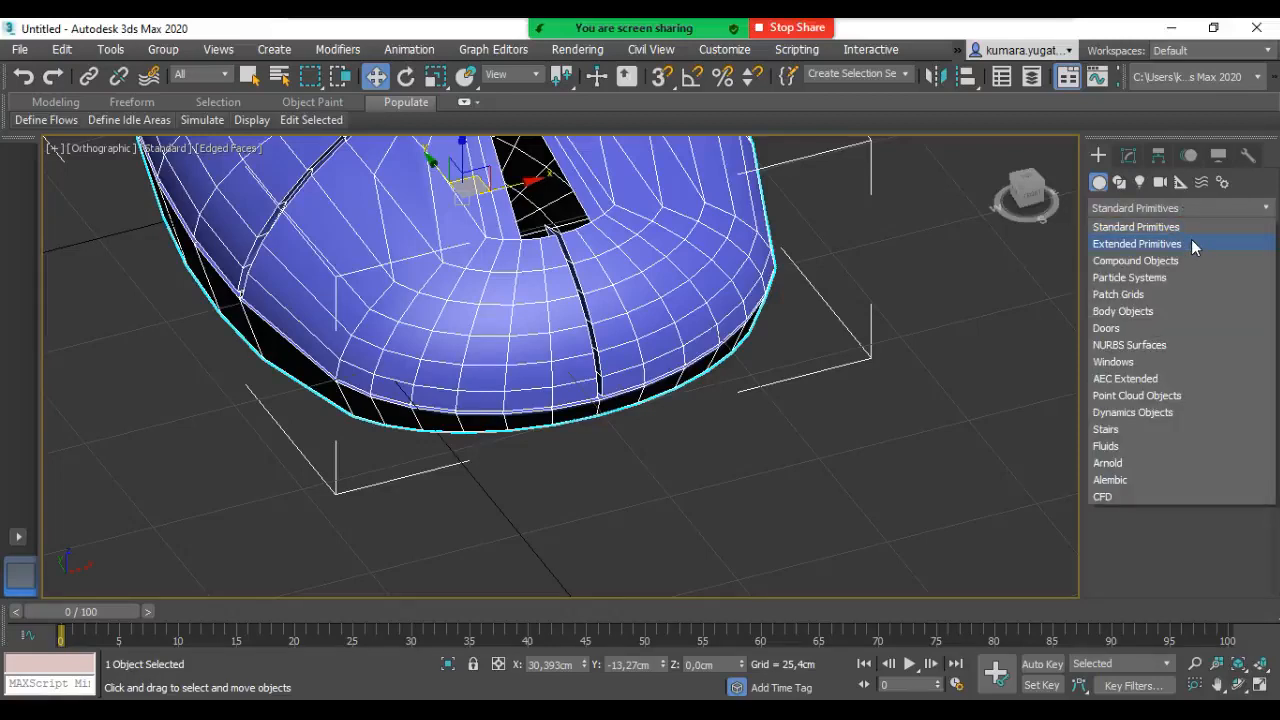
click(1191, 243)
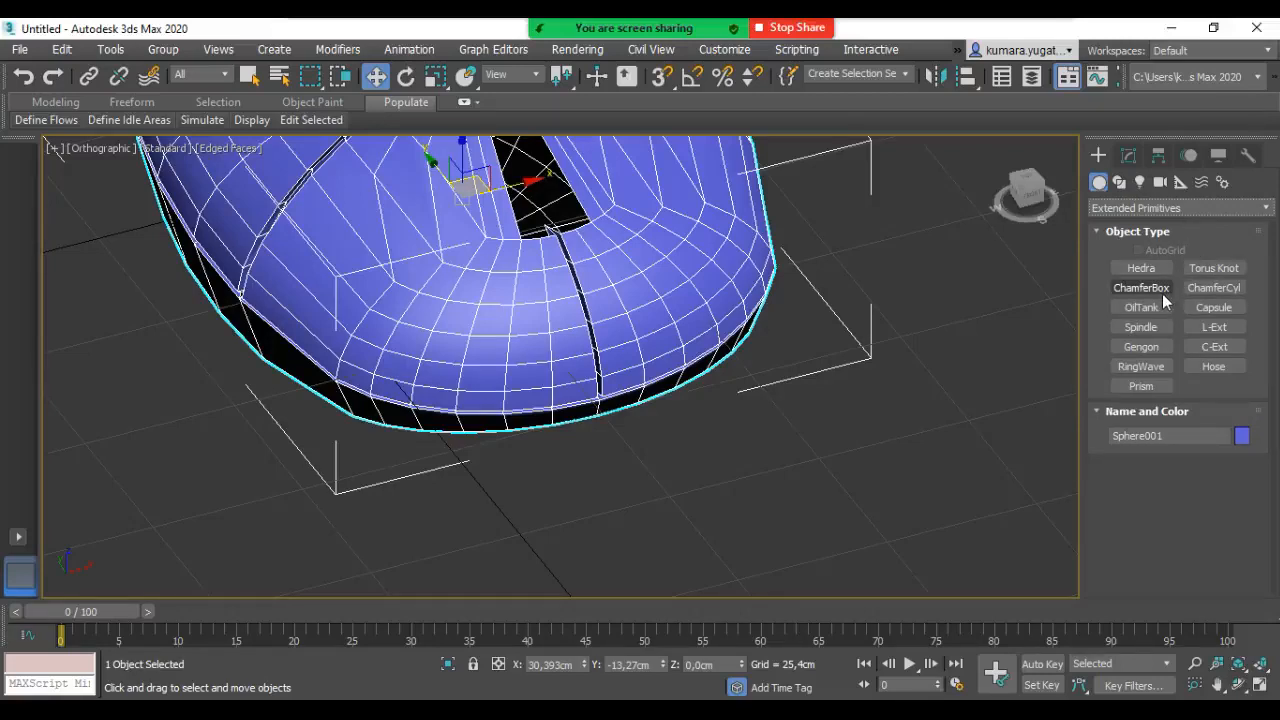
click(1222, 288)
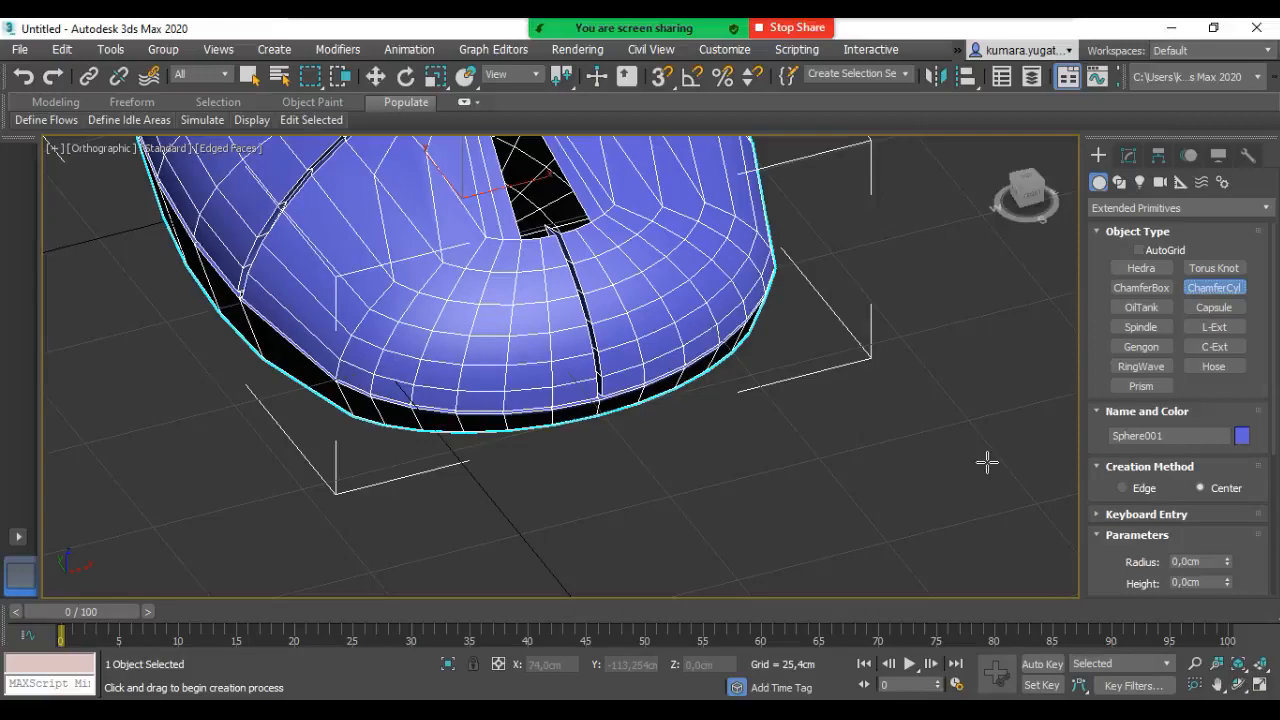
middle_drag(717, 439, 731, 323)
scroll(719, 313, up, 2)
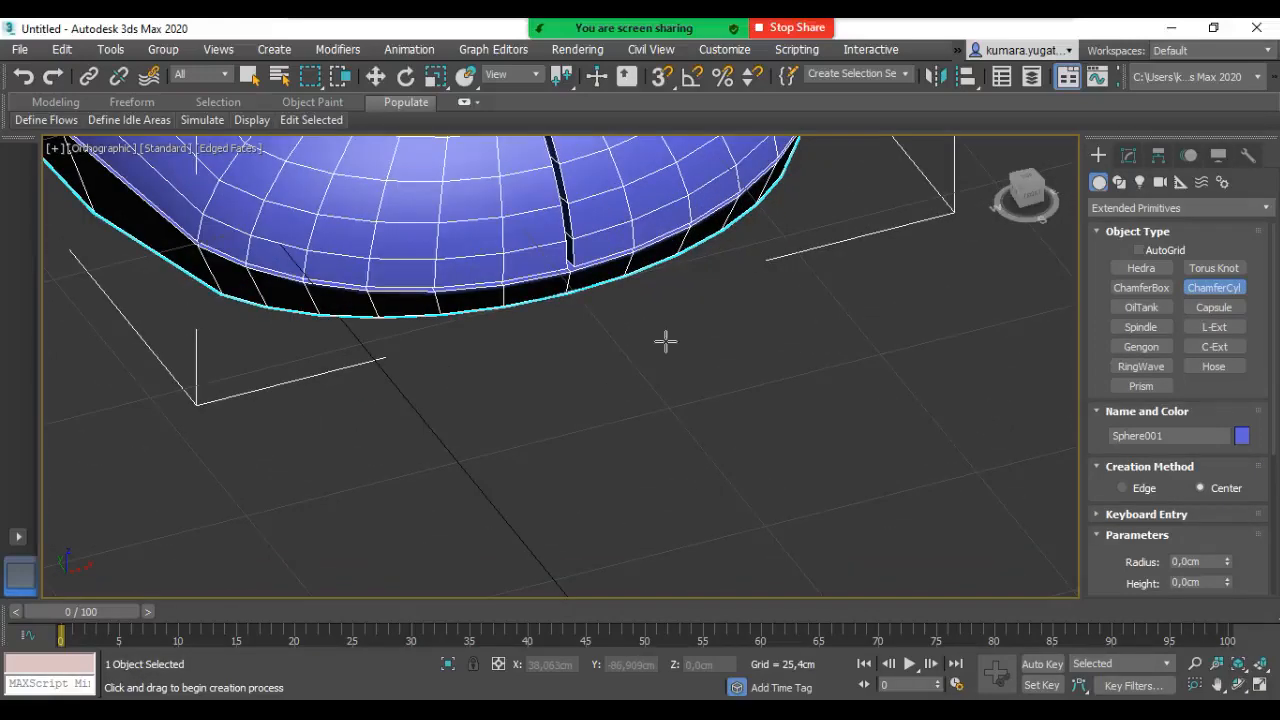
drag(620, 409, 757, 466)
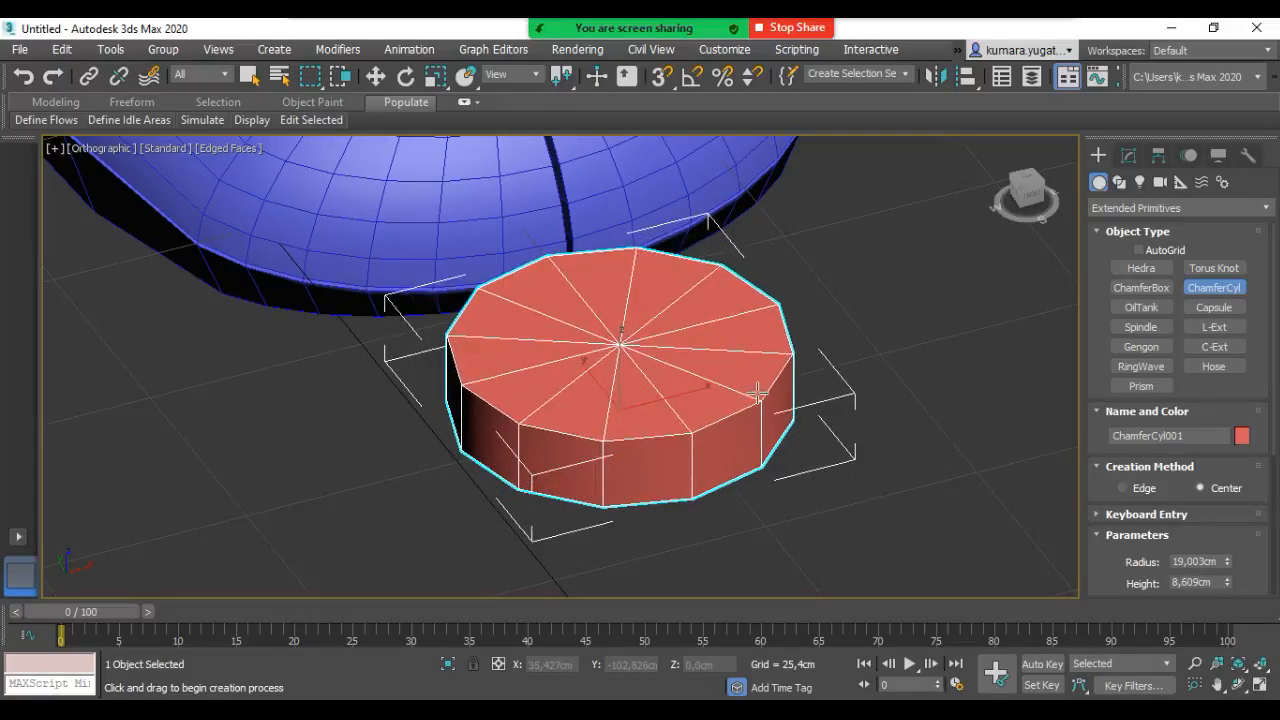
click(758, 392)
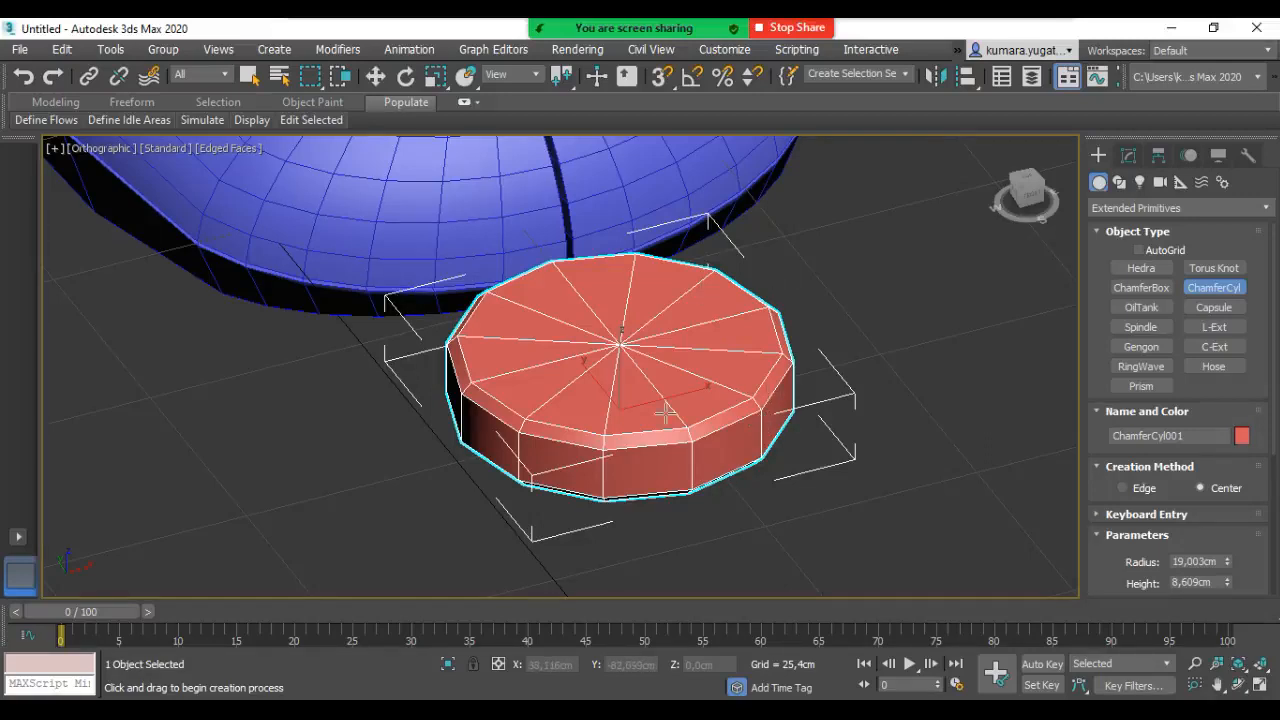
scroll(645, 472, up, 2)
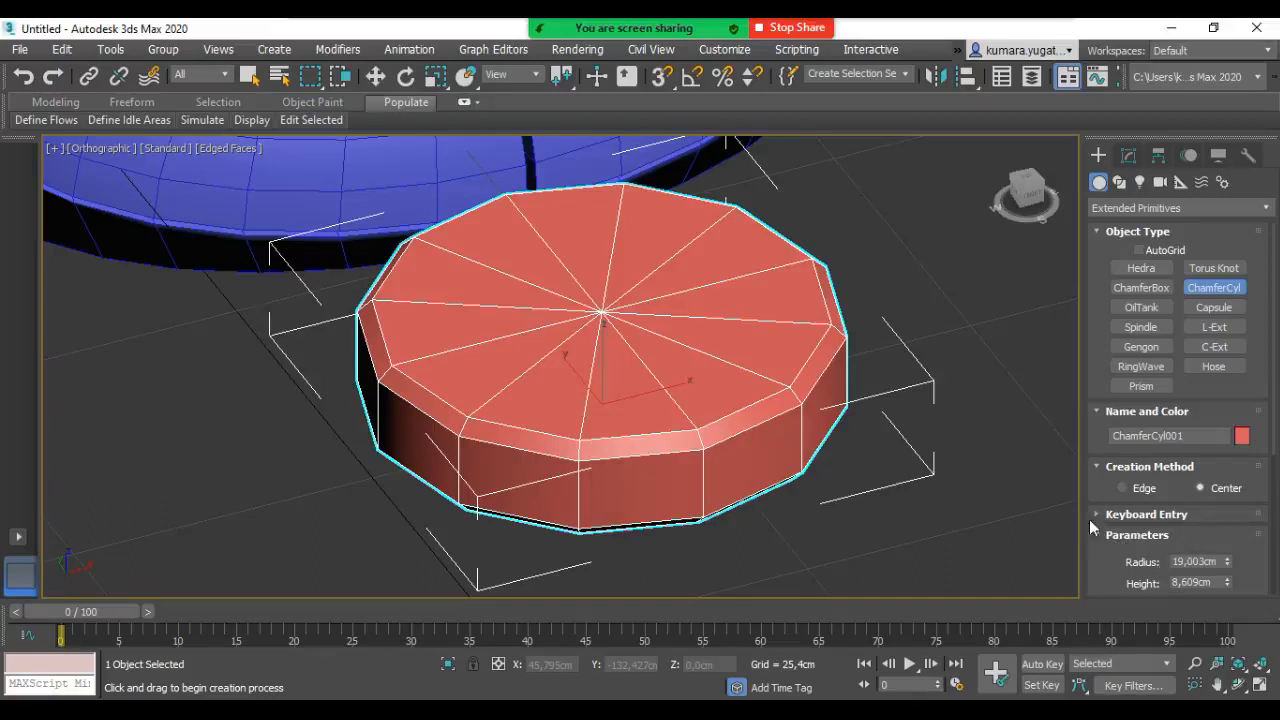
Step: Set the chamfered cylinder's number of sides to 25
scroll(1098, 563, down, 5)
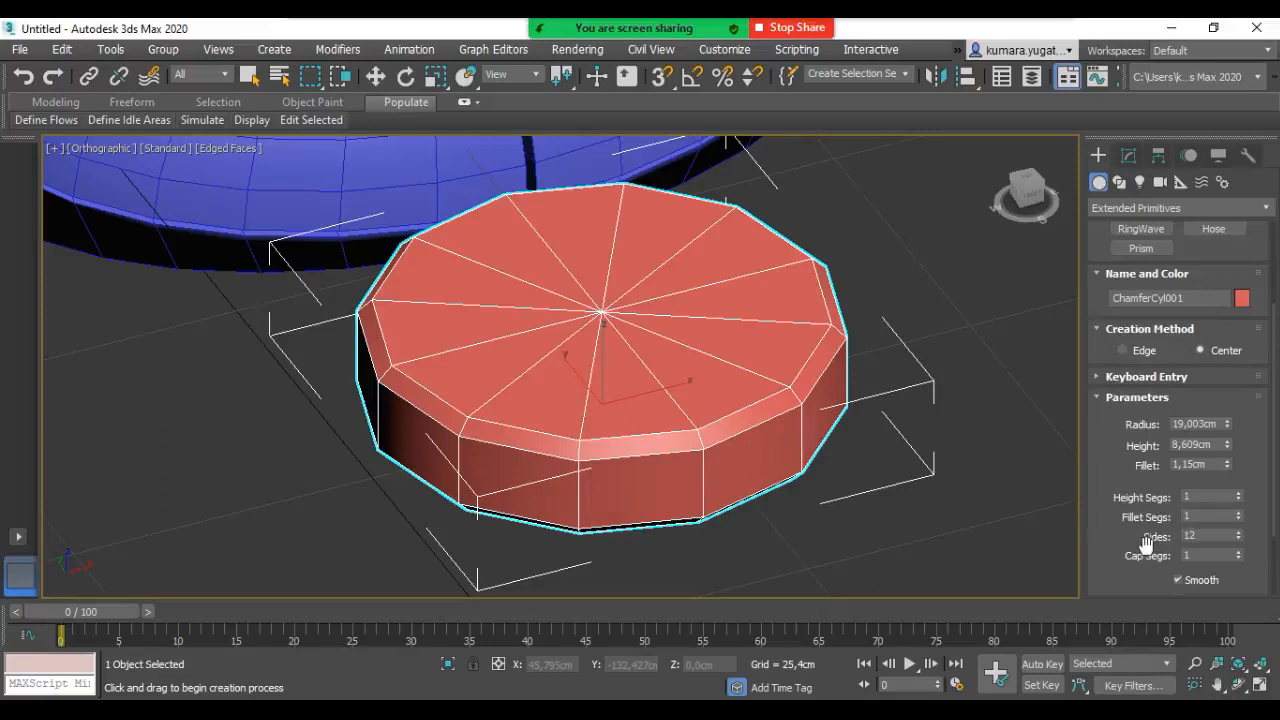
drag(1225, 537, 1141, 537)
text(25)
key(Return)
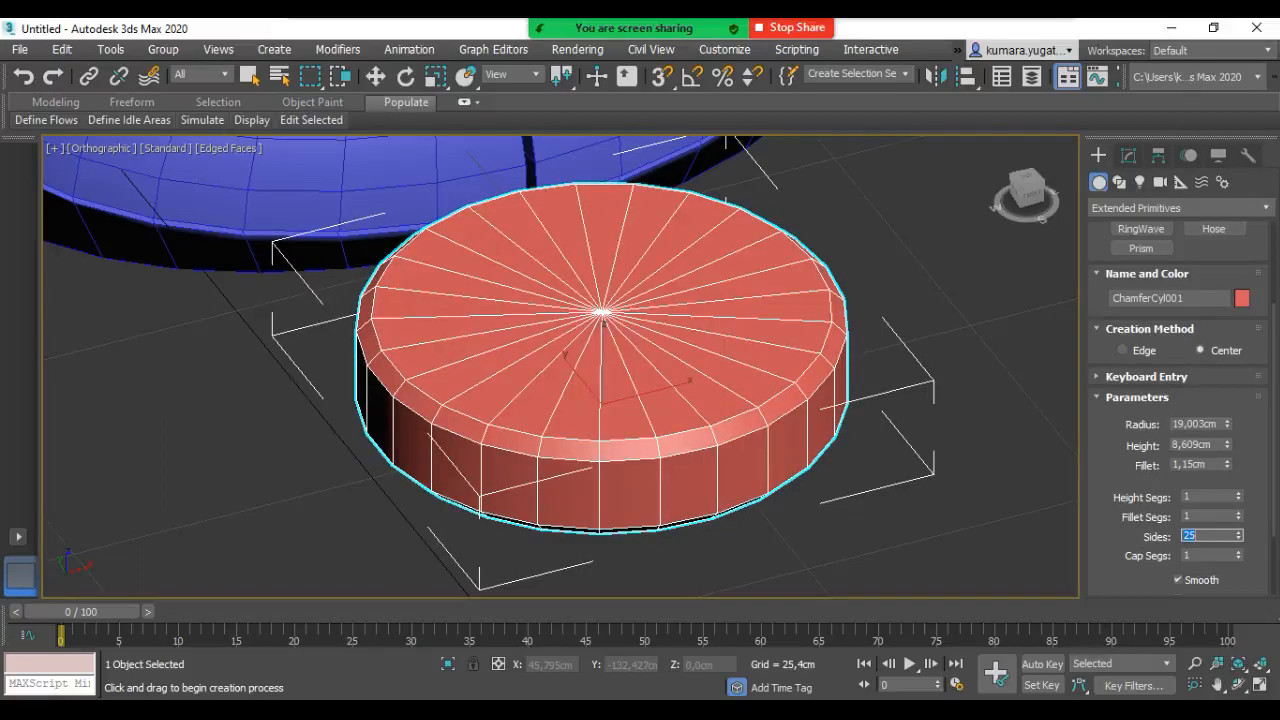
Step: Apply an Edit Poly modifier to the chamfered cylinder
click(1125, 160)
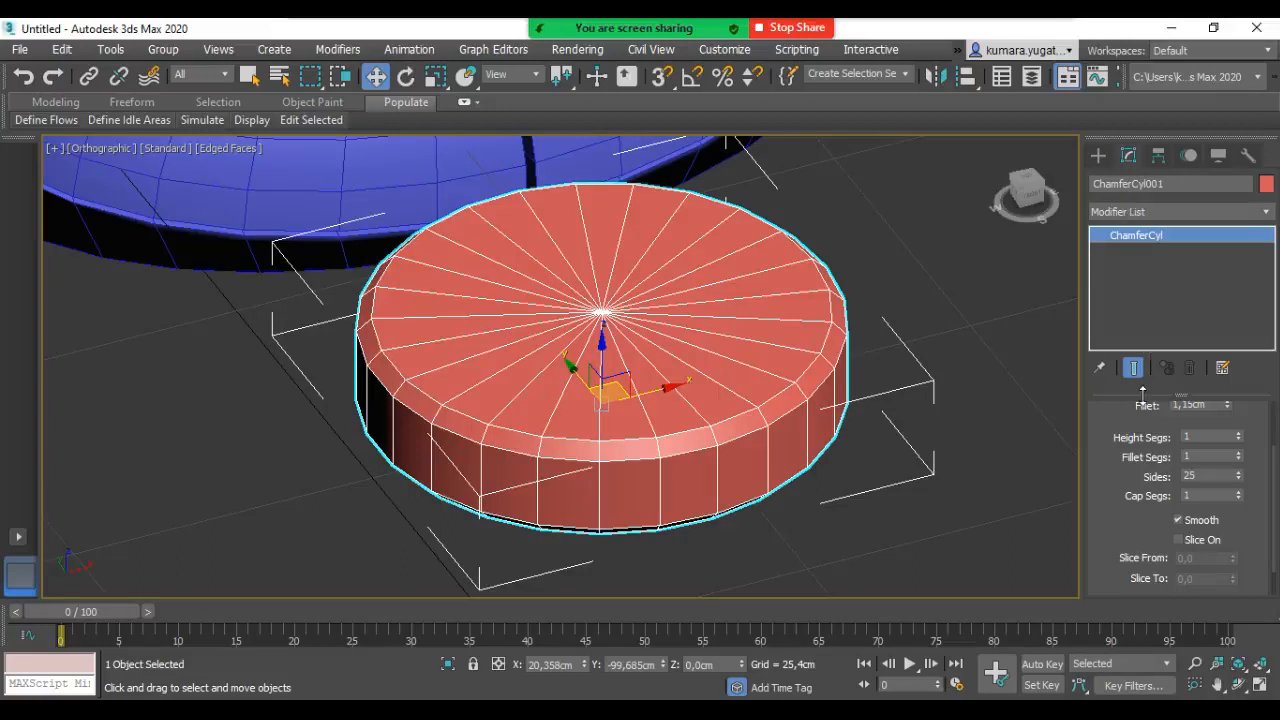
click(1128, 214)
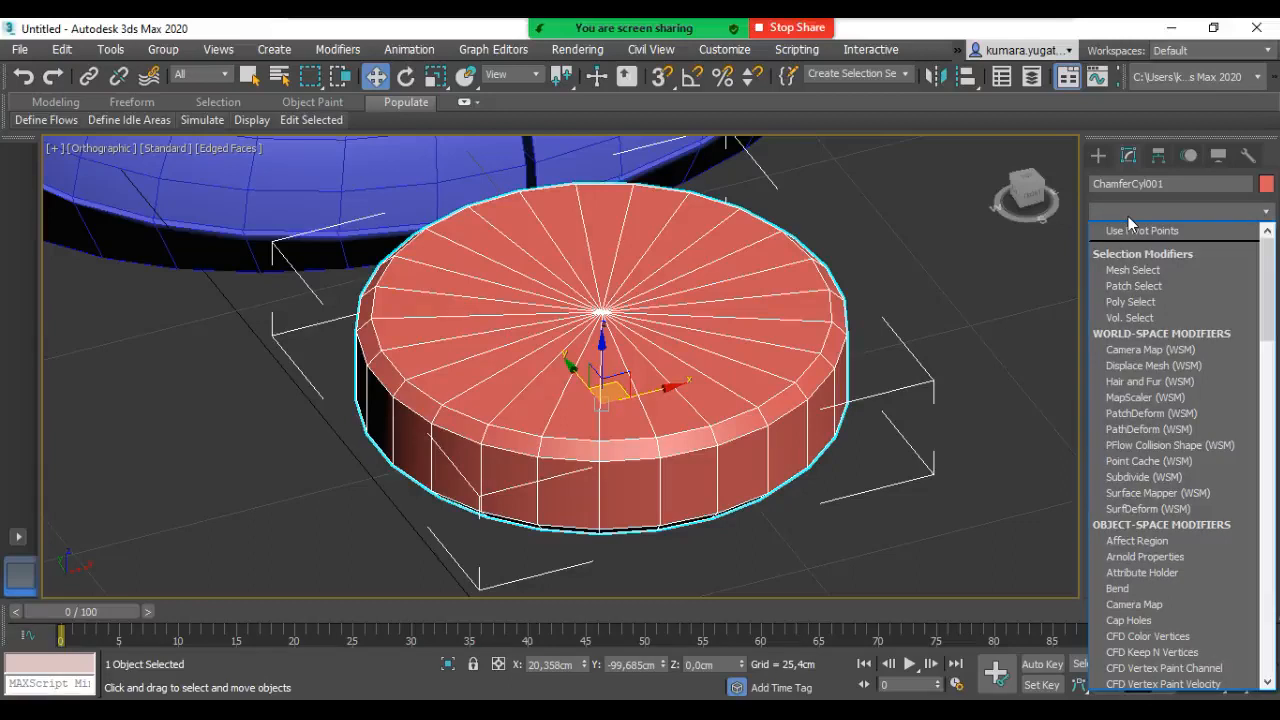
key(e)
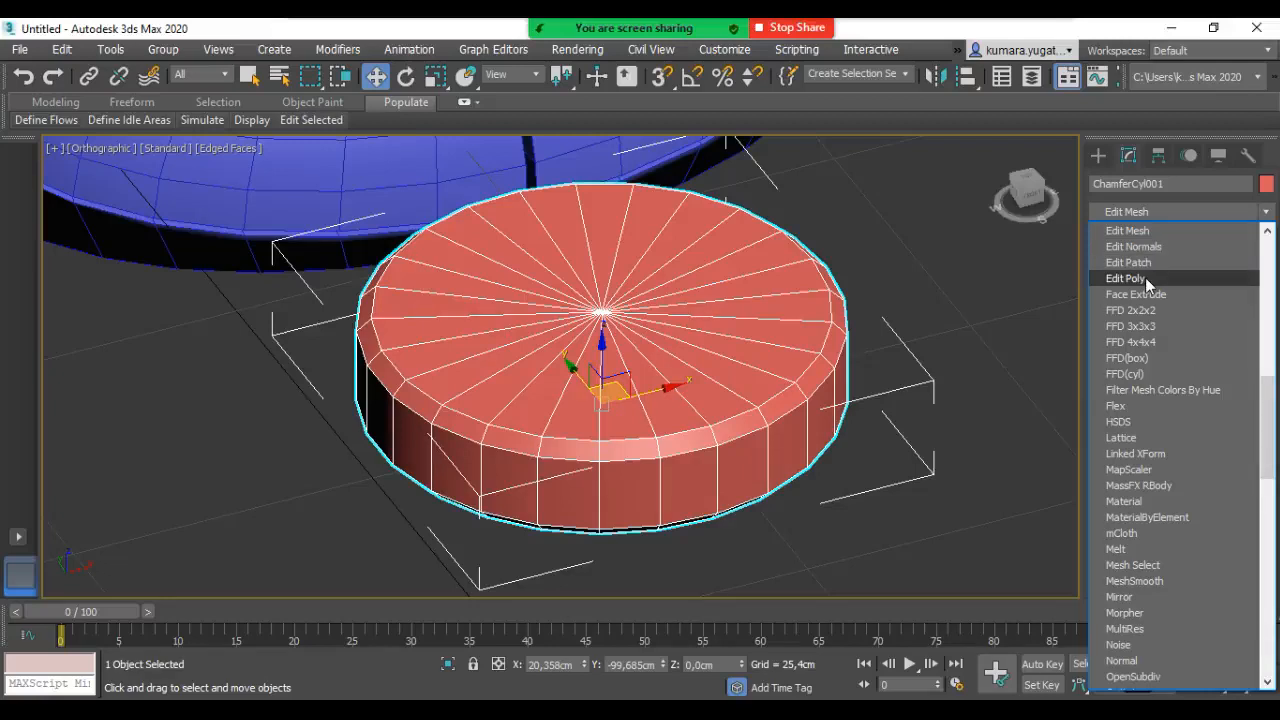
key(Escape)
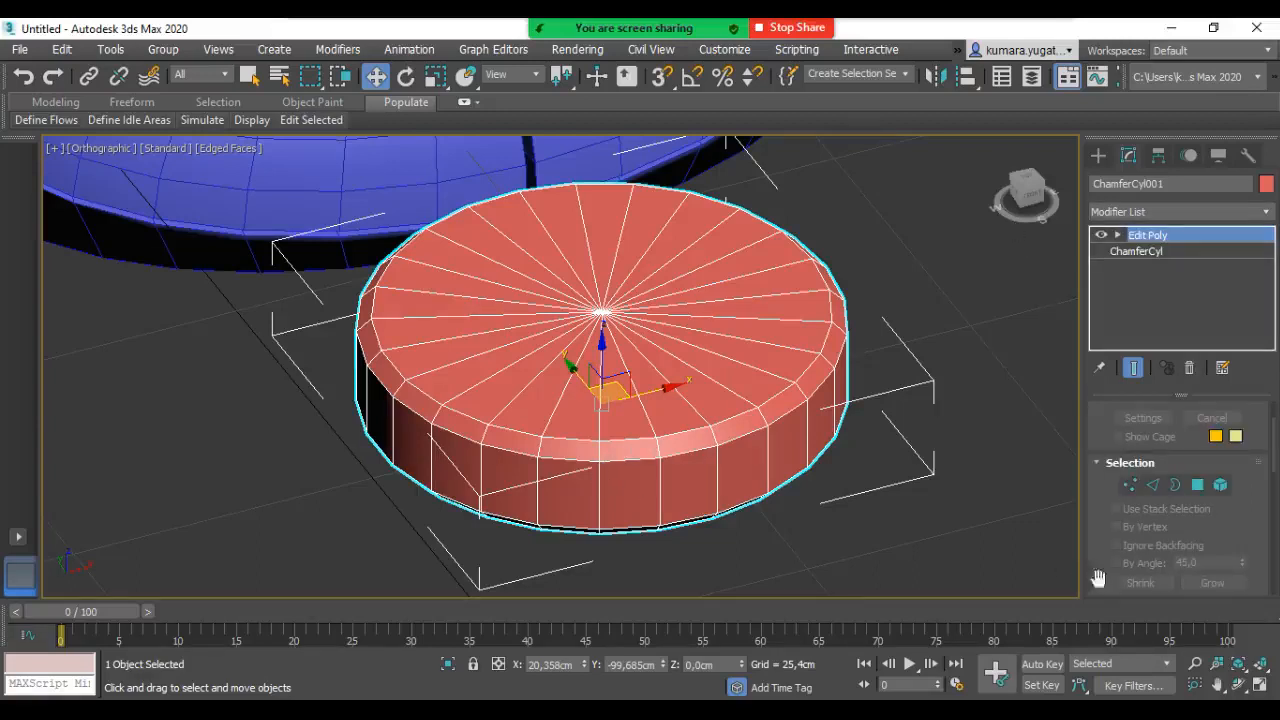
drag(1103, 540, 1111, 628)
drag(1108, 540, 1130, 478)
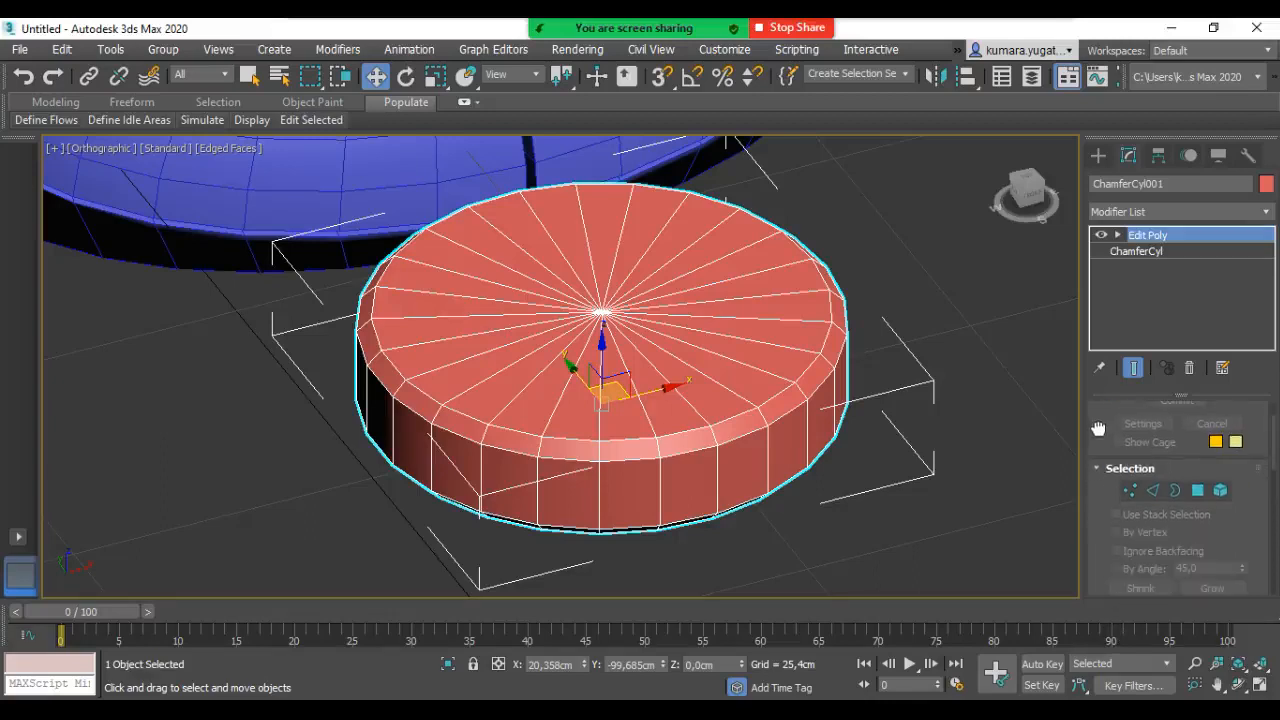
Step: At edge level, select one vertical side edge of the cylinder and expand it to the full ring of vertical side edges
click(1153, 492)
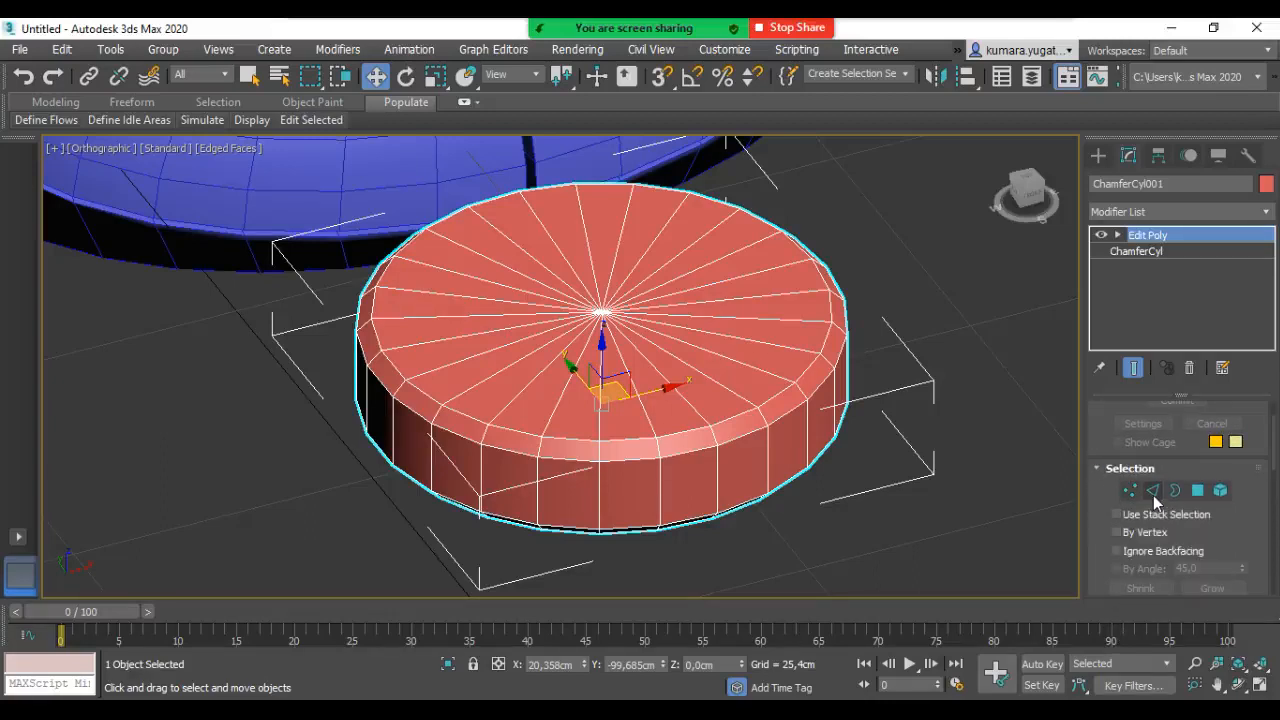
click(597, 495)
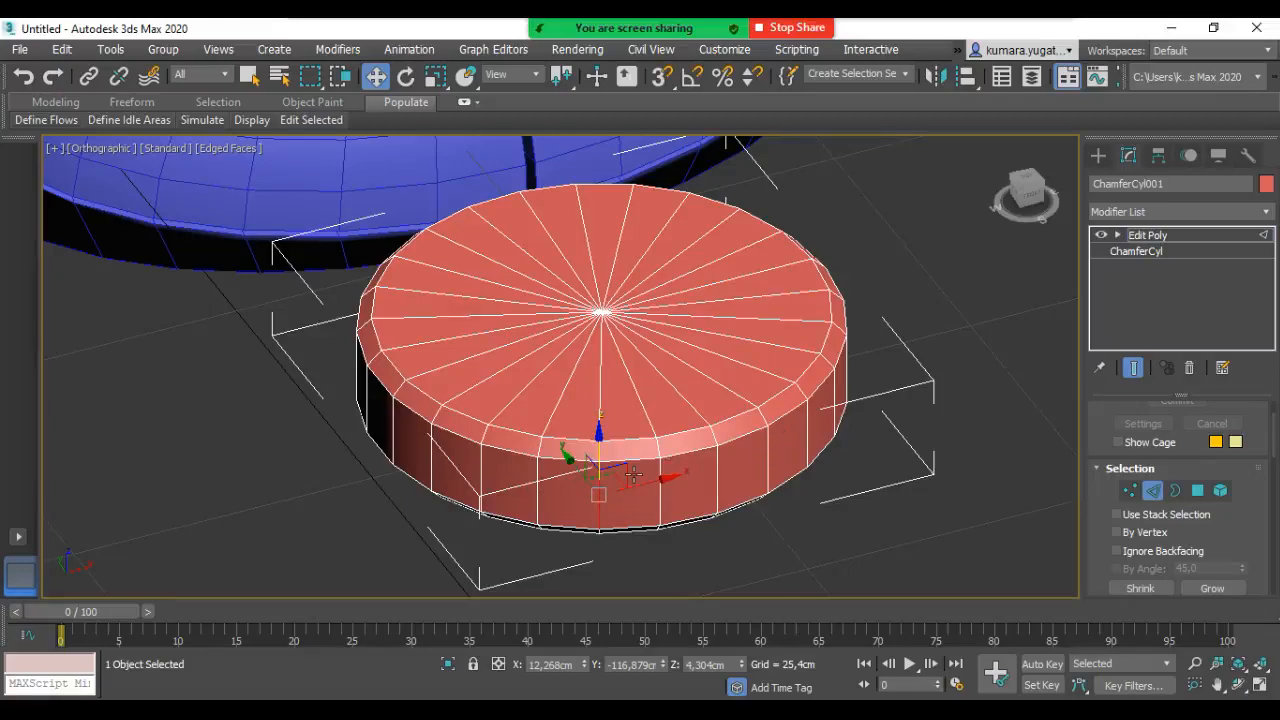
scroll(589, 509, up, 2)
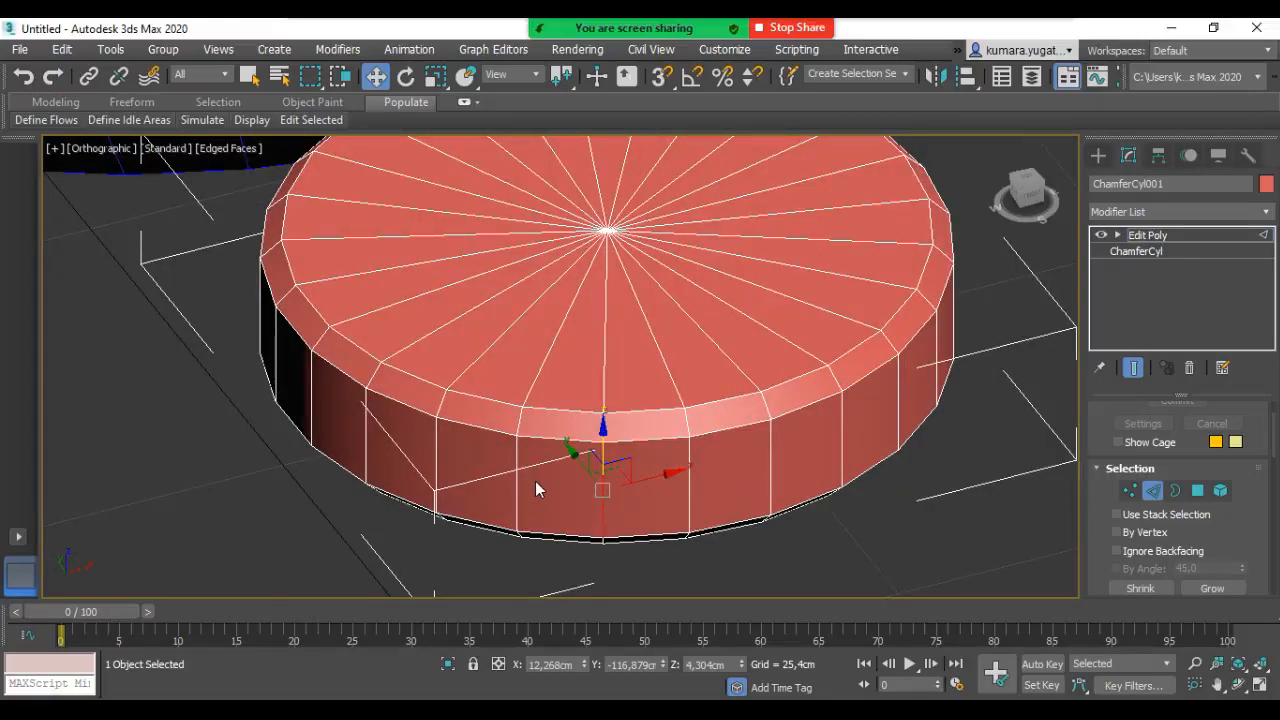
scroll(535, 481, down, 2)
scroll(597, 455, up, 3)
middle_drag(603, 487, 574, 457)
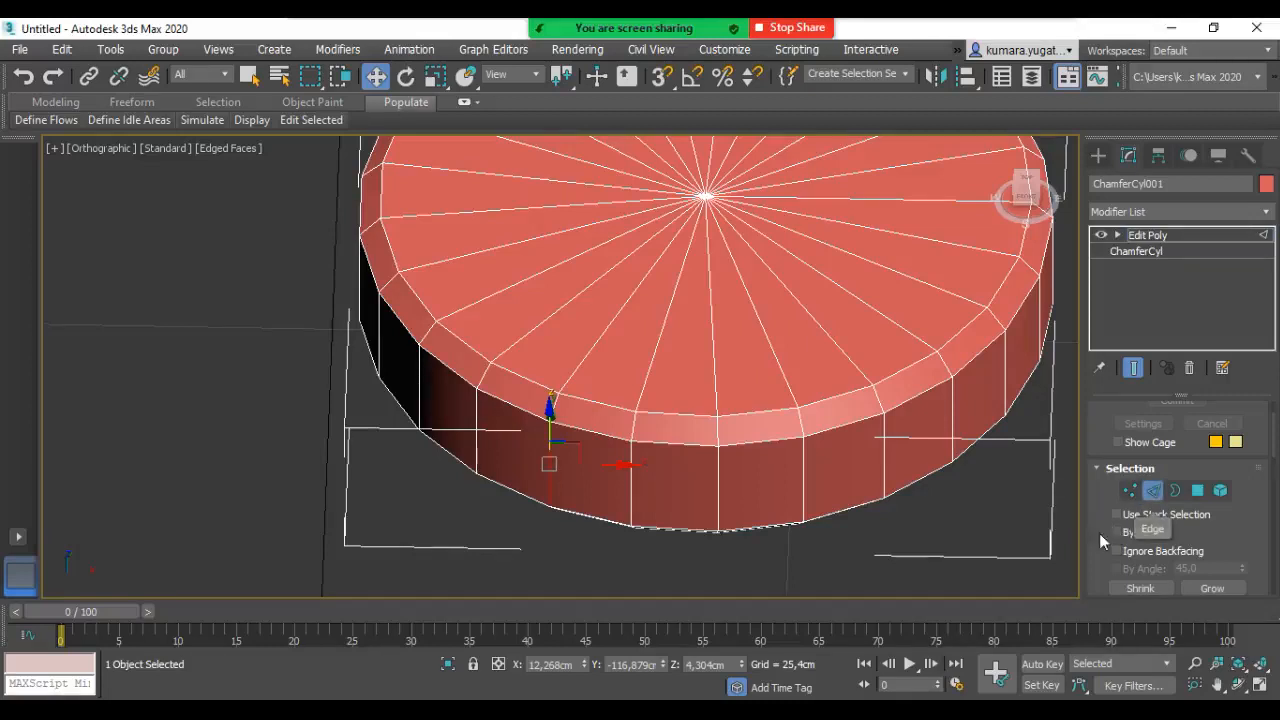
scroll(1101, 515, down, 3)
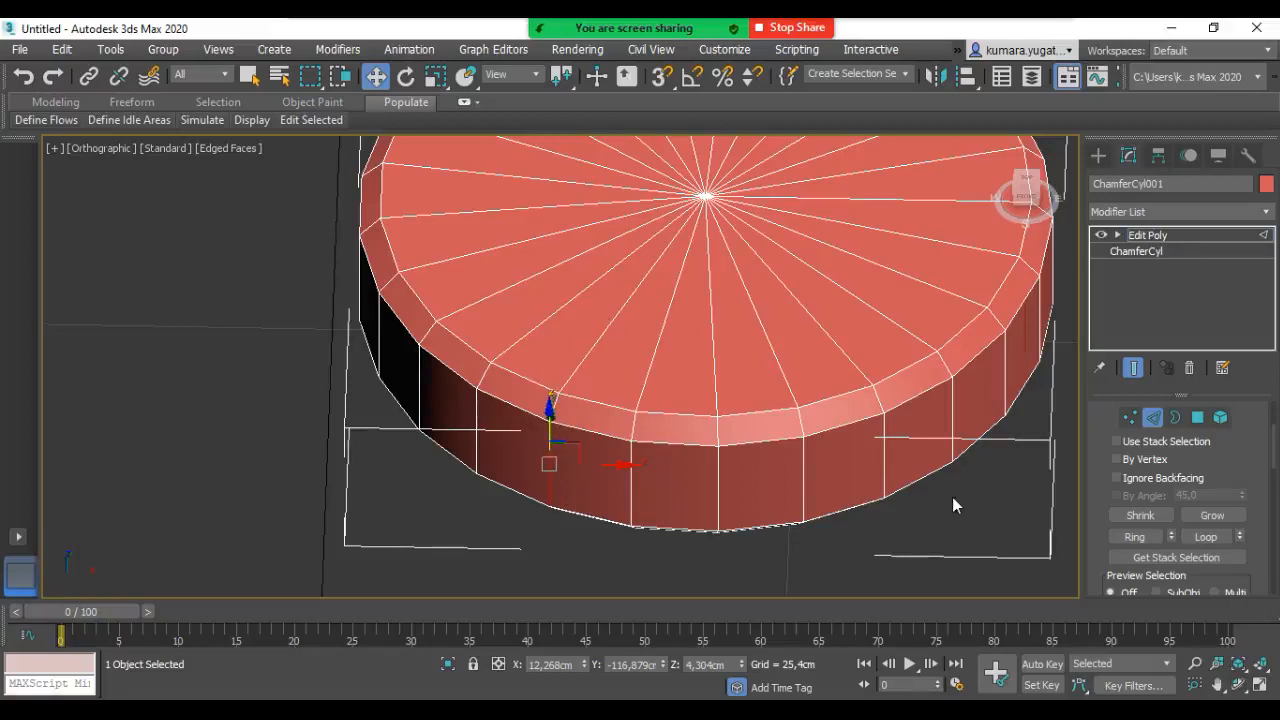
click(1145, 541)
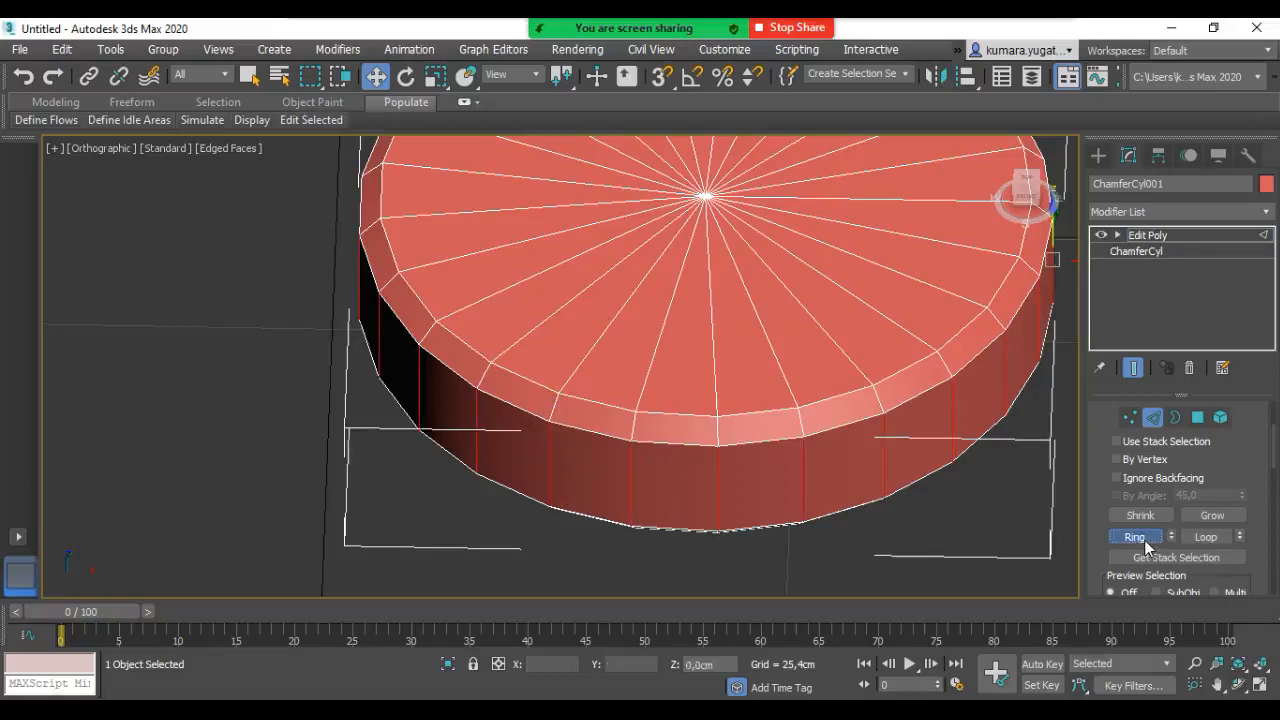
Step: Try a loop selection from a single vertical side edge of the cylinder
click(718, 482)
click(1002, 378)
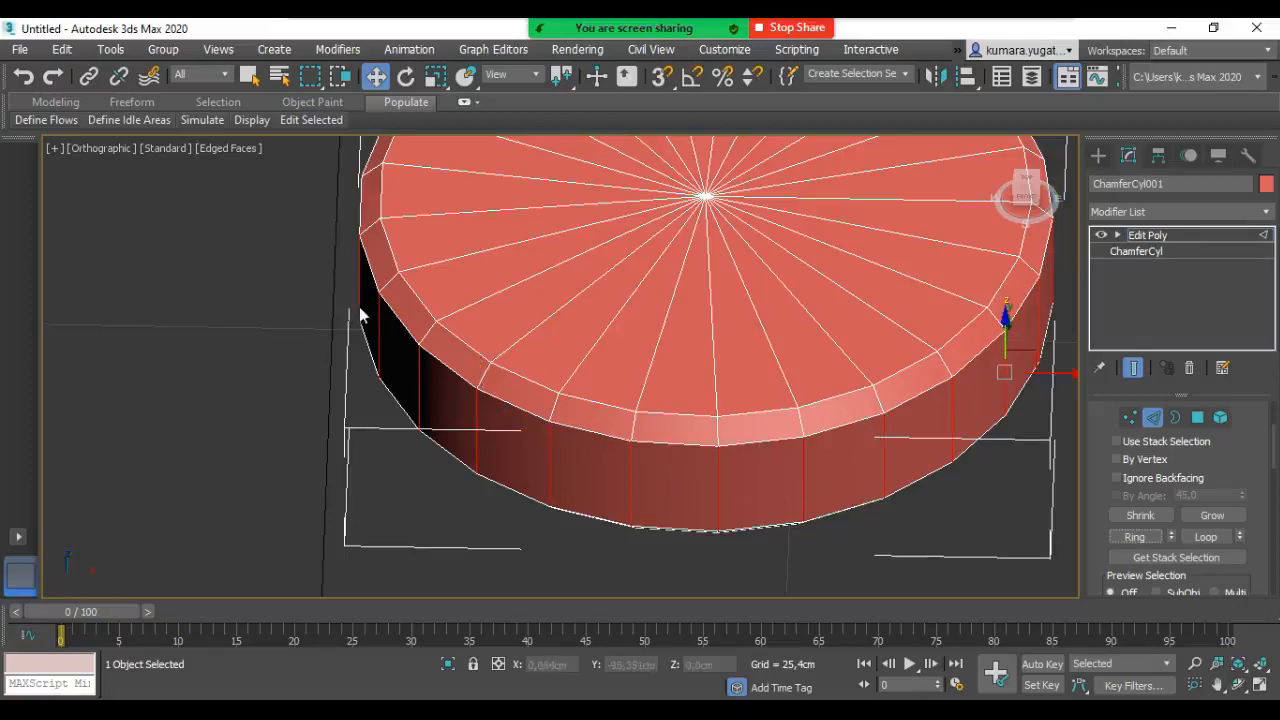
click(480, 426)
click(556, 458)
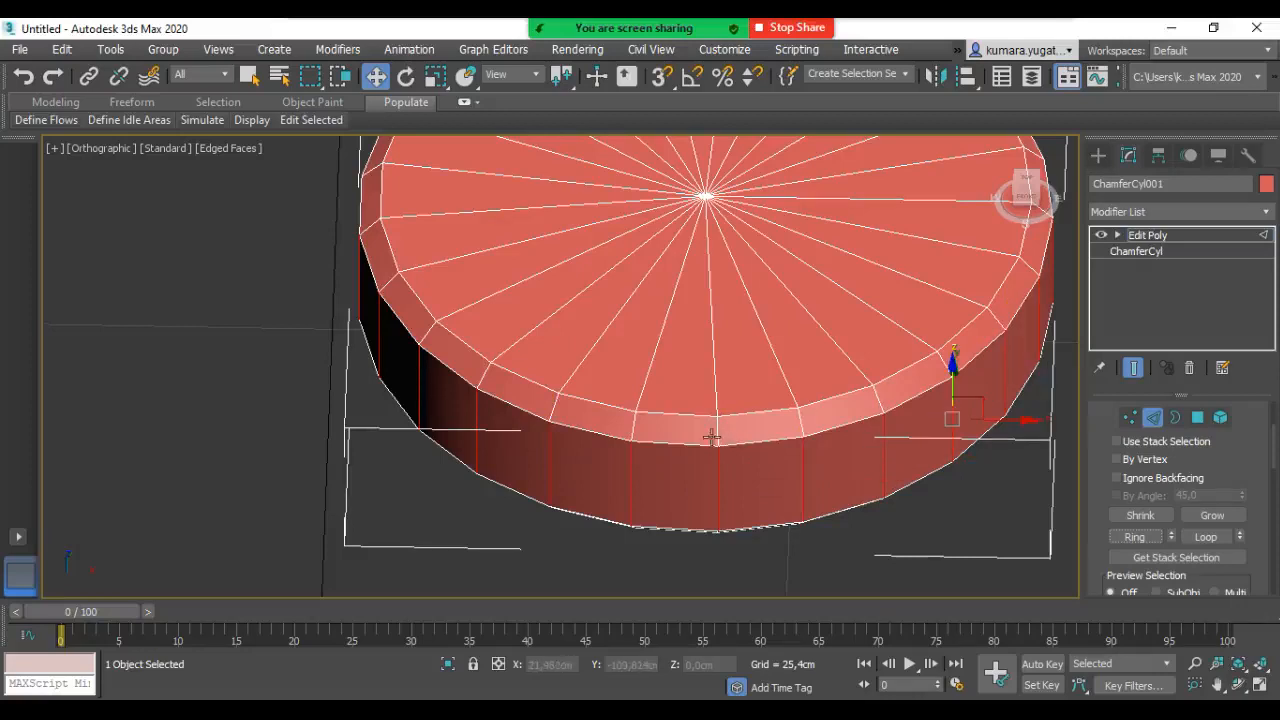
scroll(762, 383, down, 2)
middle_drag(777, 424, 775, 457)
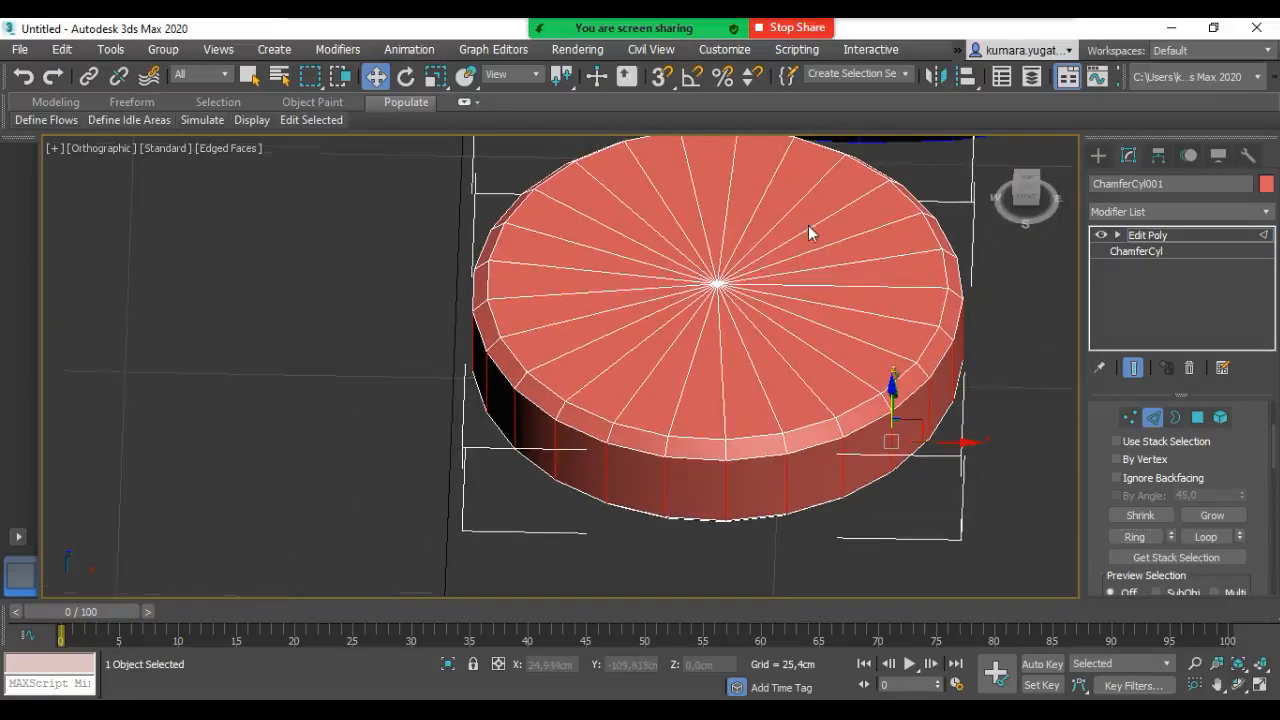
click(663, 477)
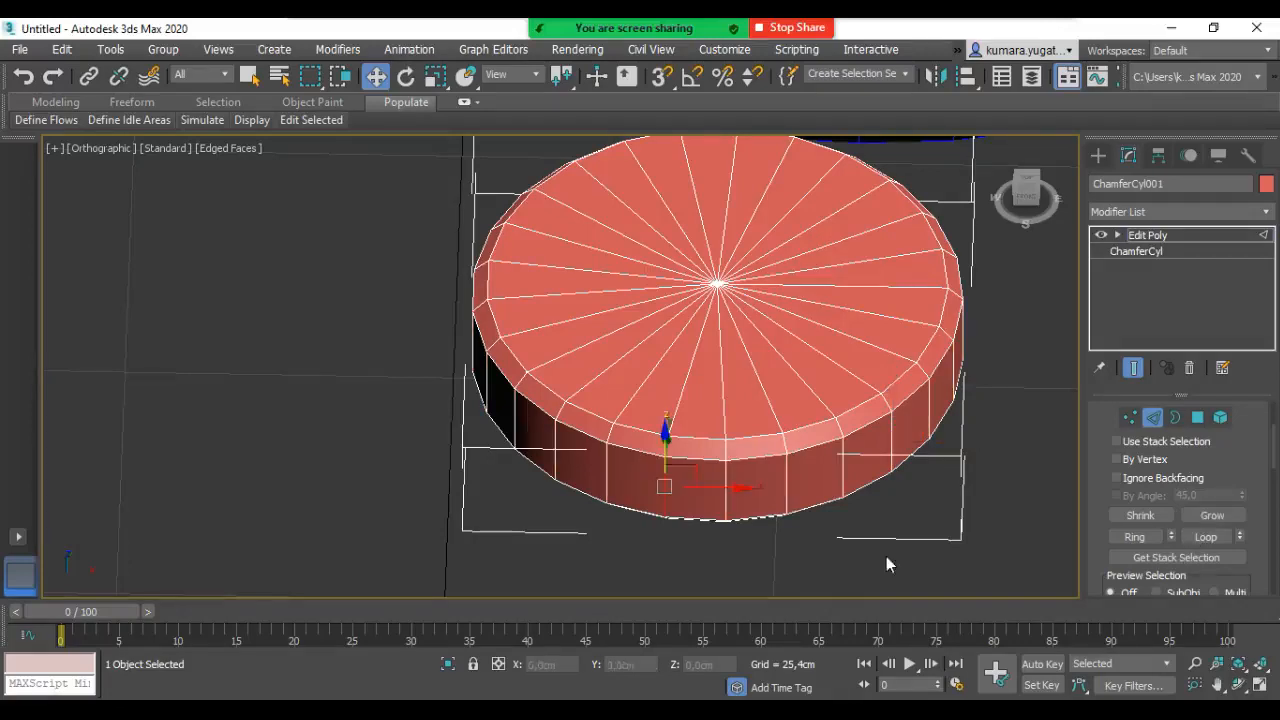
click(1206, 538)
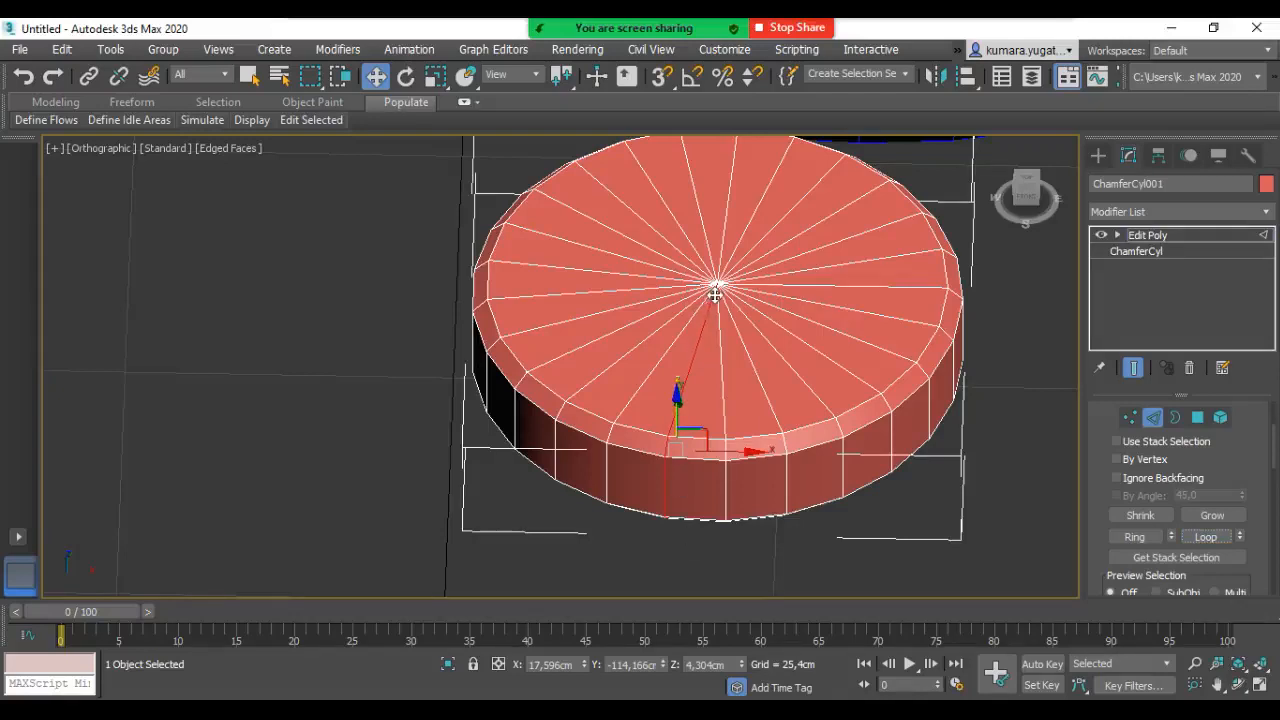
Step: Select one vertical edge on the cylinder's side and extend it to the whole ring of side edges
click(668, 486)
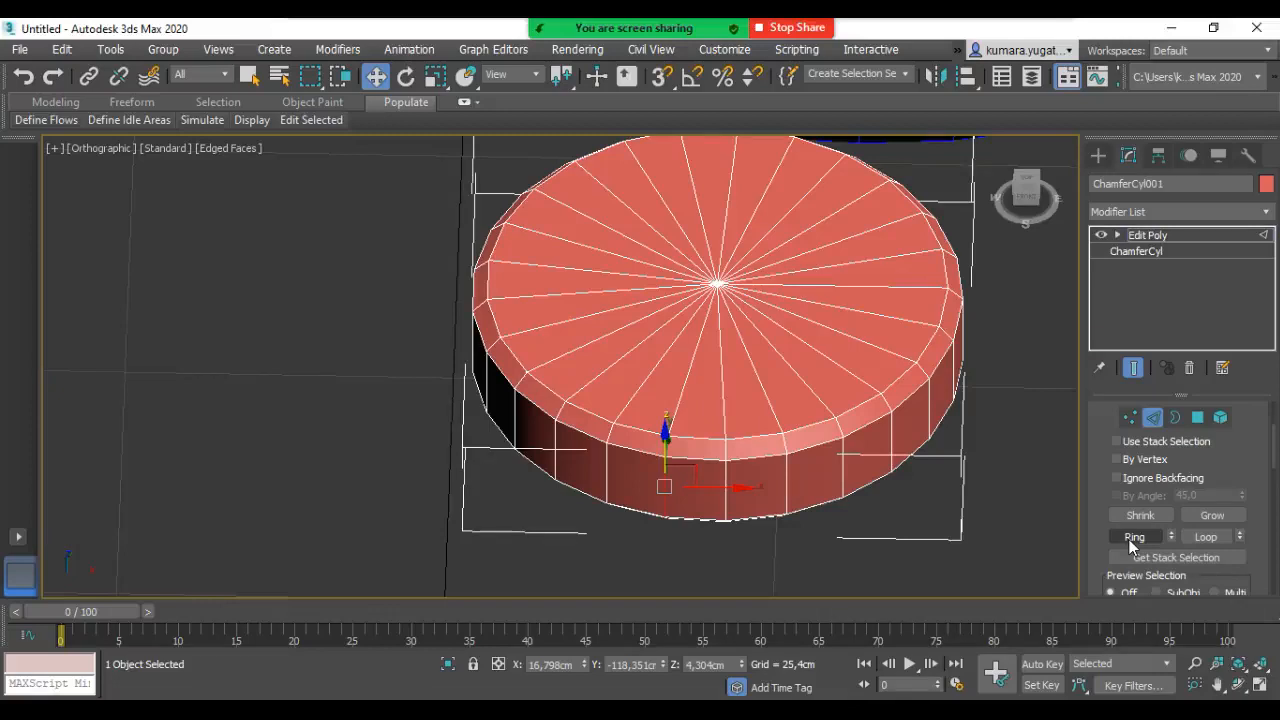
click(1131, 538)
click(688, 464)
Step: Extrude the ring of vertical side edges inward with a height of -1,594 cm and a width of 0,942 cm
drag(1095, 497, 1095, 423)
drag(1109, 551, 1117, 411)
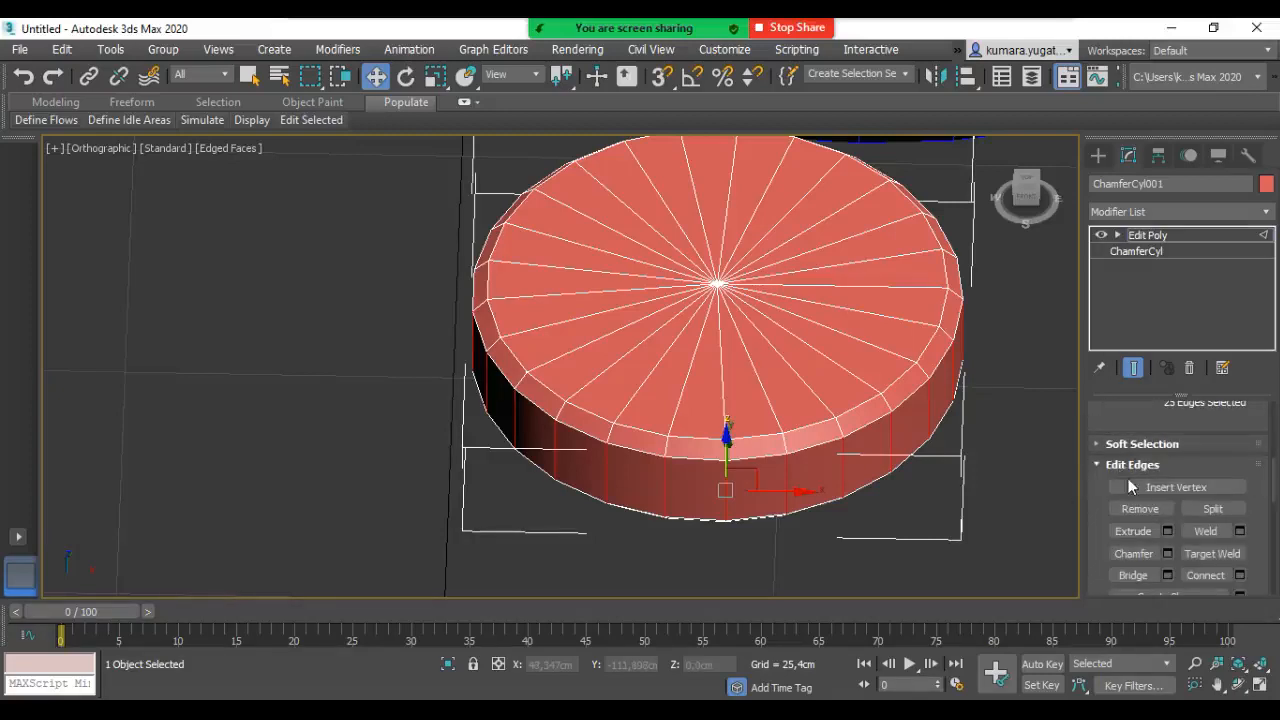
drag(1094, 510, 1096, 464)
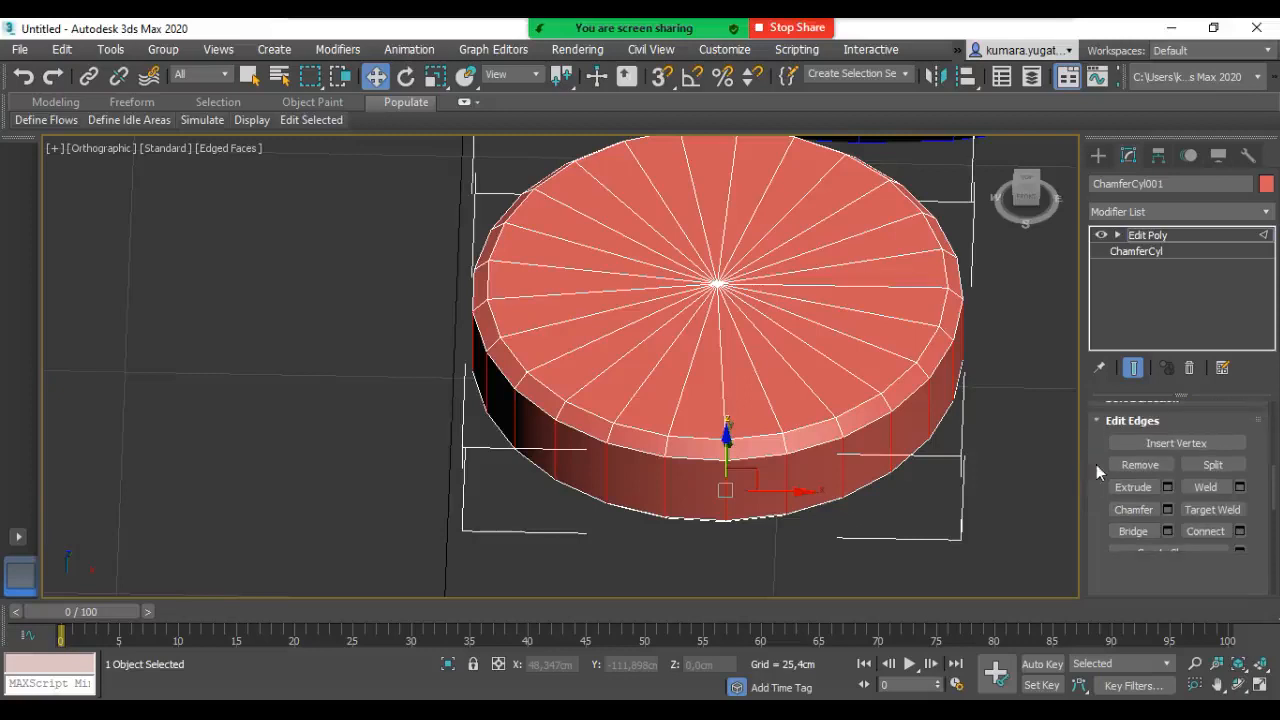
click(1167, 486)
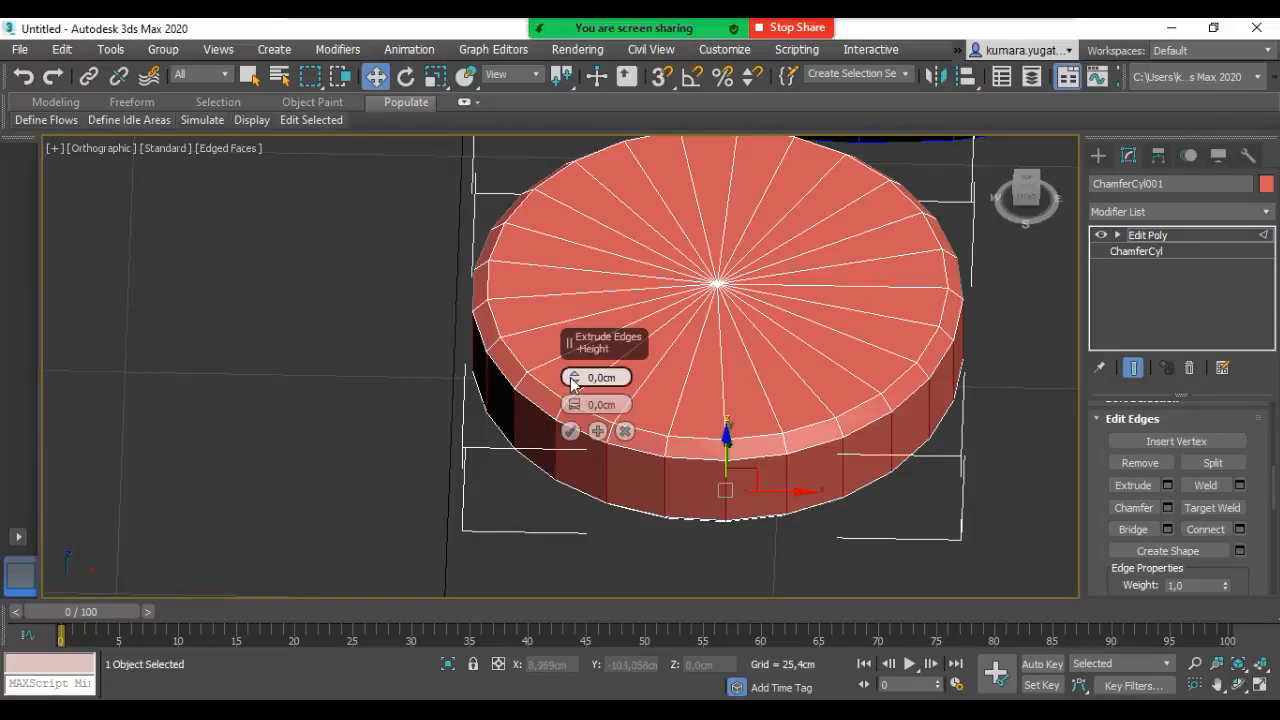
mouse_move(573, 383)
mouse_down()
mouse_move(572, 436)
mouse_move(586, 360)
mouse_move(582, 436)
mouse_move(573, 364)
mouse_up()
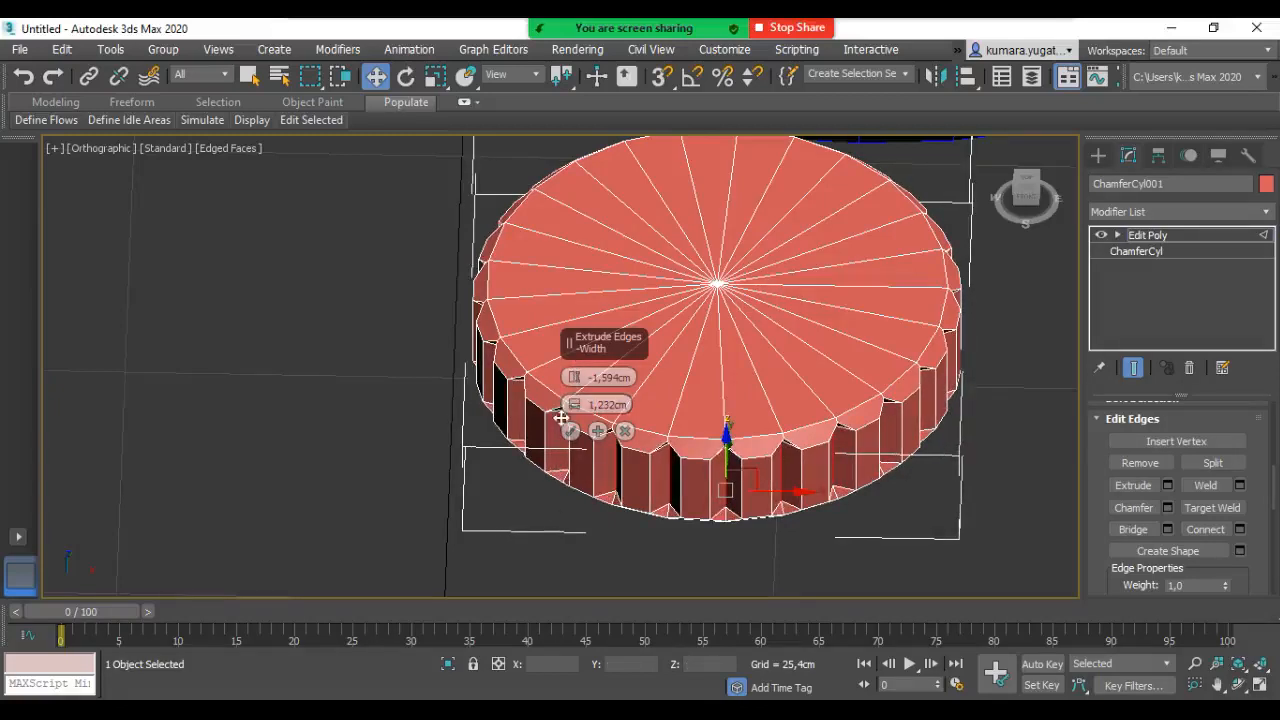
drag(573, 411, 573, 416)
click(668, 505)
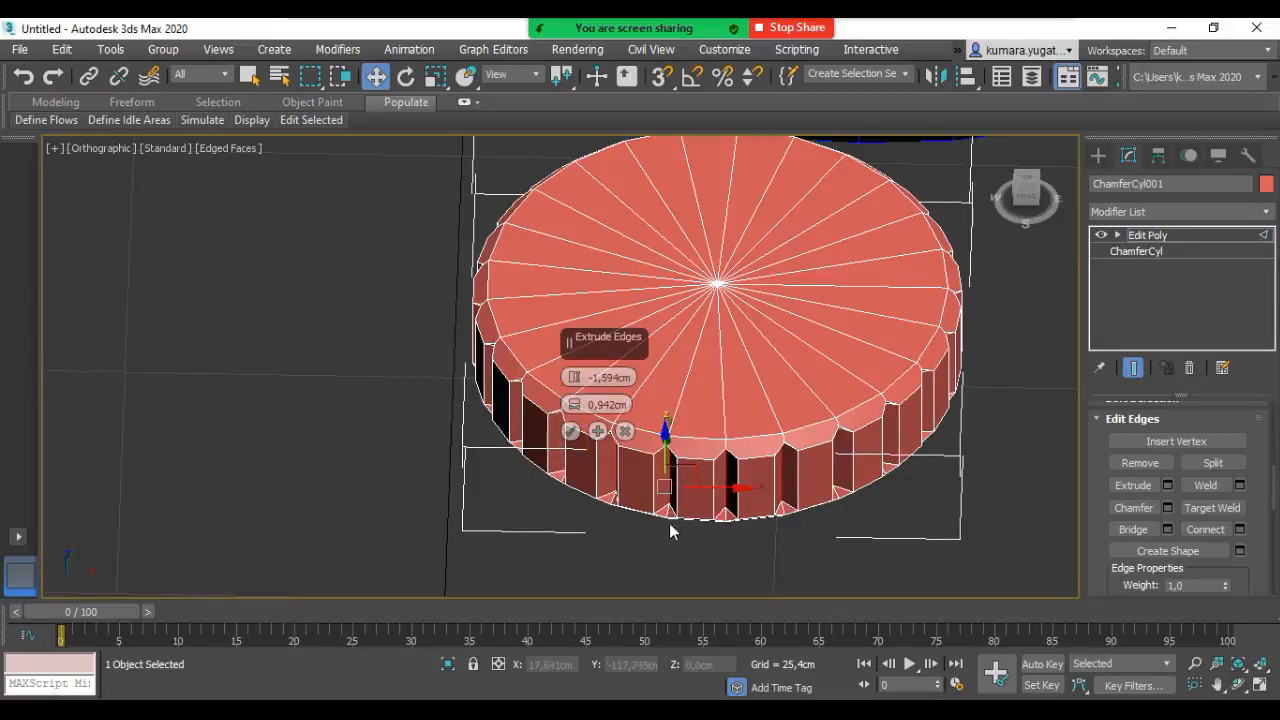
click(569, 431)
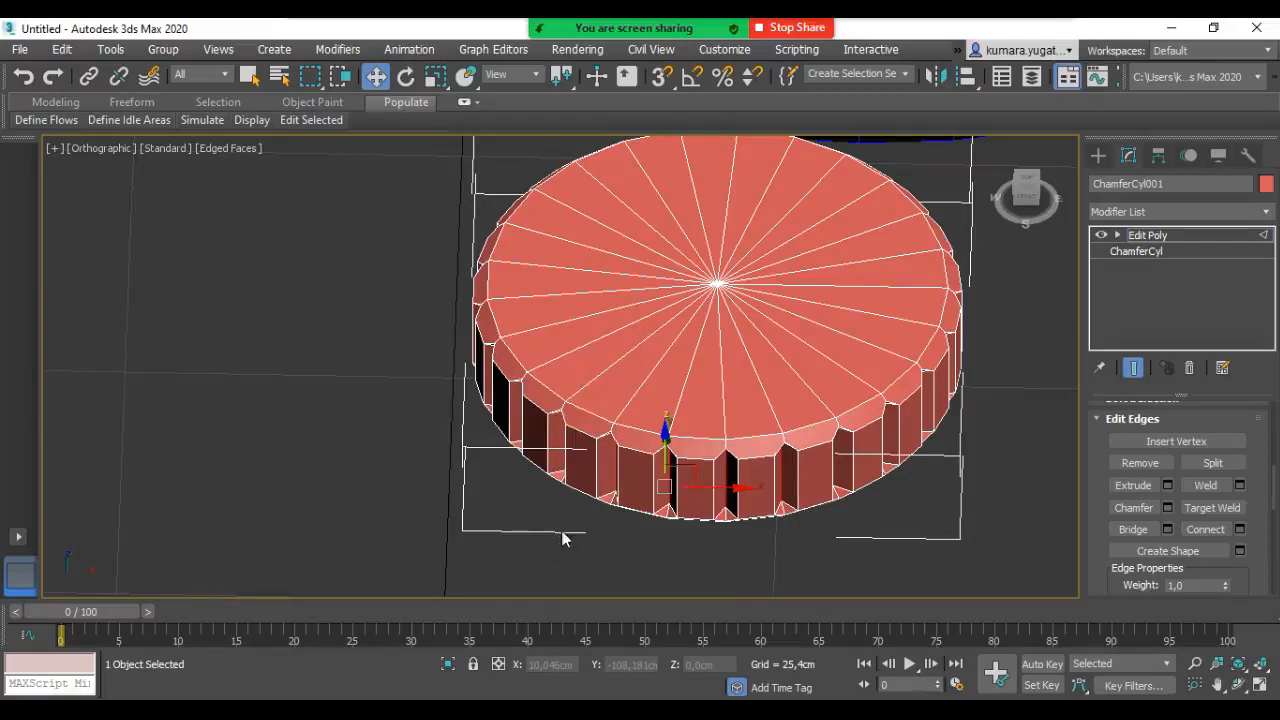
Step: Turn on angle snap and activate the Rotate tool for the grooved wheel
scroll(626, 389, down, 4)
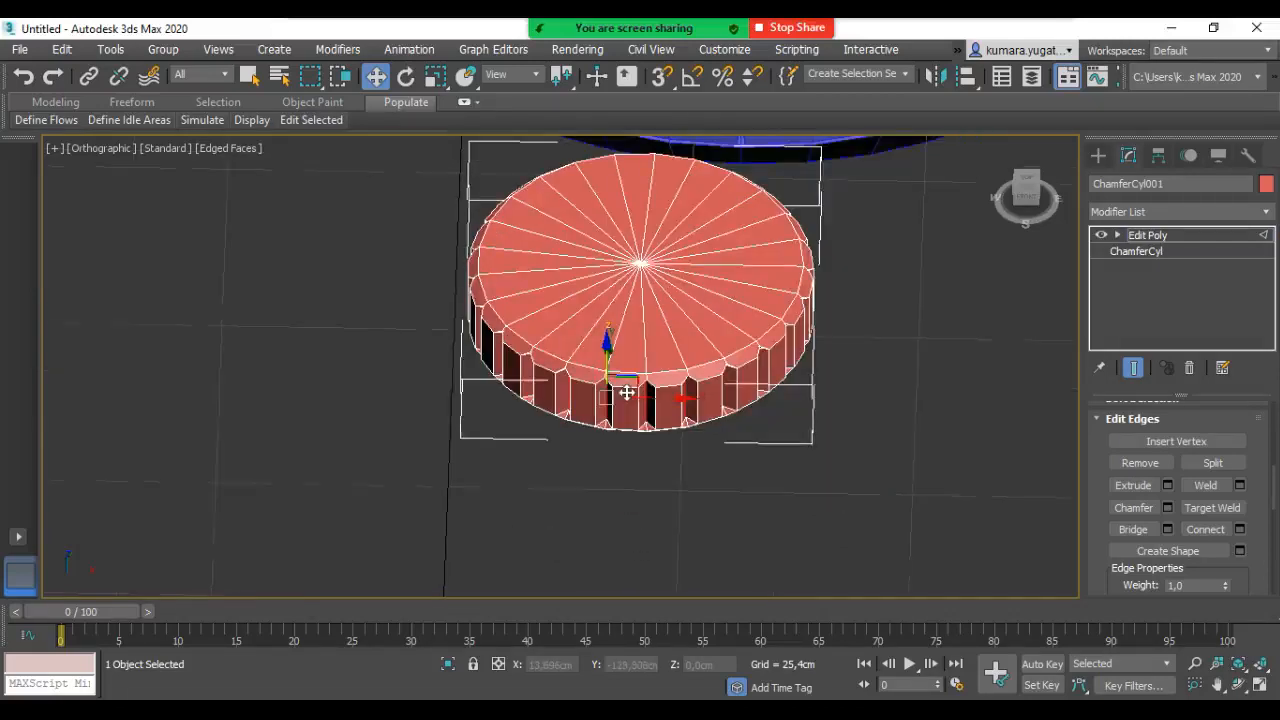
scroll(616, 408, down, 2)
middle_drag(592, 482, 563, 556)
click(646, 364)
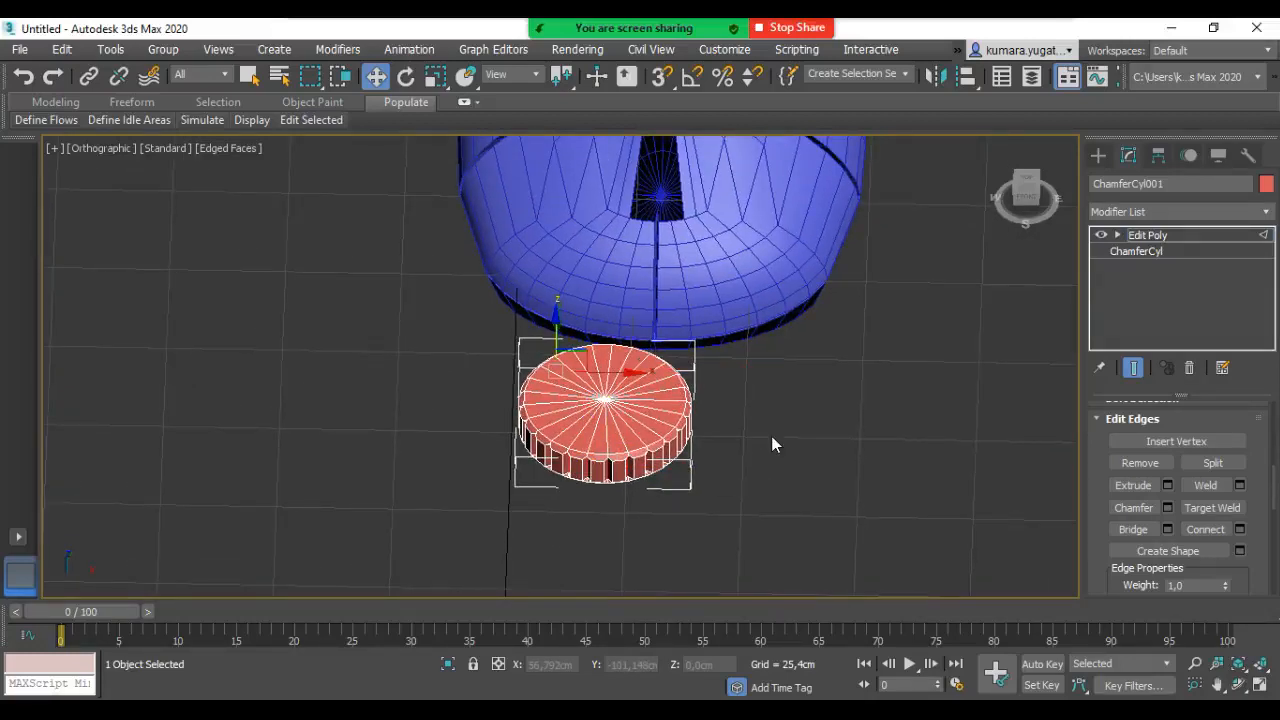
click(692, 78)
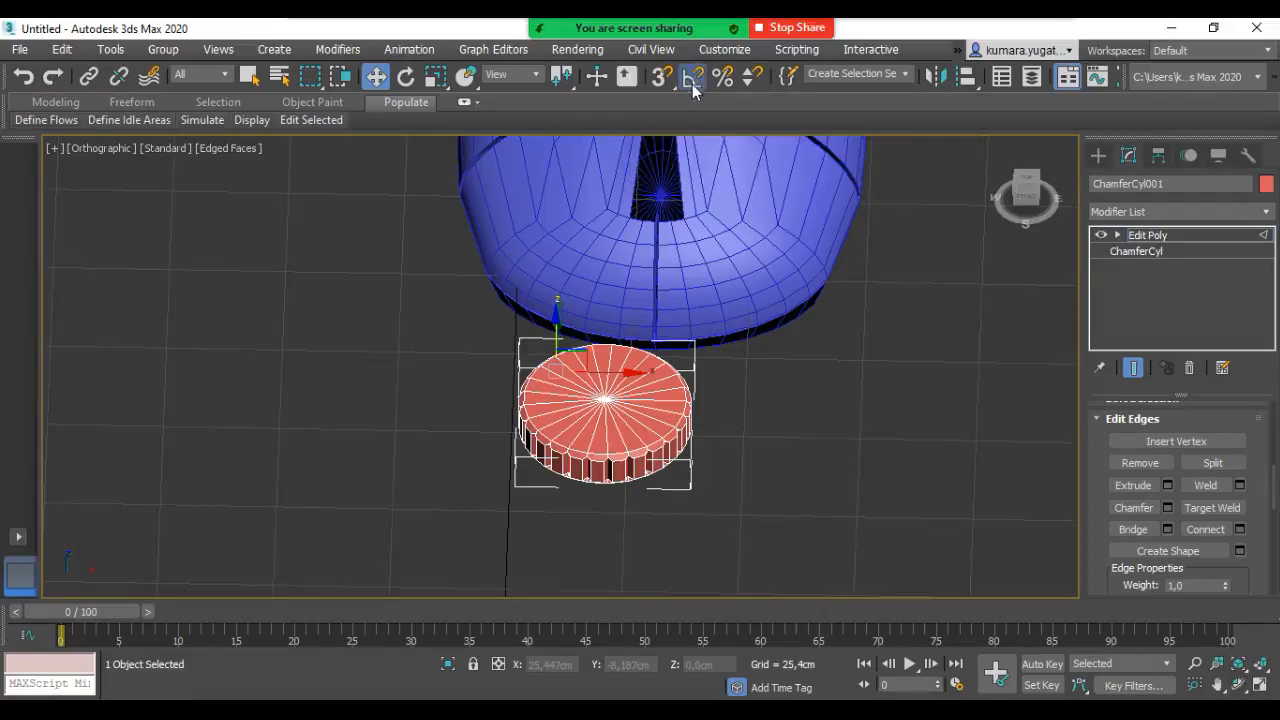
click(405, 77)
scroll(592, 459, up, 3)
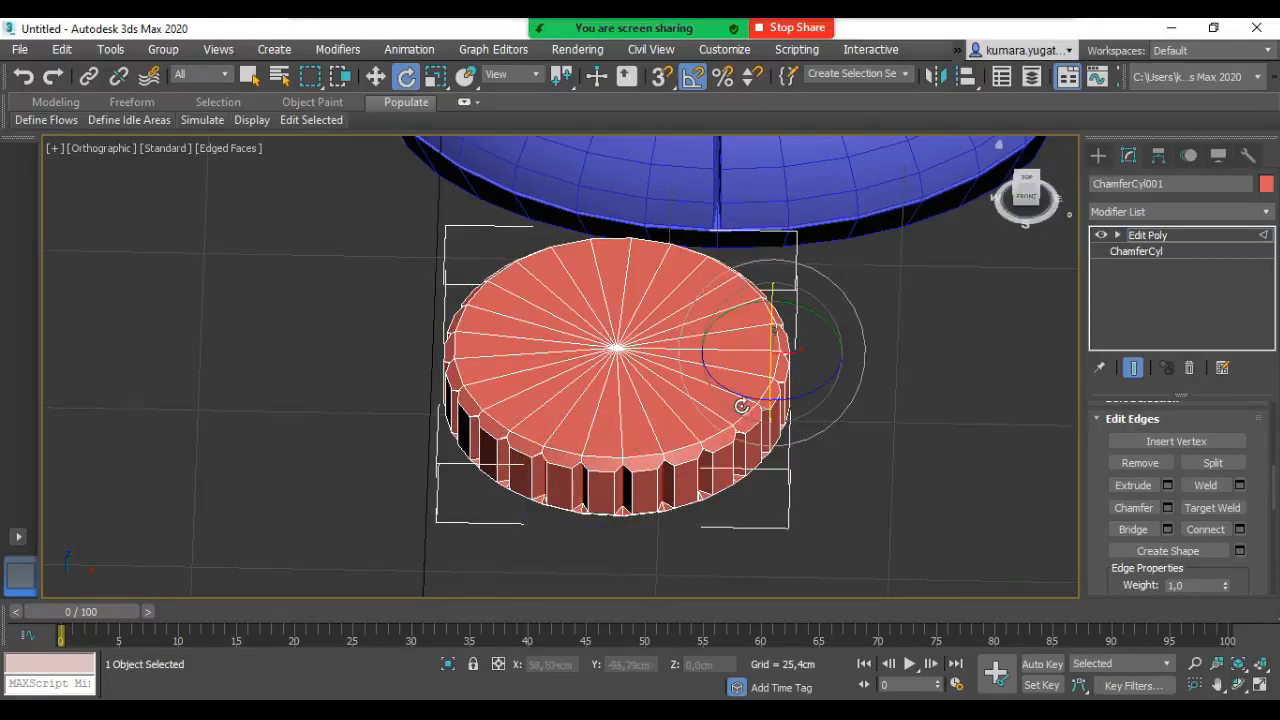
click(756, 436)
ctrl+click(706, 468)
click(684, 477)
click(634, 485)
click(566, 478)
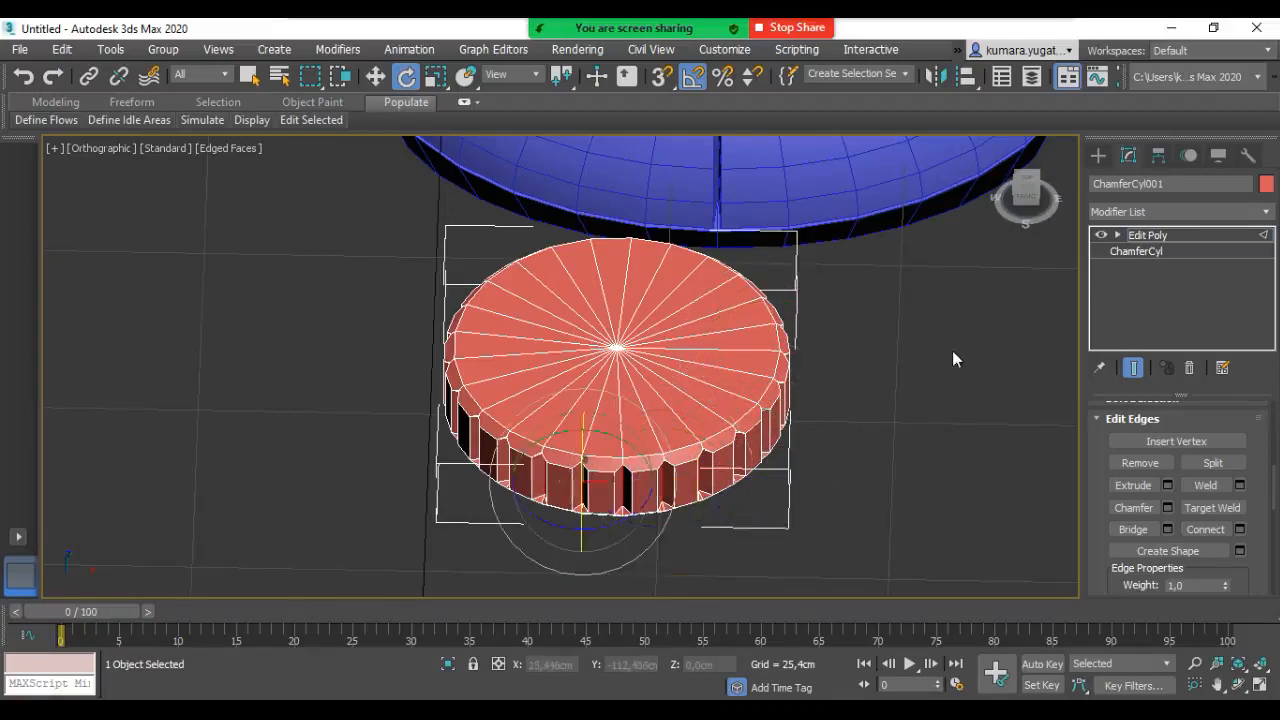
Step: Leave edge editing and rotate the whole wheel 90 degrees about the Y axis so it stands upright
click(1101, 158)
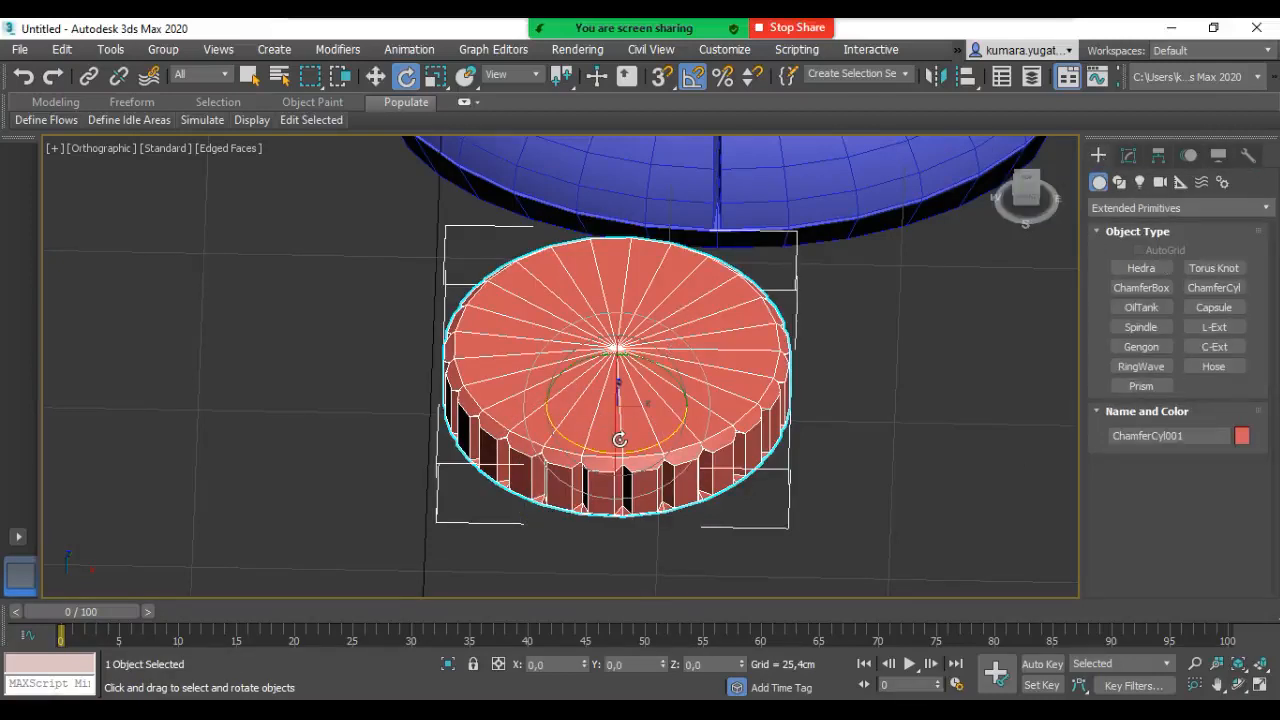
scroll(619, 440, up, 2)
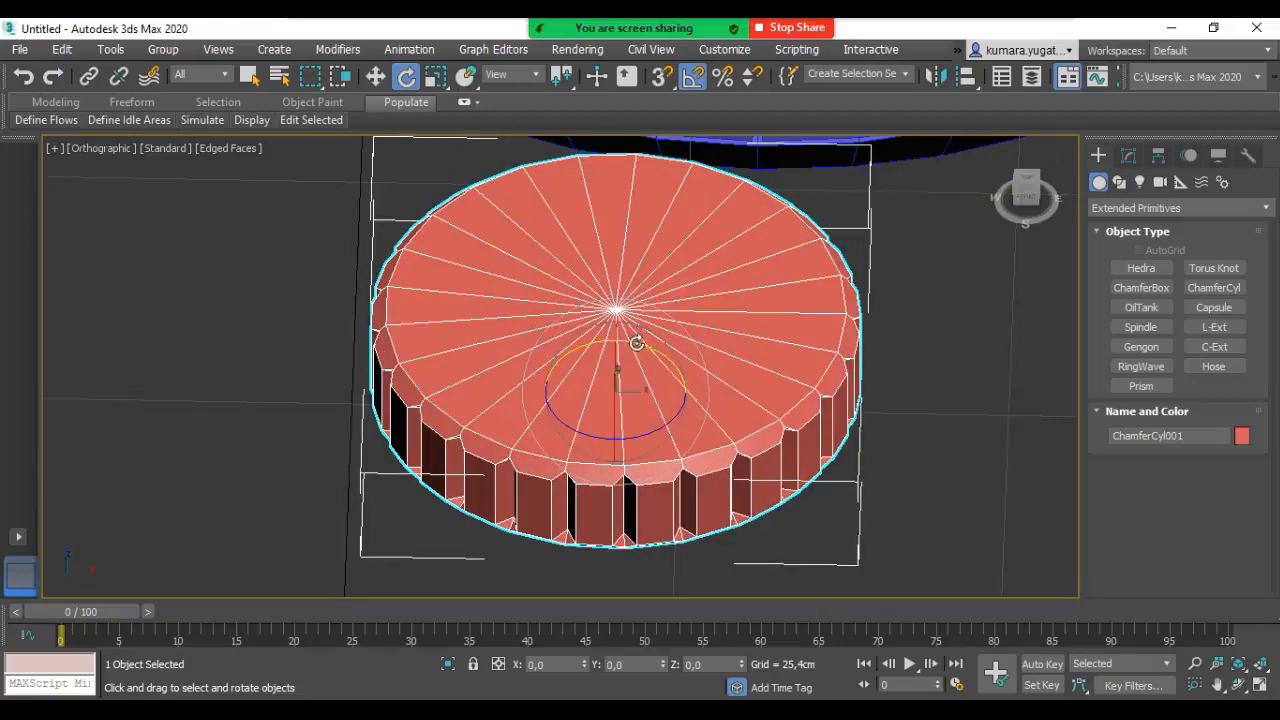
drag(641, 344, 718, 362)
scroll(717, 369, down, 4)
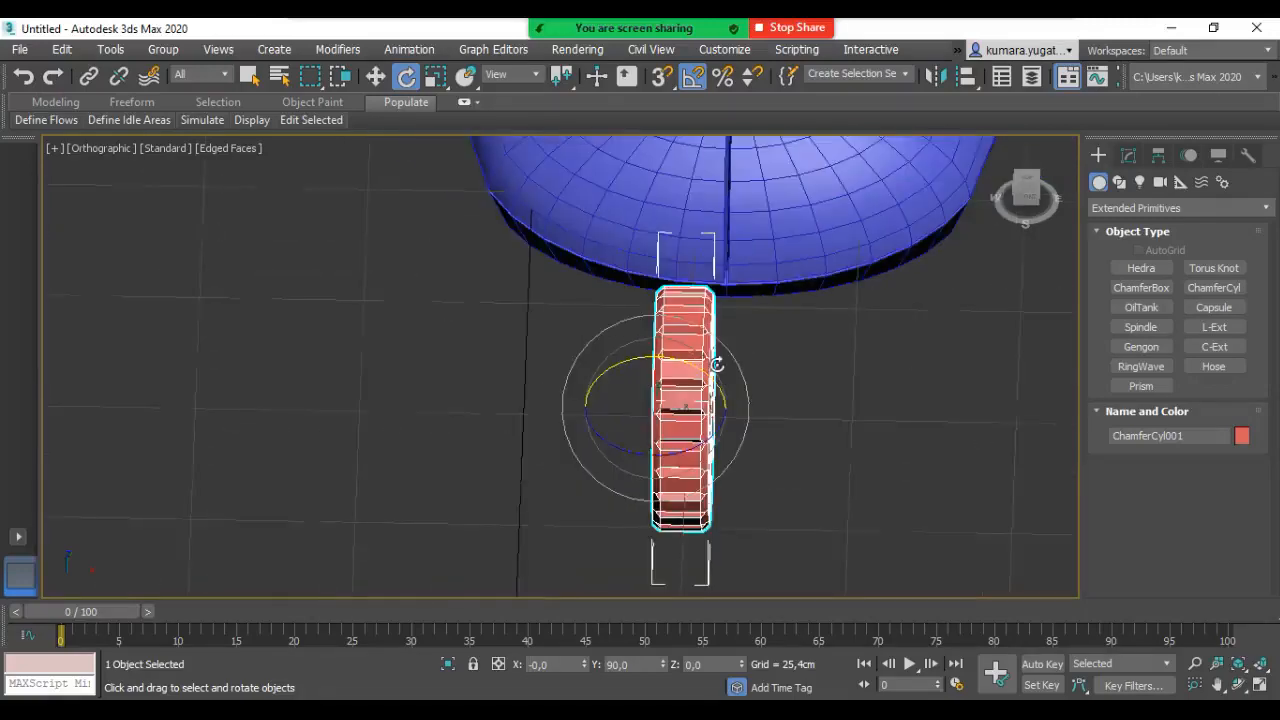
Step: Move the wheel into the mouse's front slot, to about X 26,0 cm and Y -33,8 cm
middle_drag(660, 403, 546, 471)
key(w)
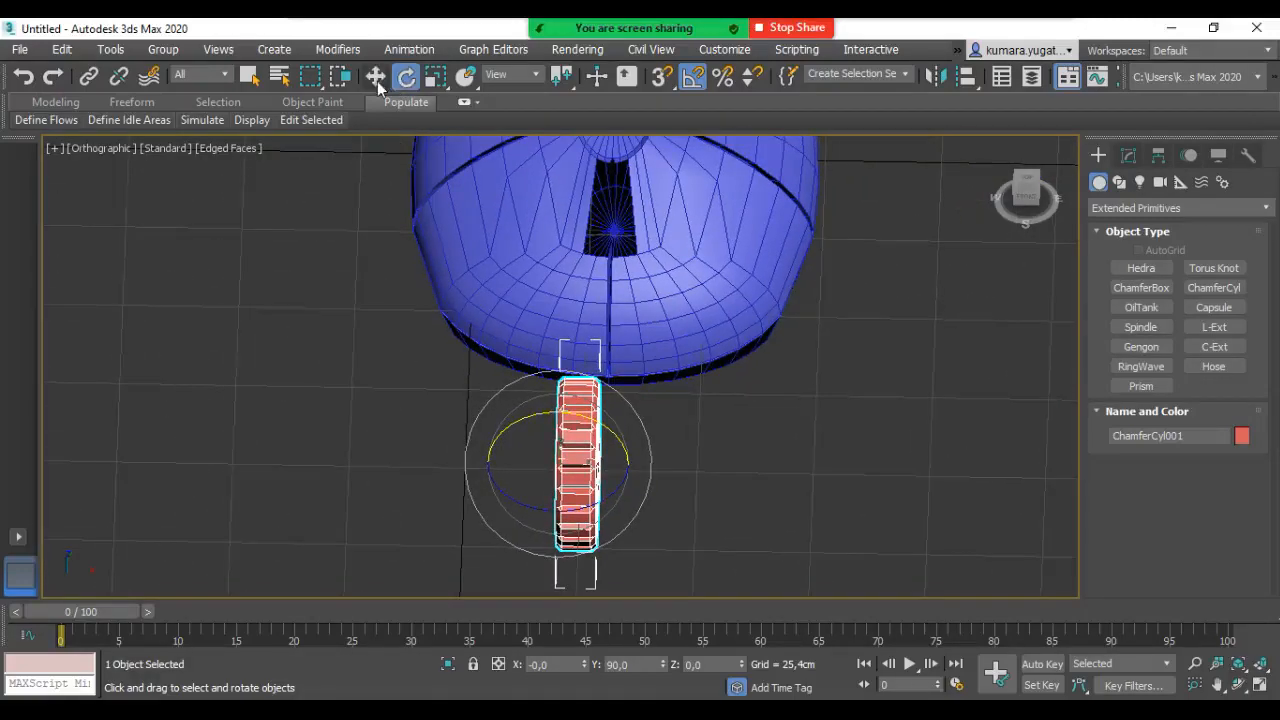
middle_drag(551, 370, 506, 380)
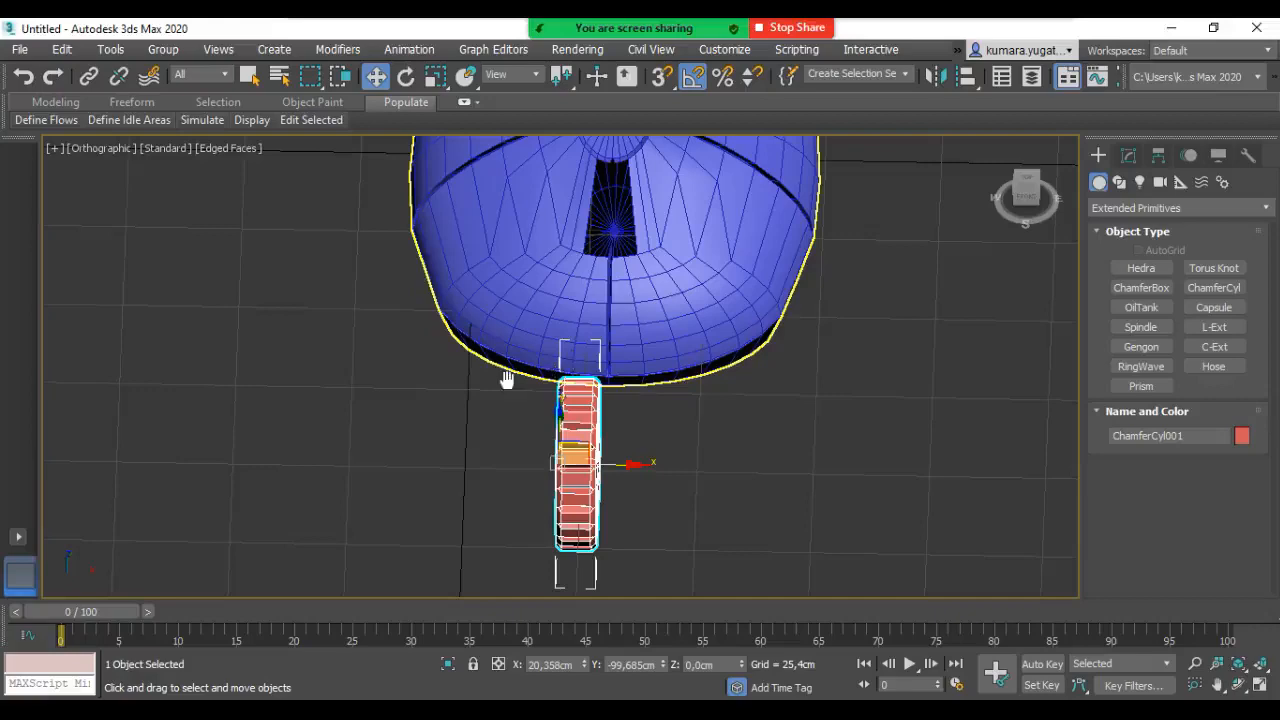
alt+middle_drag(593, 423, 547, 441)
drag(547, 441, 776, 268)
scroll(769, 303, up, 4)
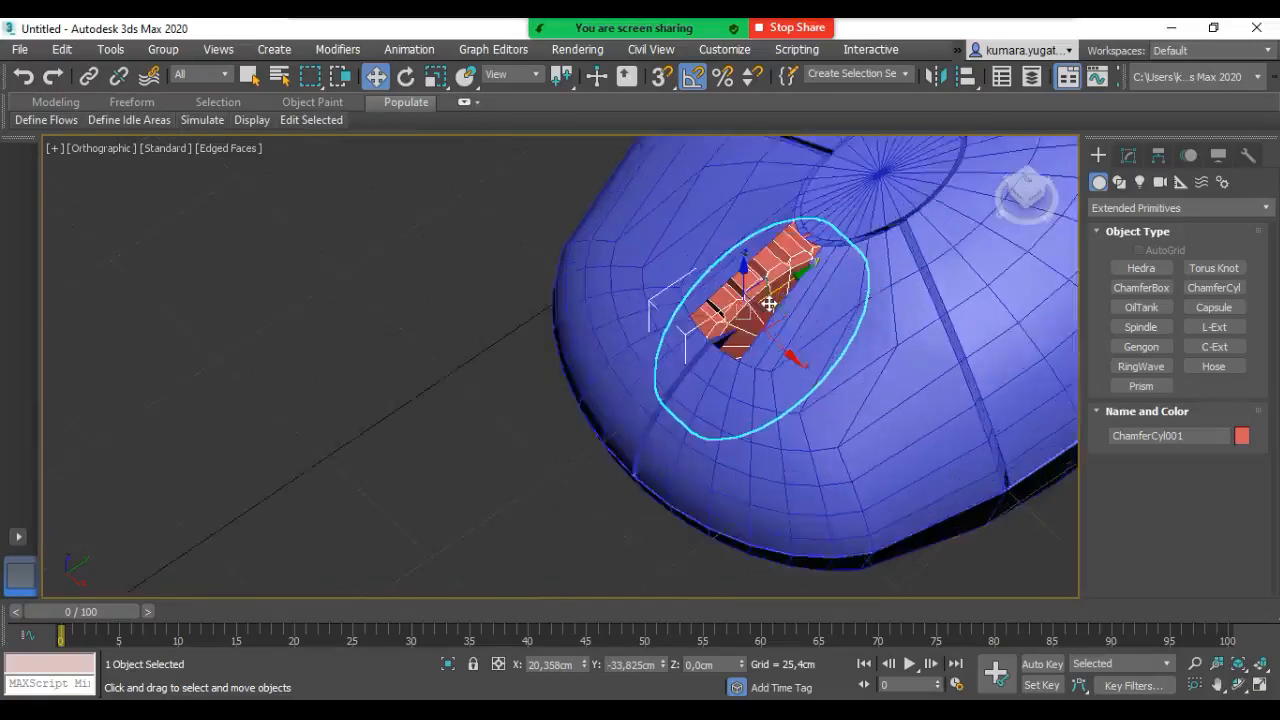
drag(773, 357, 789, 401)
alt+middle_drag(789, 401, 818, 389)
alt+middle_drag(718, 349, 758, 307)
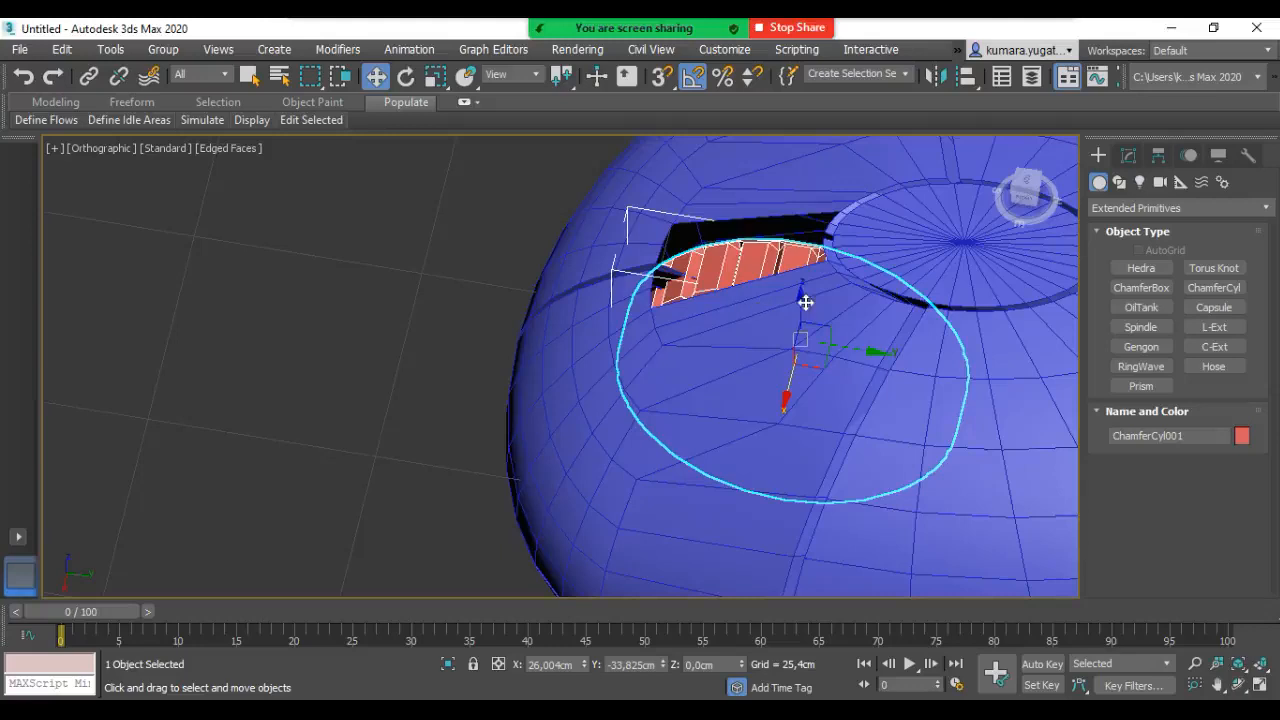
Step: Raise the wheel in the slot to about Z 4,97 cm
drag(800, 288, 821, 348)
drag(800, 309, 800, 277)
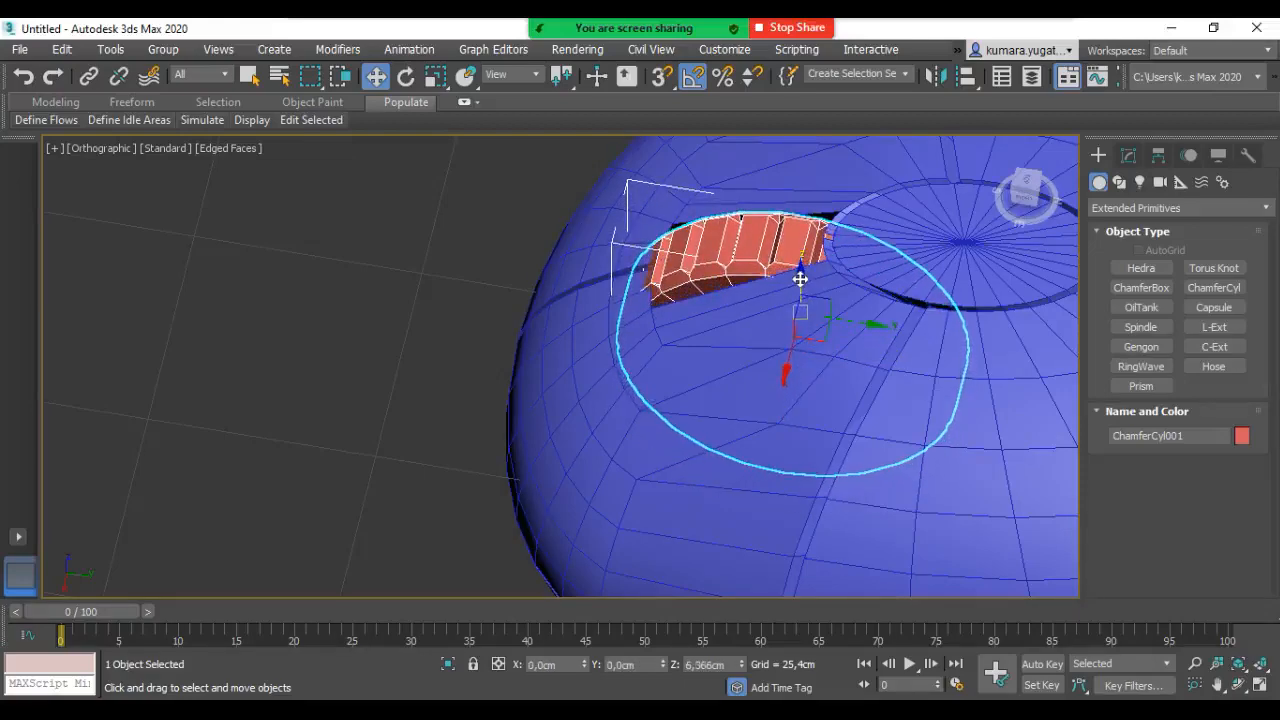
click(865, 333)
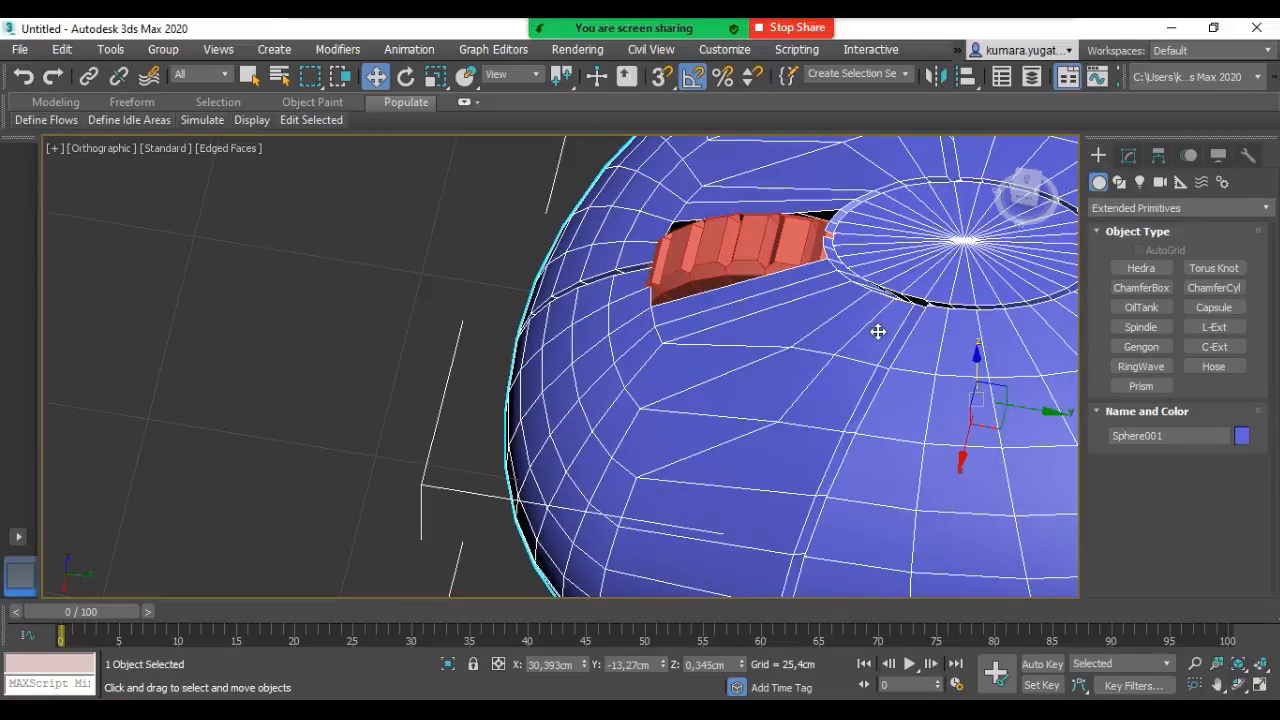
click(718, 264)
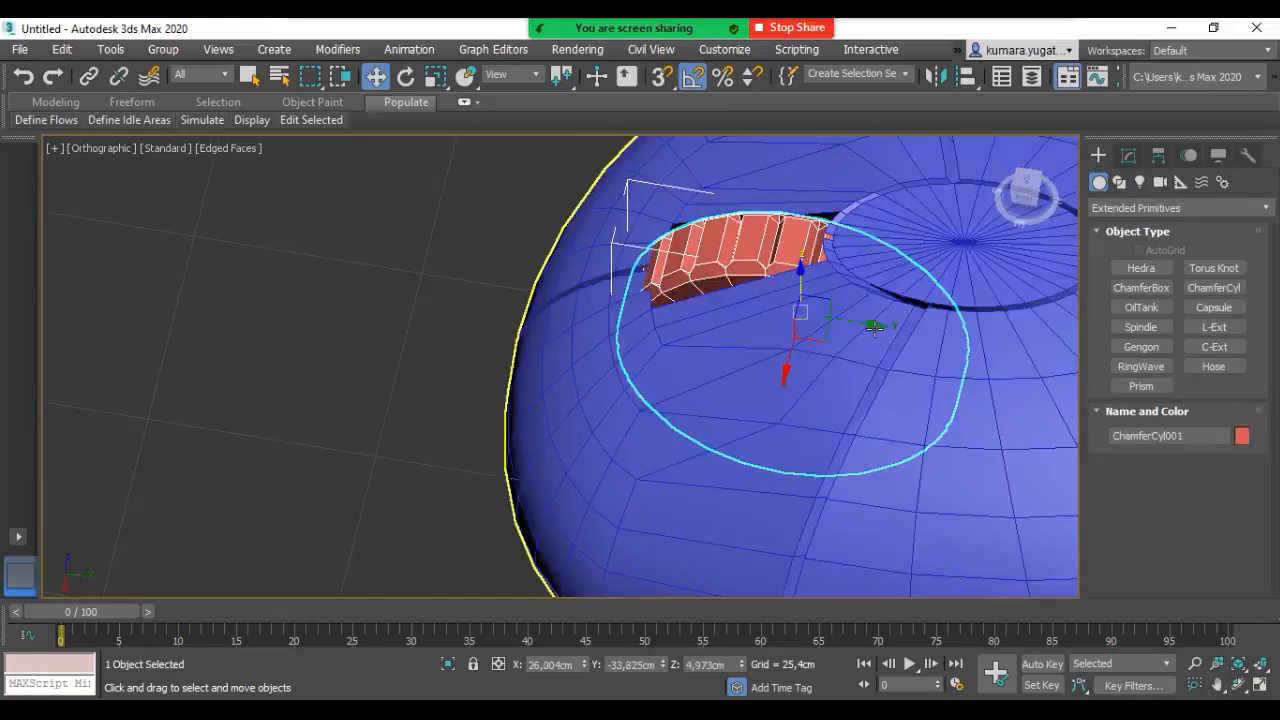
Step: Fine-tune the wheel's position in the slot to about Y -32,06 cm and Z 6,67 cm
drag(874, 326, 890, 327)
alt+middle_drag(820, 345, 714, 533)
drag(714, 533, 717, 511)
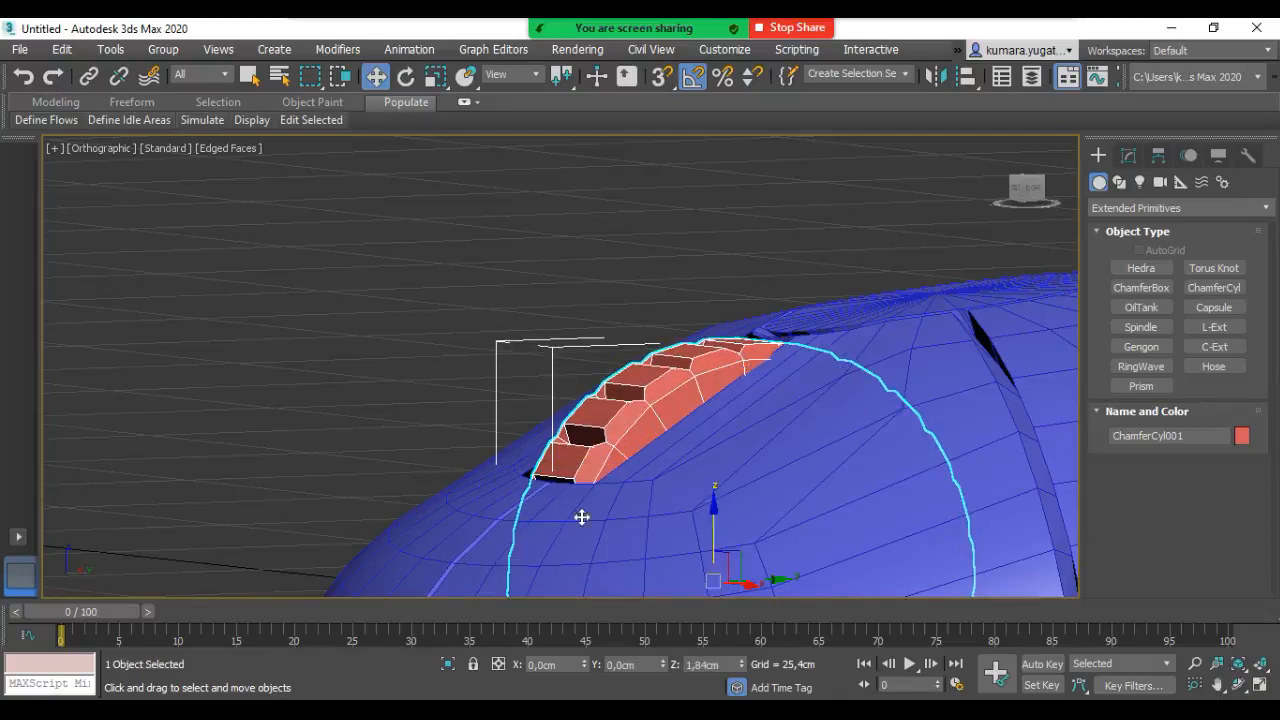
Step: Examine the scroll wheel's fit in the slot from several sides of the mouse
scroll(548, 487, down, 3)
alt+middle_drag(522, 508, 706, 357)
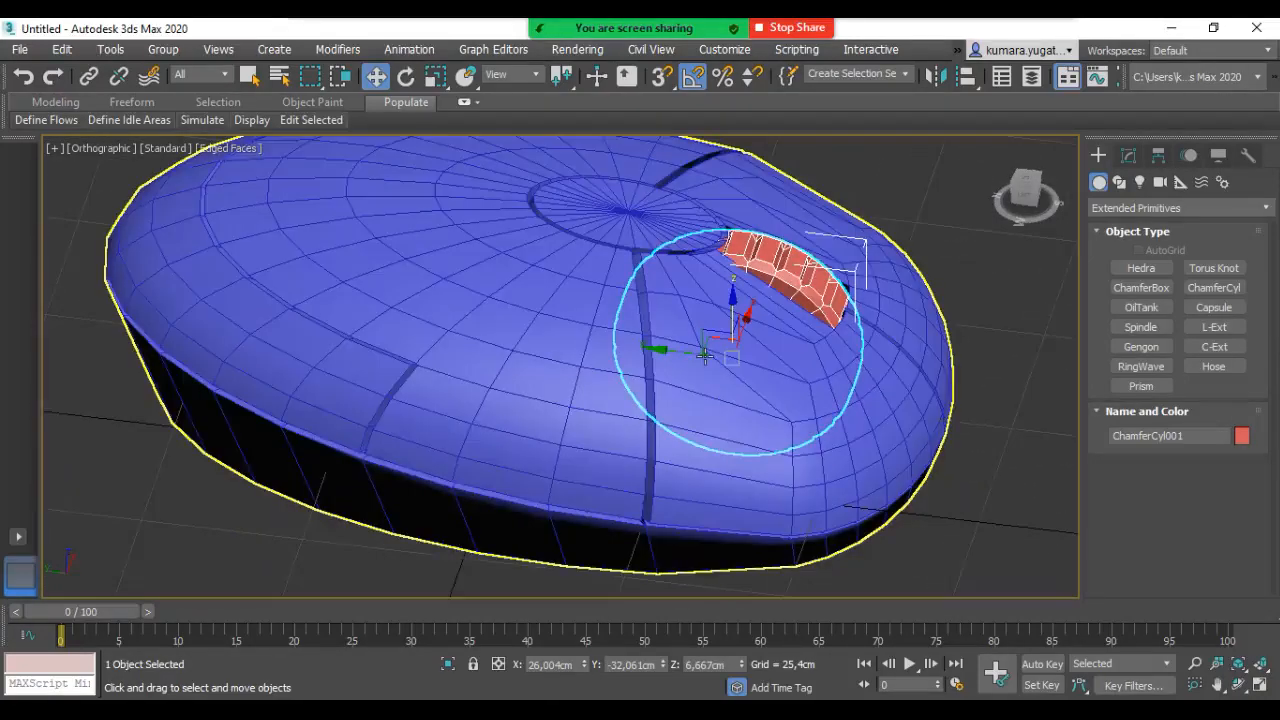
alt+middle_drag(517, 317, 504, 318)
click(608, 311)
alt+middle_drag(608, 311, 652, 413)
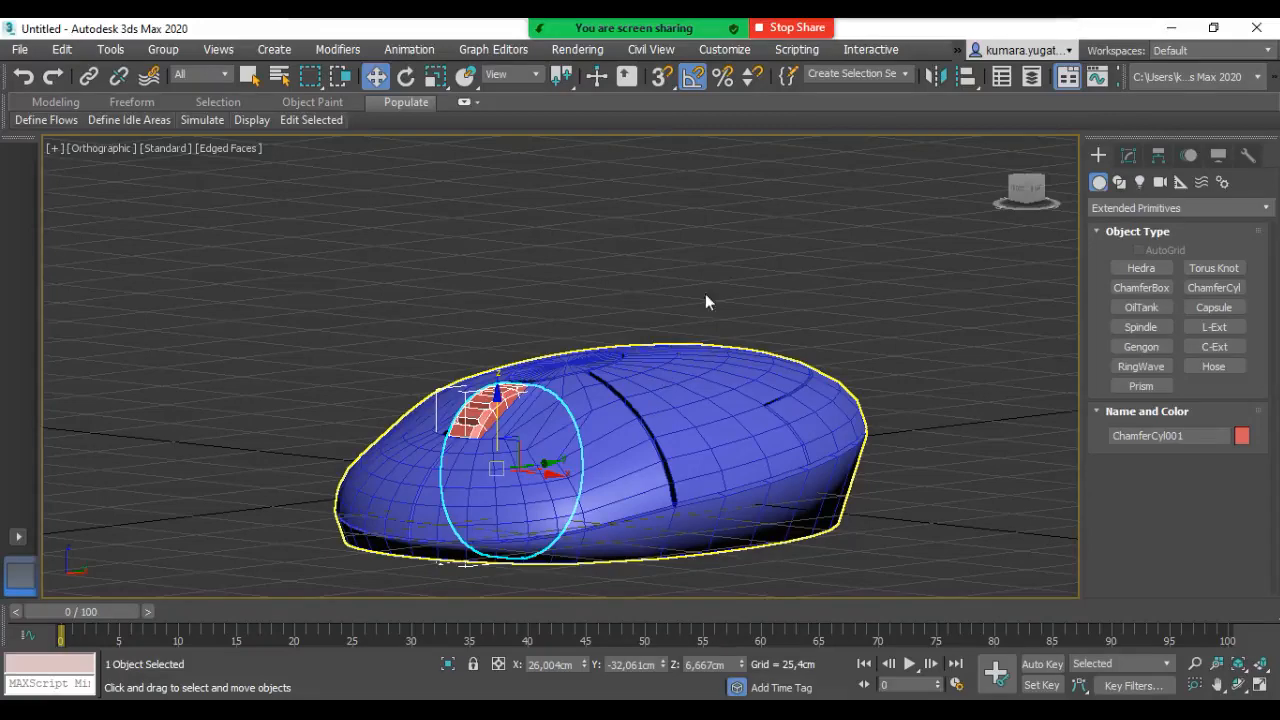
alt+middle_drag(735, 259, 747, 293)
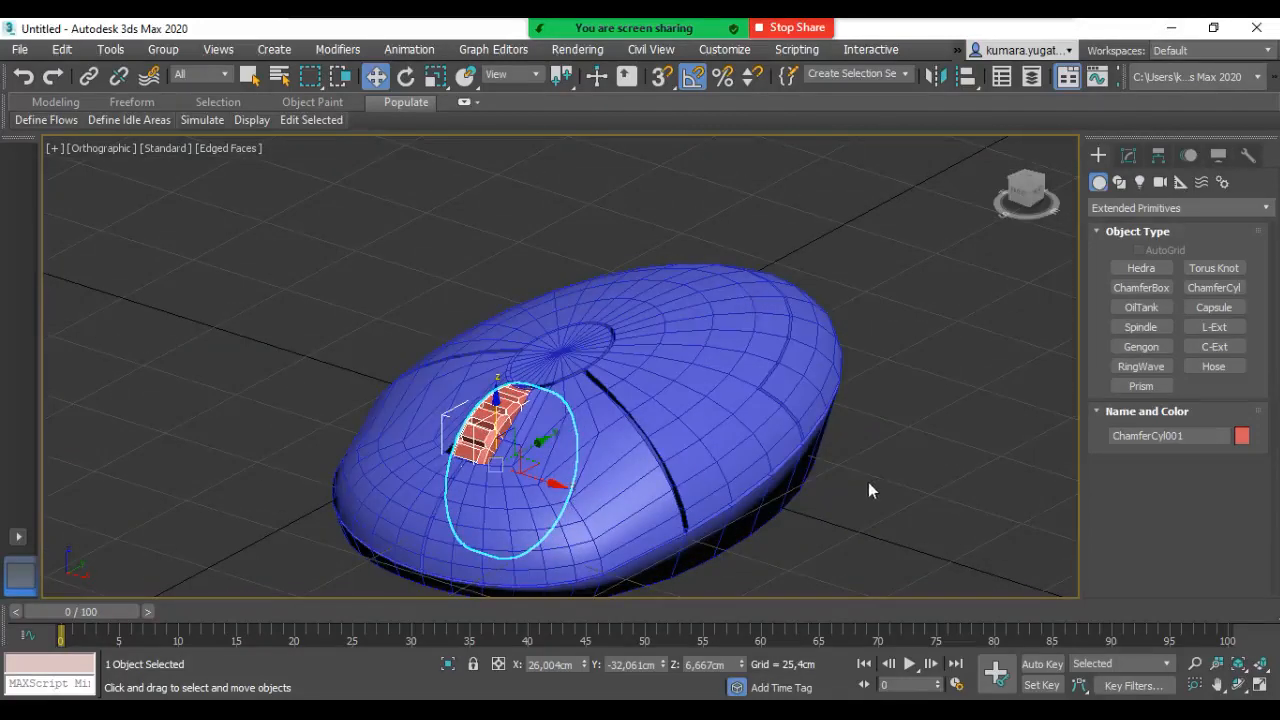
middle_drag(840, 506, 842, 437)
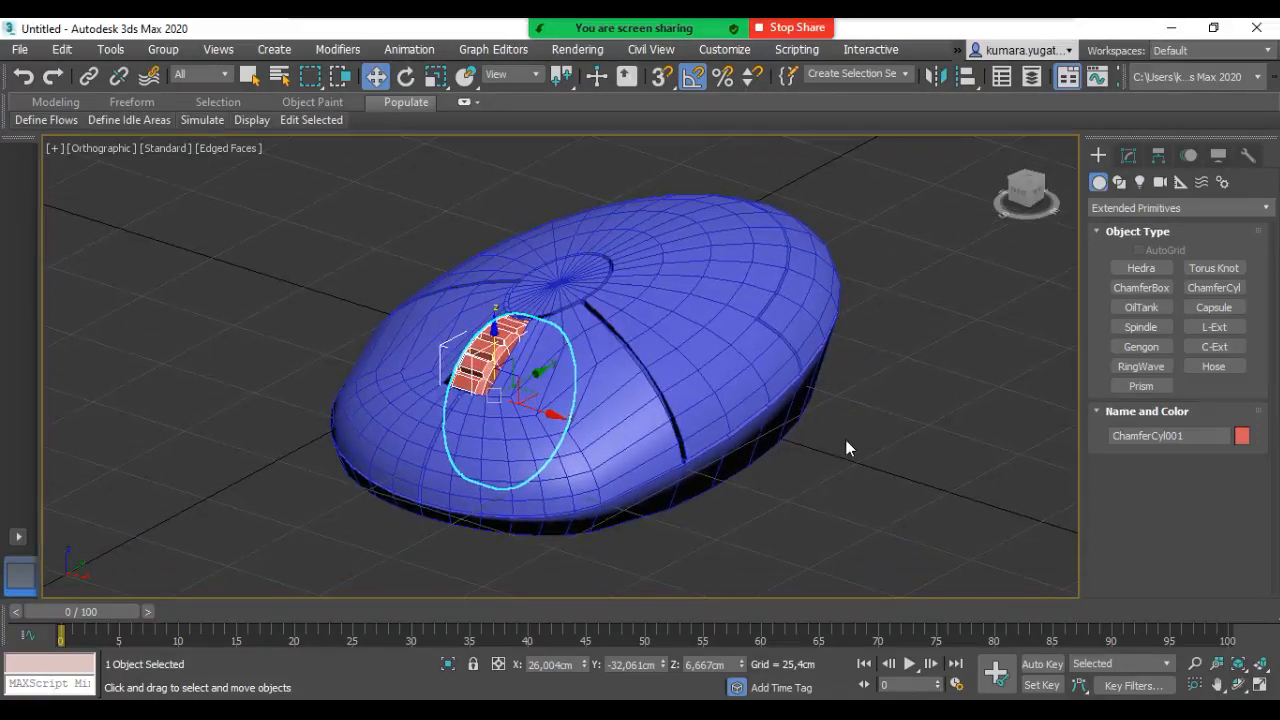